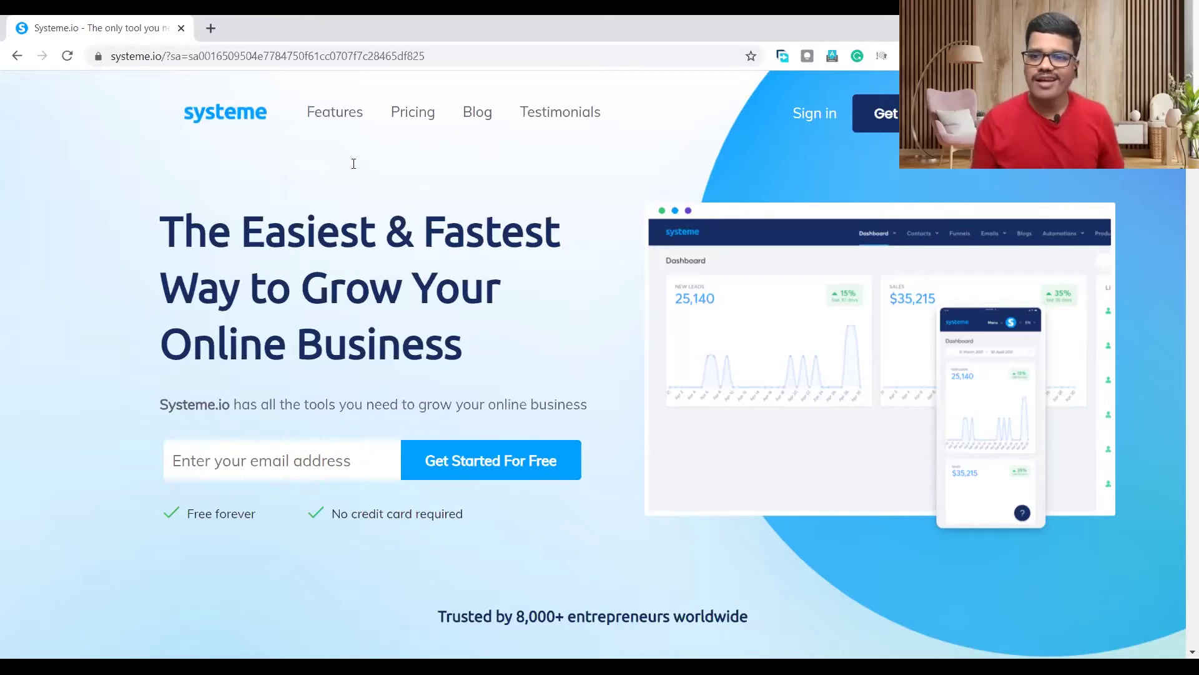
Step: Sign in with the saved e-mail address after highlighting the Free forever and No credit card lines
left_click(199, 454)
left_click(242, 501)
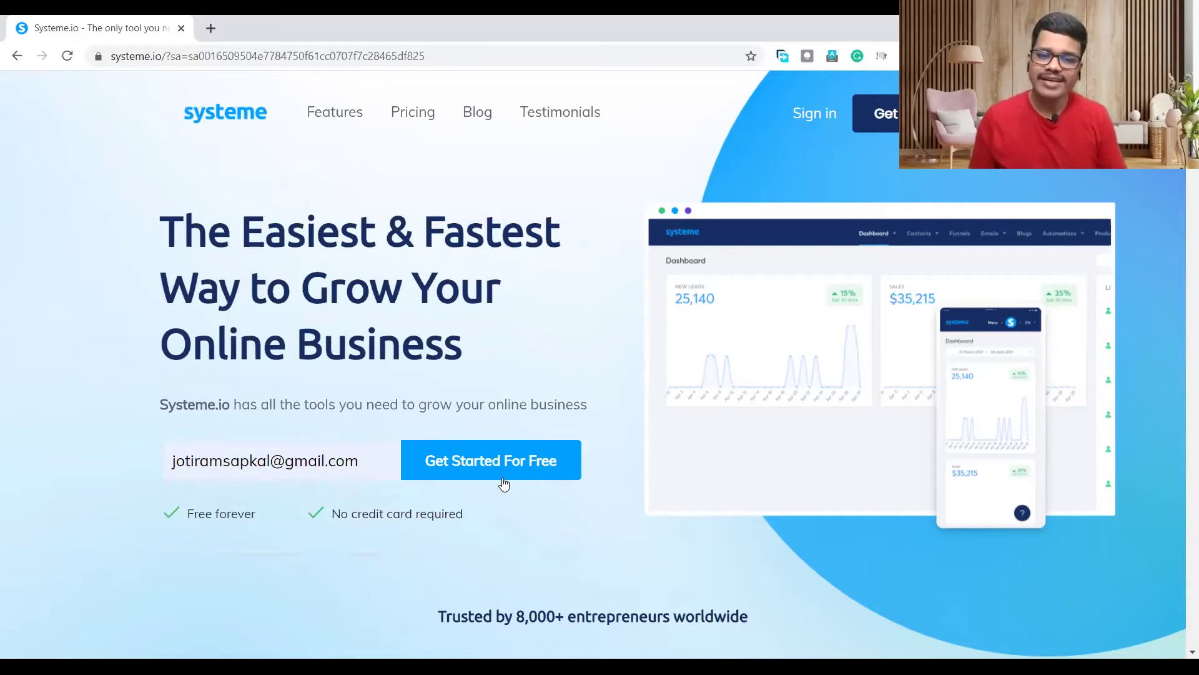
triple_click(241, 511)
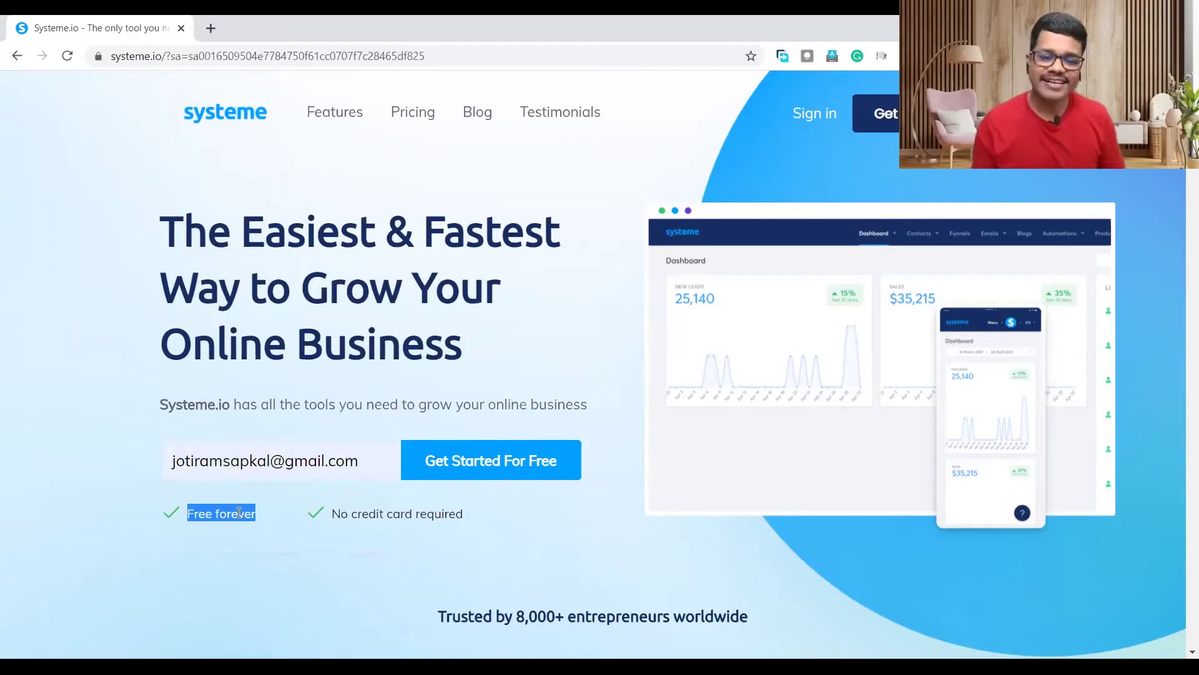
left_click(397, 516)
triple_click(397, 516)
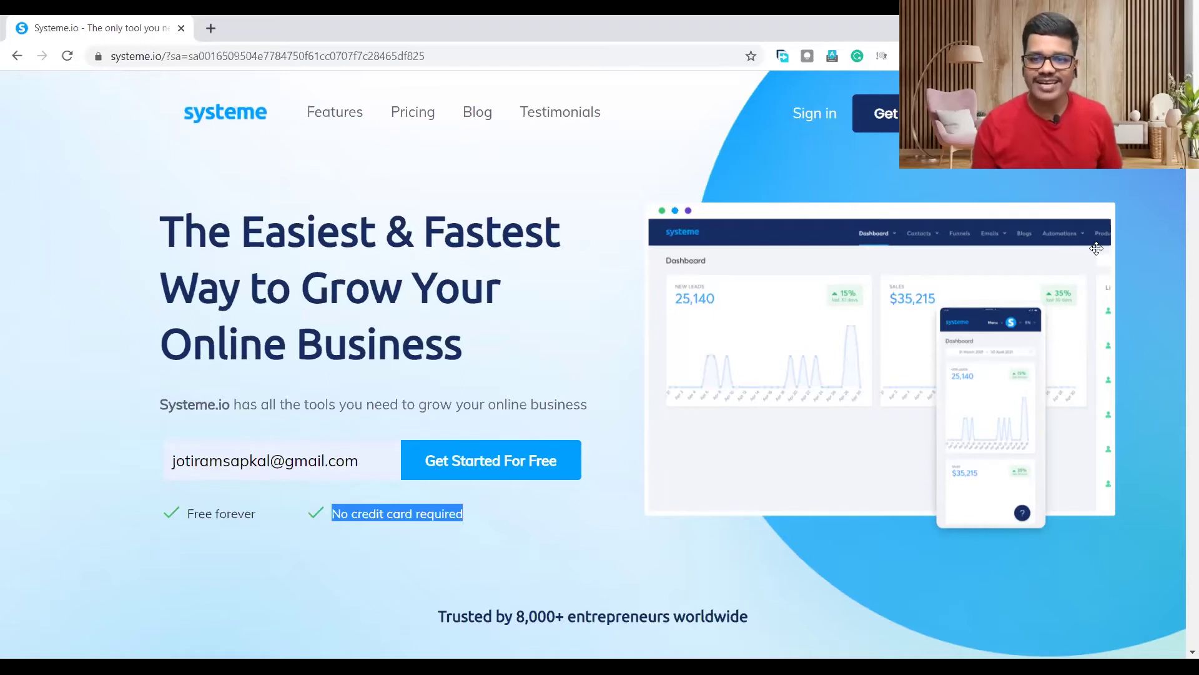
left_click(836, 127)
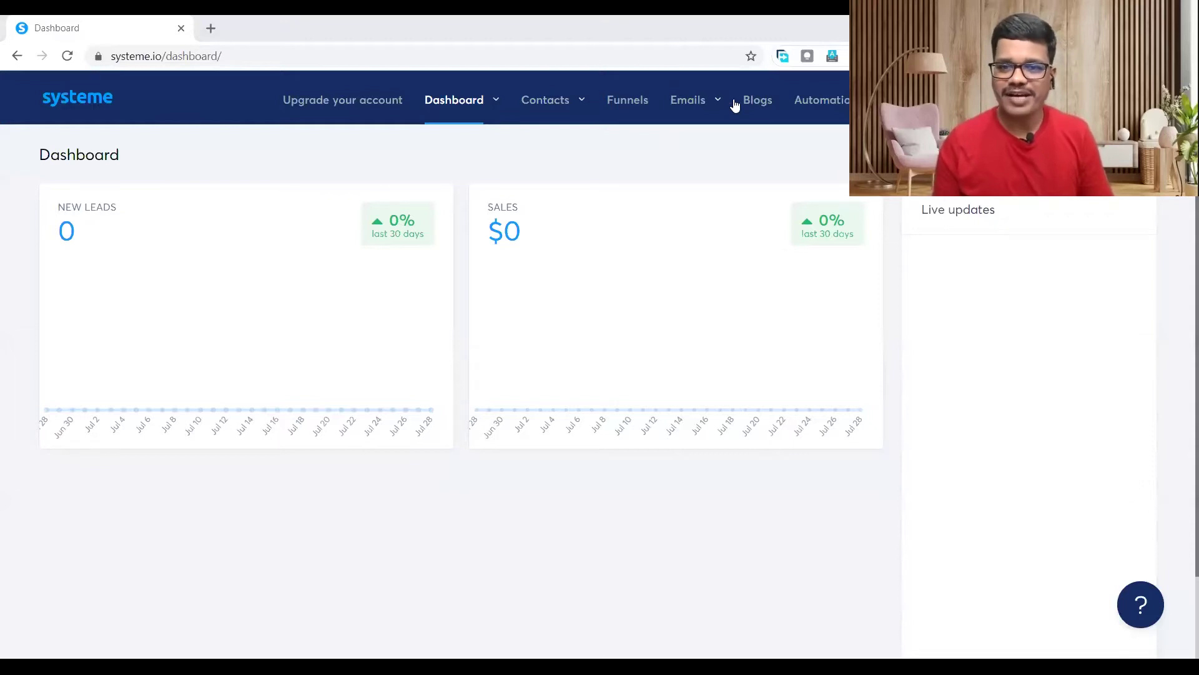
Step: Go to Emails > Campaigns to show the empty campaign list
mouse_move(809, 112)
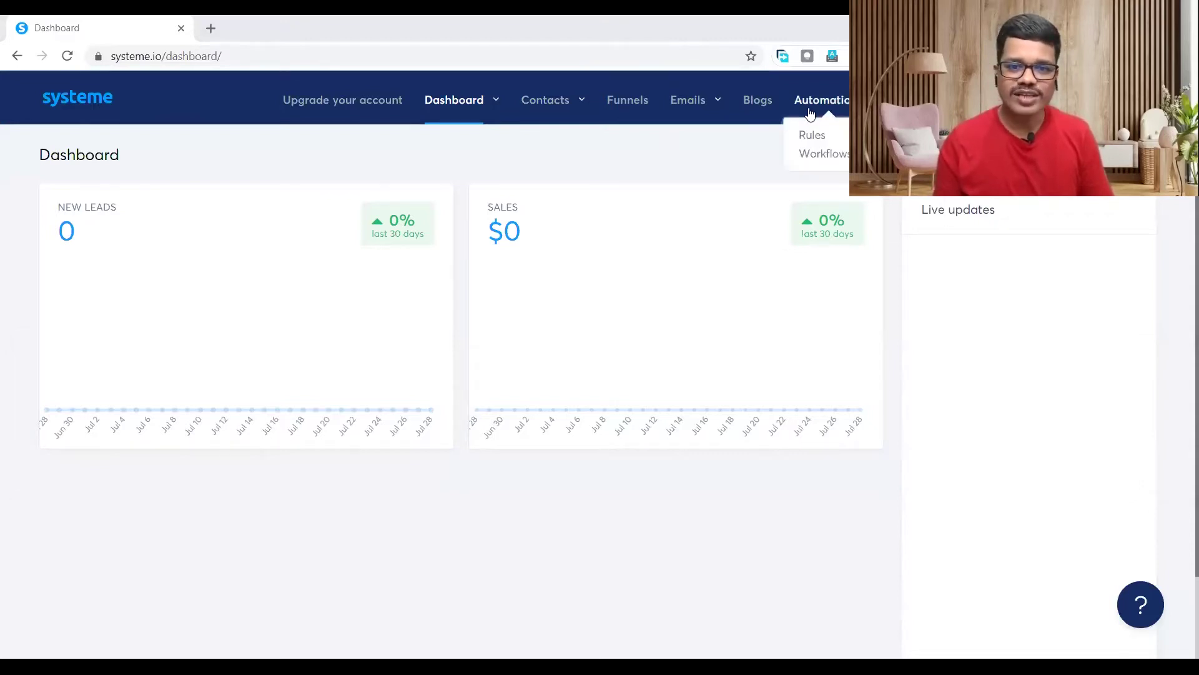
mouse_move(706, 106)
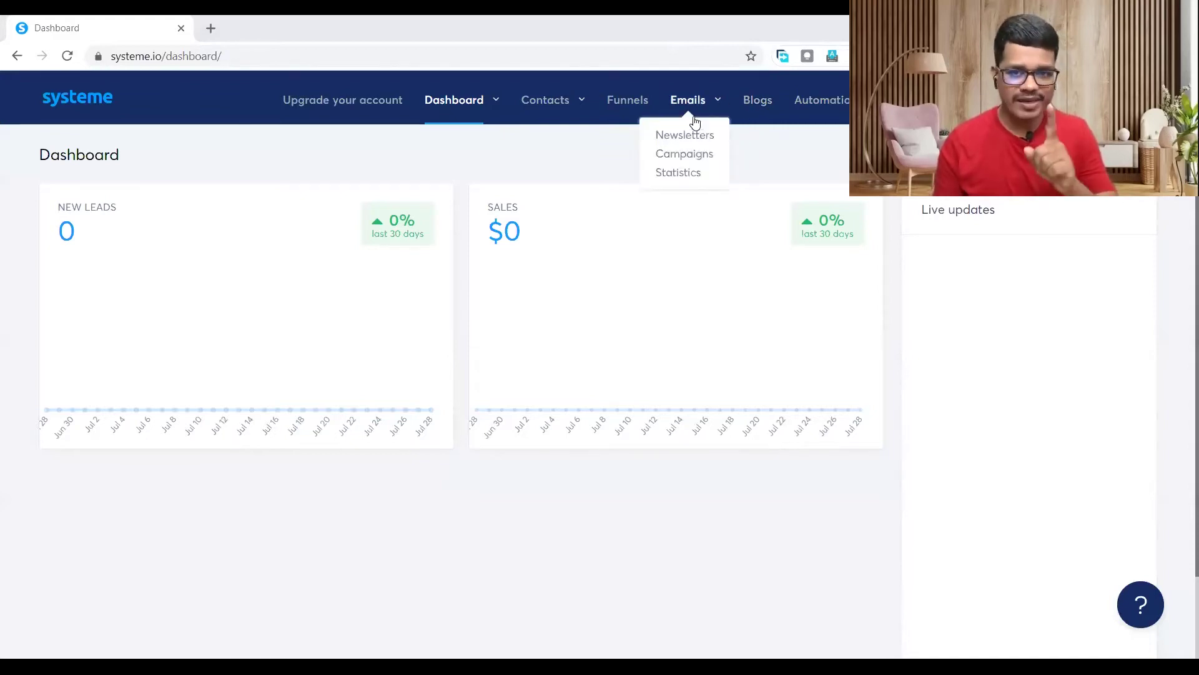
left_click(685, 156)
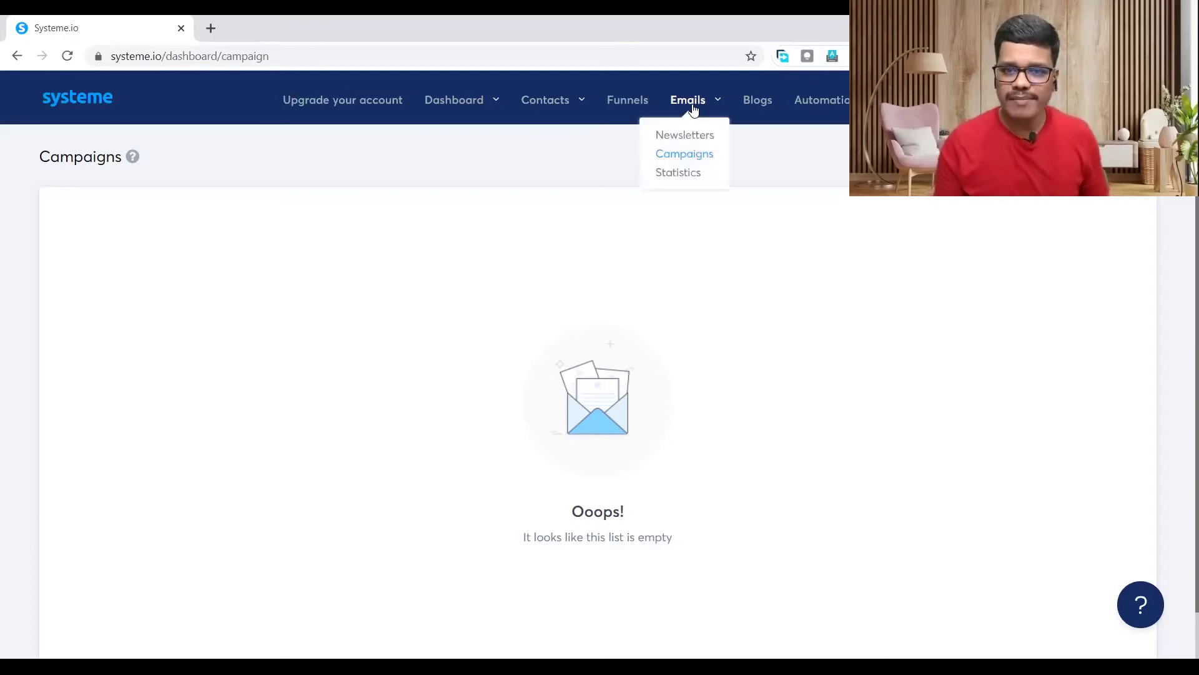
Step: Create campaign 'E-Book Course Creation', copy its name into the description, and save it
left_click(699, 163)
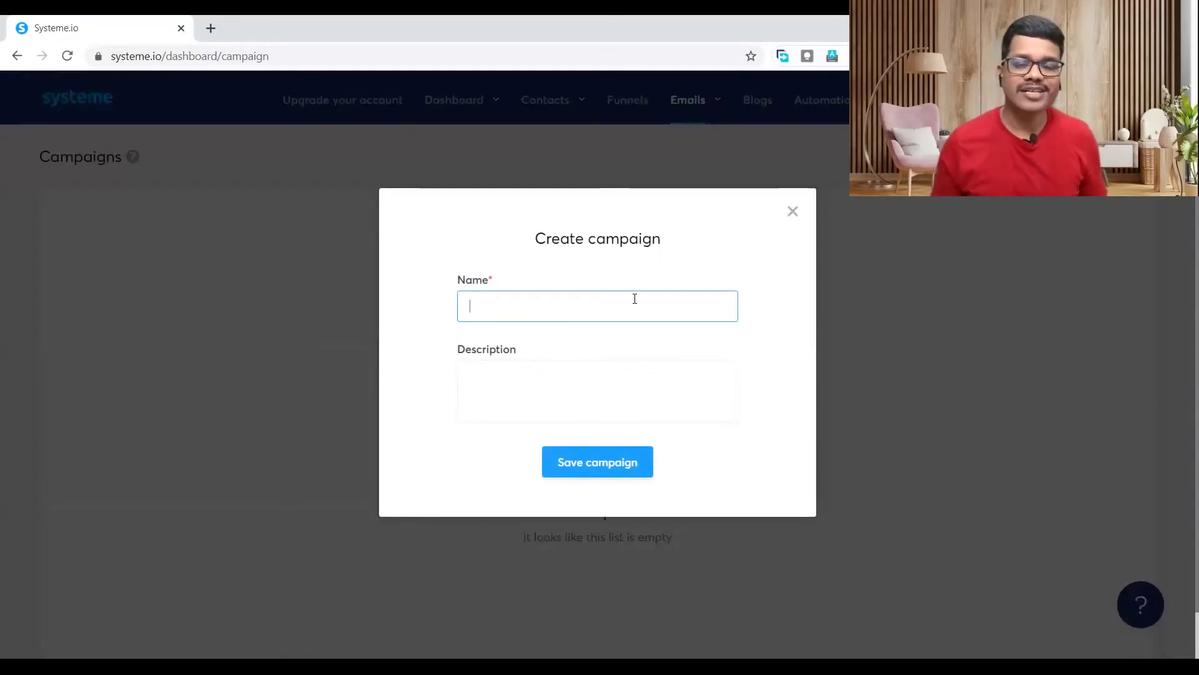
type("E")
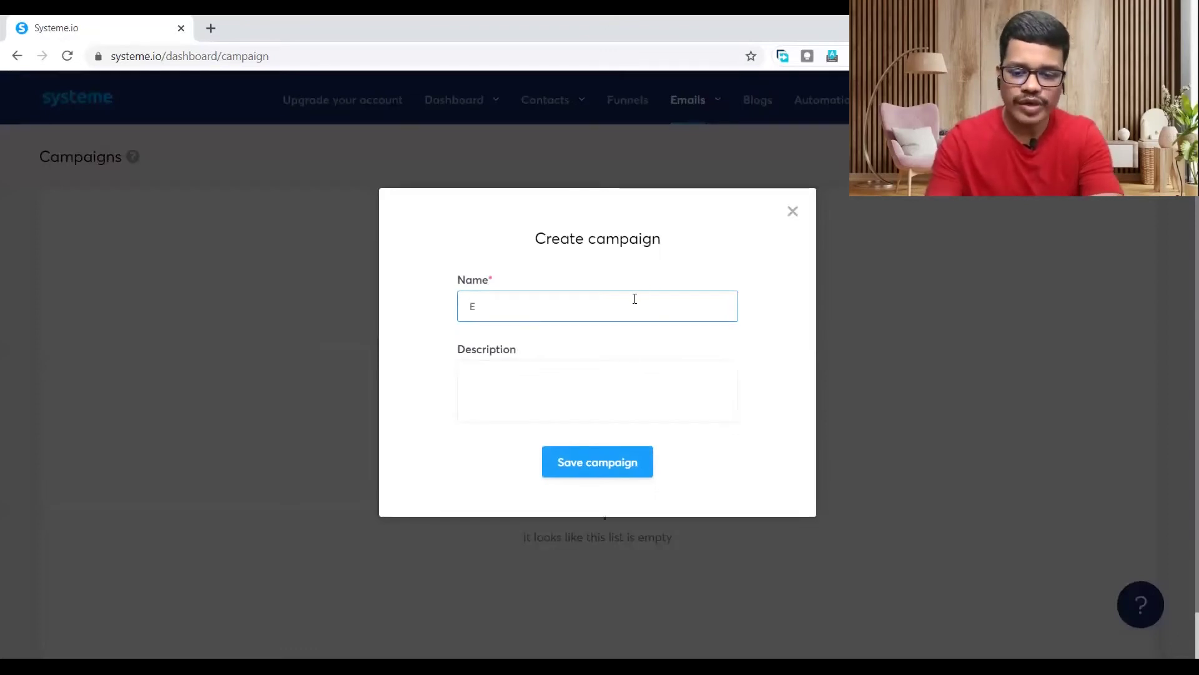
type("-Book ")
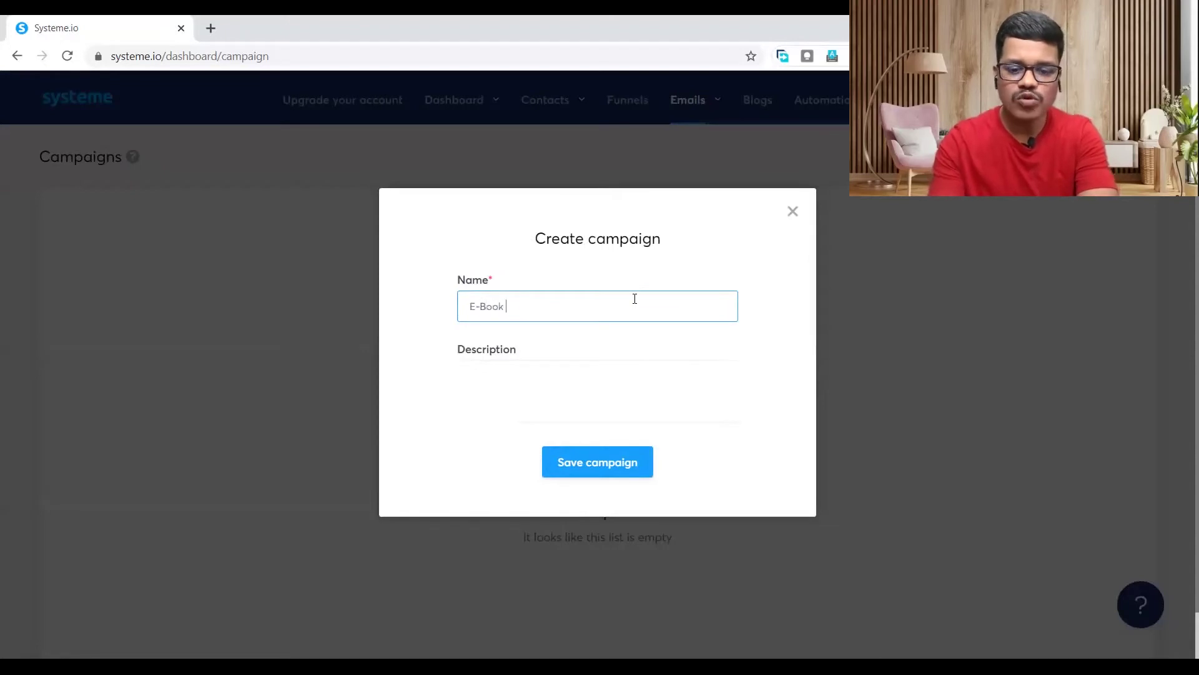
type("(C")
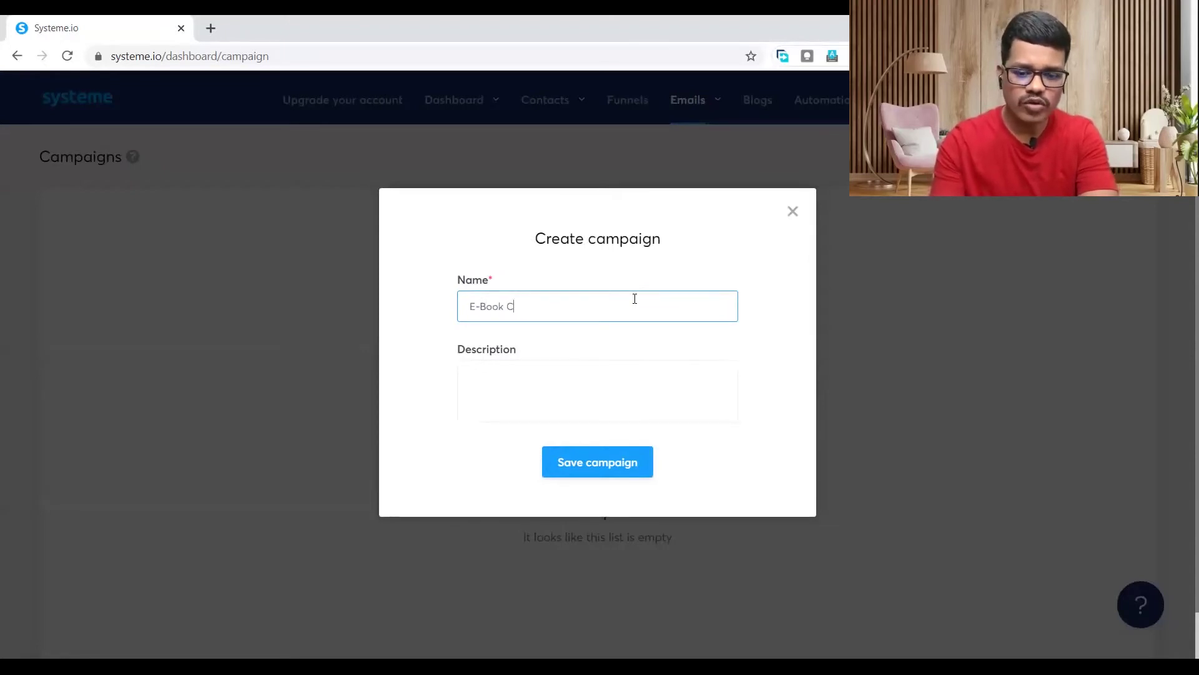
type("ourse Creation")
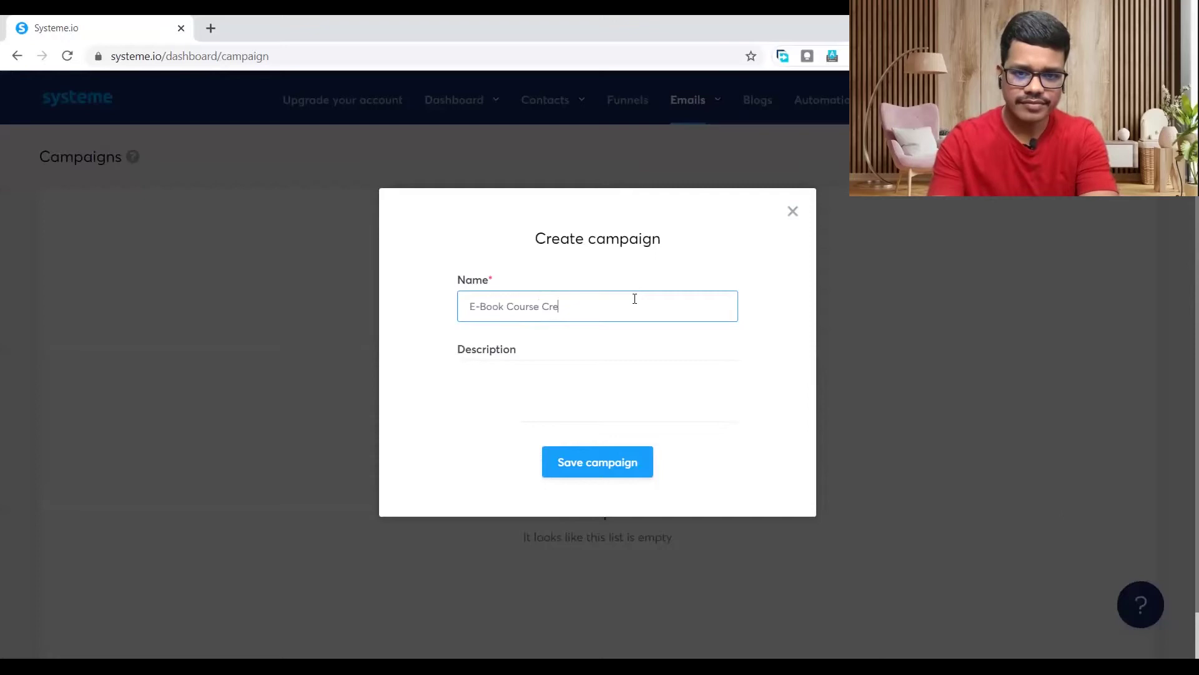
key("ctrl+a")
key("ctrl+c")
left_click(568, 374)
key("ctrl+v")
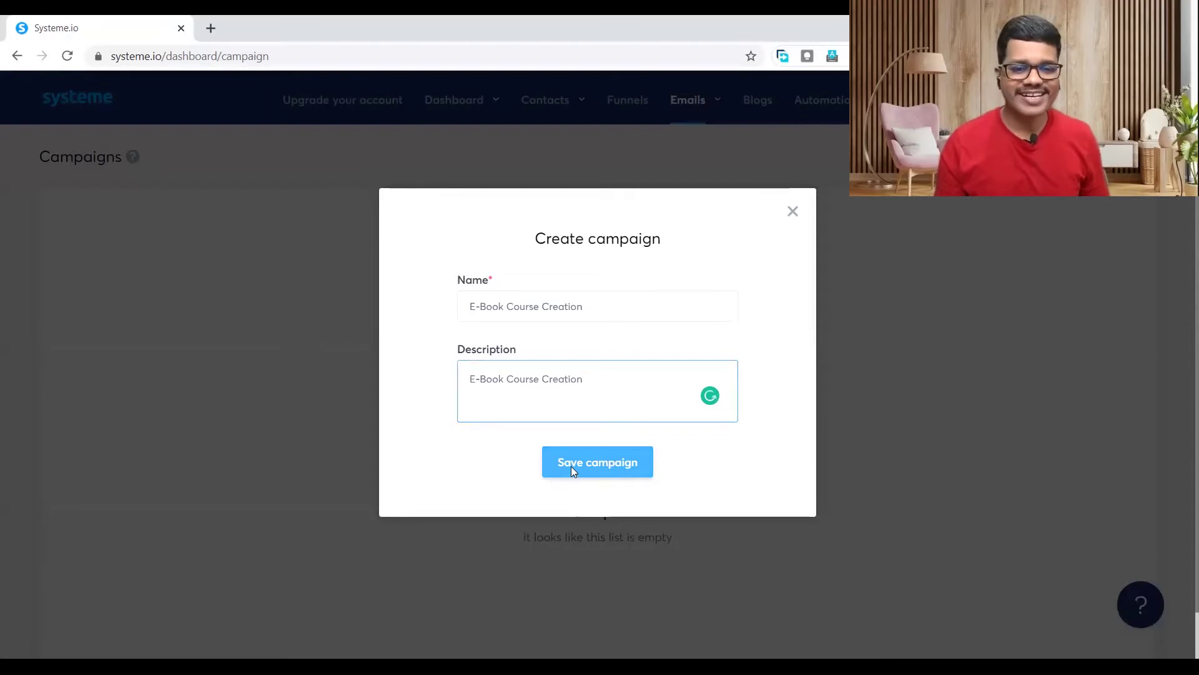
left_click(572, 472)
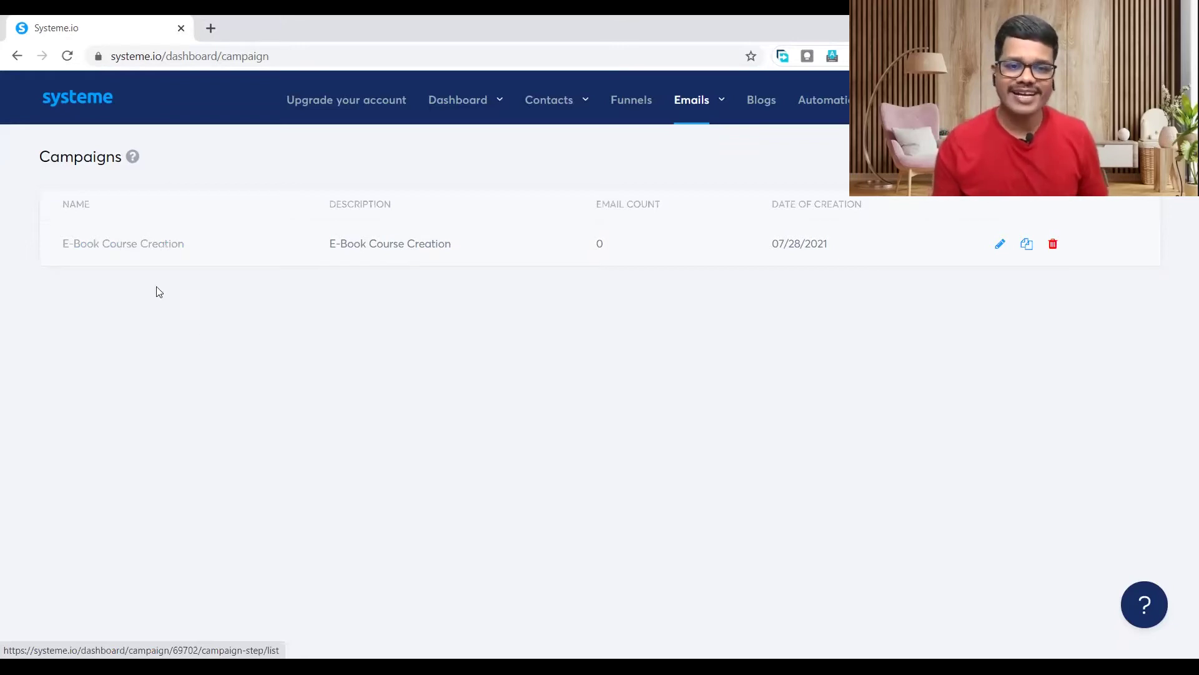
Step: Create a Build an audience funnel 'E Book (Course Creation)' with Indian rupee as currency
left_click(614, 107)
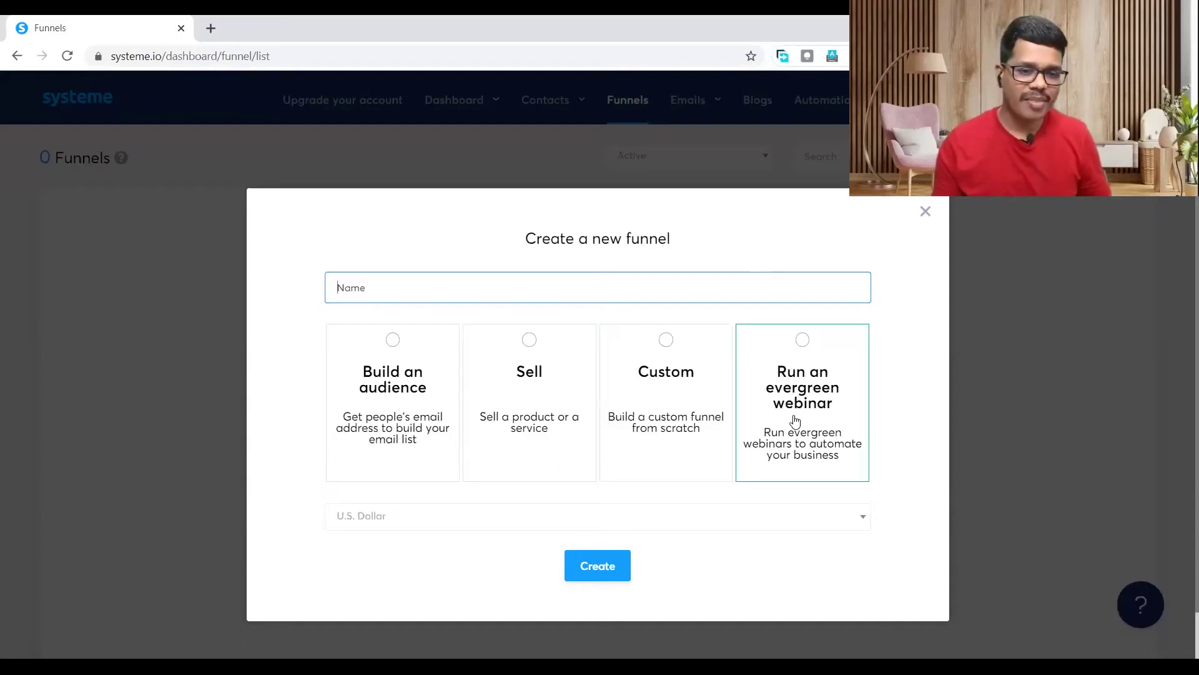
left_click(390, 386)
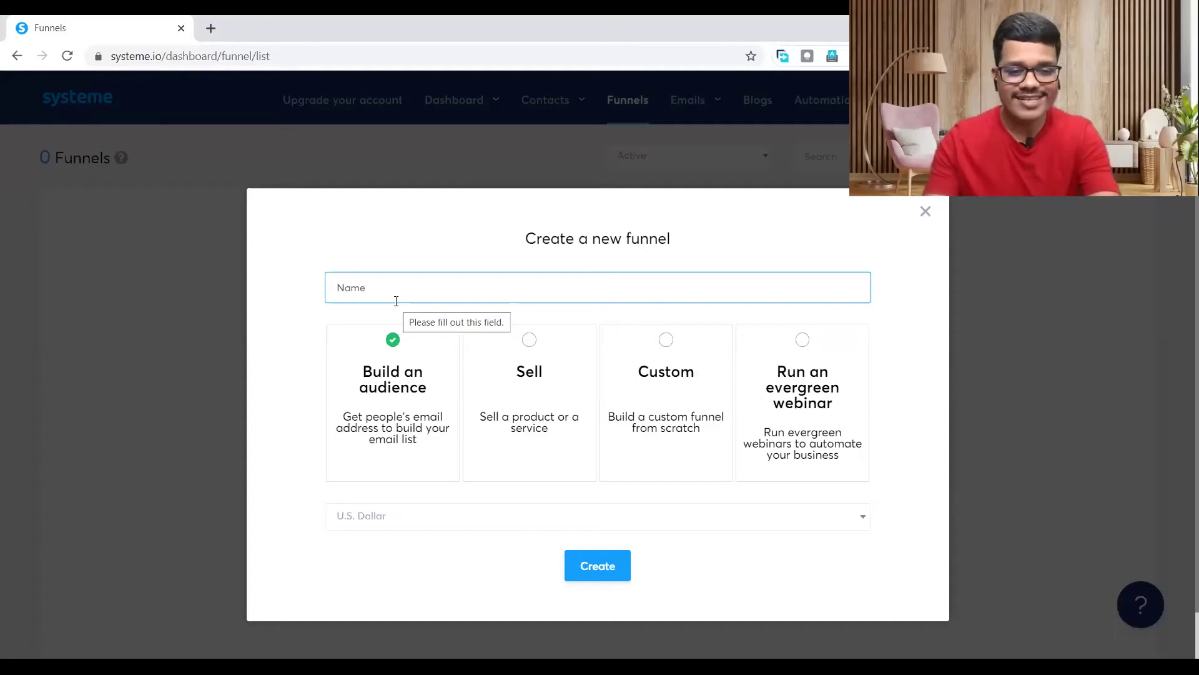
type("E Book")
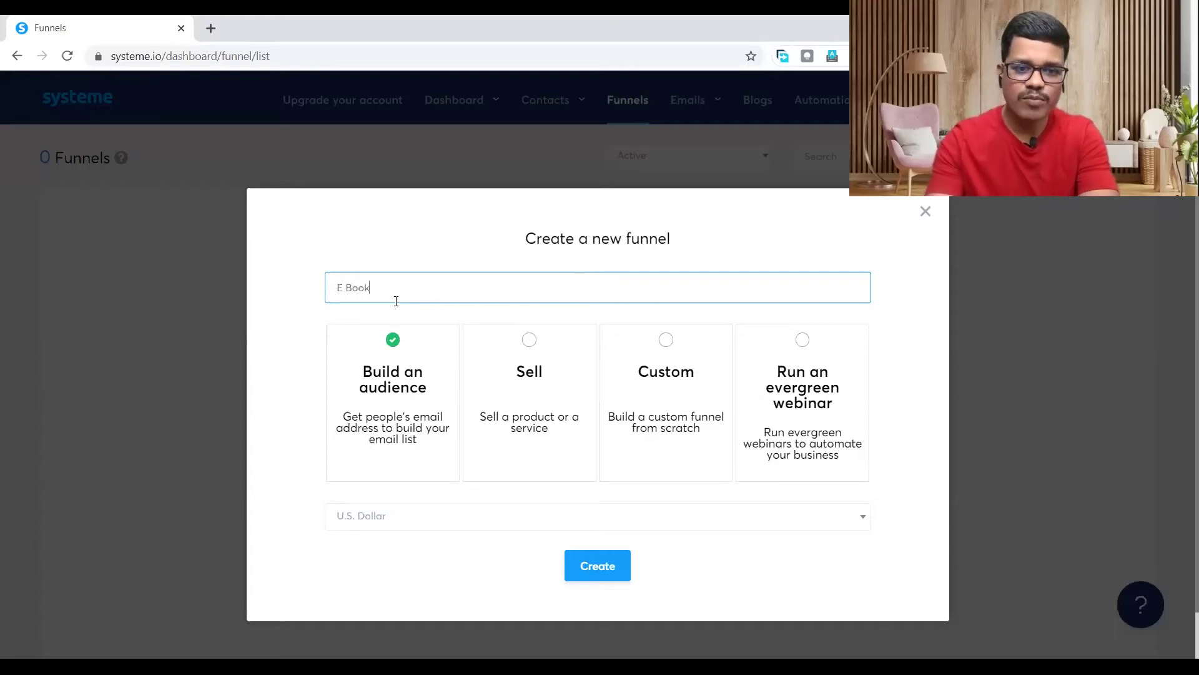
type(" (")
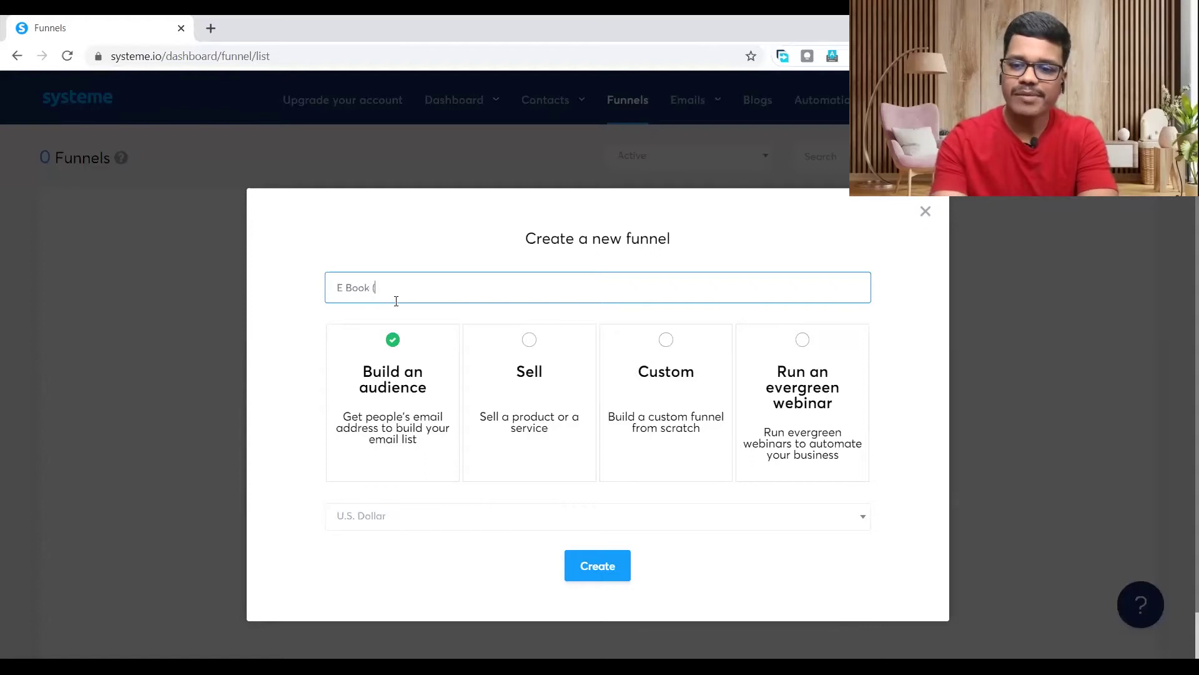
type("Course Crea")
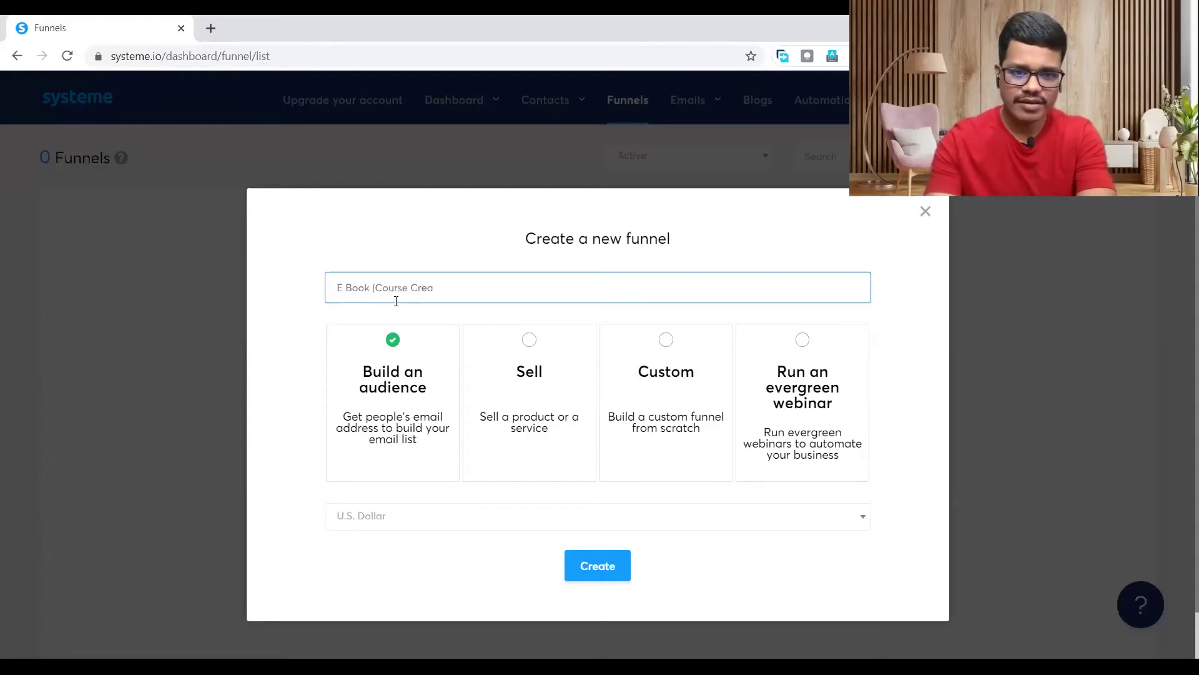
type("tion)")
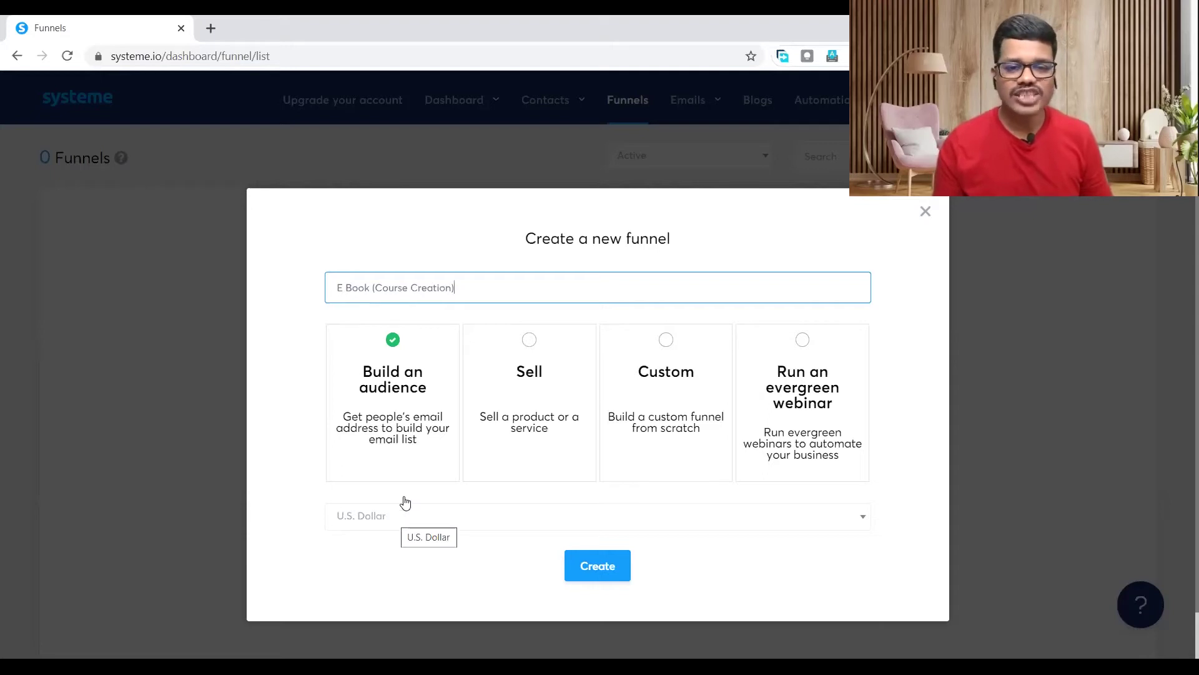
left_click(376, 524)
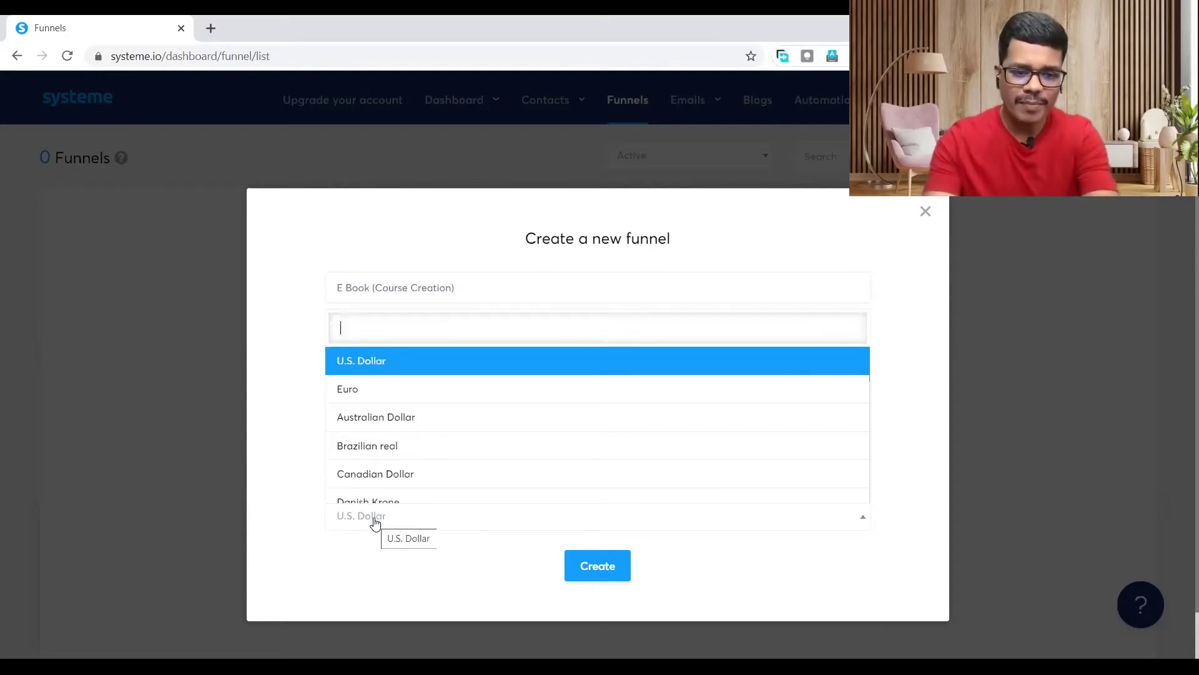
type("inr")
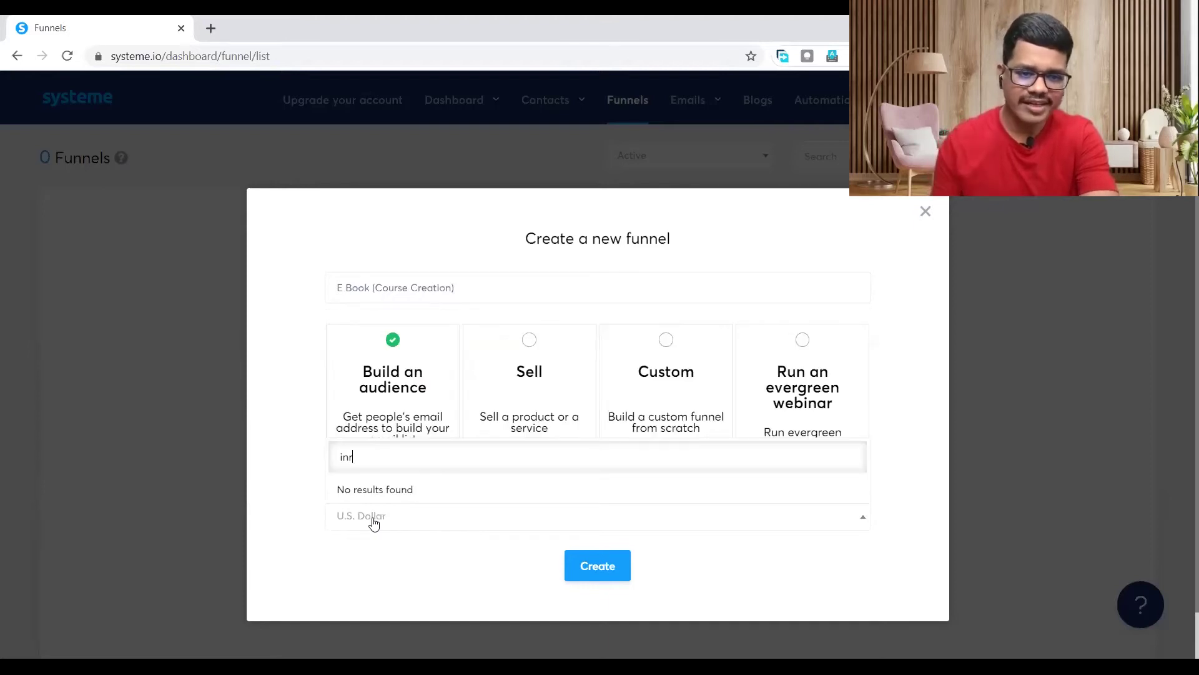
key("BackSpace")
left_click(403, 378)
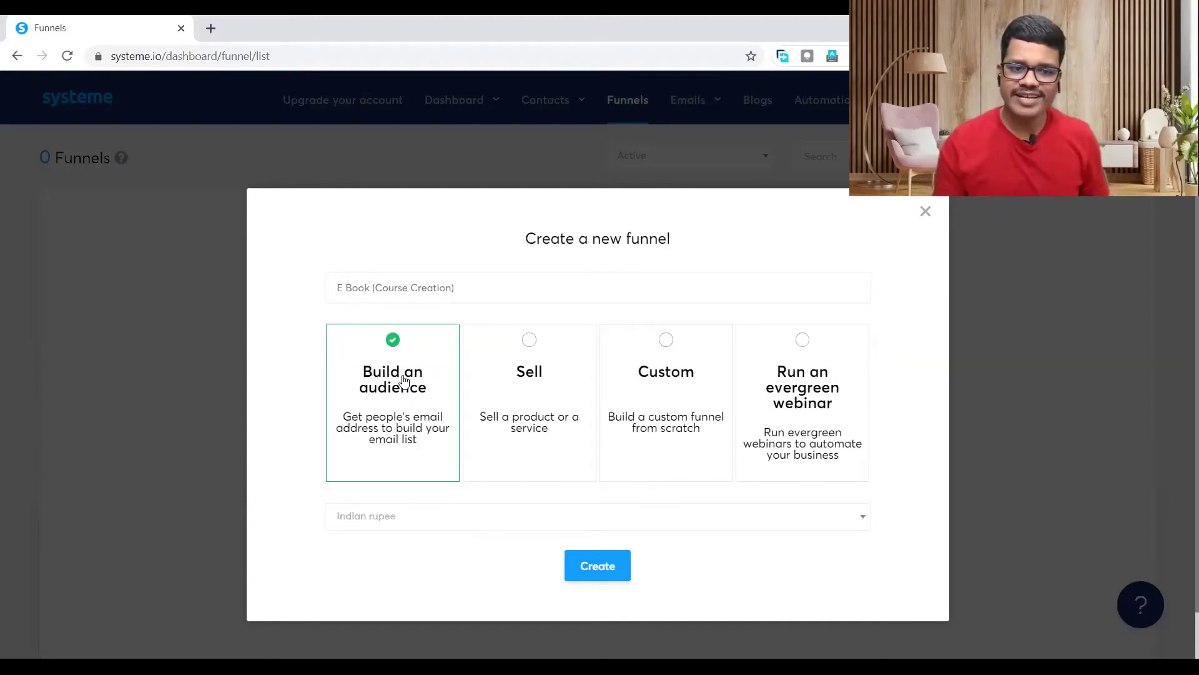
left_click(599, 569)
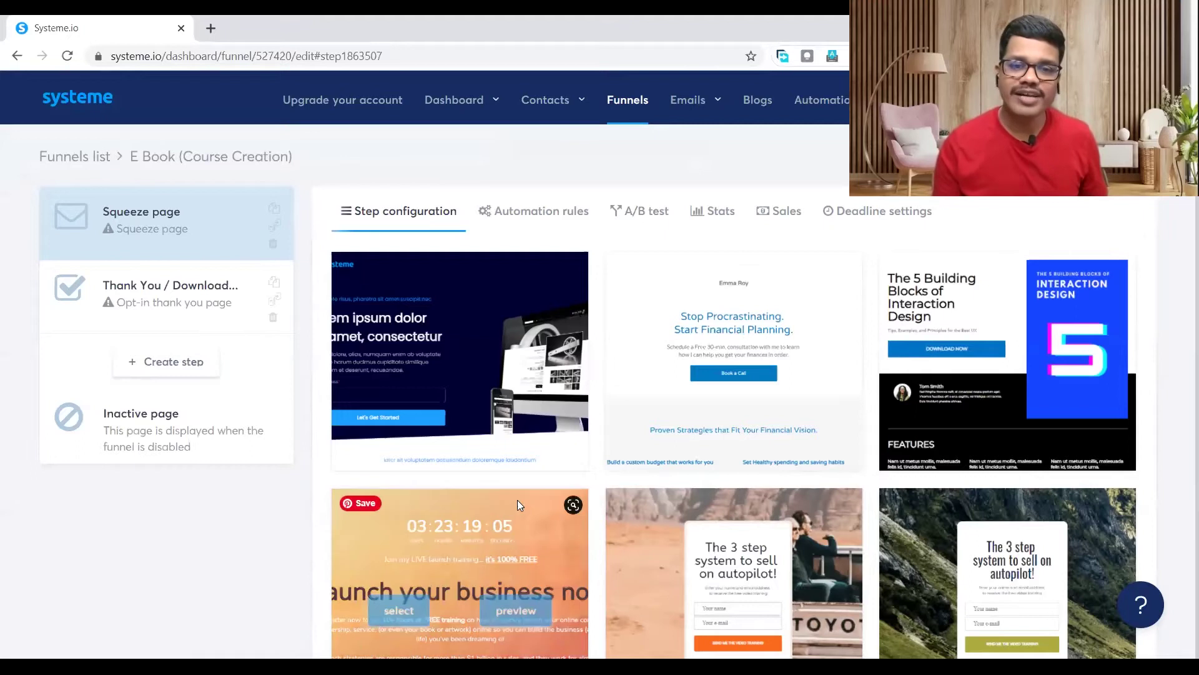
scroll(593, 448, "down", 5)
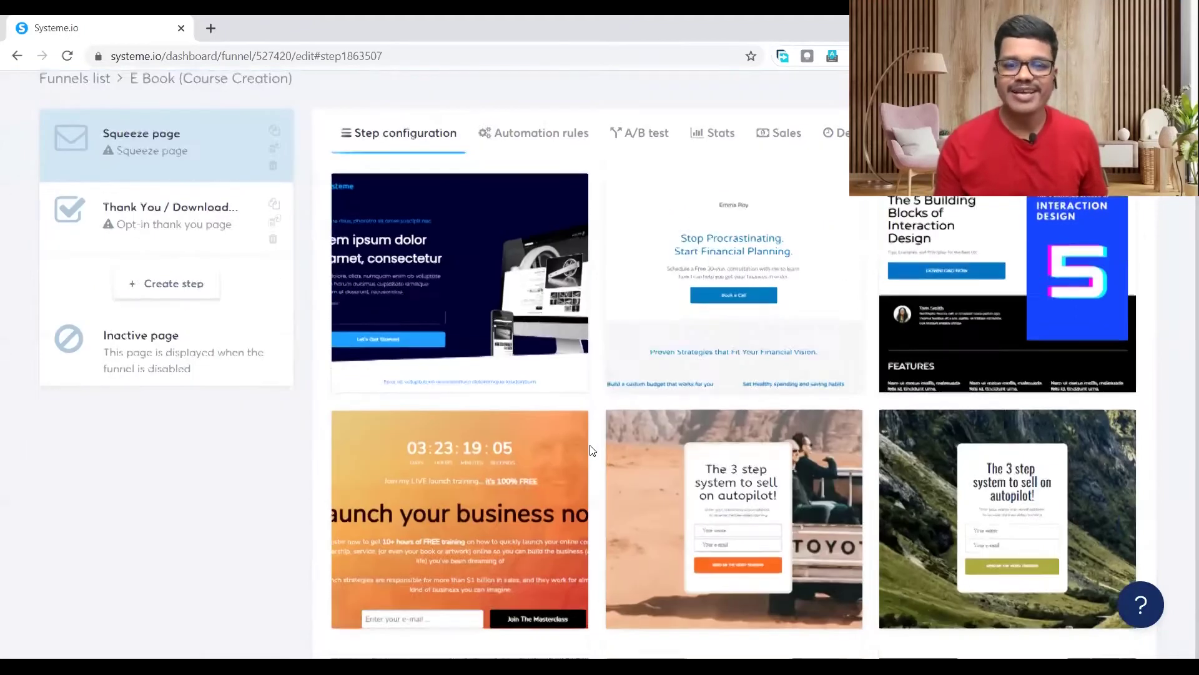
scroll(593, 449, "down", 4)
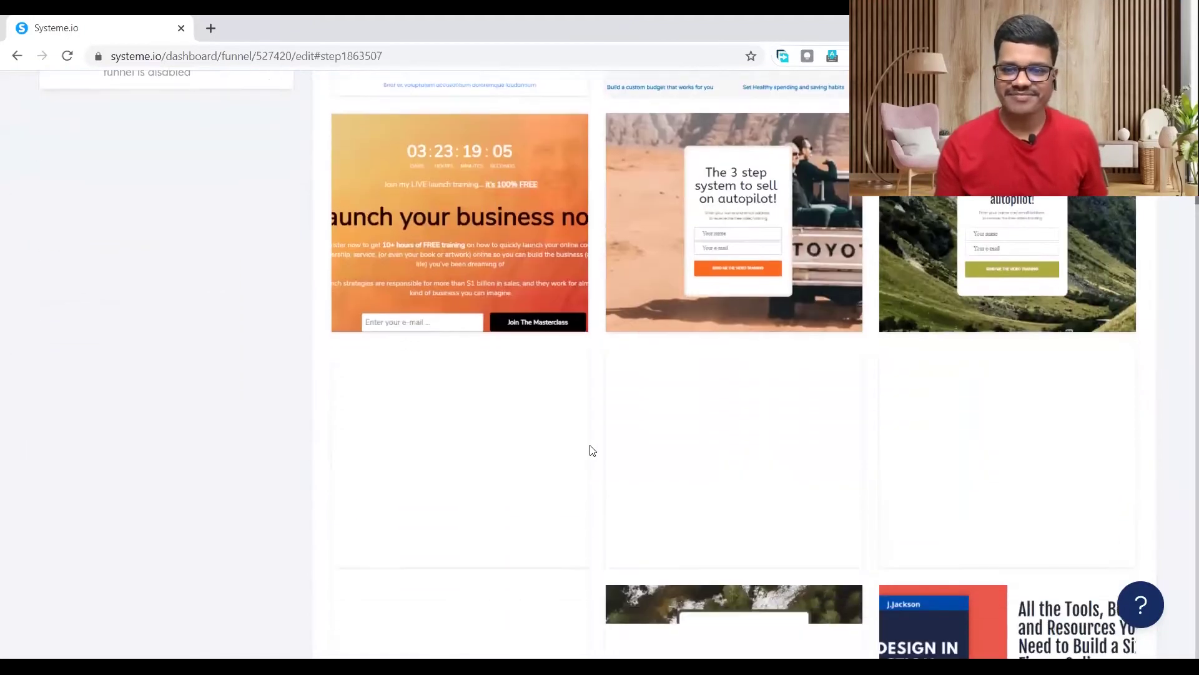
scroll(590, 451, "down", 3)
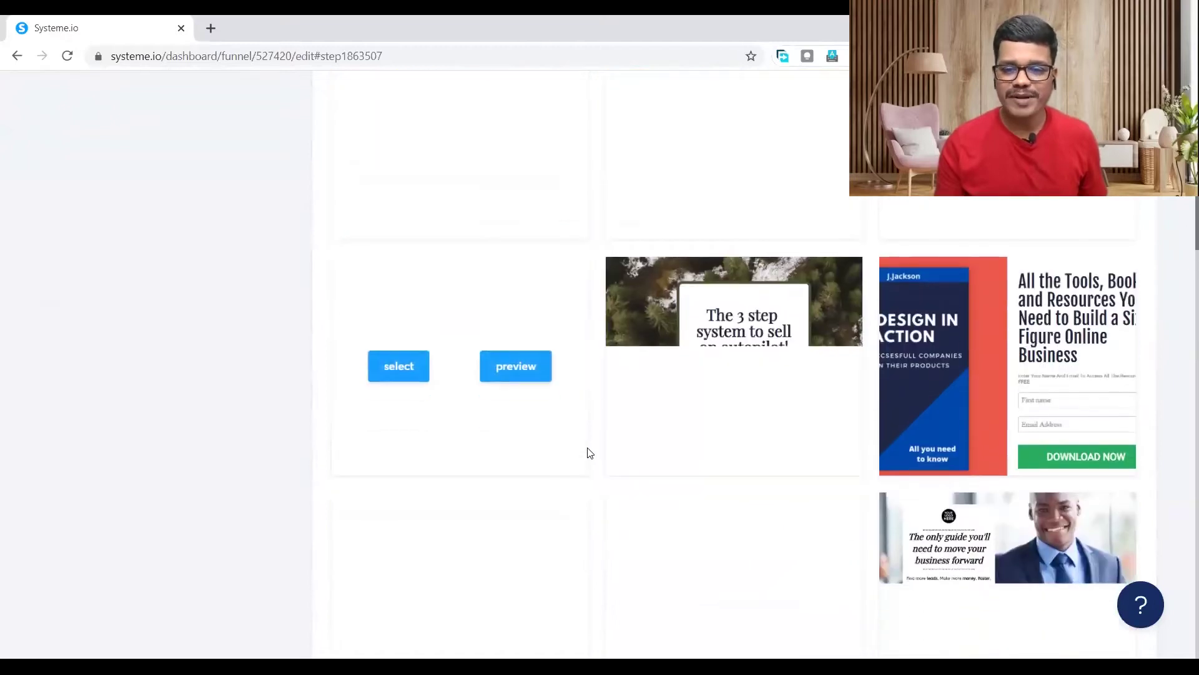
scroll(590, 451, "down", 2)
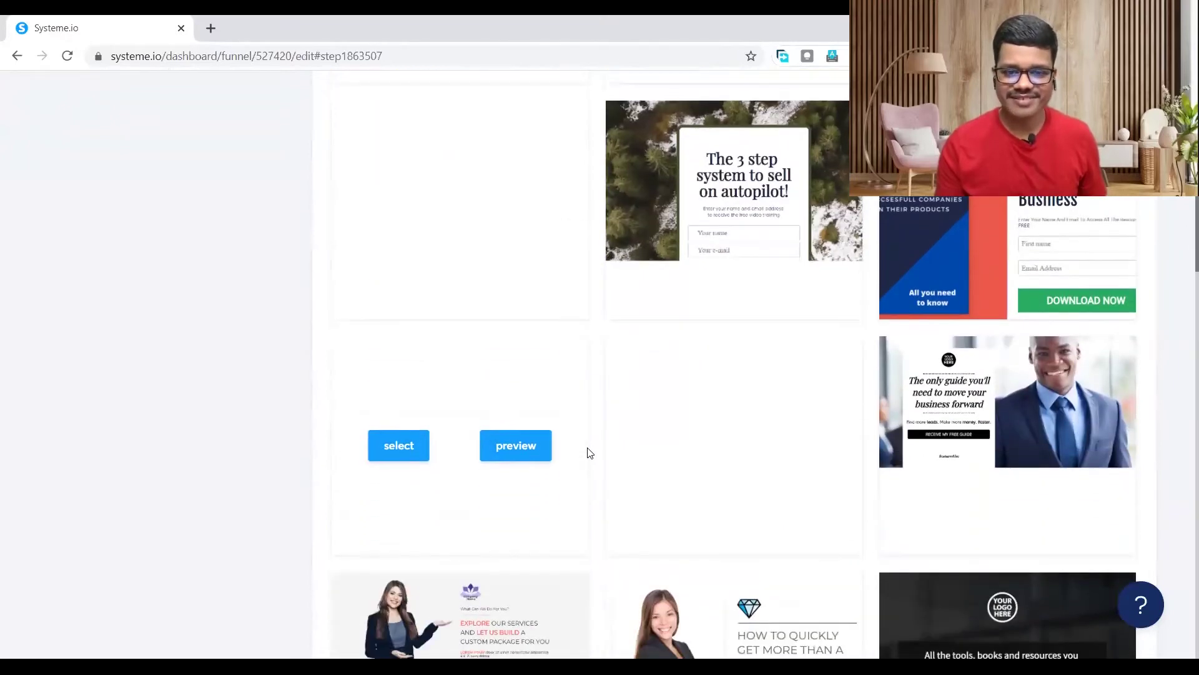
scroll(590, 452, "down", 9)
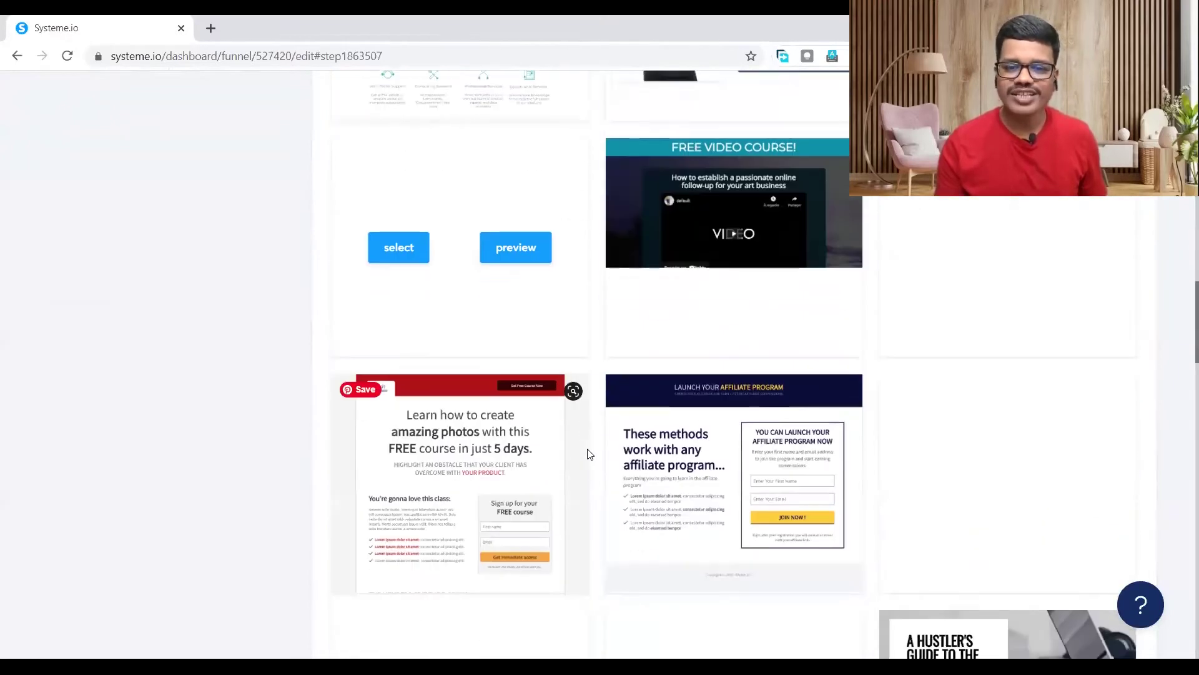
scroll(589, 454, "up", 8)
scroll(590, 454, "up", 5)
scroll(590, 454, "up", 7)
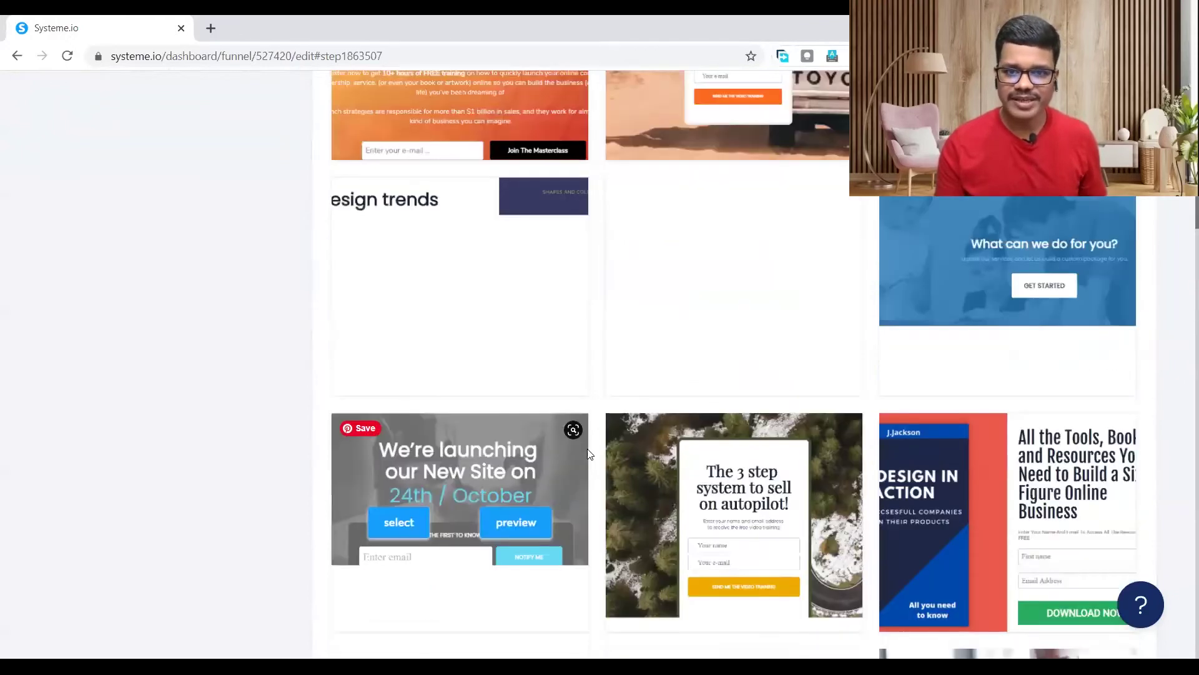
scroll(589, 454, "up", 3)
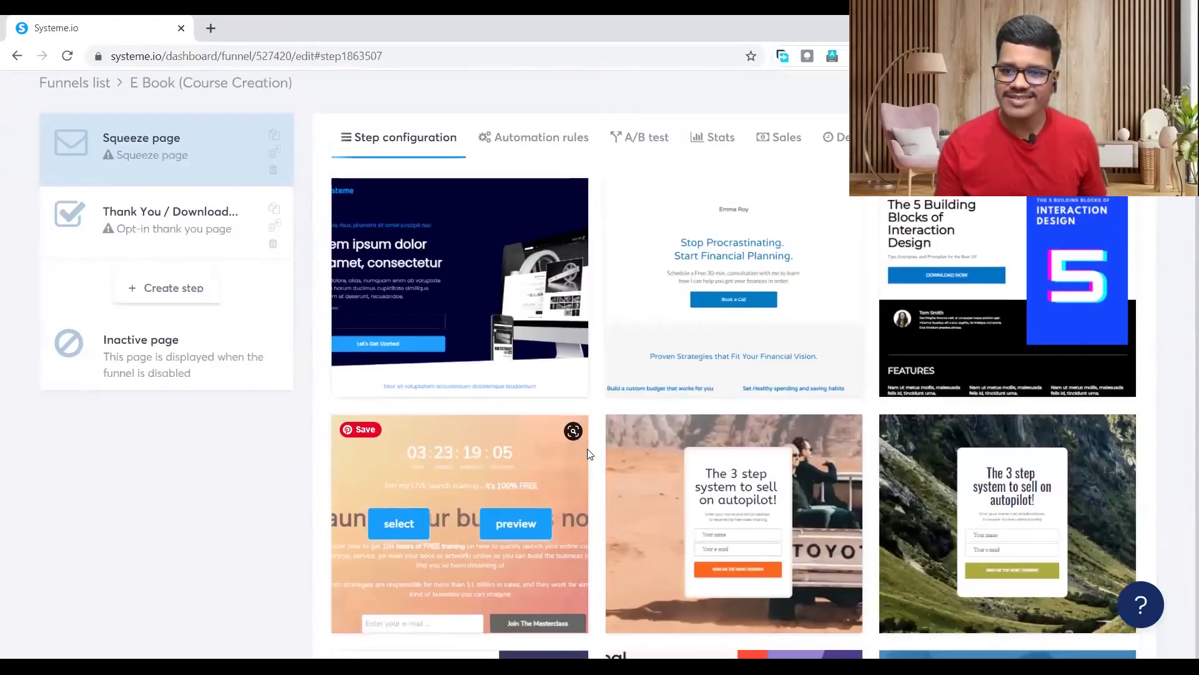
scroll(587, 449, "down", 5)
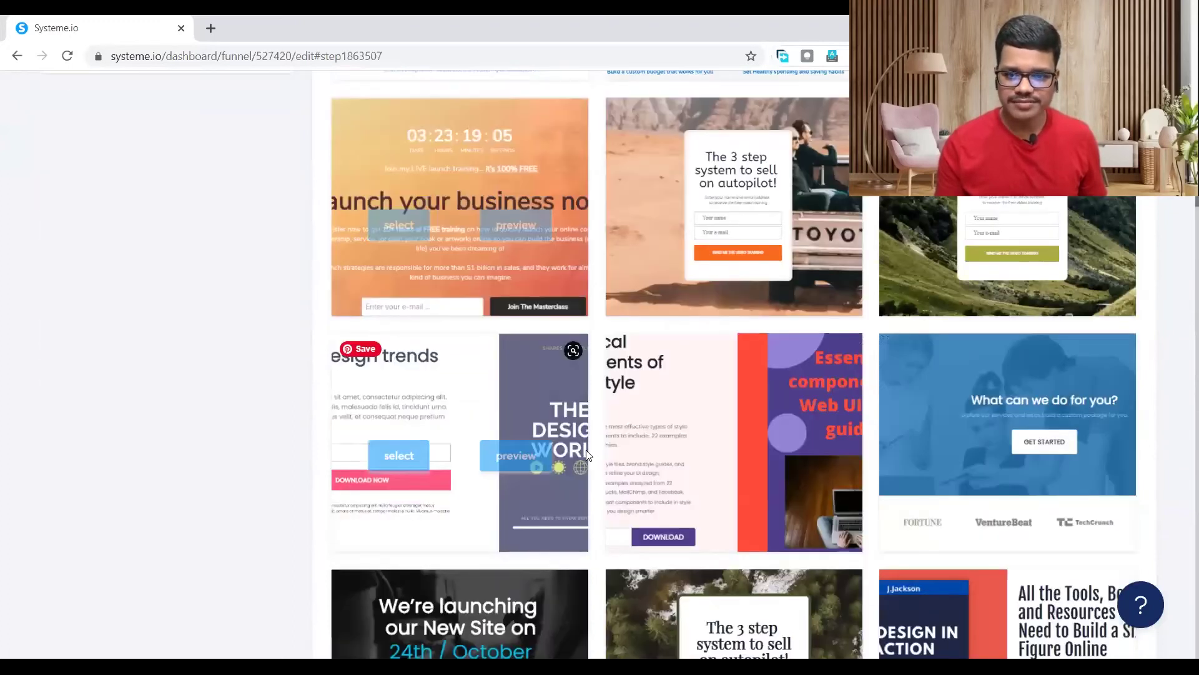
scroll(587, 456, "down", 4)
scroll(587, 455, "down", 4)
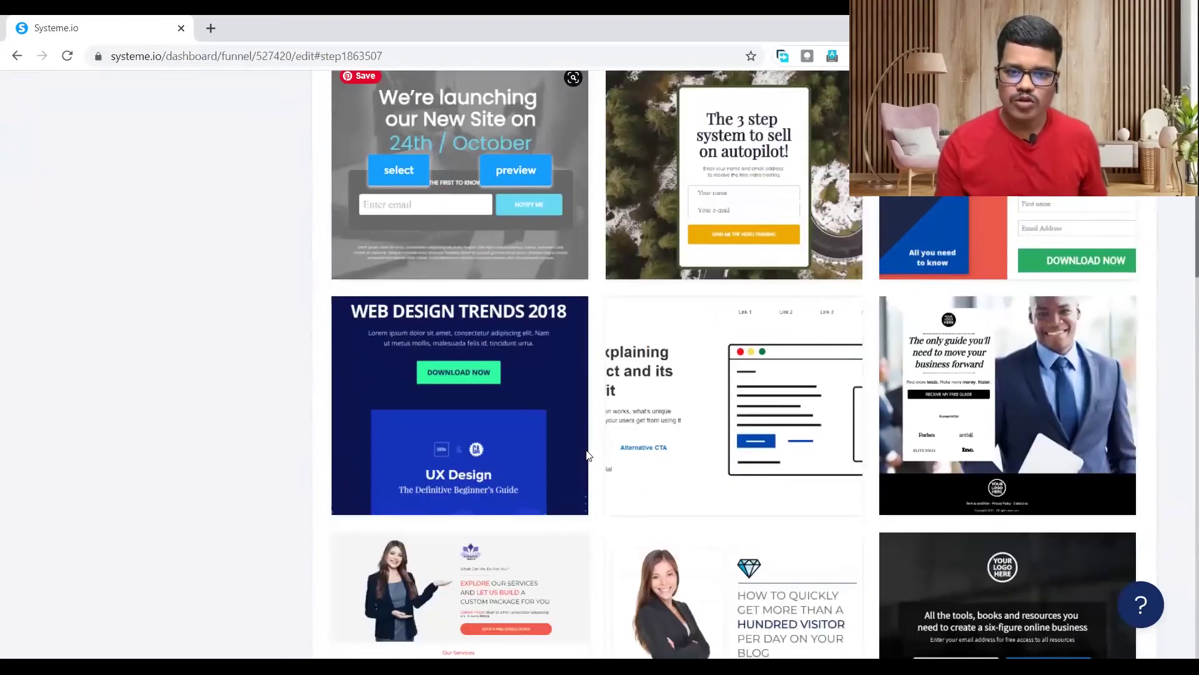
scroll(587, 456, "down", 3)
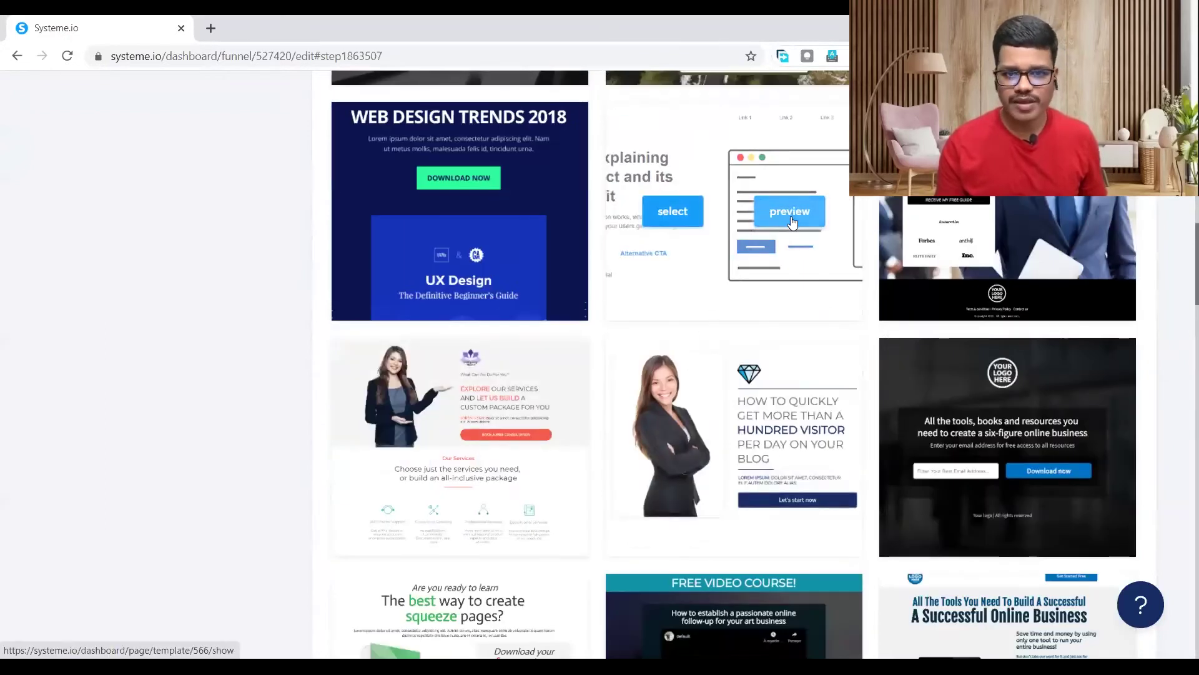
left_click(792, 215)
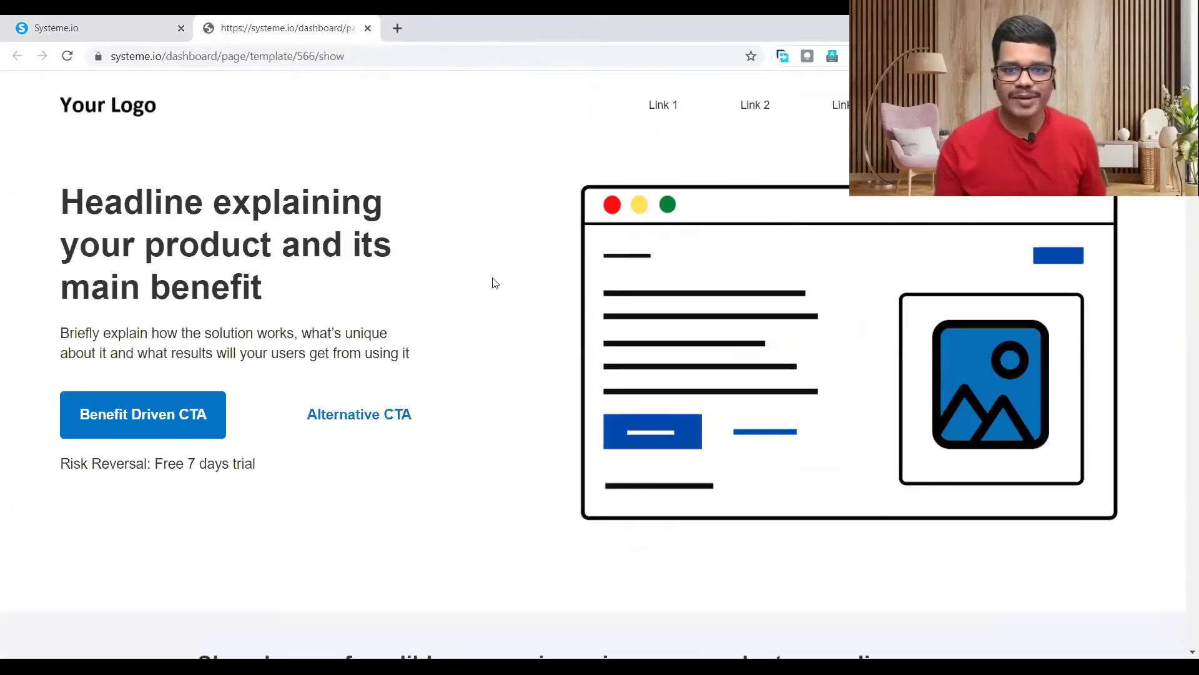
scroll(728, 375, "down", 12)
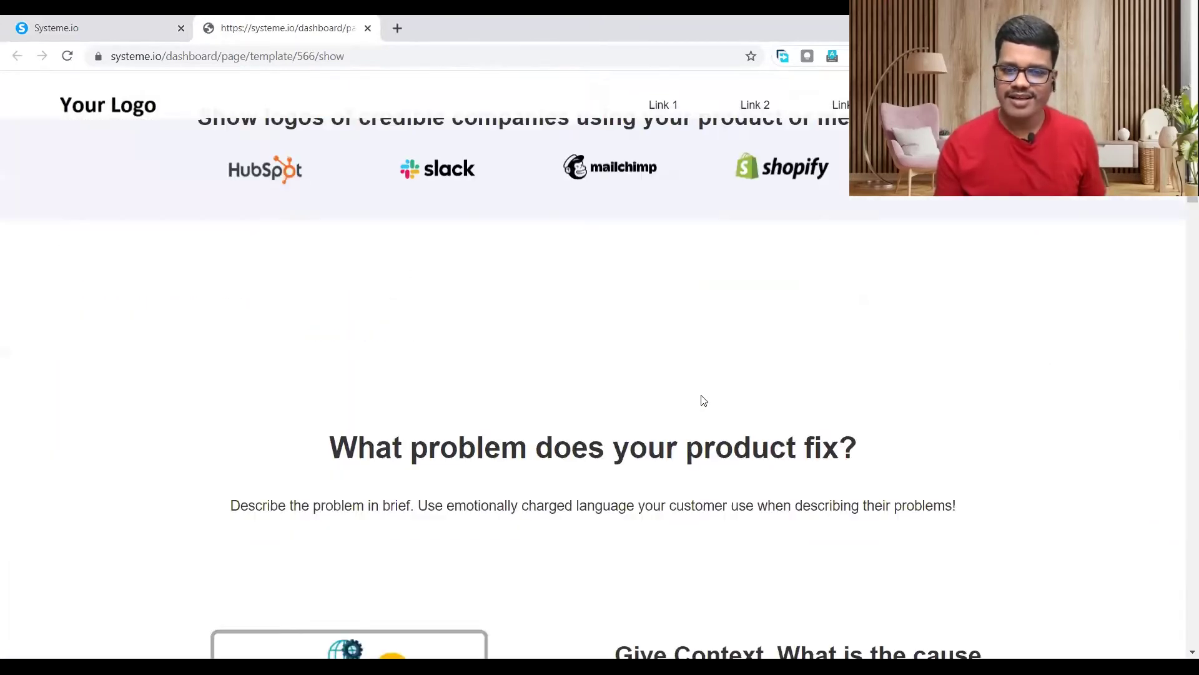
scroll(702, 401, "down", 12)
scroll(702, 400, "up", 20)
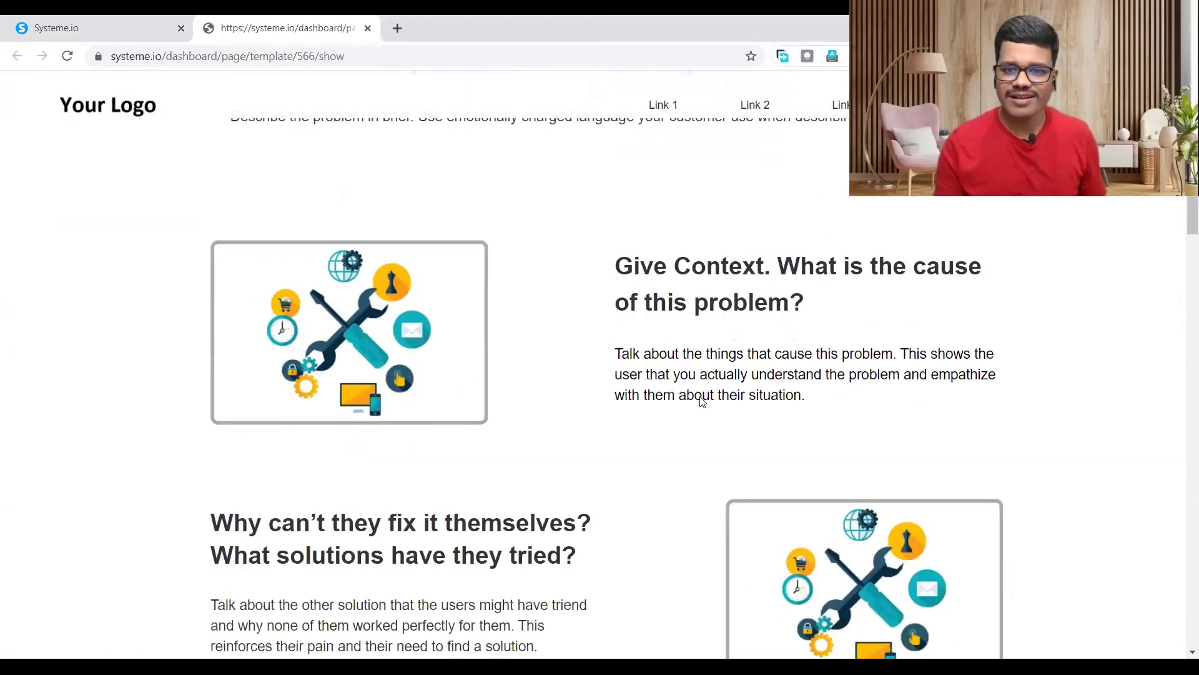
left_click(367, 28)
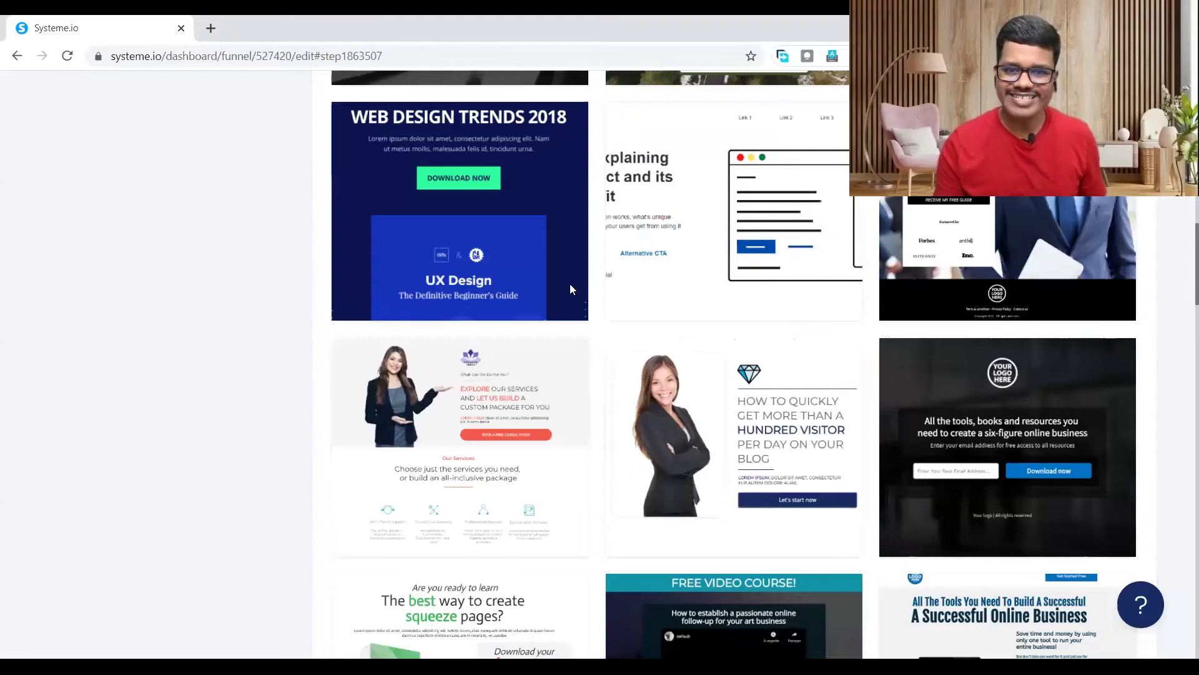
scroll(617, 310, "down", 3)
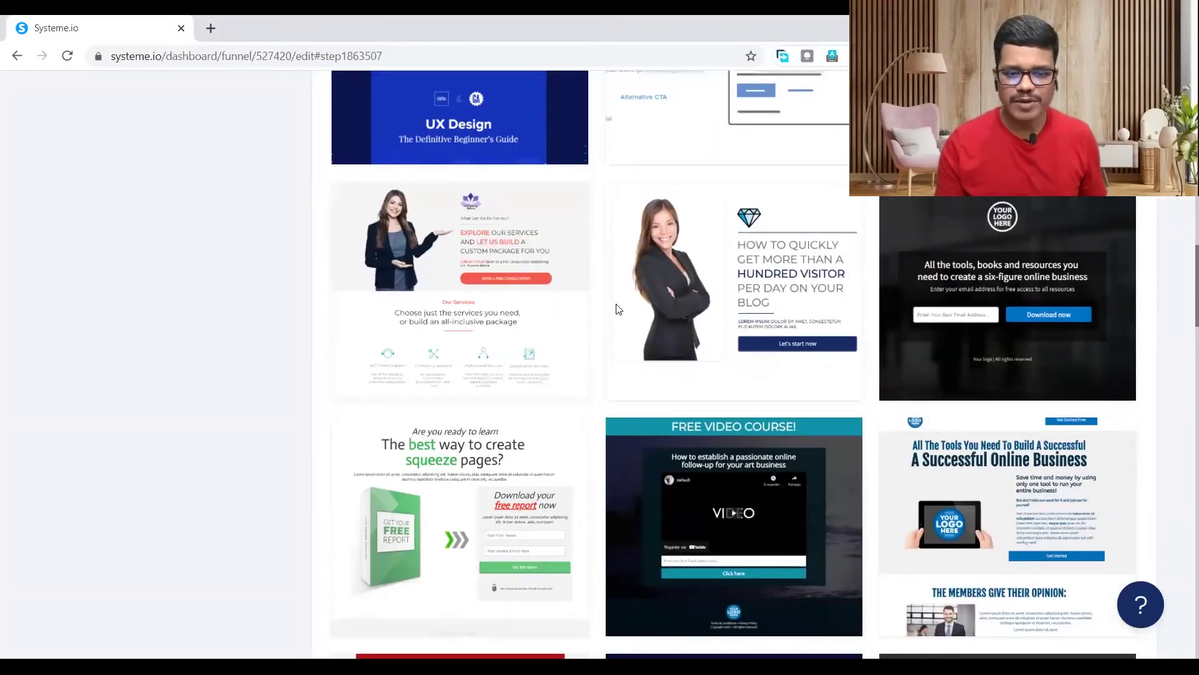
scroll(617, 309, "down", 4)
mouse_move(483, 252)
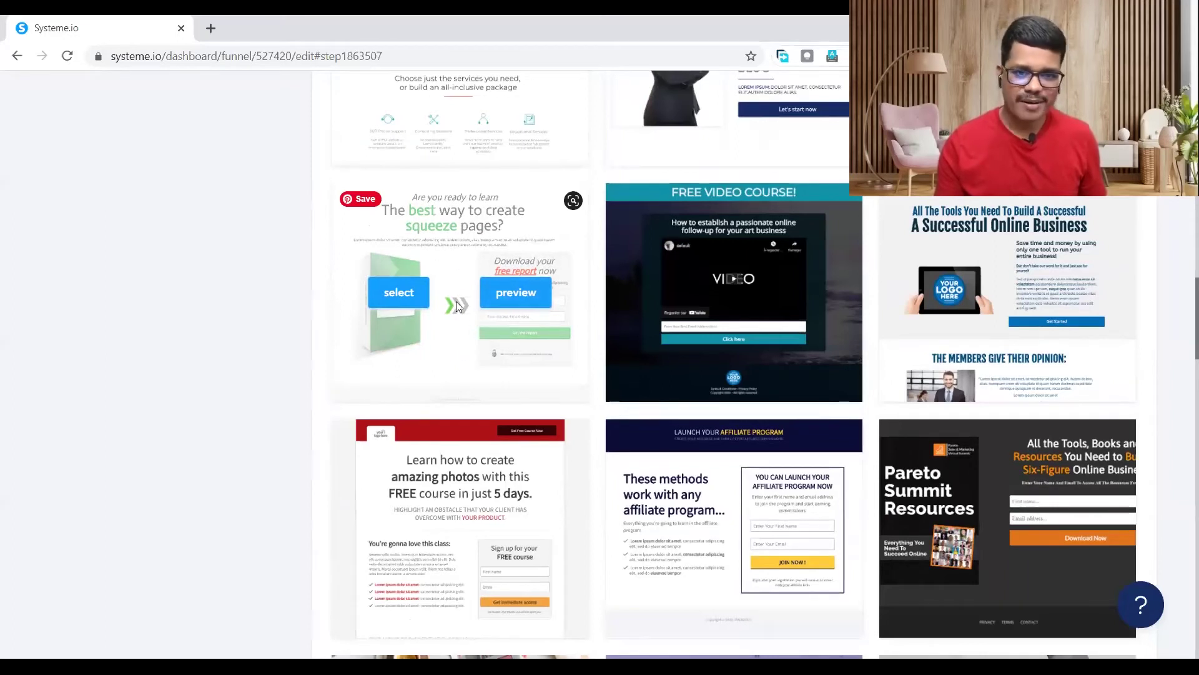
left_click(515, 296)
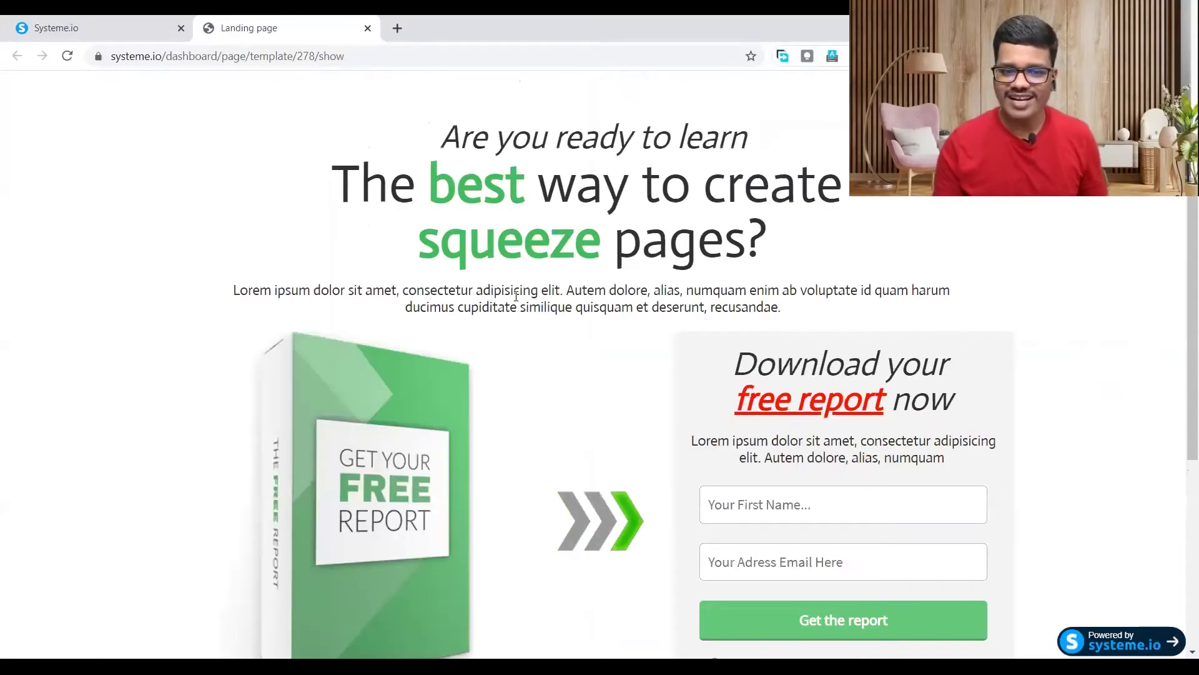
left_click_drag(437, 134, 745, 238)
scroll(741, 229, "down", 1)
scroll(741, 228, "down", 3)
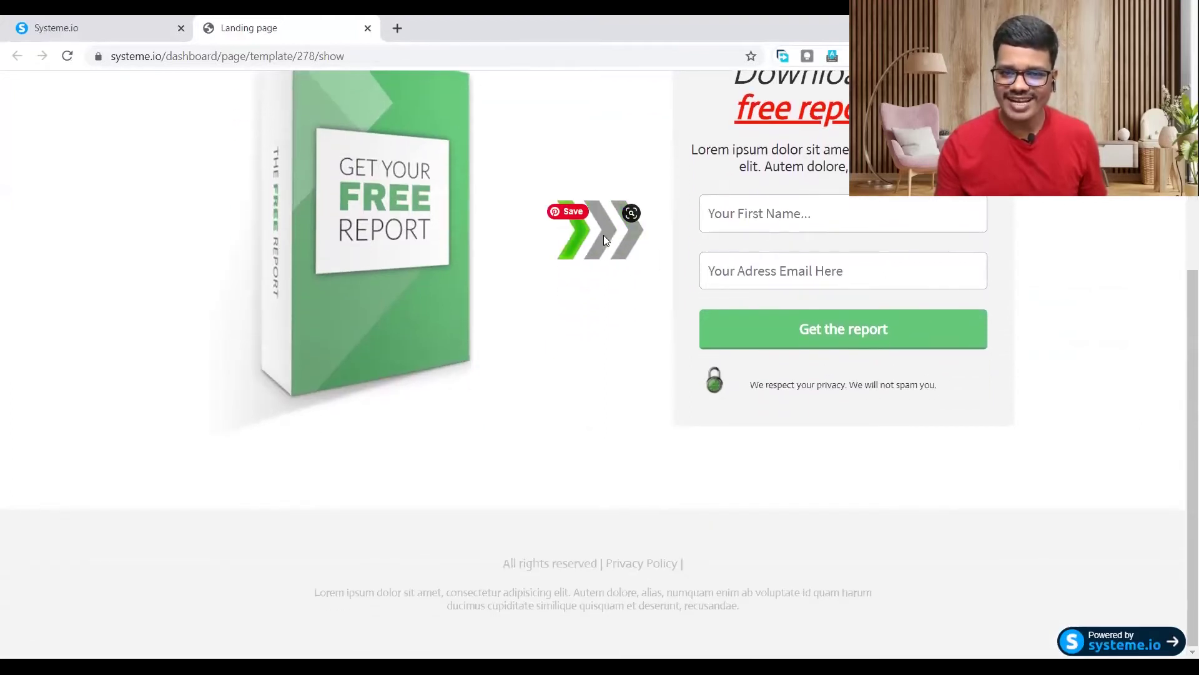
scroll(633, 233, "up", 4)
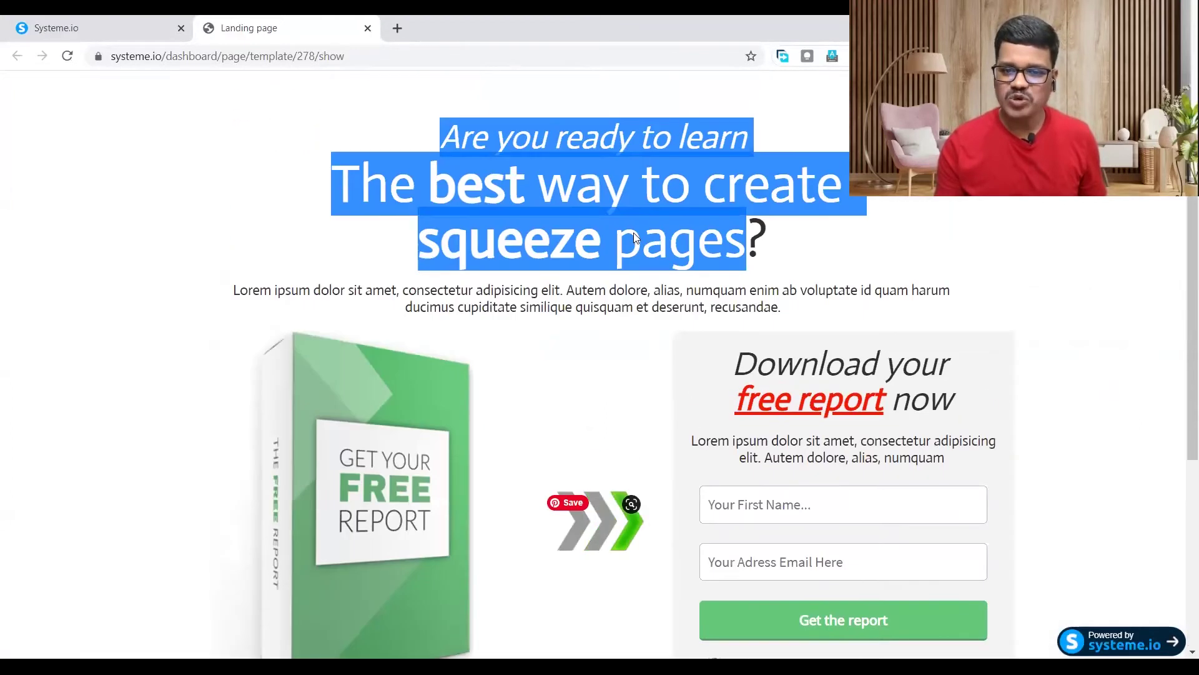
left_click(632, 232)
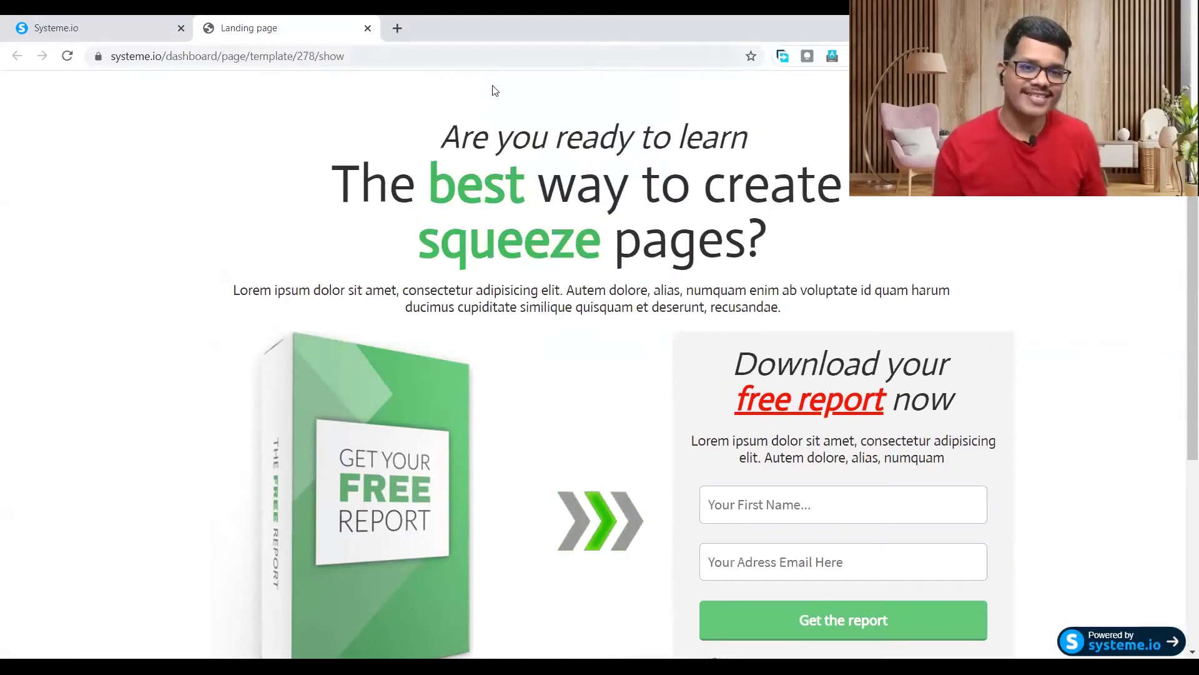
left_click(368, 28)
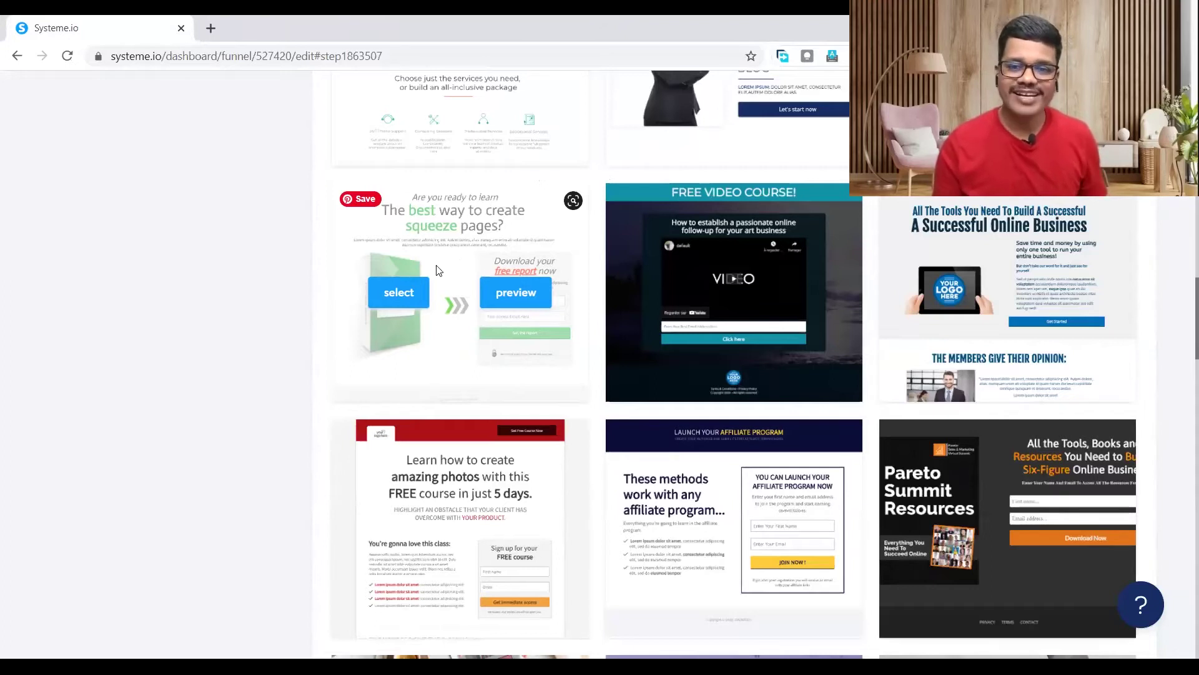
Step: Apply the squeeze-pages template and save the step as 'E Book Landing Page' with path 'ebook'
left_click(381, 300)
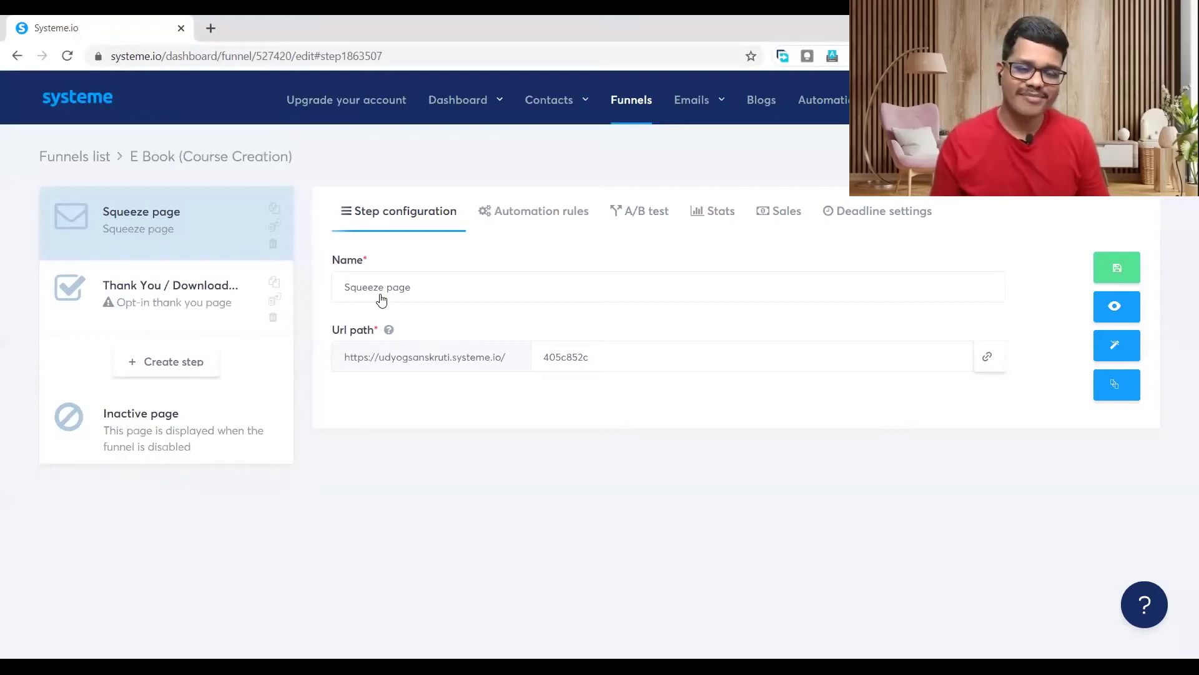
triple_click(375, 290)
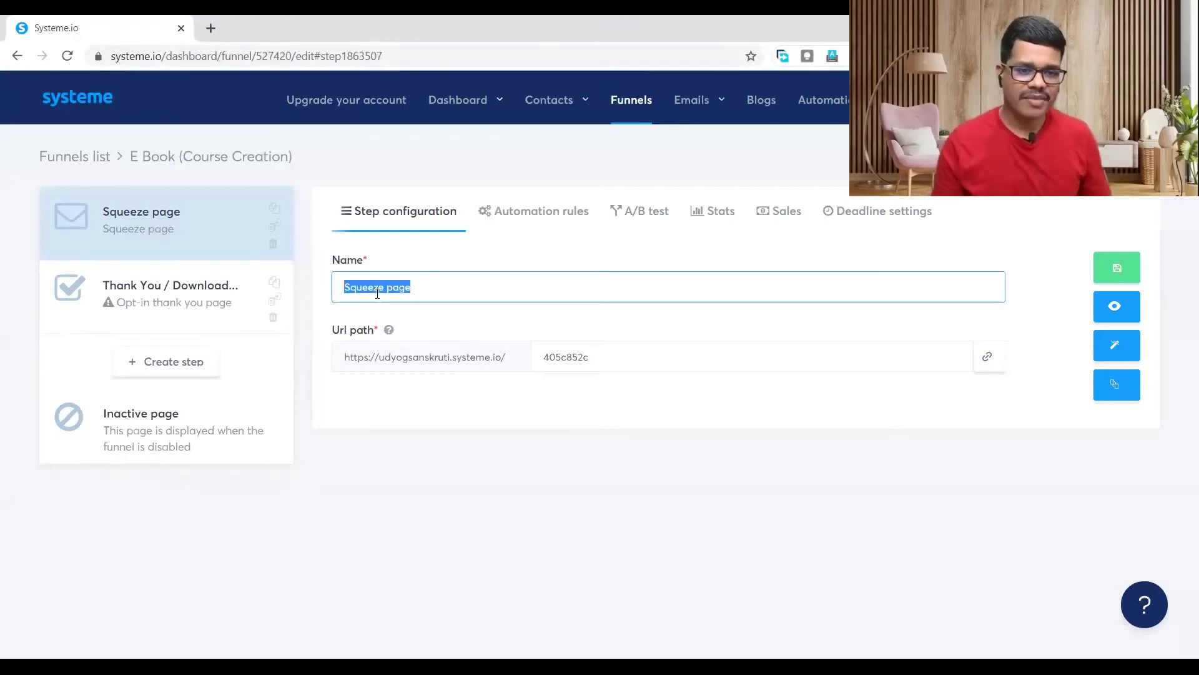
type("E")
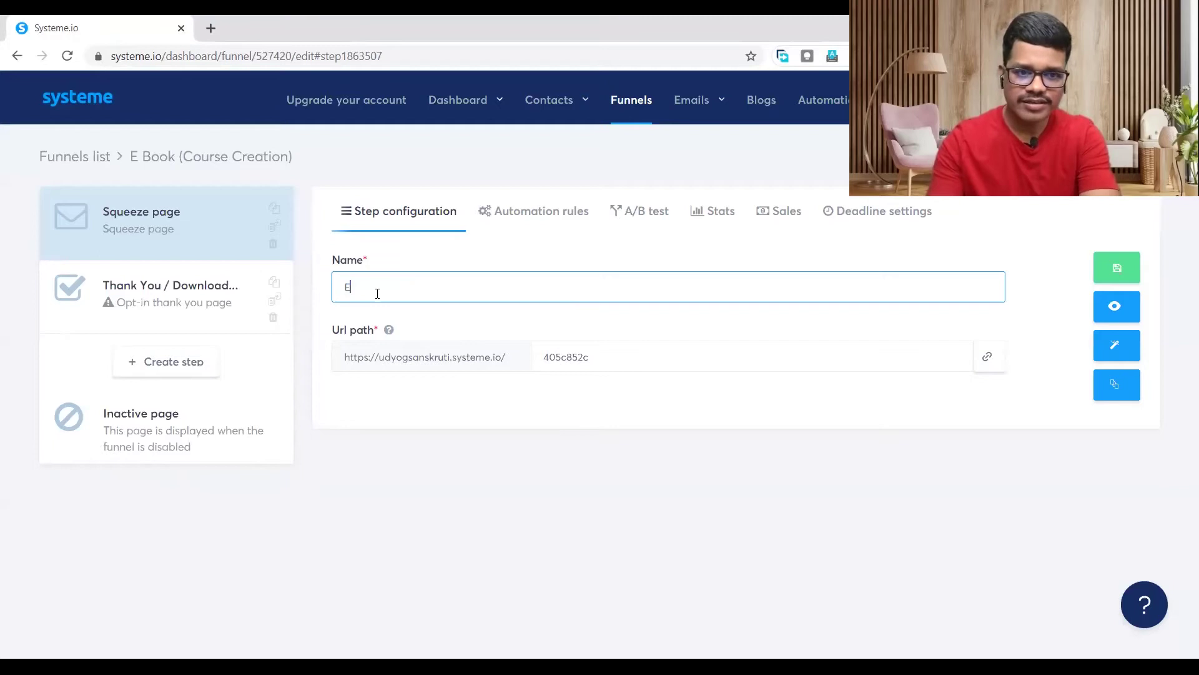
type(" Book L")
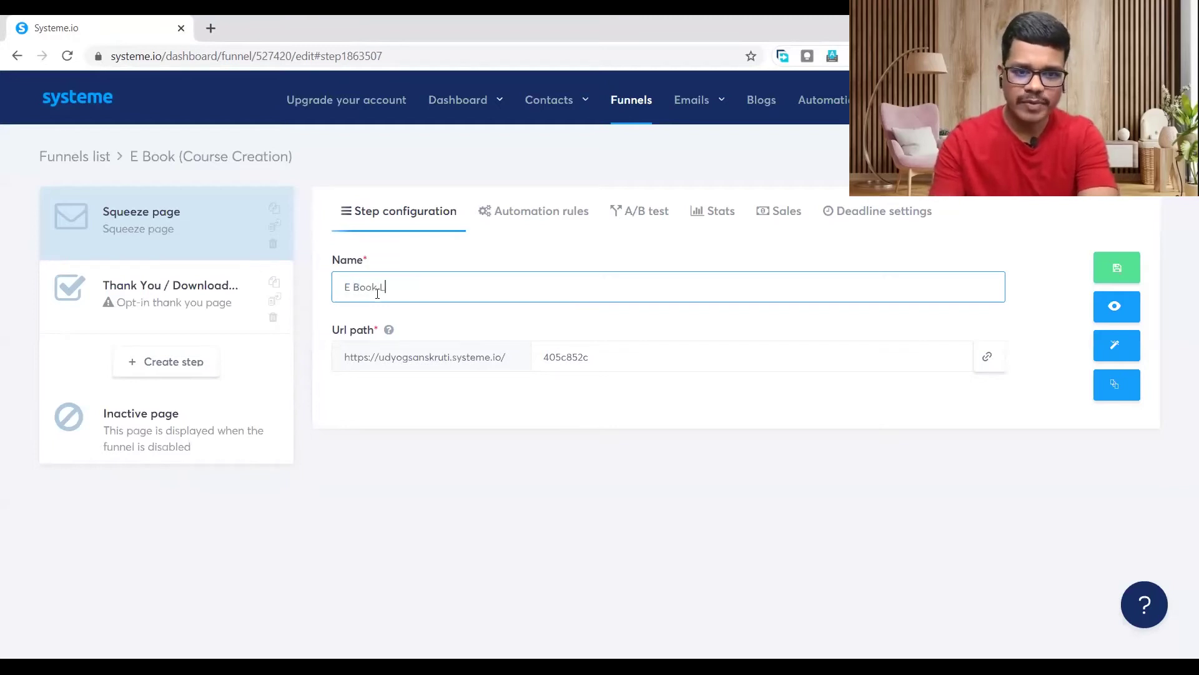
type("anding Pa")
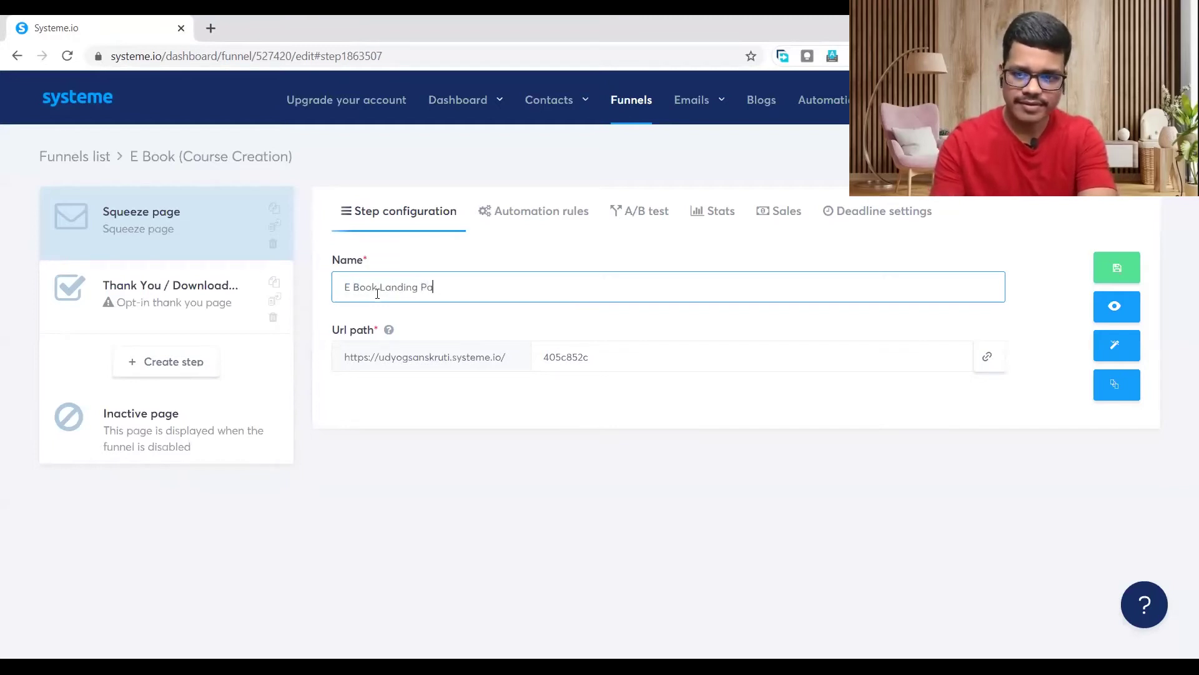
type("ge")
double_click(548, 351)
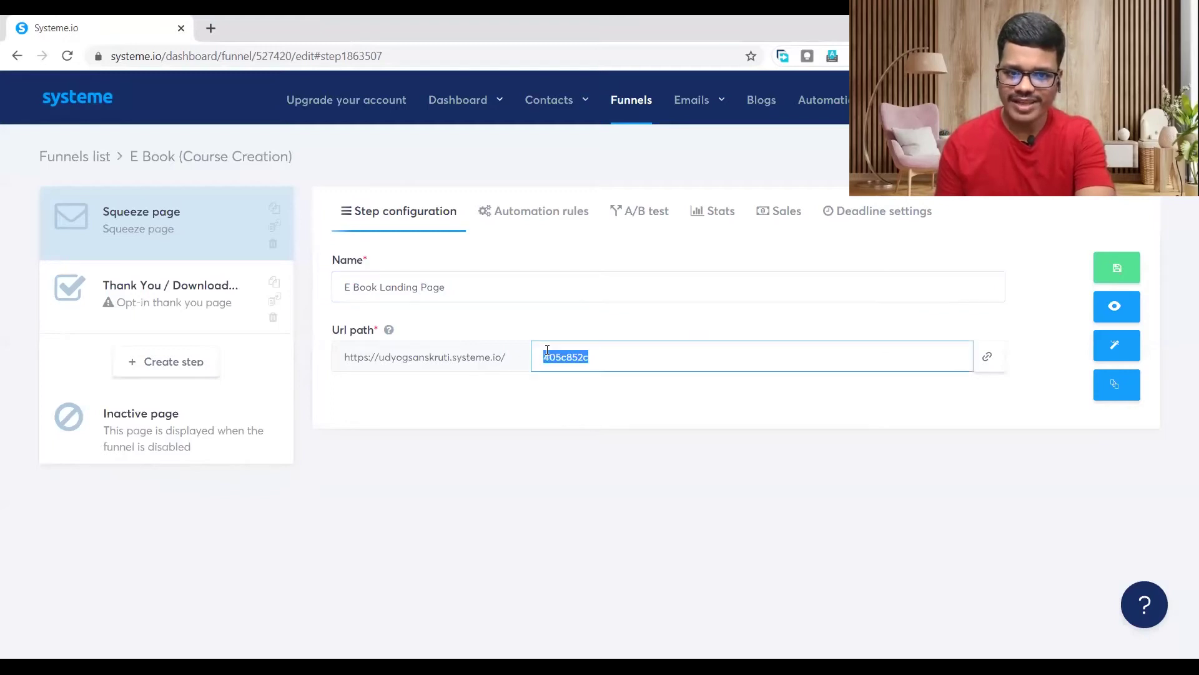
type("ebook")
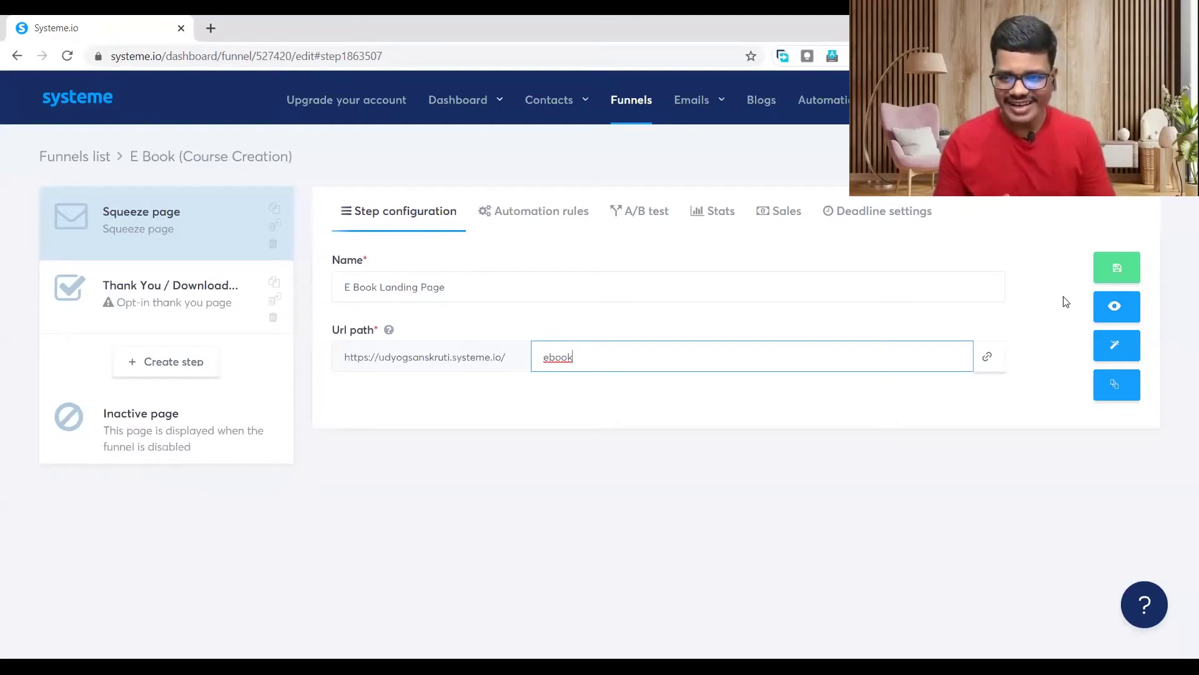
left_click(1135, 268)
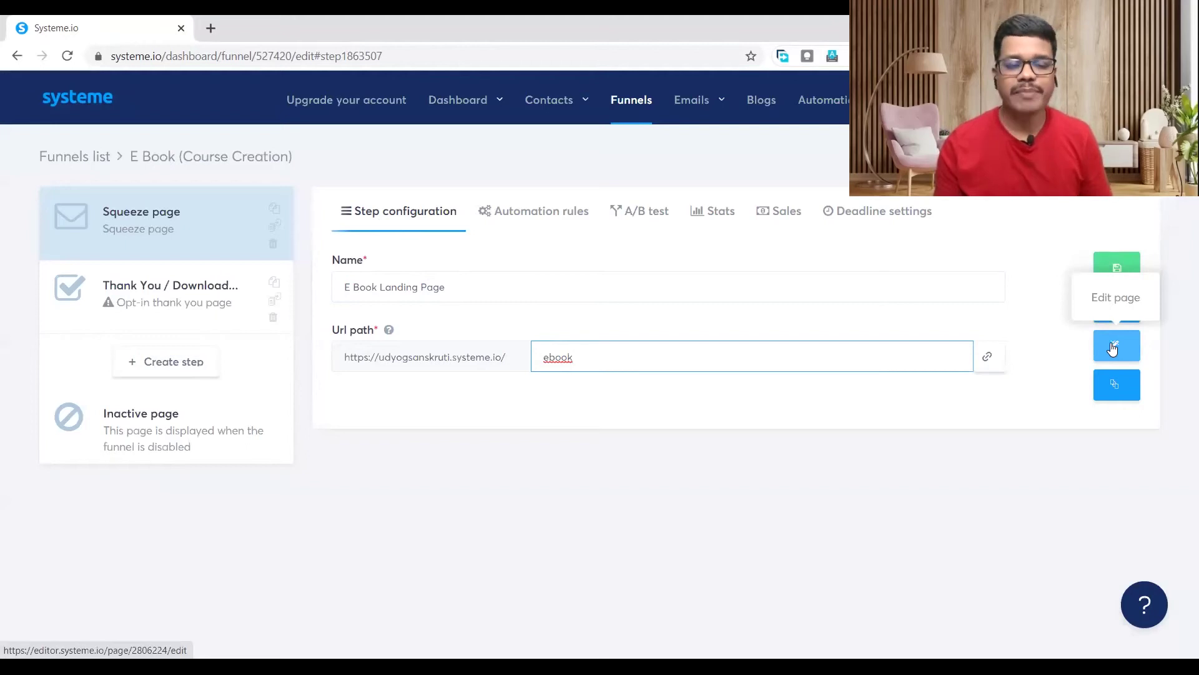
Step: Save the step, open the page editor, and select the 'Are you ready to learn' headline text
left_click(1115, 270)
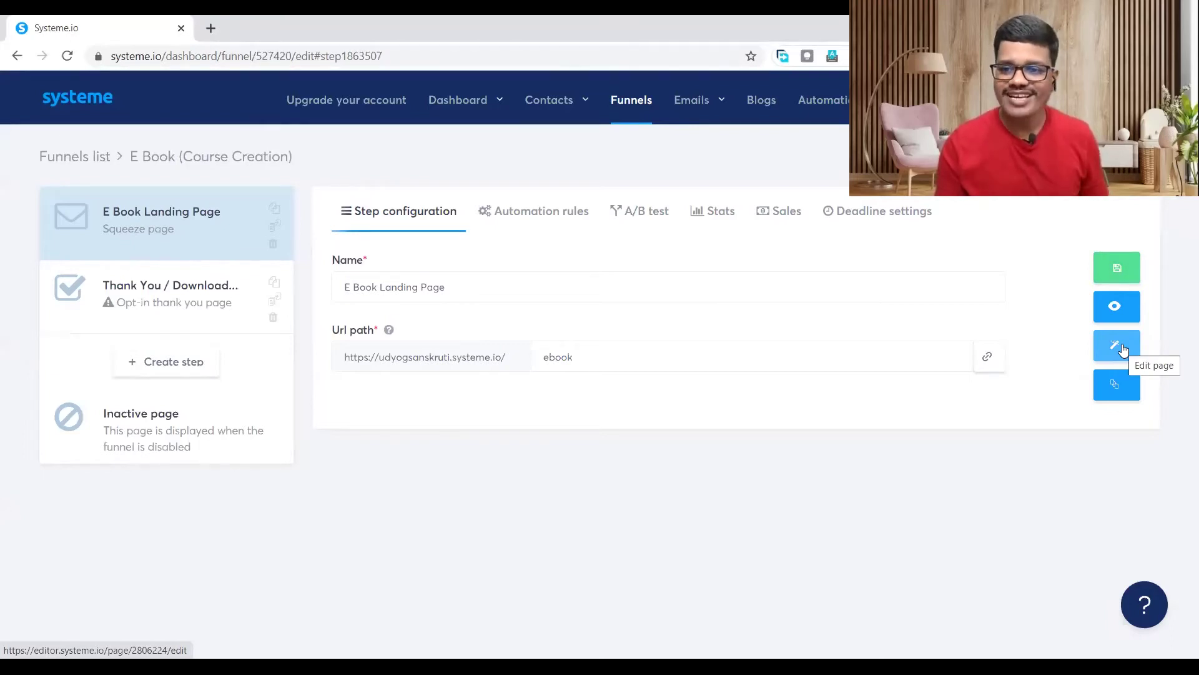
left_click(1117, 345)
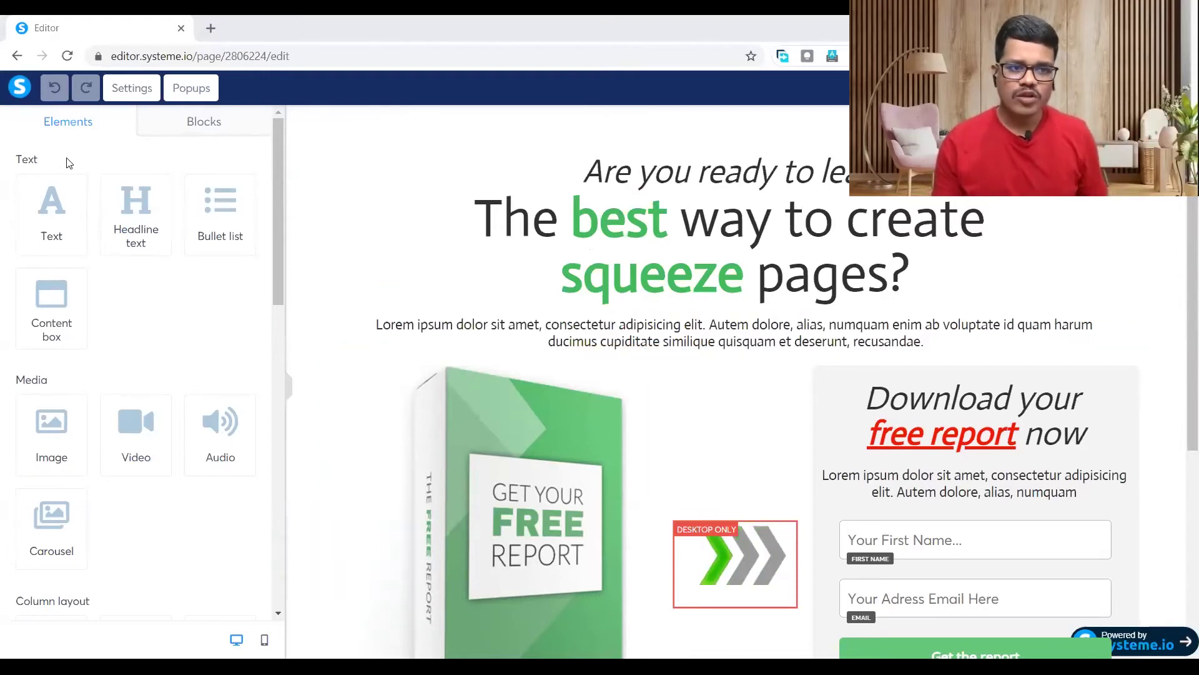
left_click(160, 124)
left_click(63, 120)
scroll(150, 475, "down", 5)
scroll(147, 535, "up", 6)
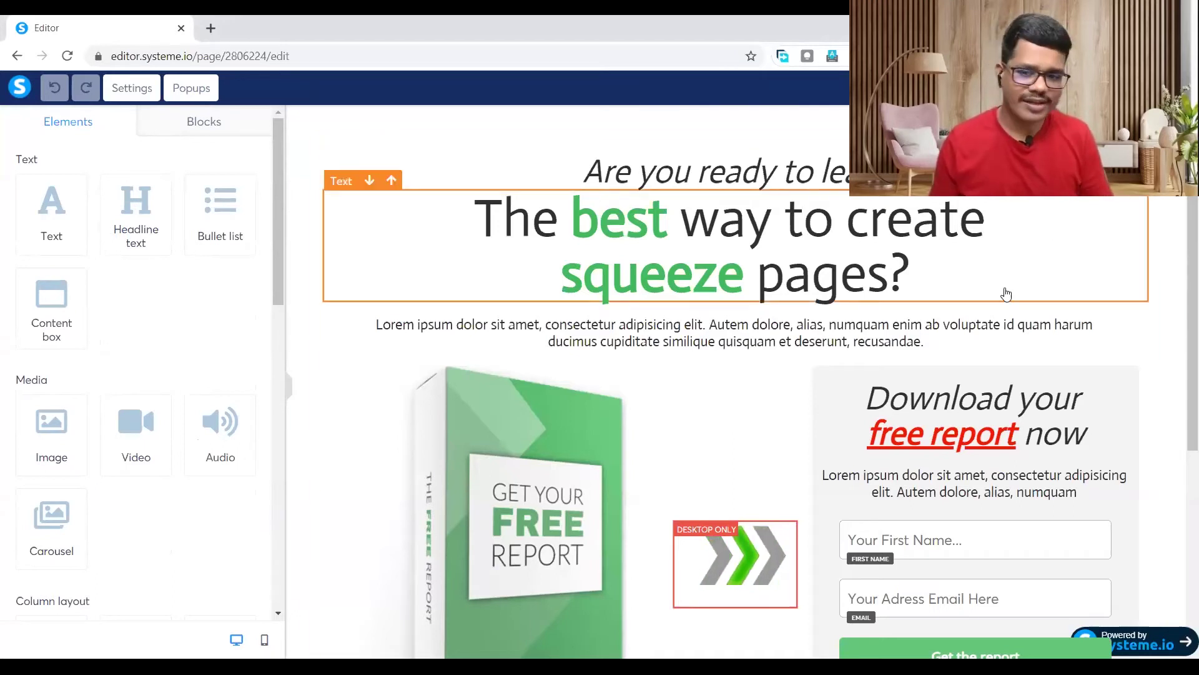
left_click(802, 184)
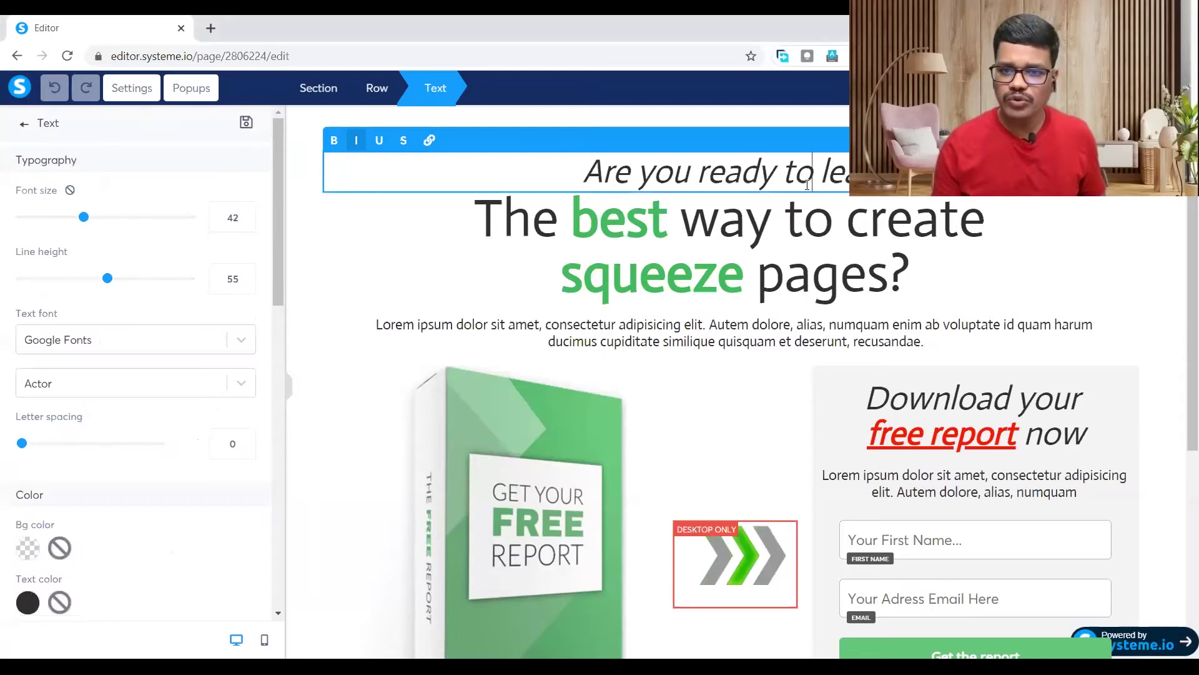
key("ctrl+a")
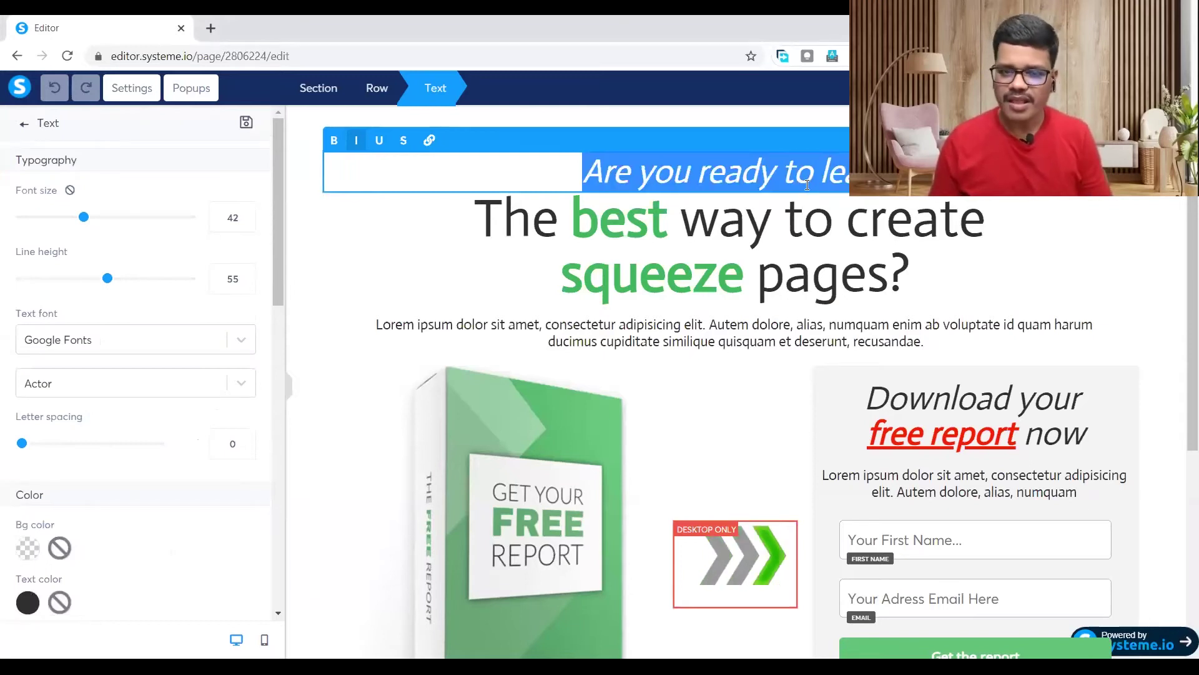
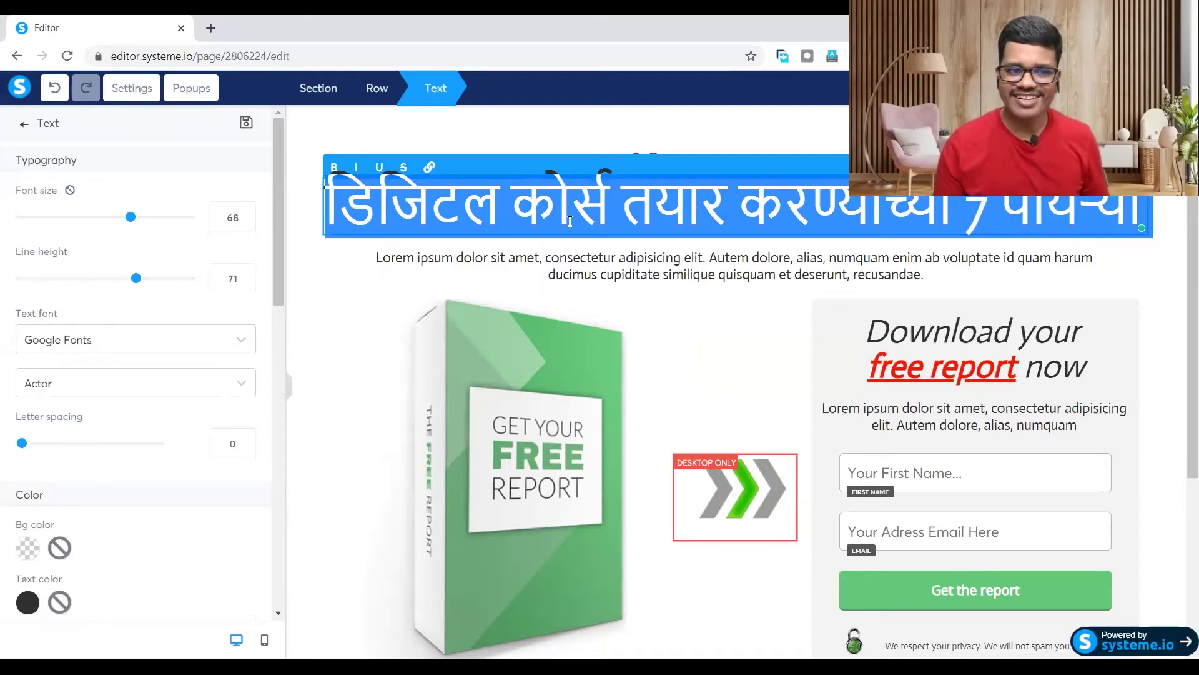
Step: Set the headline font to Baloo with font size 49 and line height 76
left_click(125, 383)
scroll(192, 490, "down", 3)
scroll(195, 494, "down", 1)
scroll(195, 494, "down", 8)
scroll(193, 493, "down", 3)
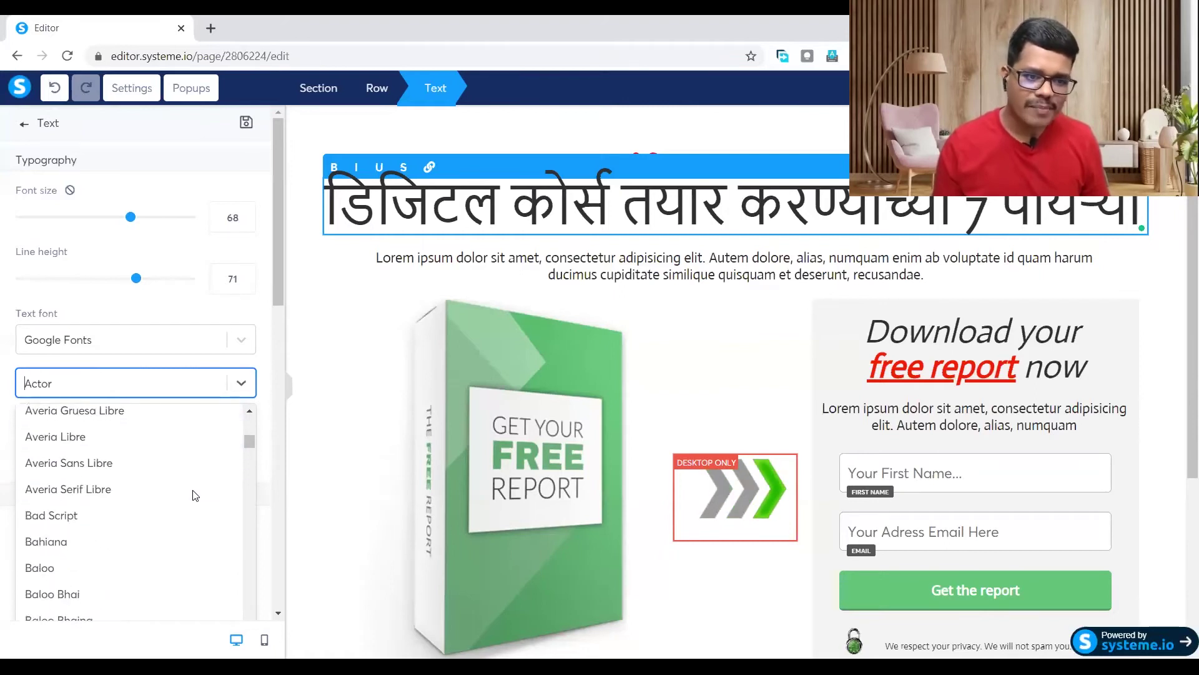
left_click(105, 570)
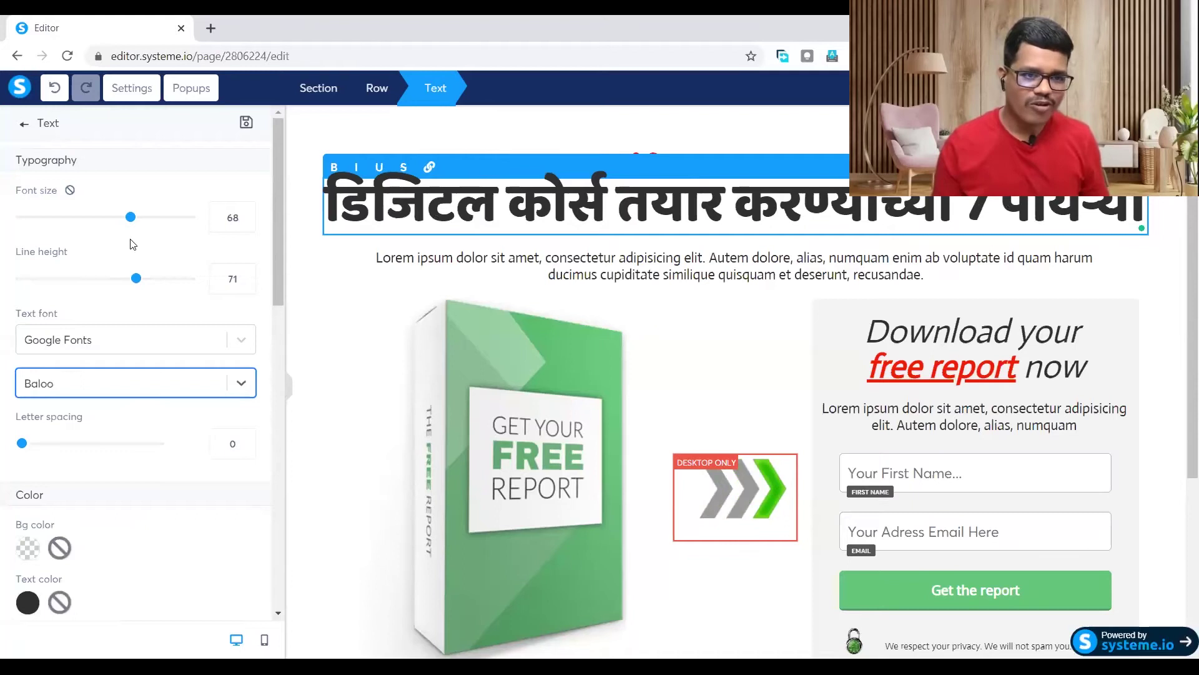
left_click_drag(129, 219, 95, 236)
mouse_move(135, 285)
left_mouse_down()
mouse_move(118, 283)
mouse_move(146, 279)
left_mouse_up()
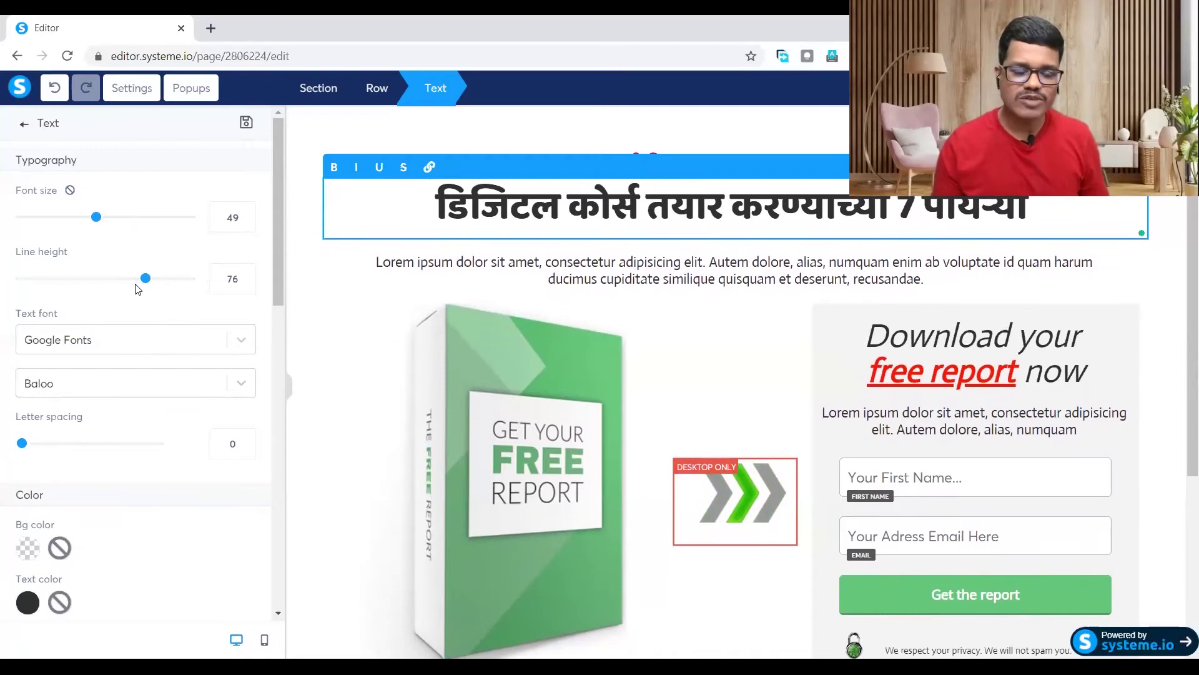
left_click(624, 132)
Step: Colour the headline words डिजिटल कोर्स and 7 पायऱ्या red
left_click(634, 198)
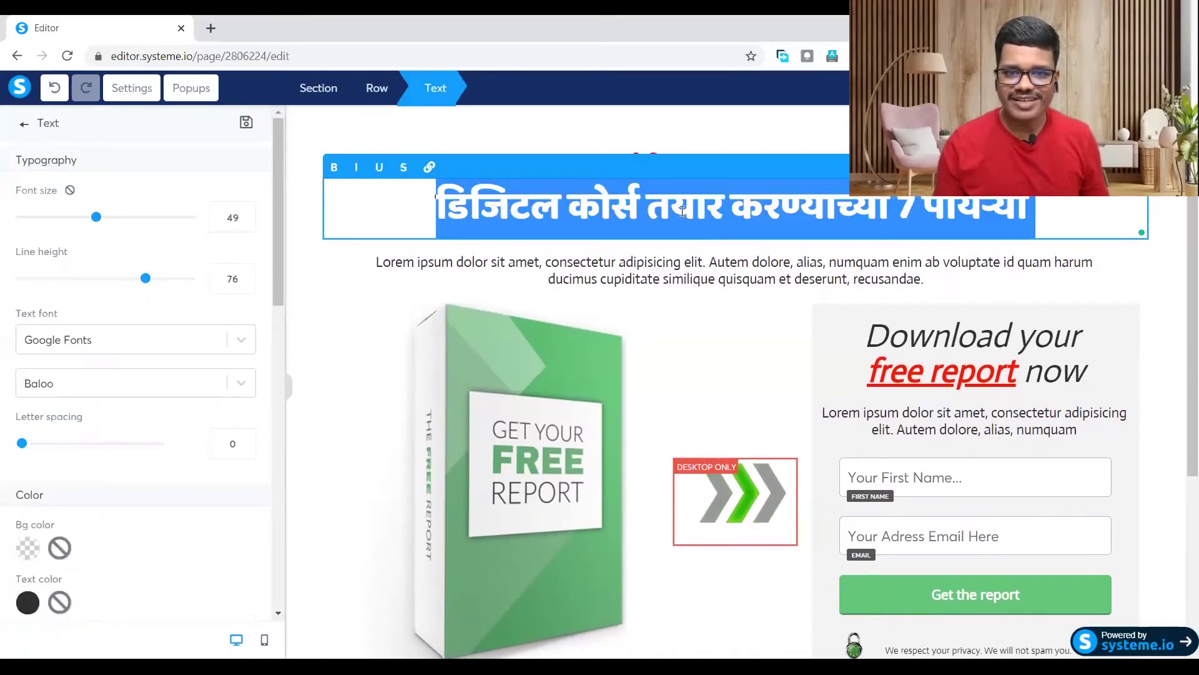
left_click_drag(634, 196, 435, 202)
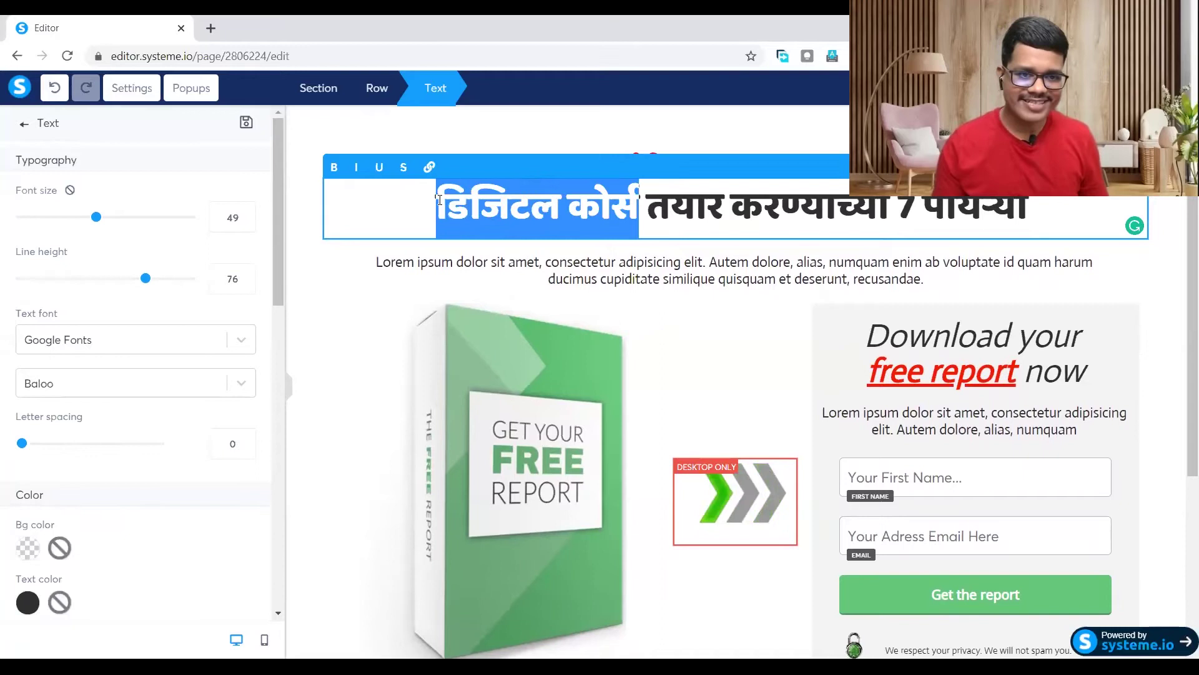
left_click(26, 603)
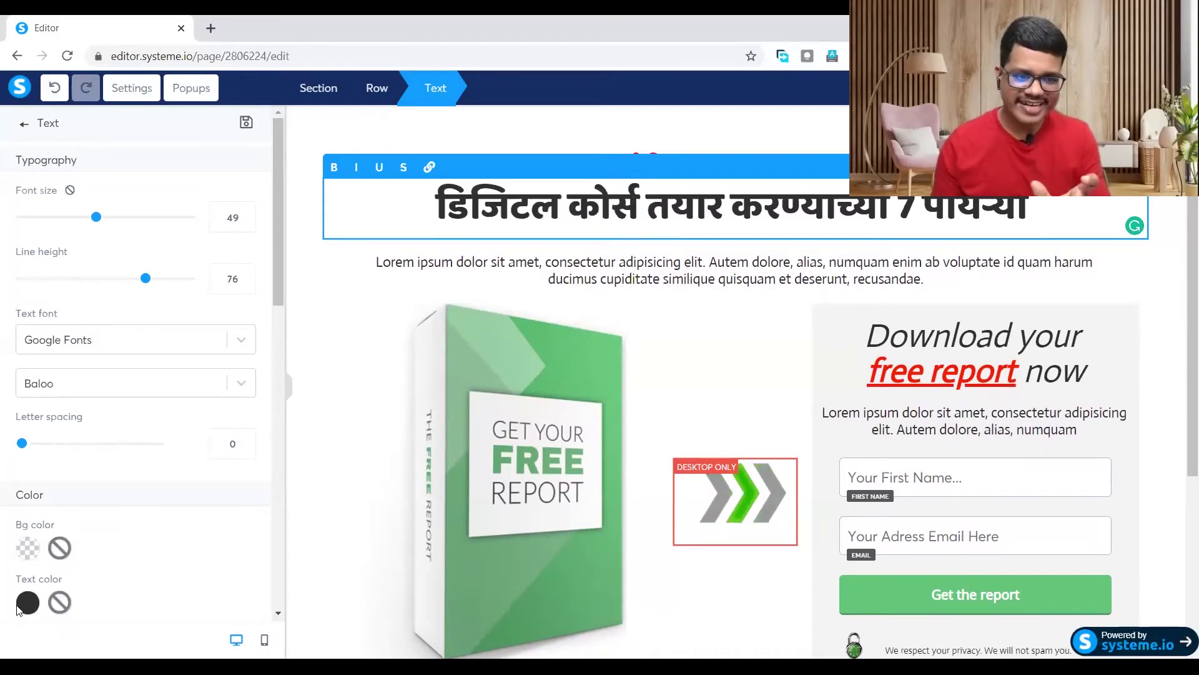
left_click_drag(925, 206, 1035, 206)
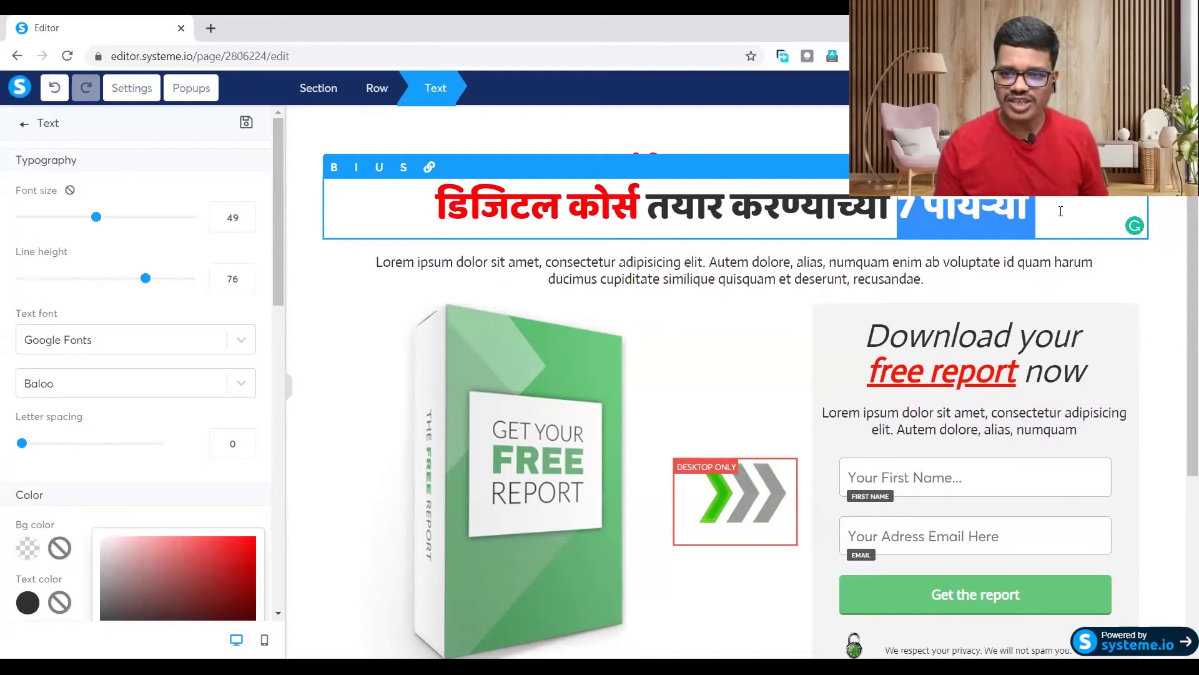
left_click(253, 539)
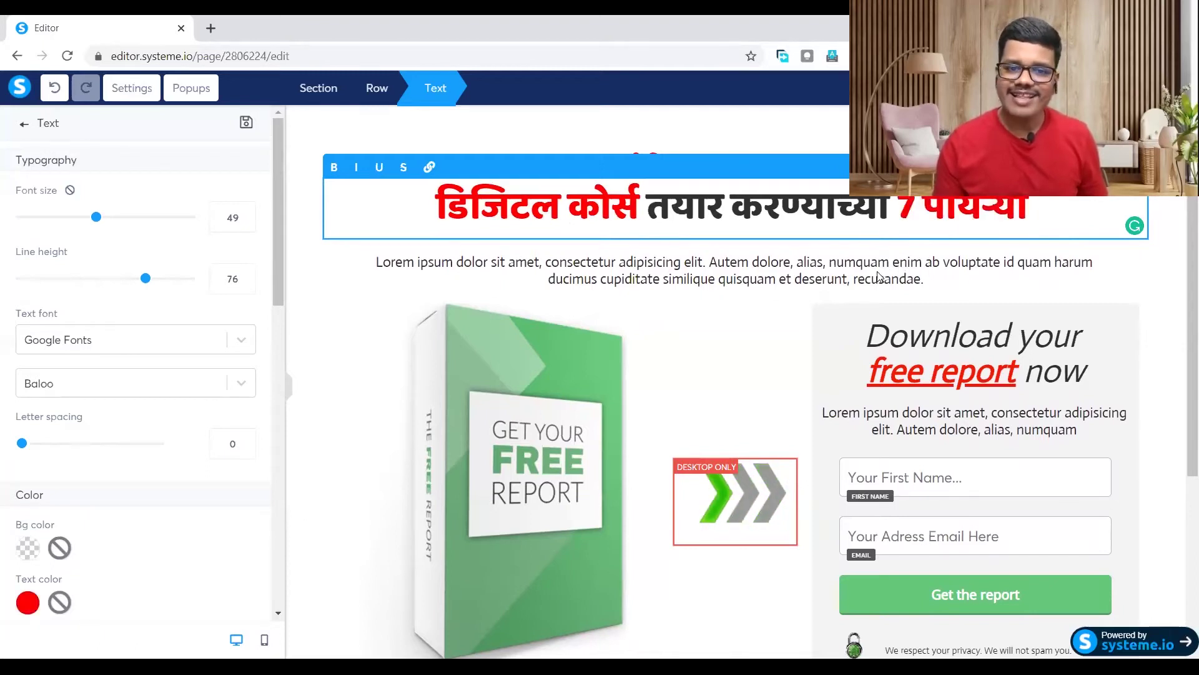
left_click(568, 128)
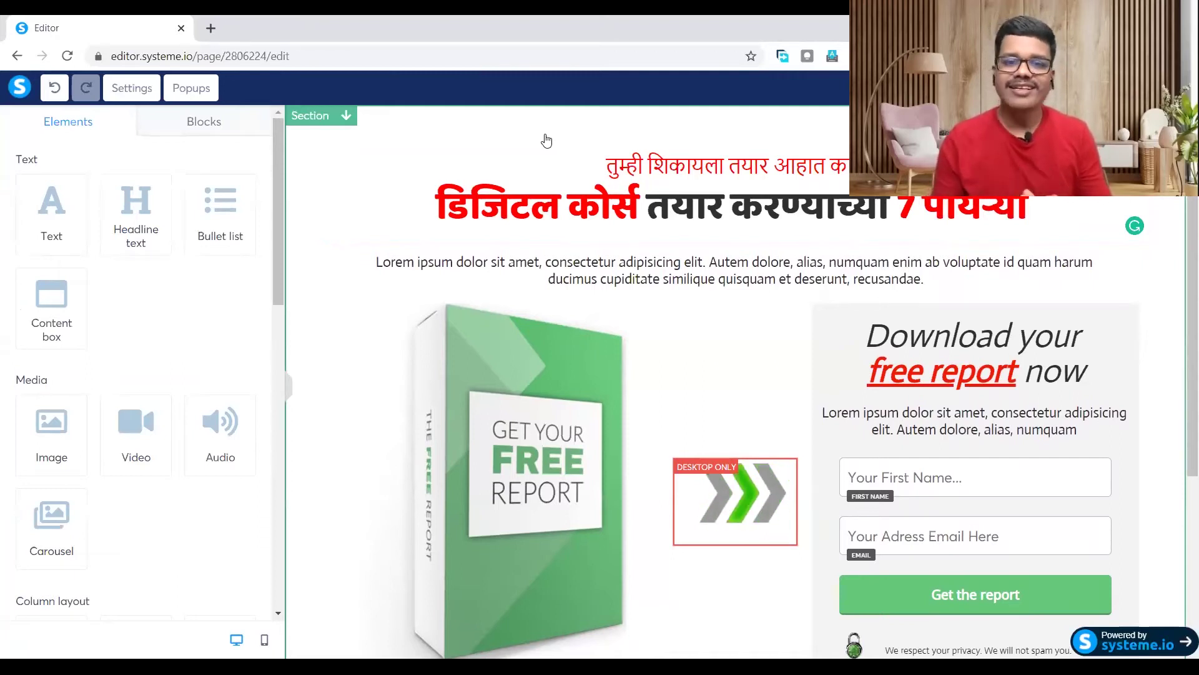
Step: Replace the Lorem ipsum paragraph with 'या ई-बुक मध्ये कोर्स तयार करण्याविषयी मार्गदर्शन केले आहे'
triple_click(581, 268)
left_click(583, 272)
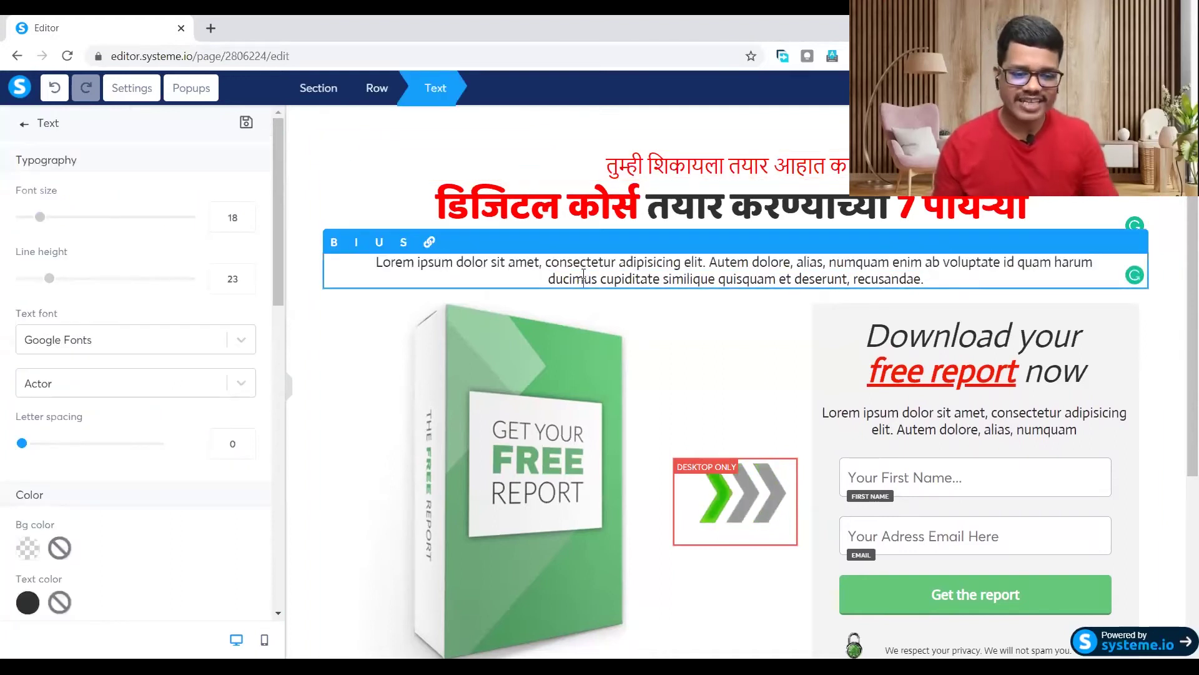
triple_click(583, 272)
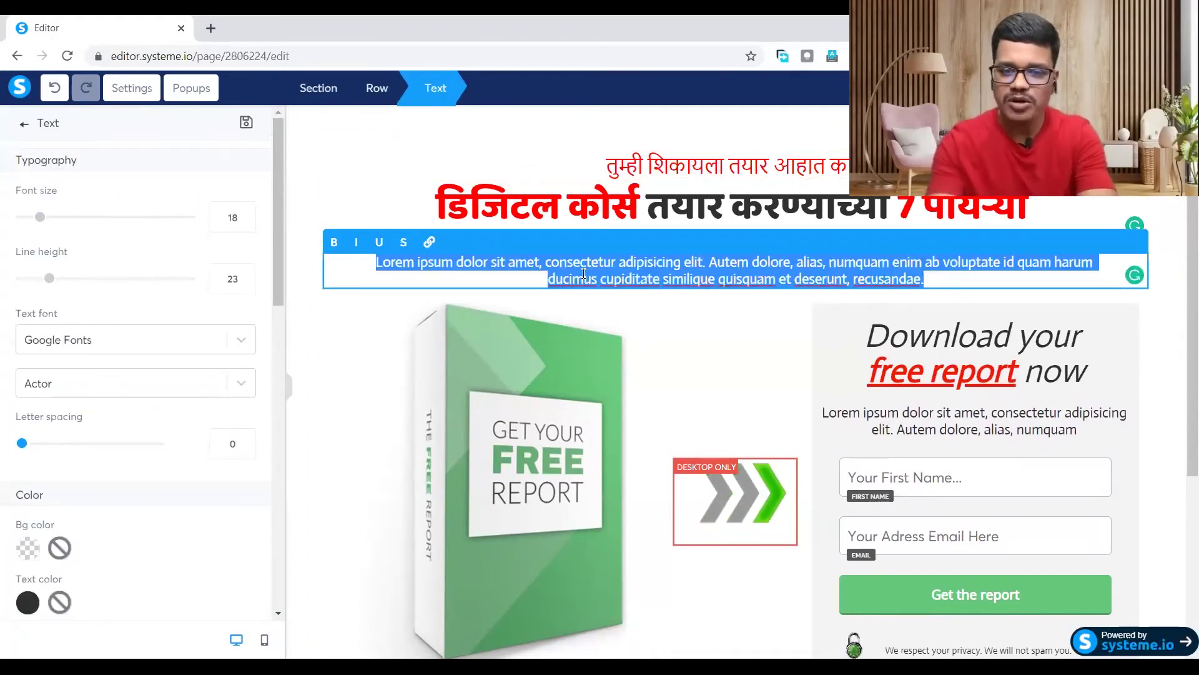
type("या ई-बुक मध्ये कोर्स")
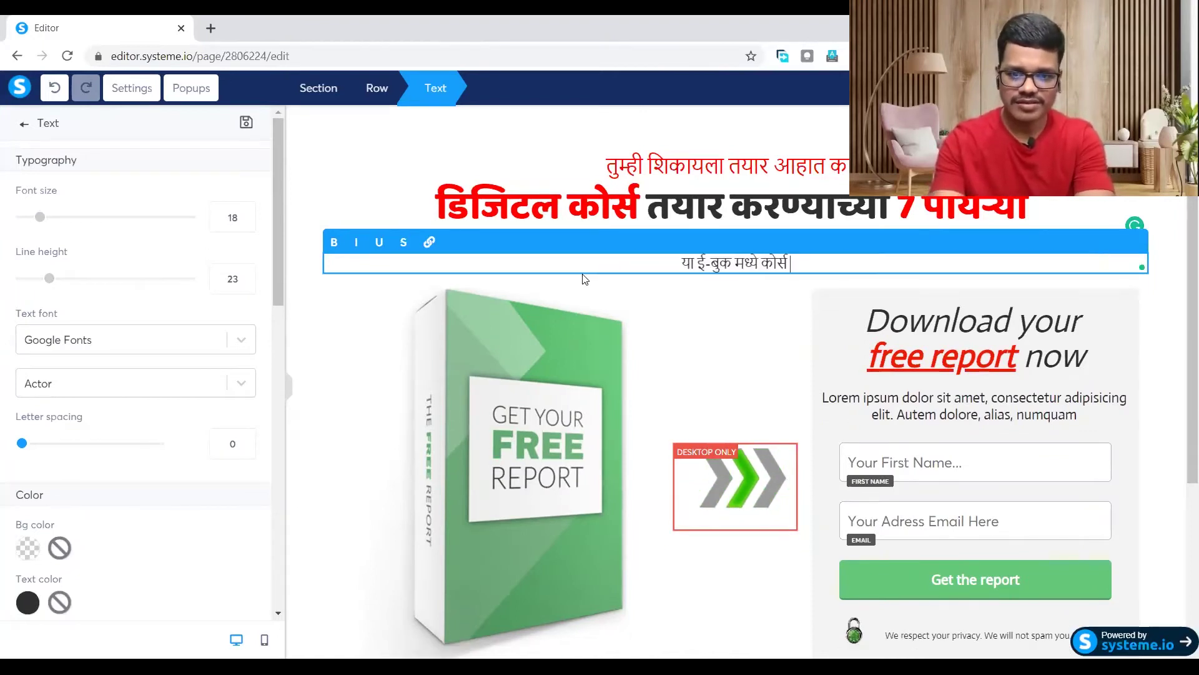
type(" तयार")
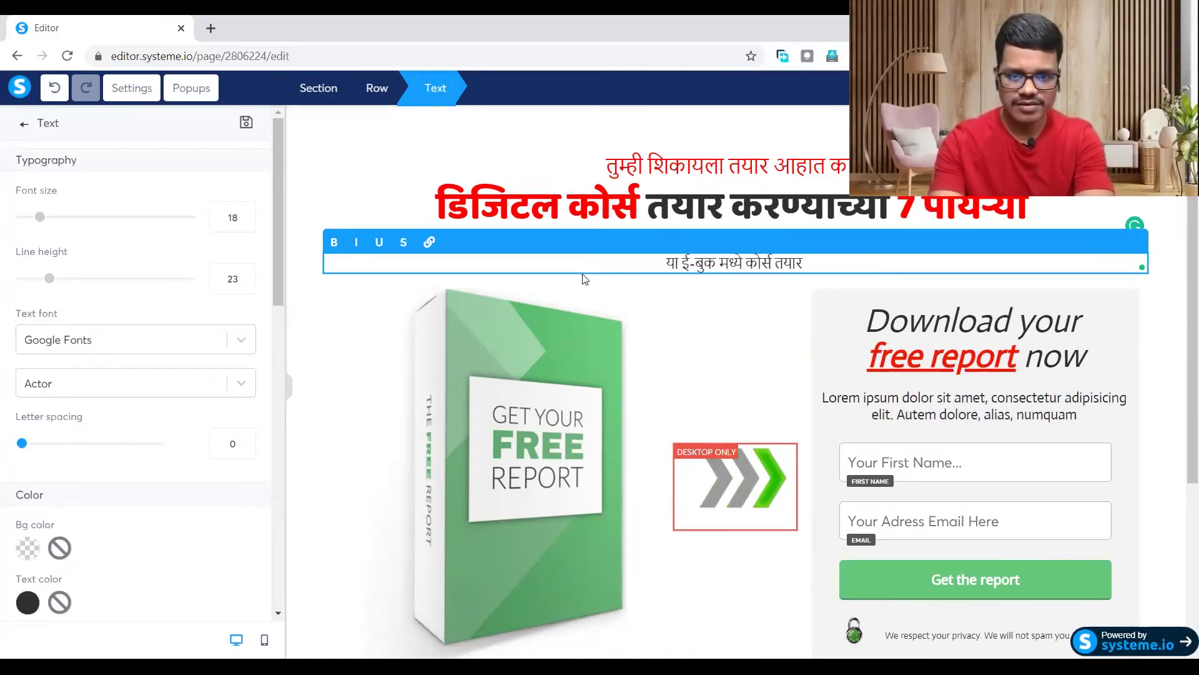
type(" करण्याविषयी")
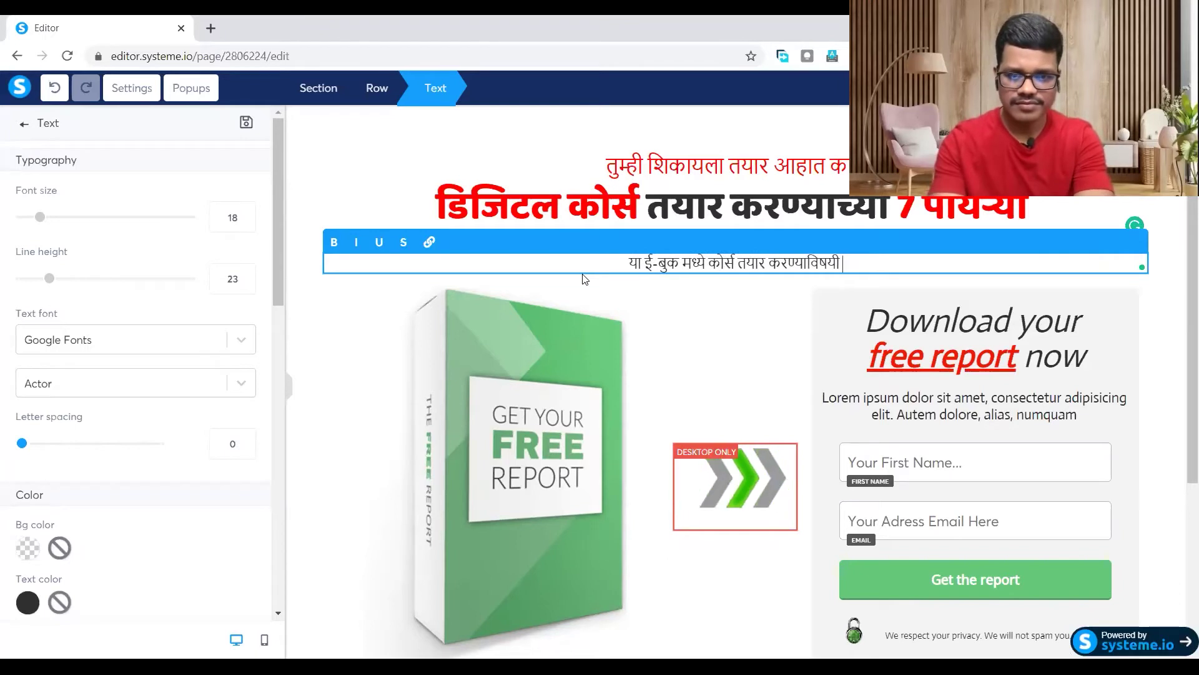
type(" मार्गदर्शन केले आहे ....")
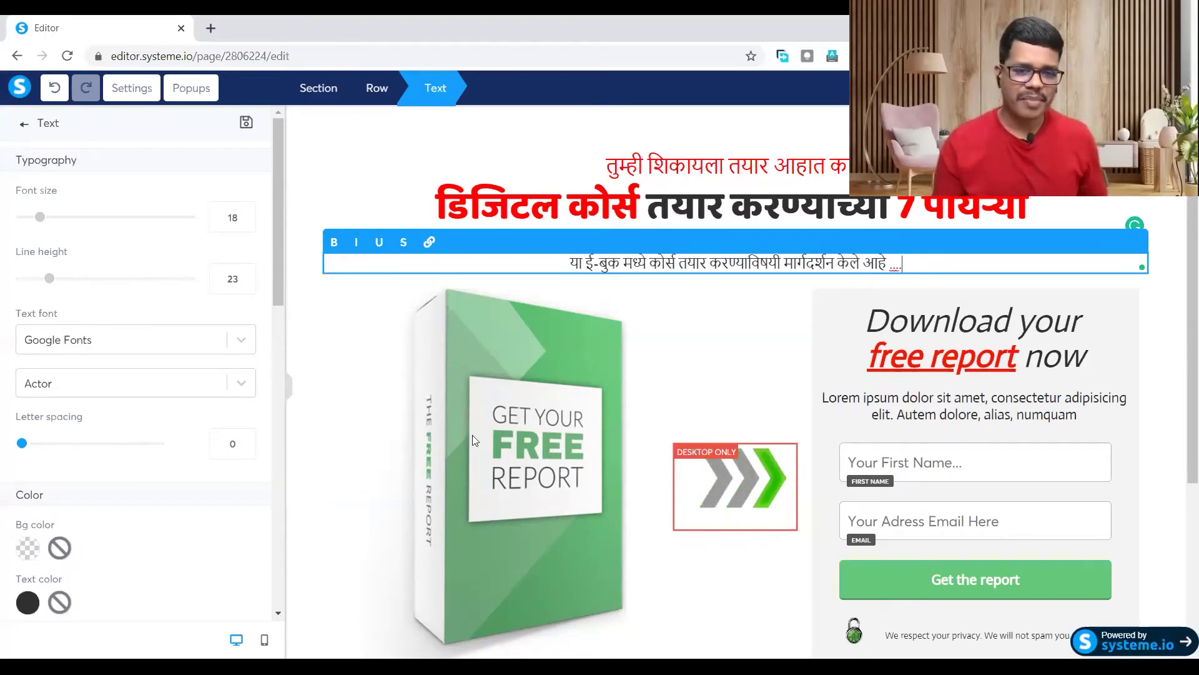
left_click(449, 403)
scroll(469, 394, "down", 3)
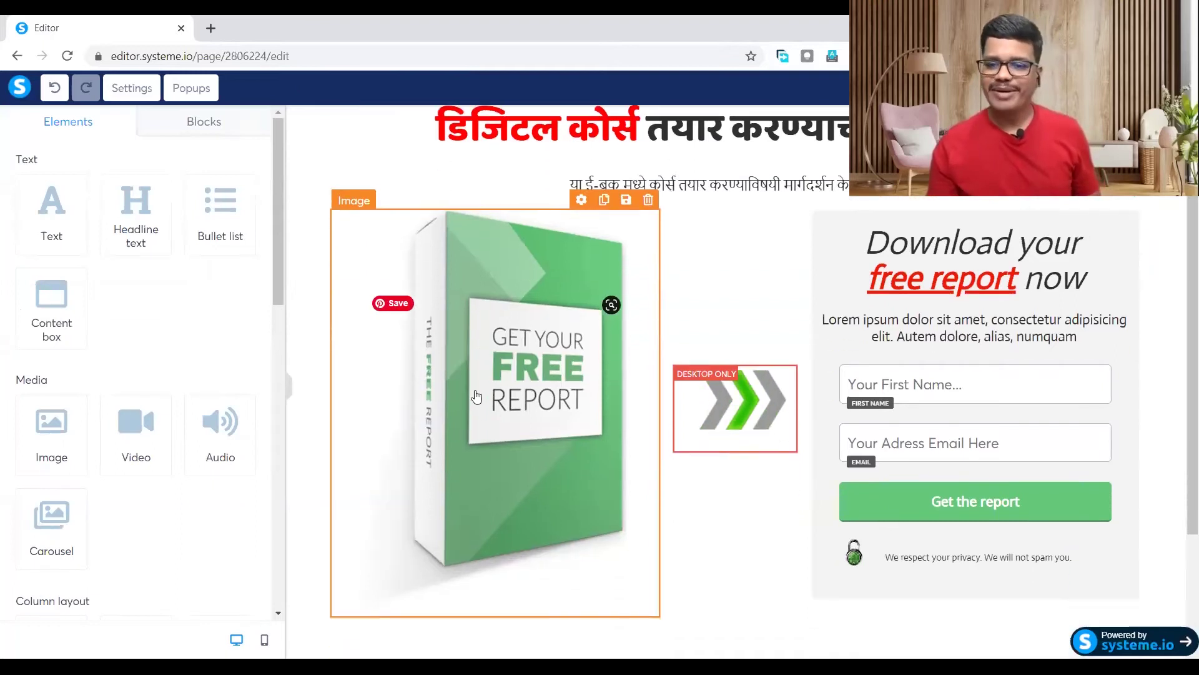
Step: Upload DigitalCourseandCoachingBusiness.jpg and insert it as the report box image
scroll(476, 401, "up", 3)
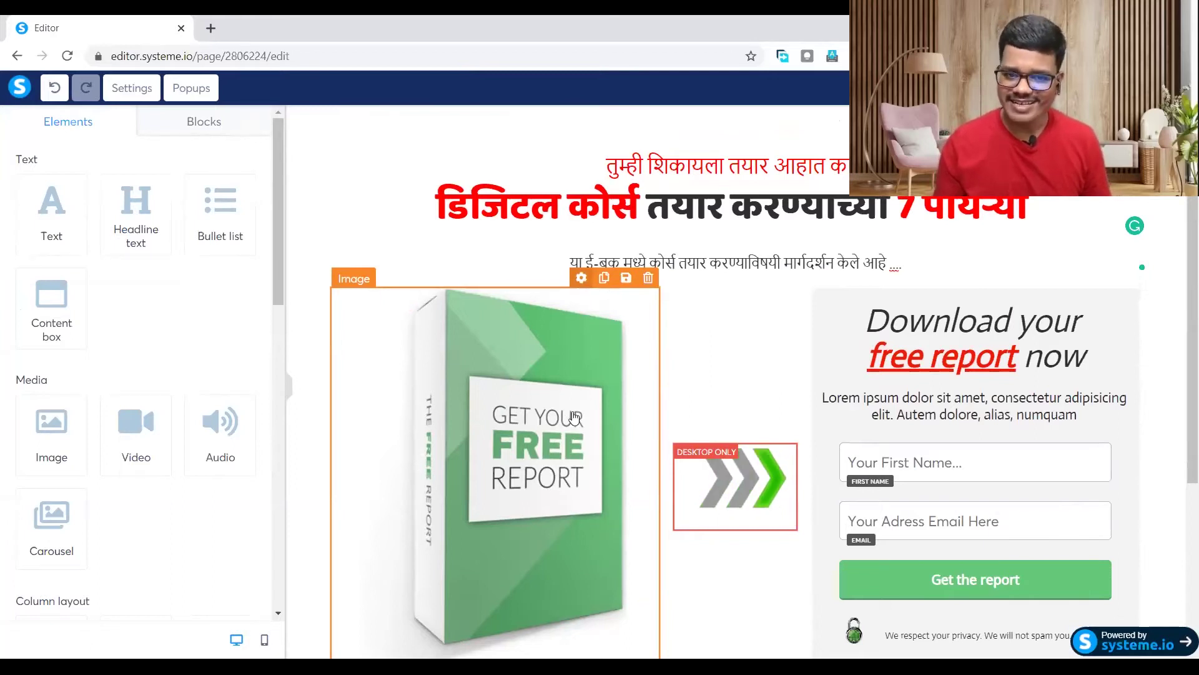
left_click(568, 337)
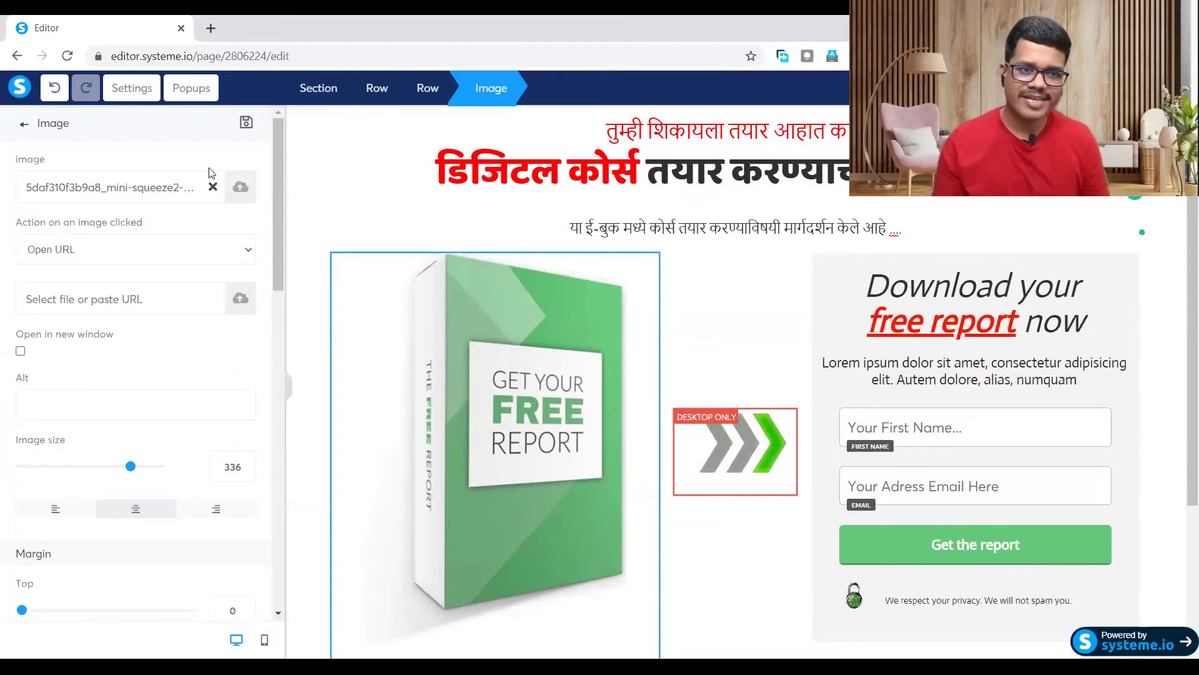
left_click(240, 188)
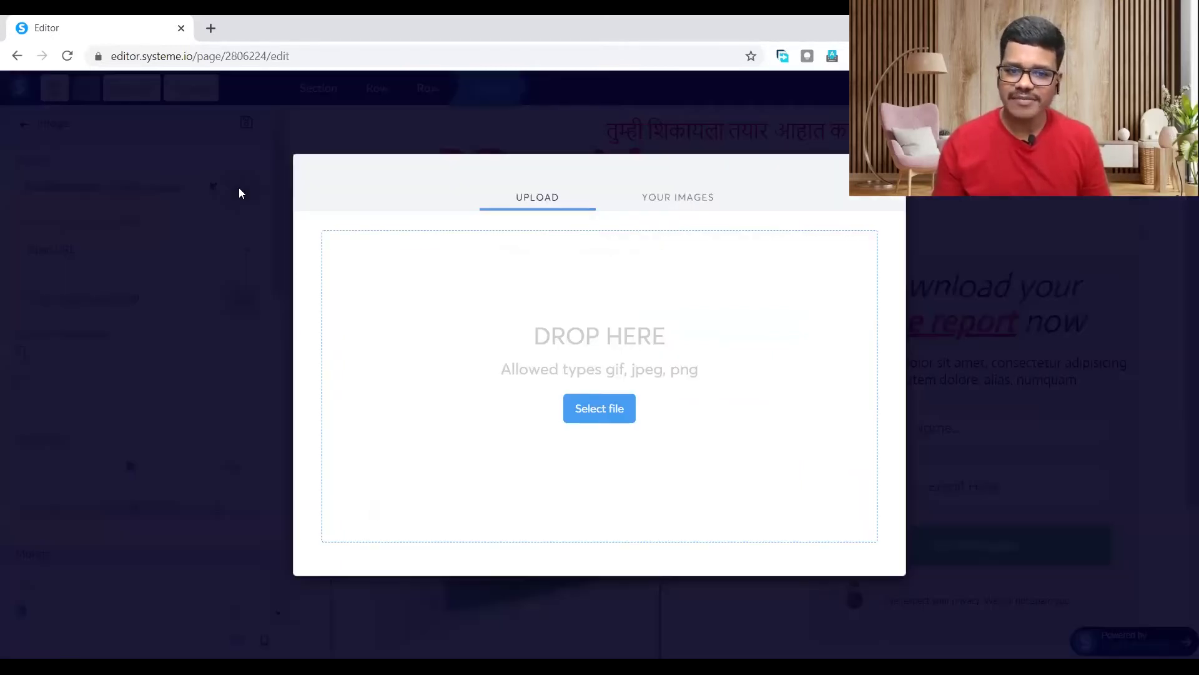
left_click(647, 269)
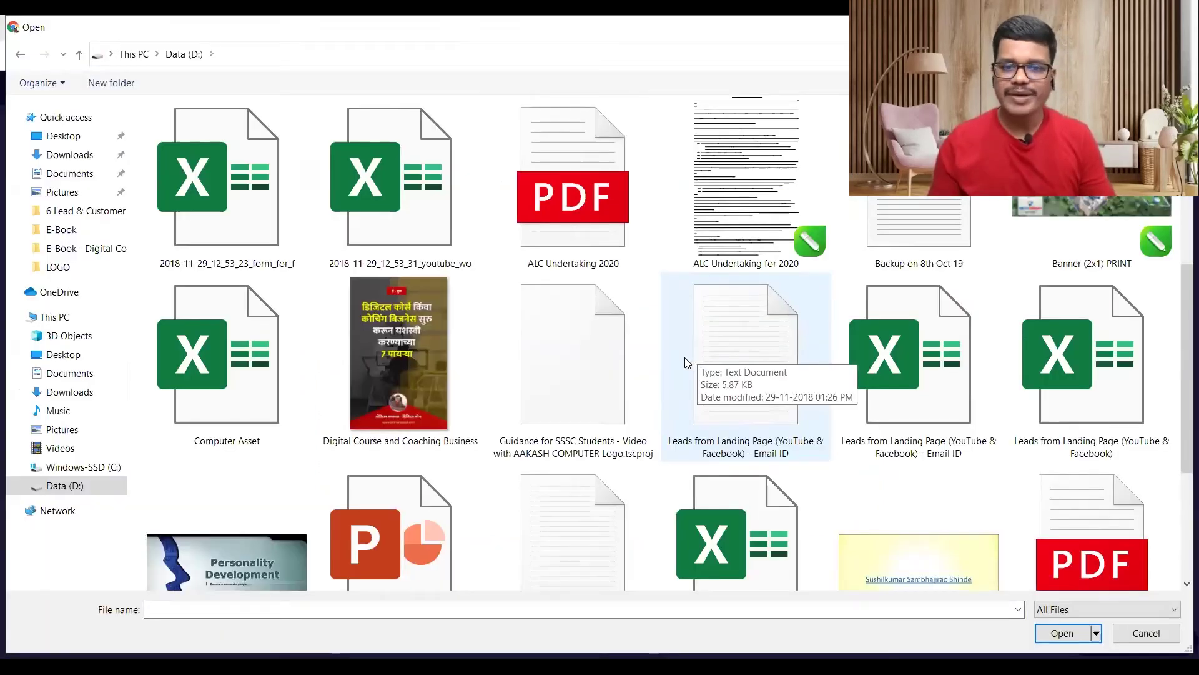
left_click(403, 410)
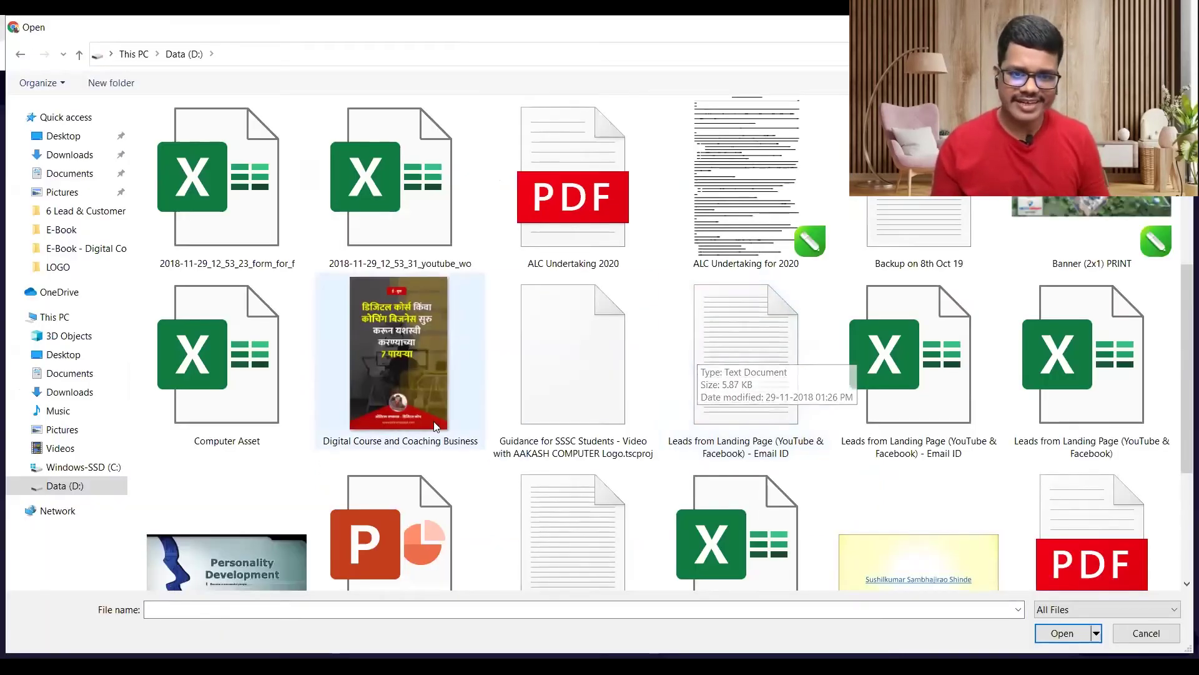
double_click(404, 408)
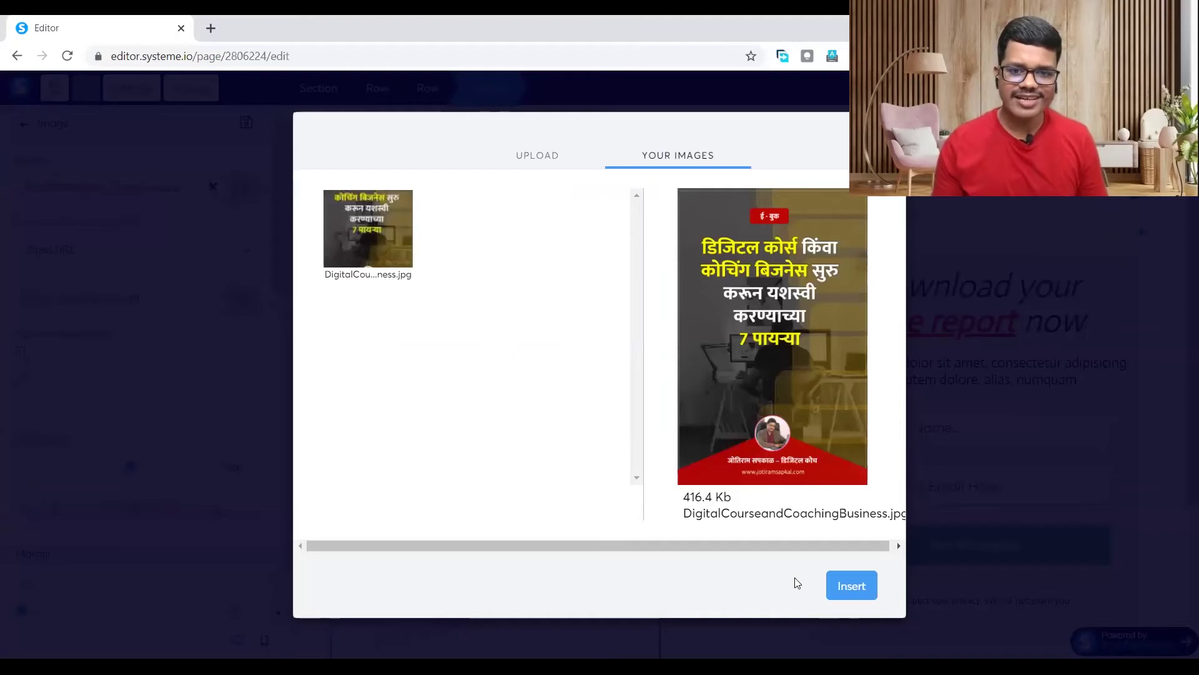
left_click(850, 586)
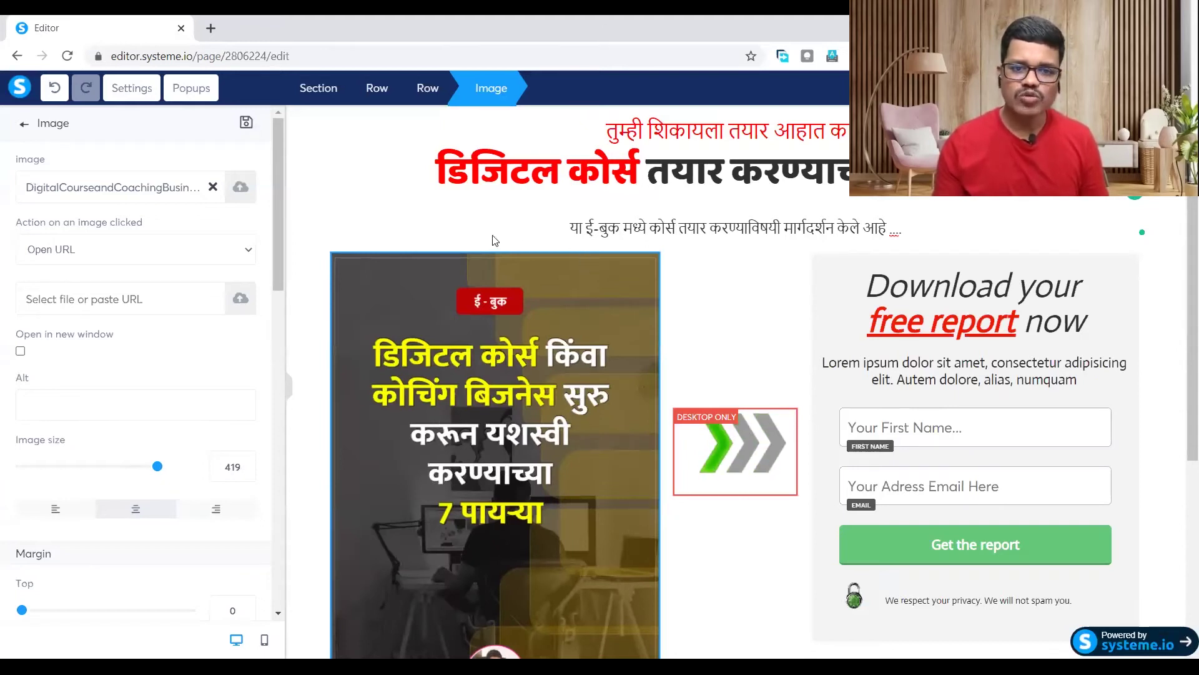
Step: Shrink the new e-book cover image to size 328
left_click(447, 299)
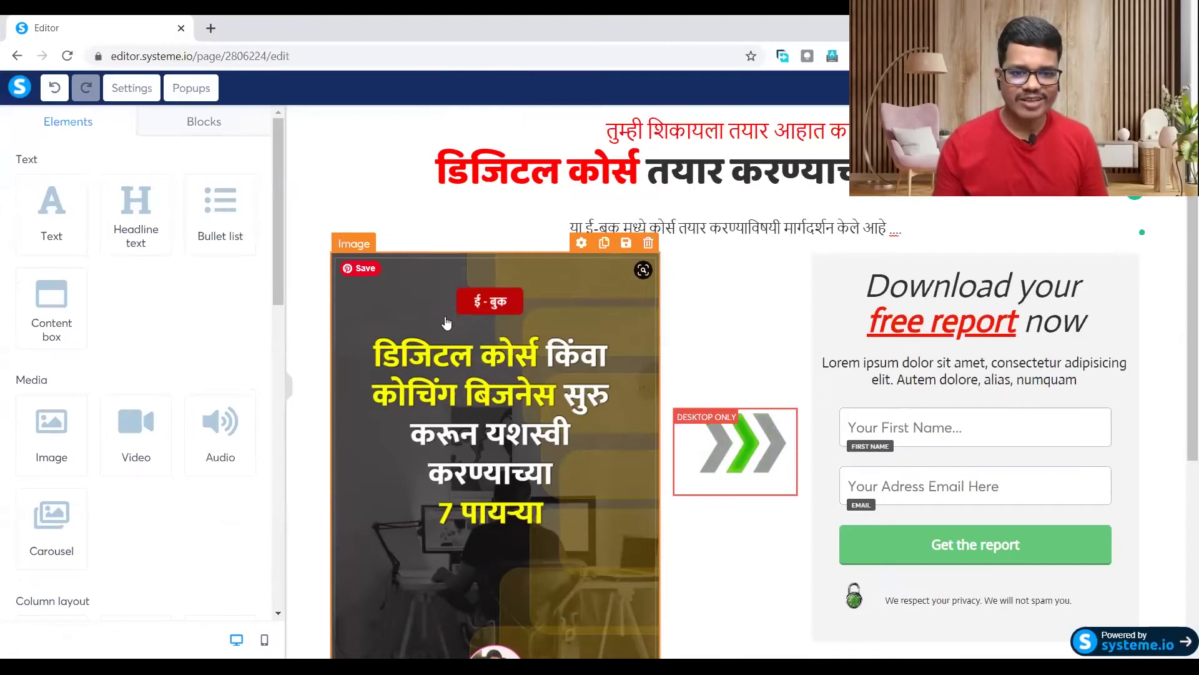
scroll(447, 319, "down", 4)
scroll(505, 378, "up", 2)
left_click(499, 296)
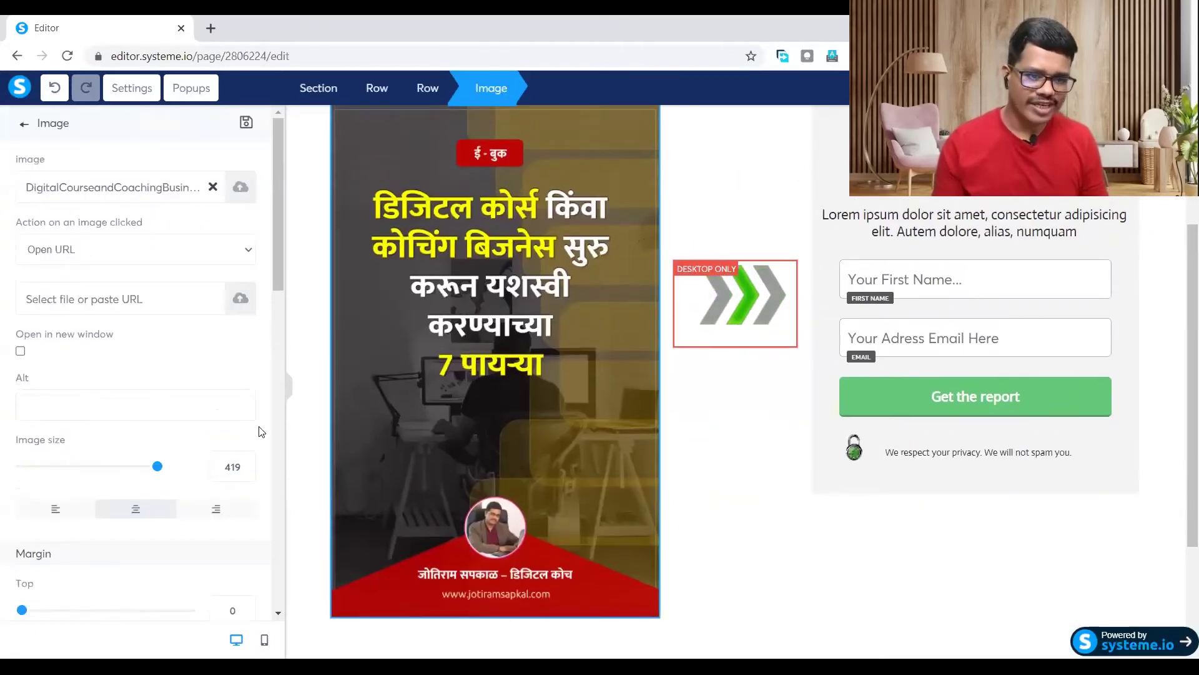
left_click_drag(157, 467, 128, 469)
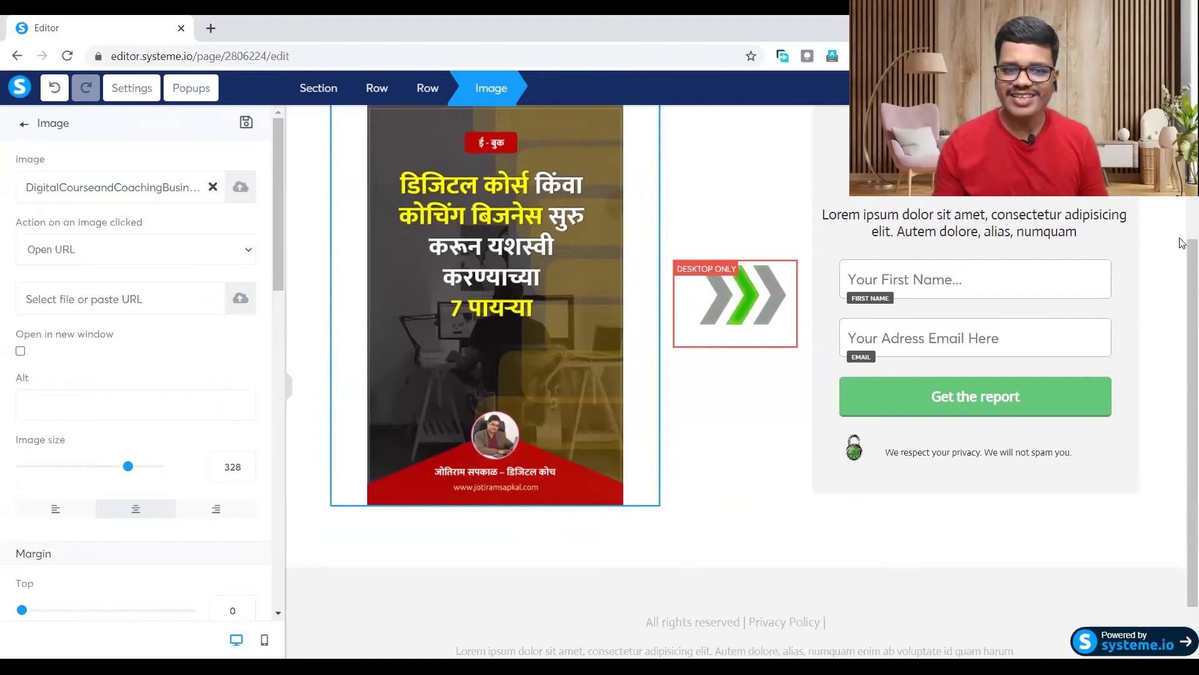
left_click(781, 222)
scroll(780, 268, "up", 1)
scroll(781, 267, "up", 3)
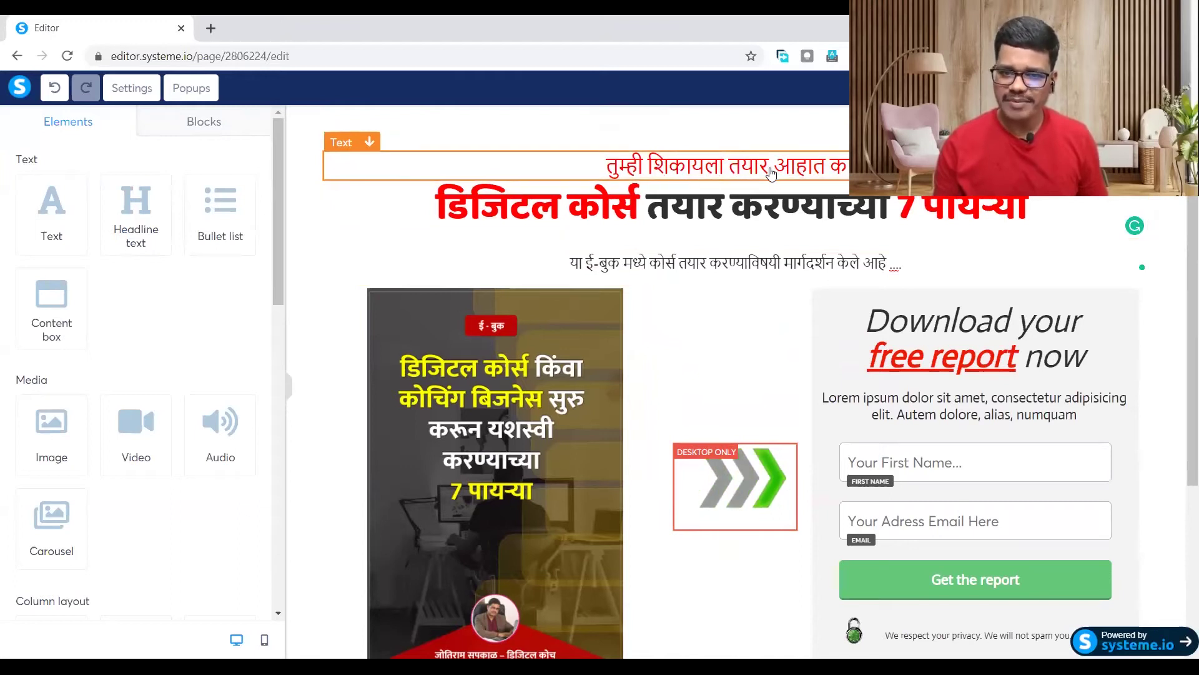
Step: Replace 'report' with 'EBook' so the opt-in heading reads 'free EBook now'
scroll(702, 300, "down", 3)
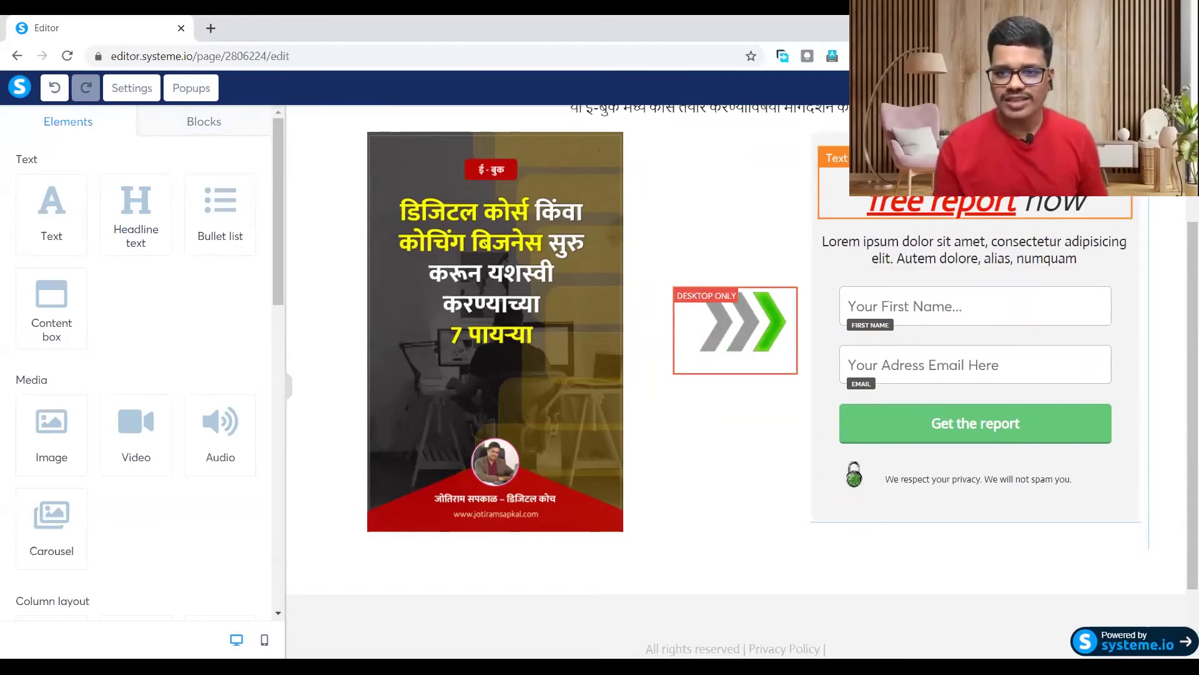
left_click(1118, 205)
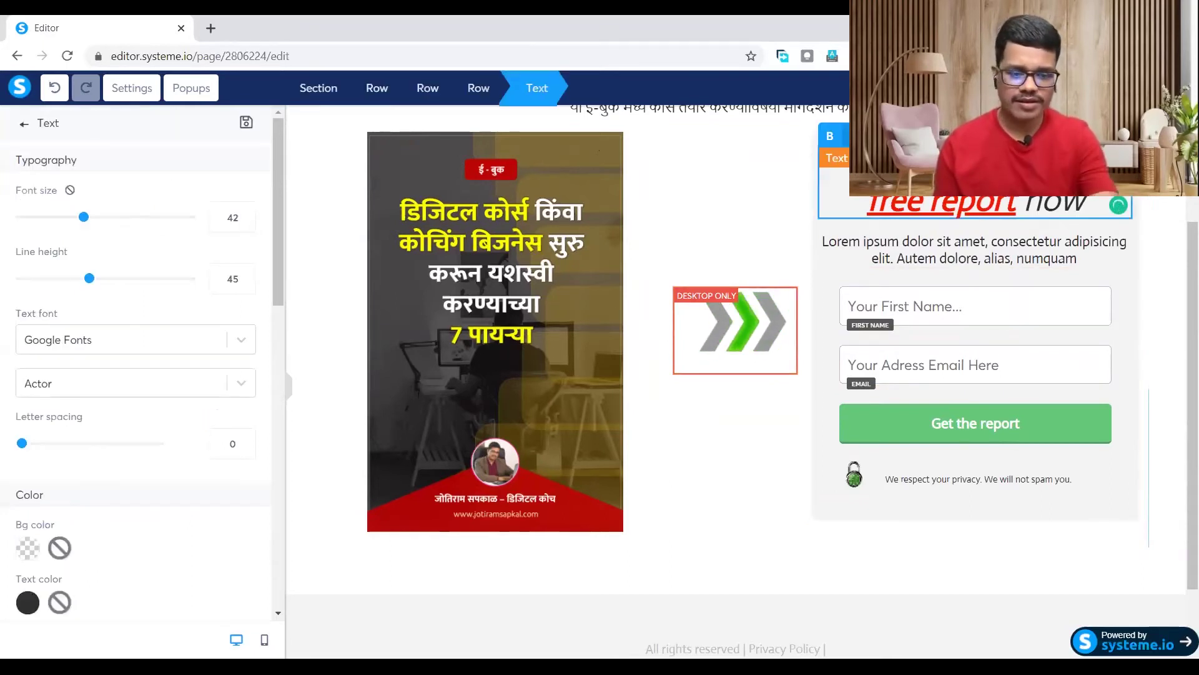
key("ctrl+a")
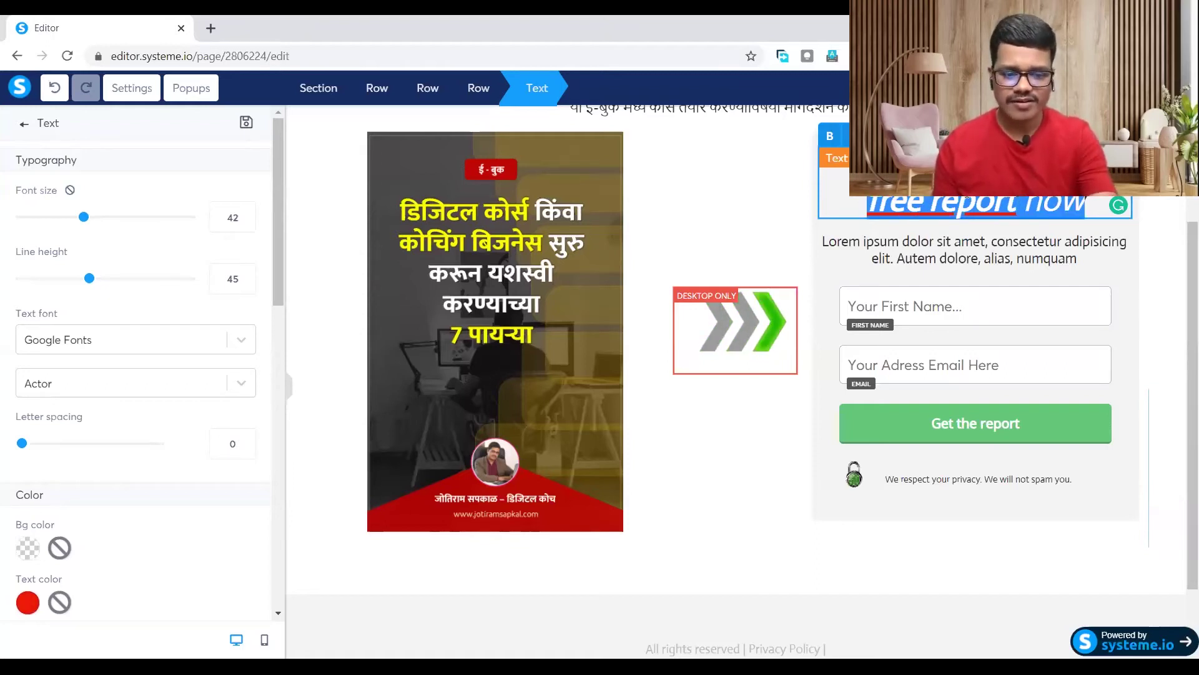
left_click(982, 198)
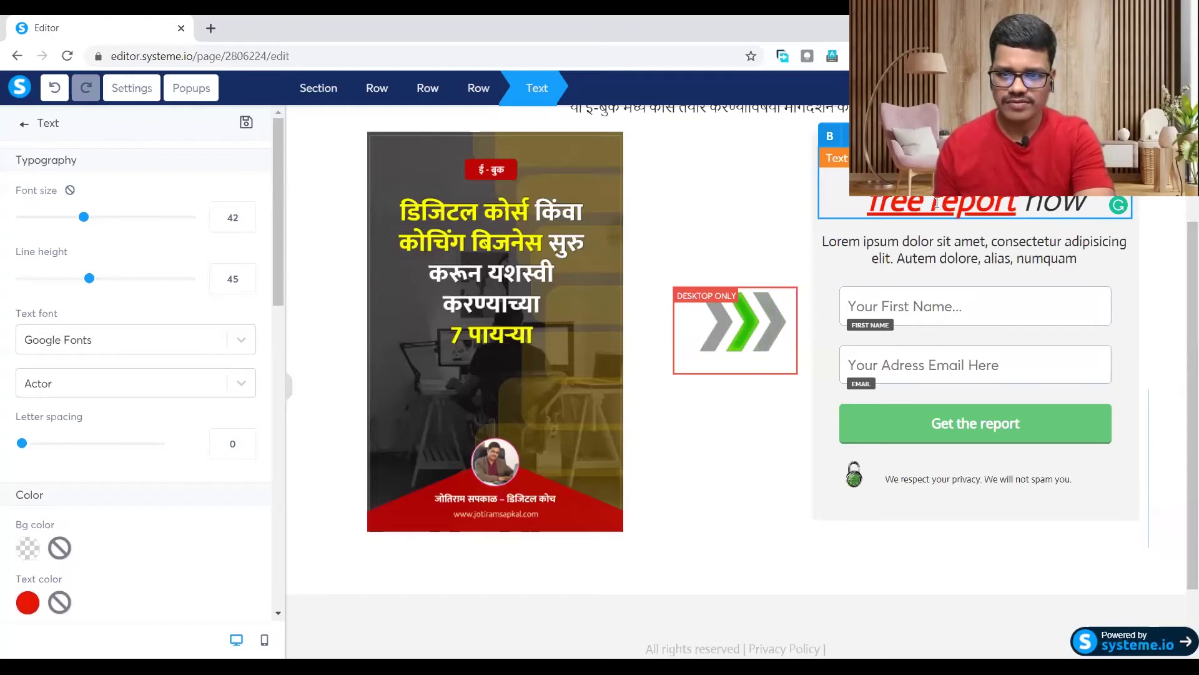
left_click_drag(935, 199, 1020, 199)
key("BackSpace")
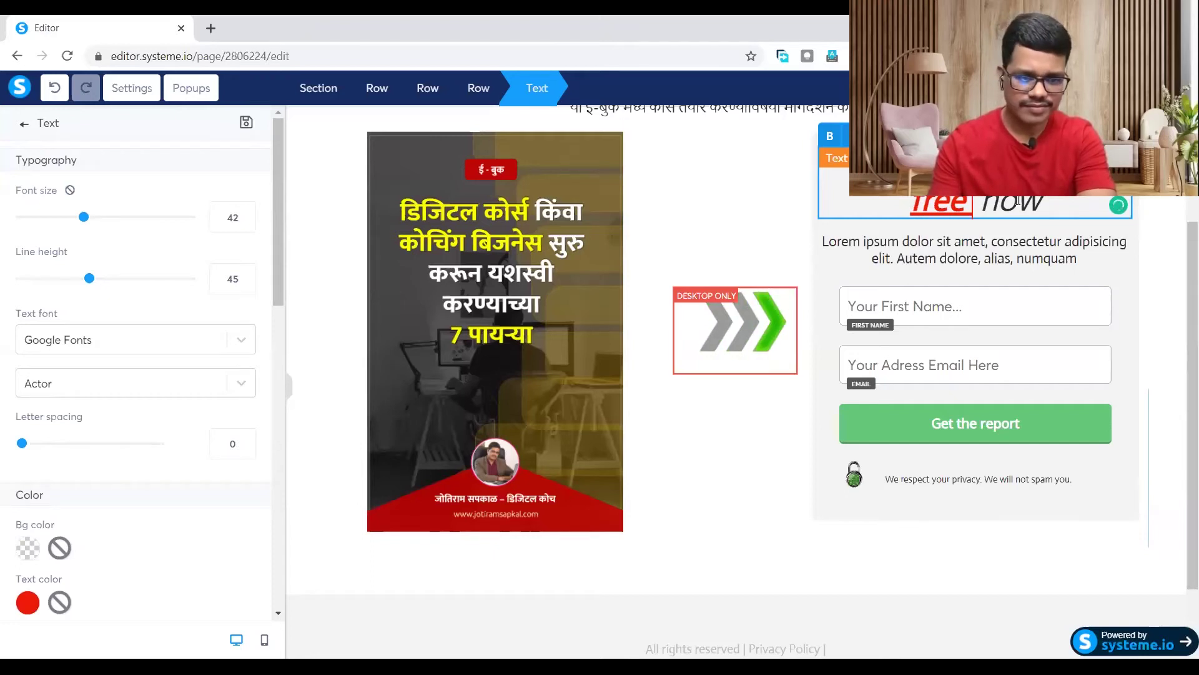
type("E ")
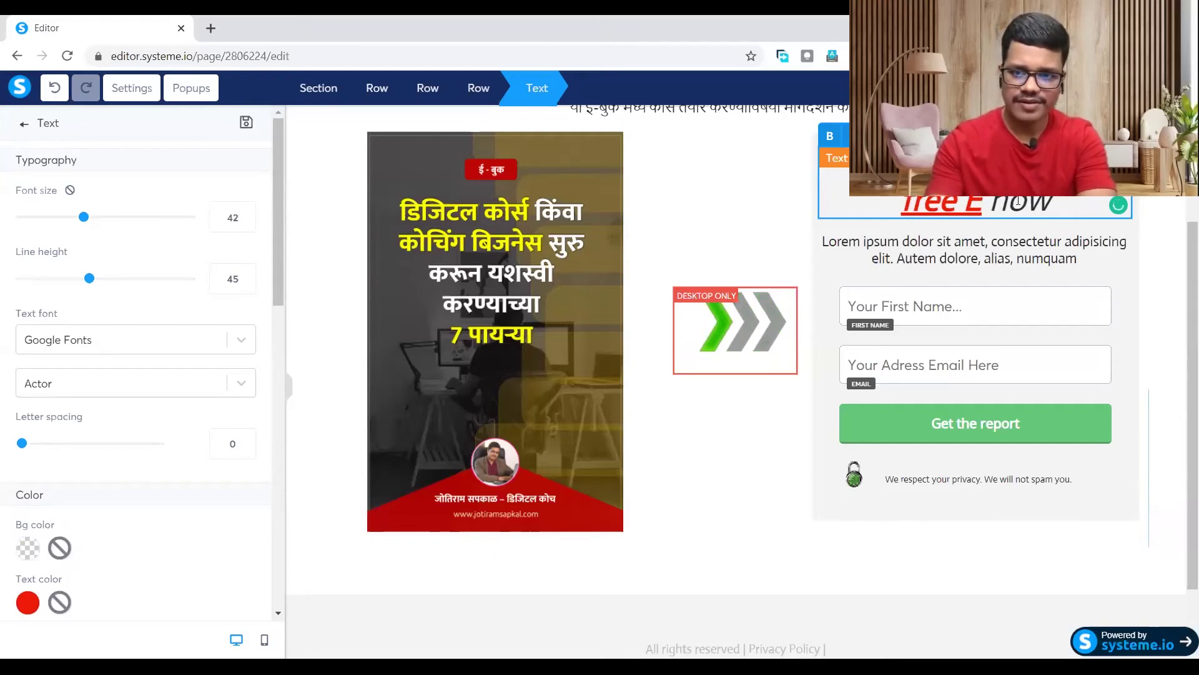
type("Book")
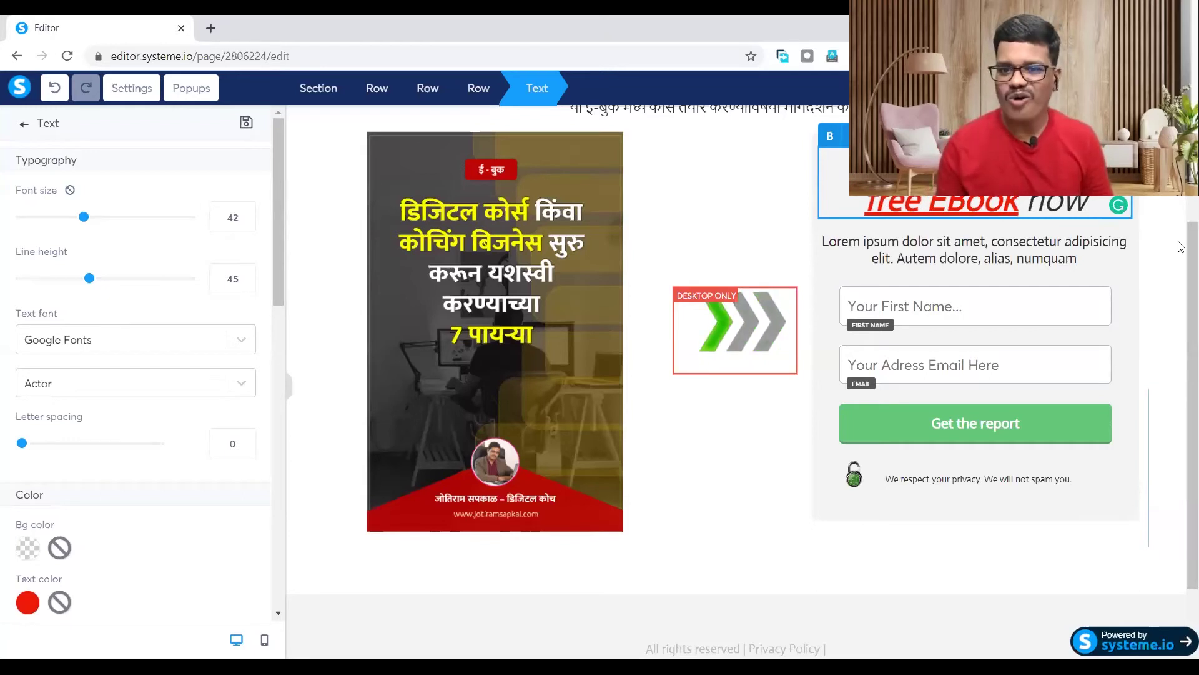
Step: Select the opt-in box's Lorem ipsum paragraph, then leave it unchanged
left_click(994, 244)
double_click(994, 244)
key("ctrl+a")
scroll(964, 260, "down", 1)
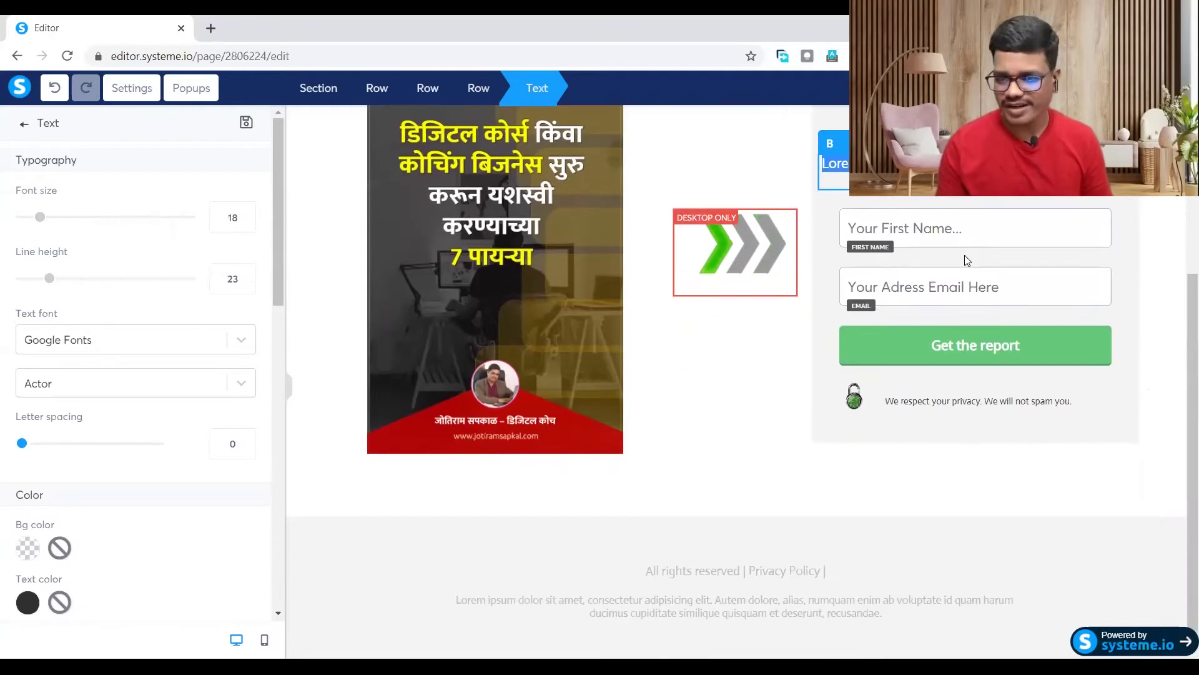
left_click(798, 350)
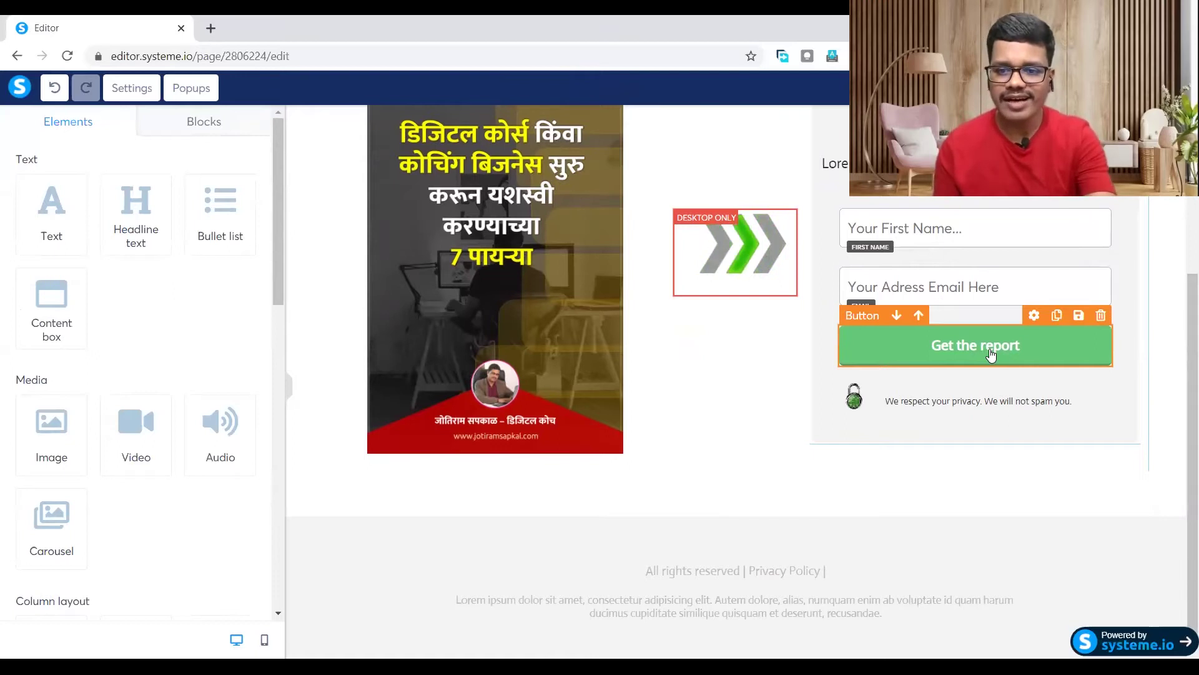
Step: Keep the button on Send form and redirect sign-ups to the next step
left_click(1032, 319)
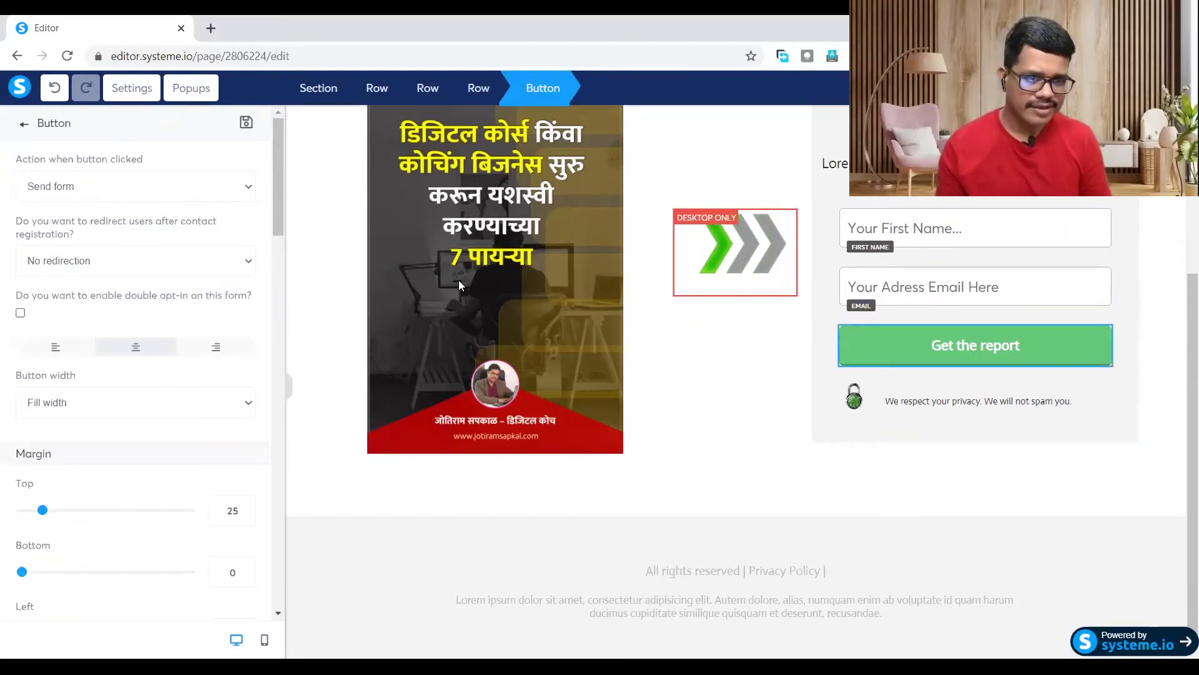
left_click(77, 189)
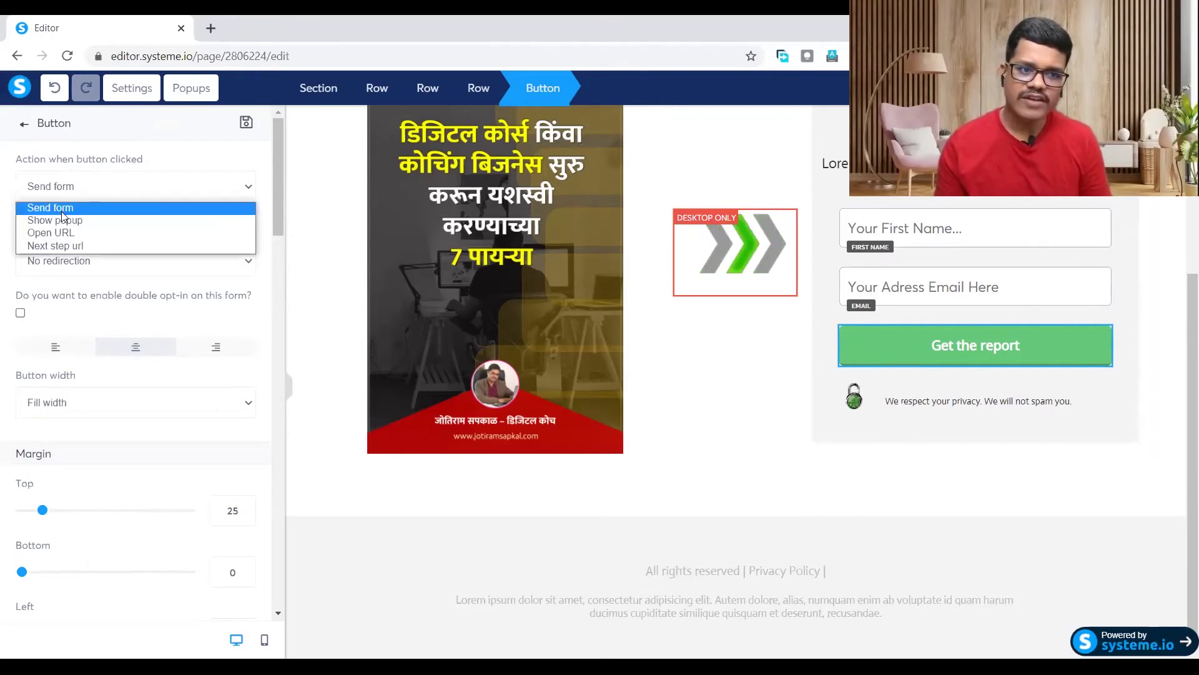
left_click(64, 211)
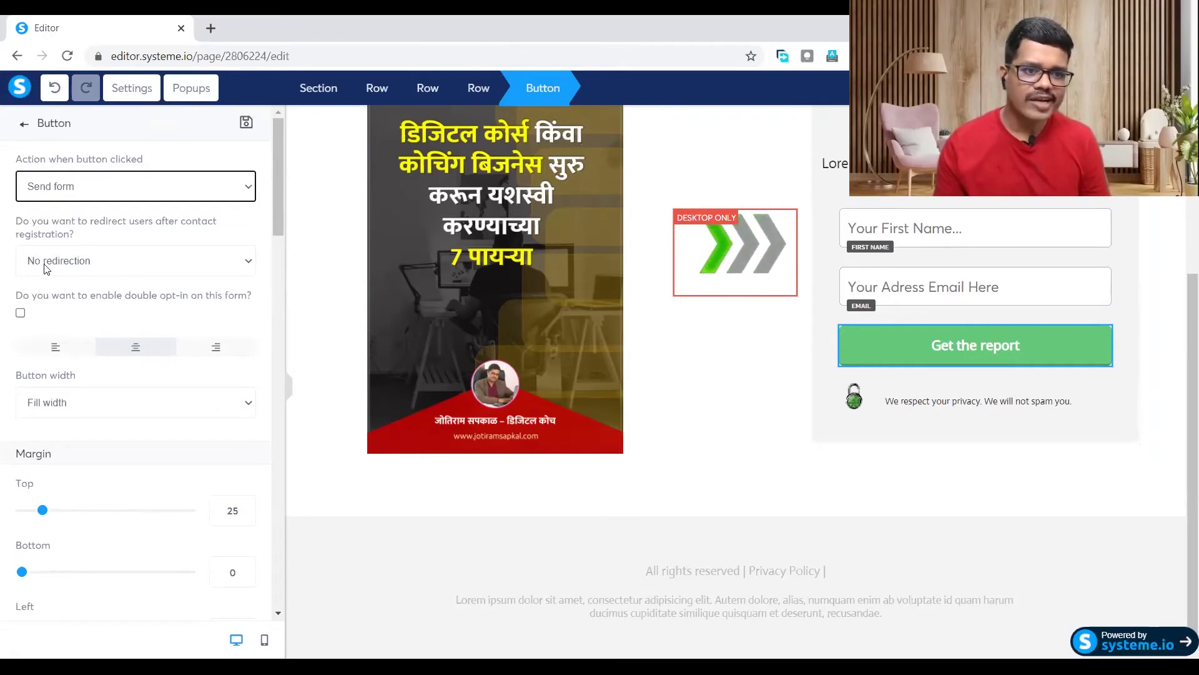
left_click(62, 262)
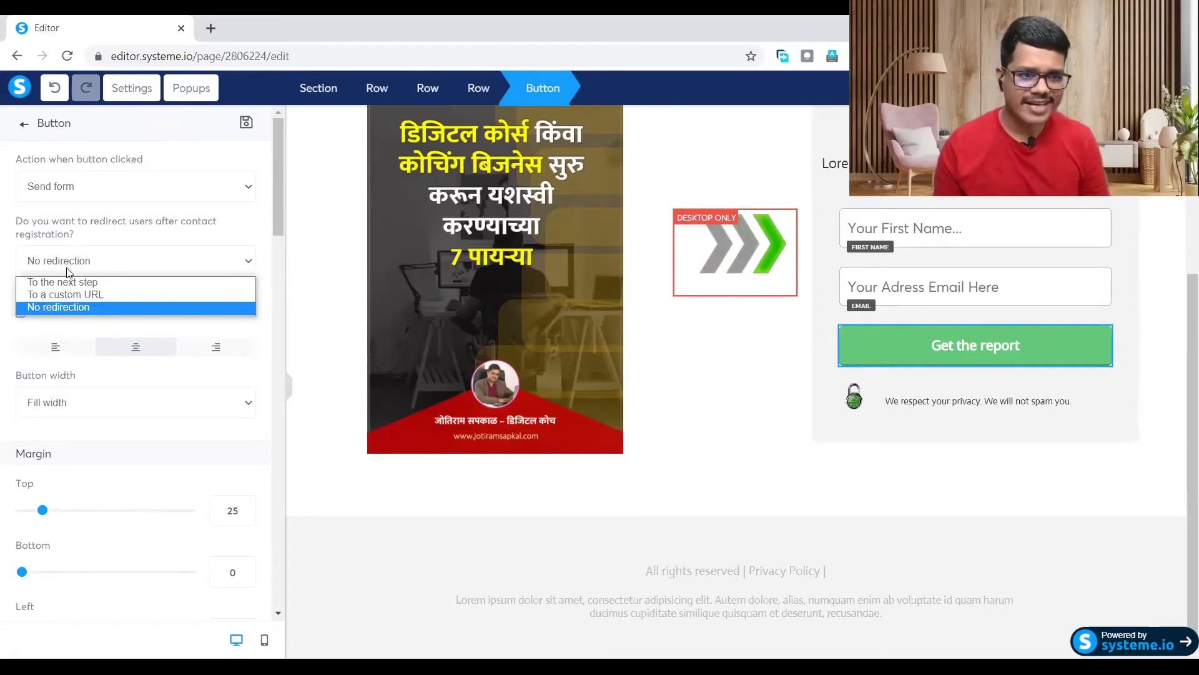
left_click(67, 284)
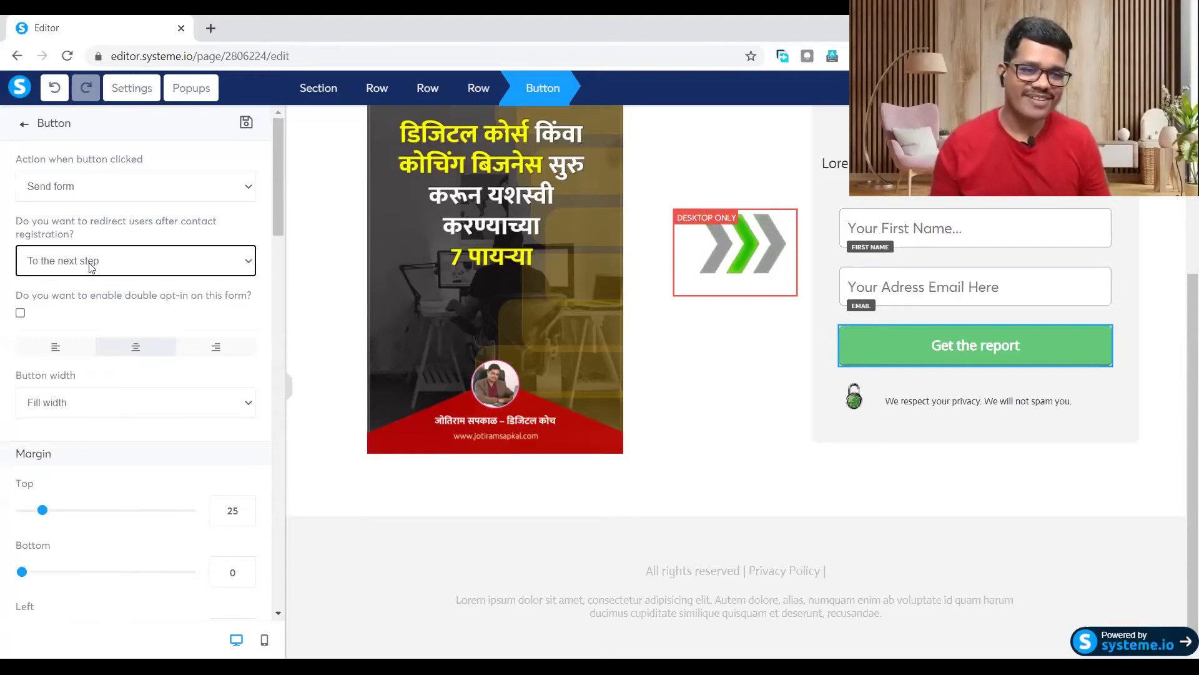
Step: Change the button label to 'Get the eBook'
scroll(181, 337, "down", 8)
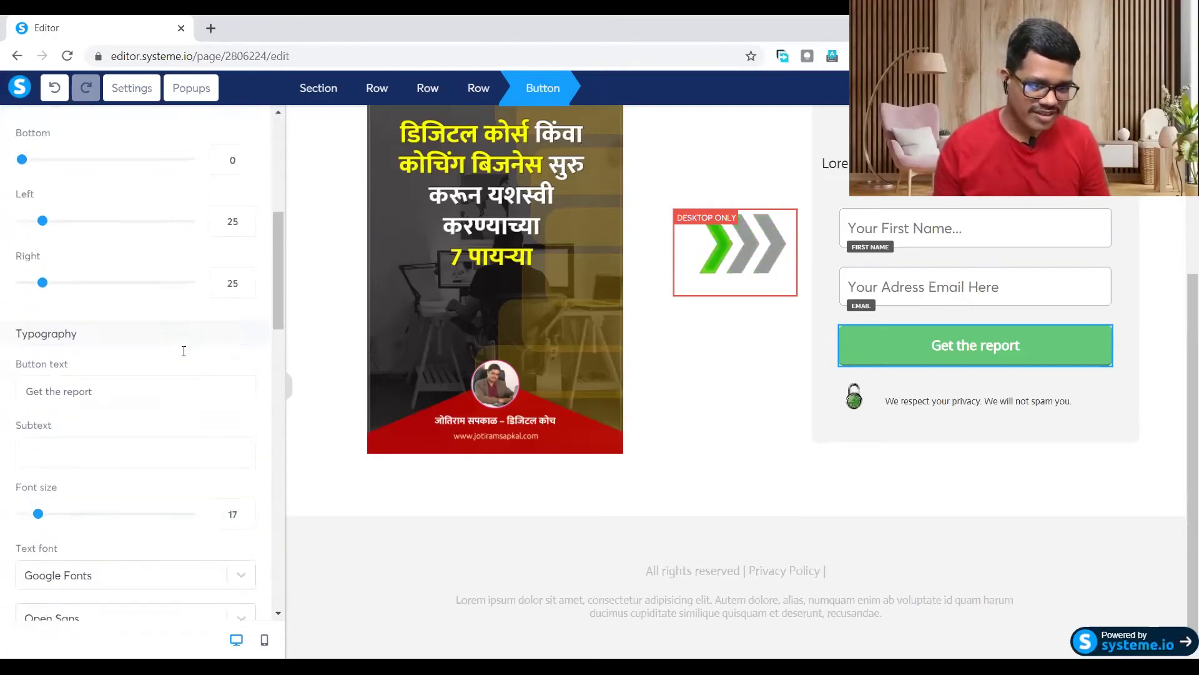
scroll(163, 356, "down", 1)
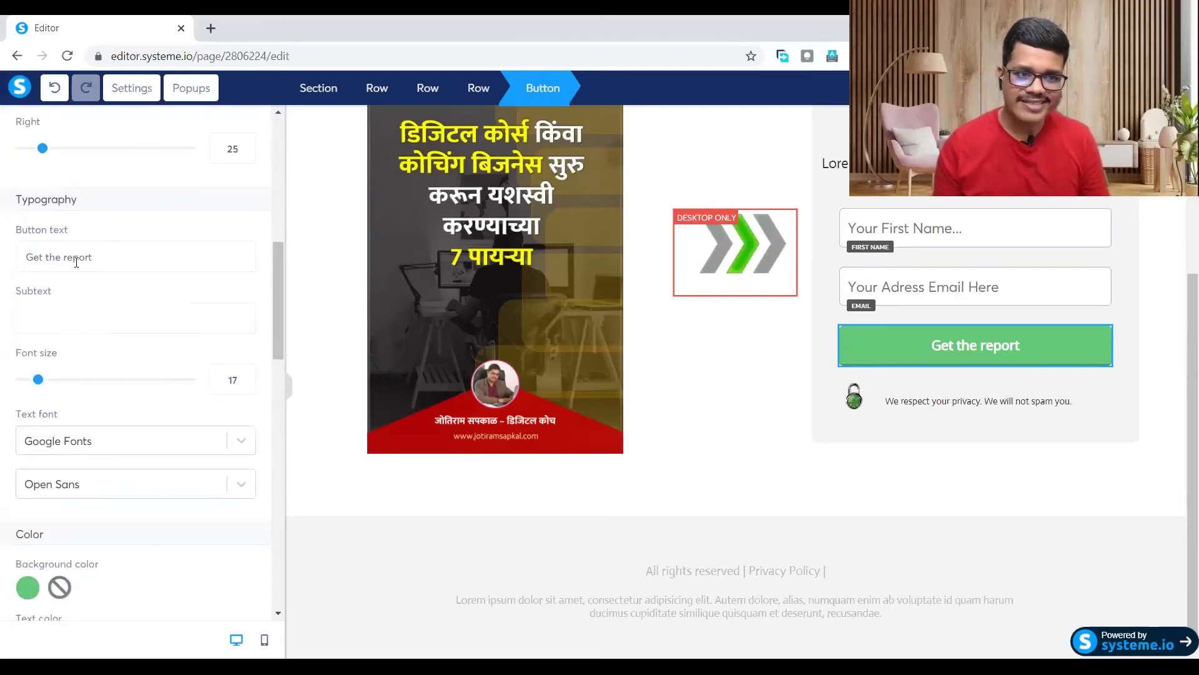
double_click(77, 258)
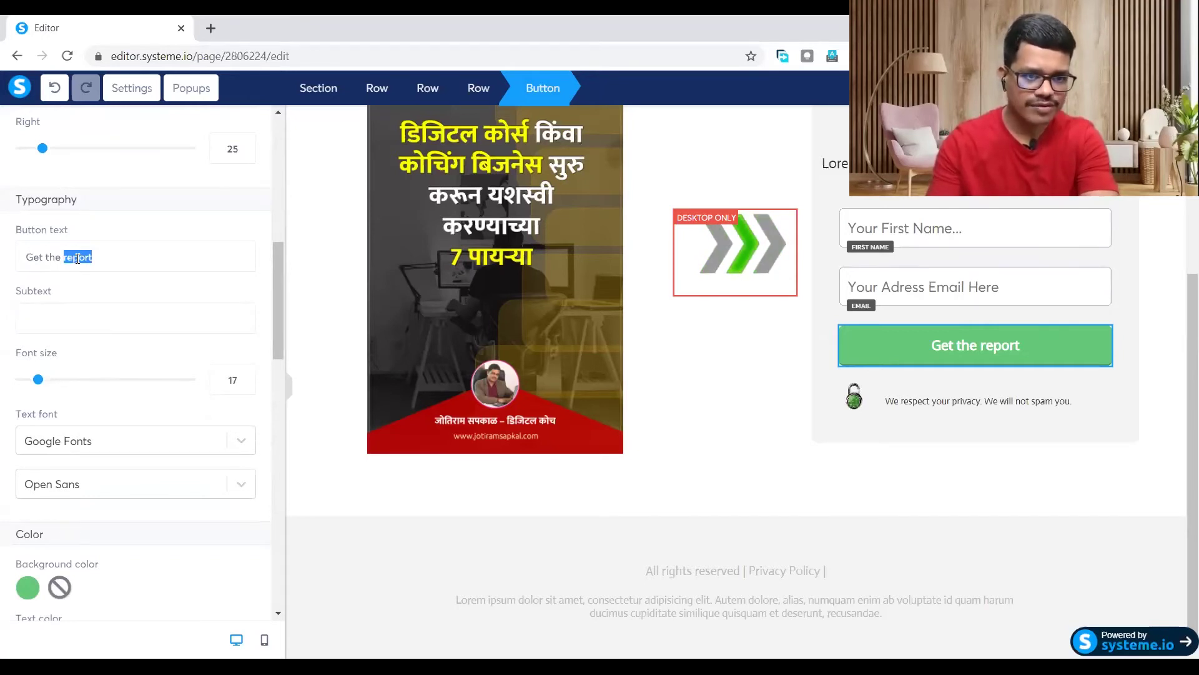
type("E")
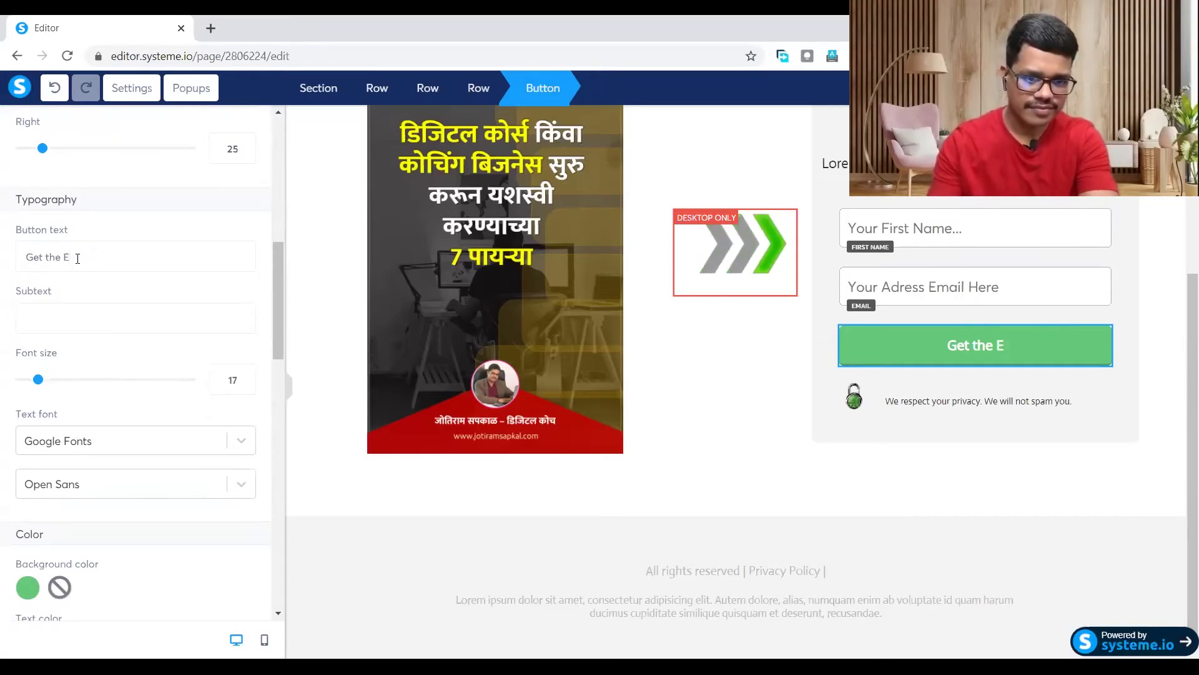
type("Book")
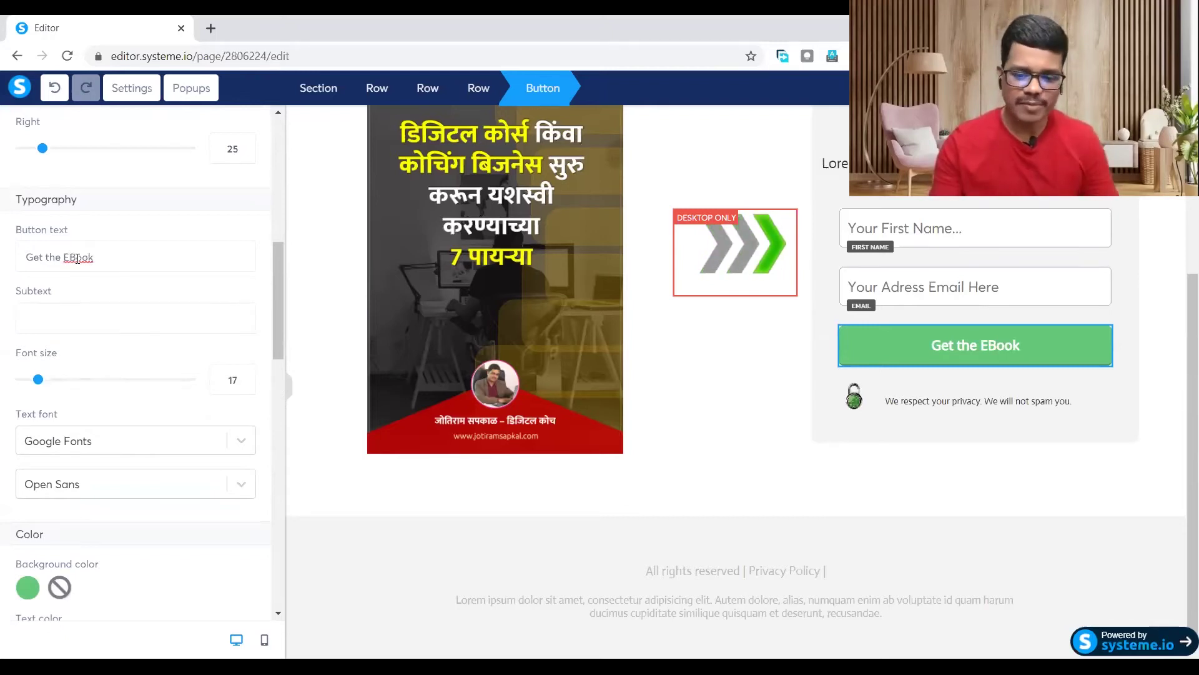
key("BackSpace")
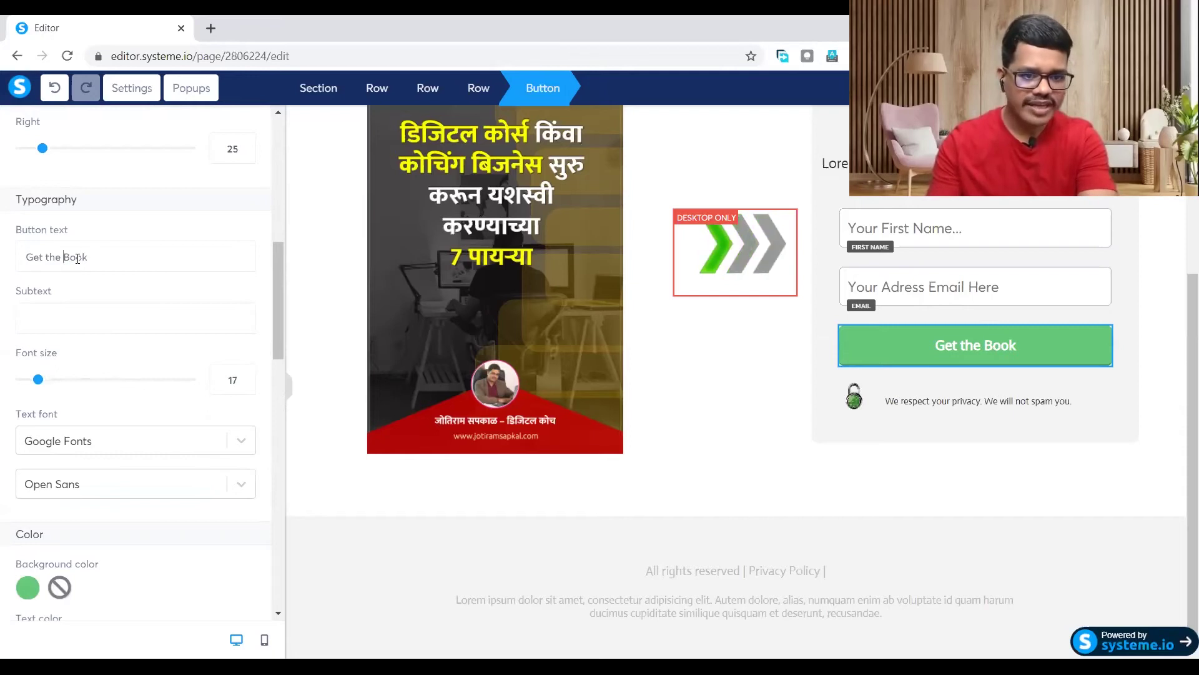
type("e")
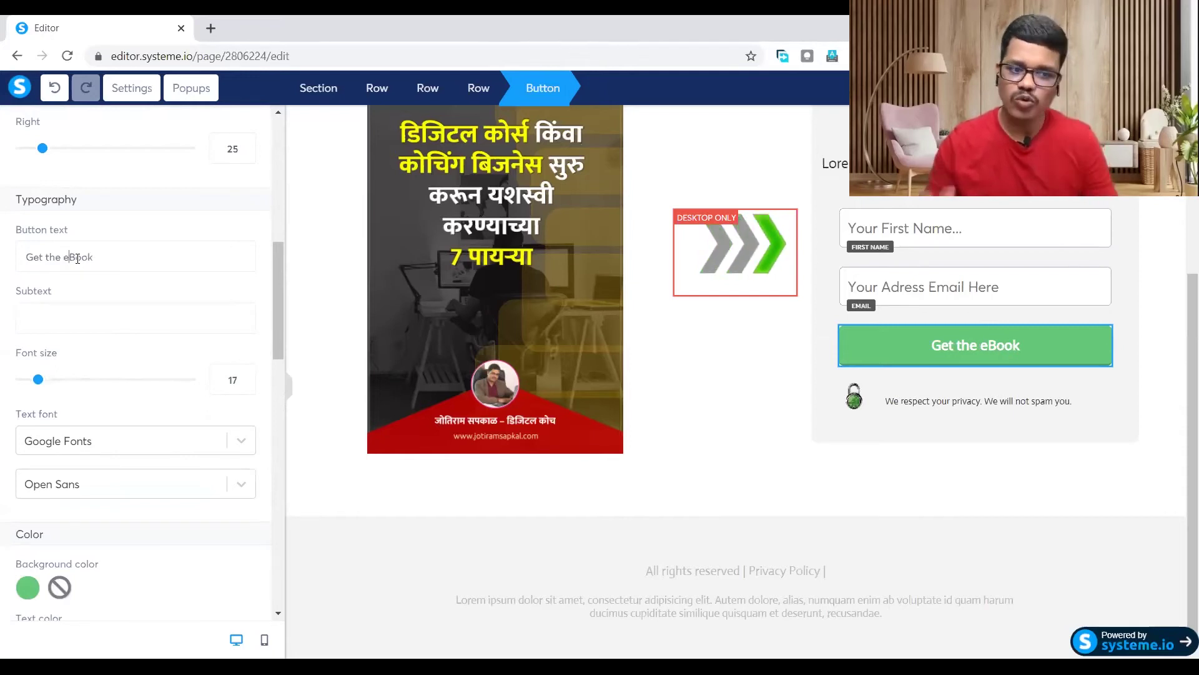
Step: Set the button background colour to dark blue (14039E)
scroll(203, 325, "down", 4)
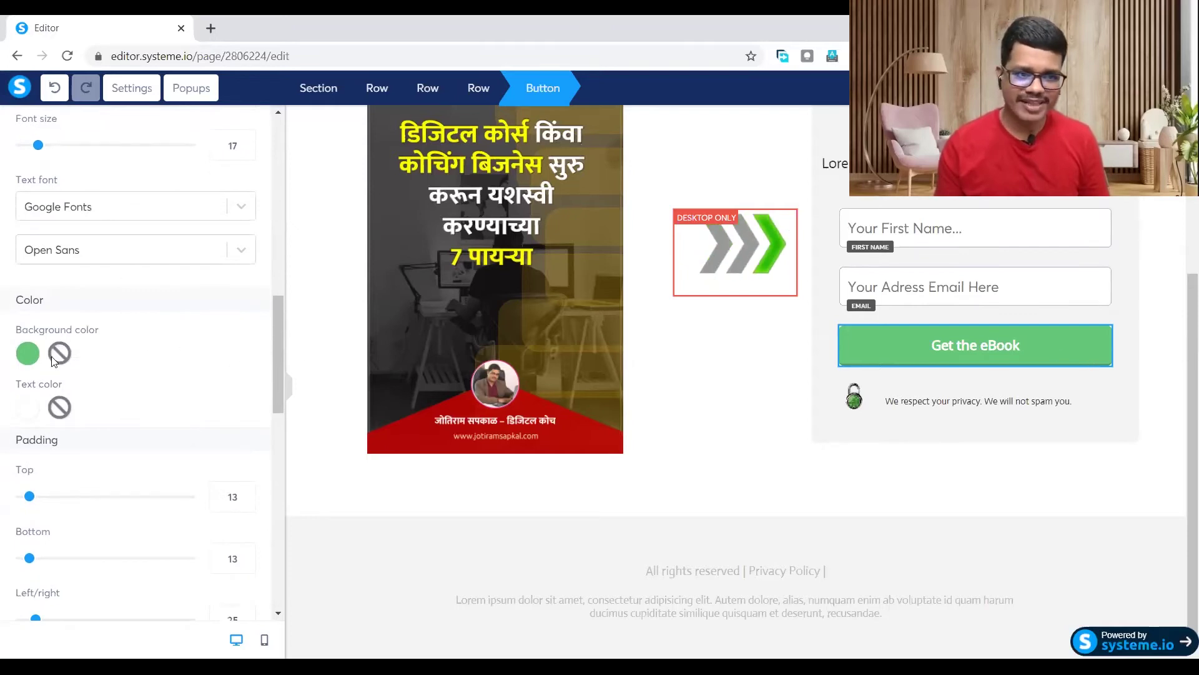
left_click(27, 353)
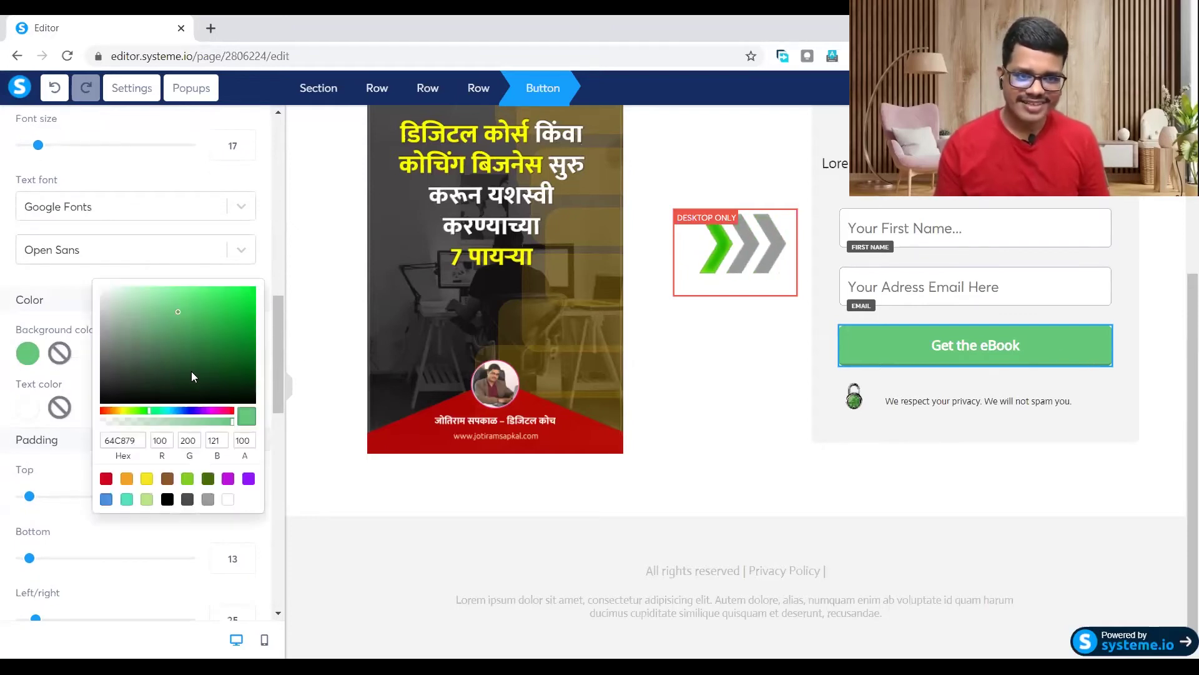
left_click(238, 411)
left_click_drag(235, 375, 270, 286)
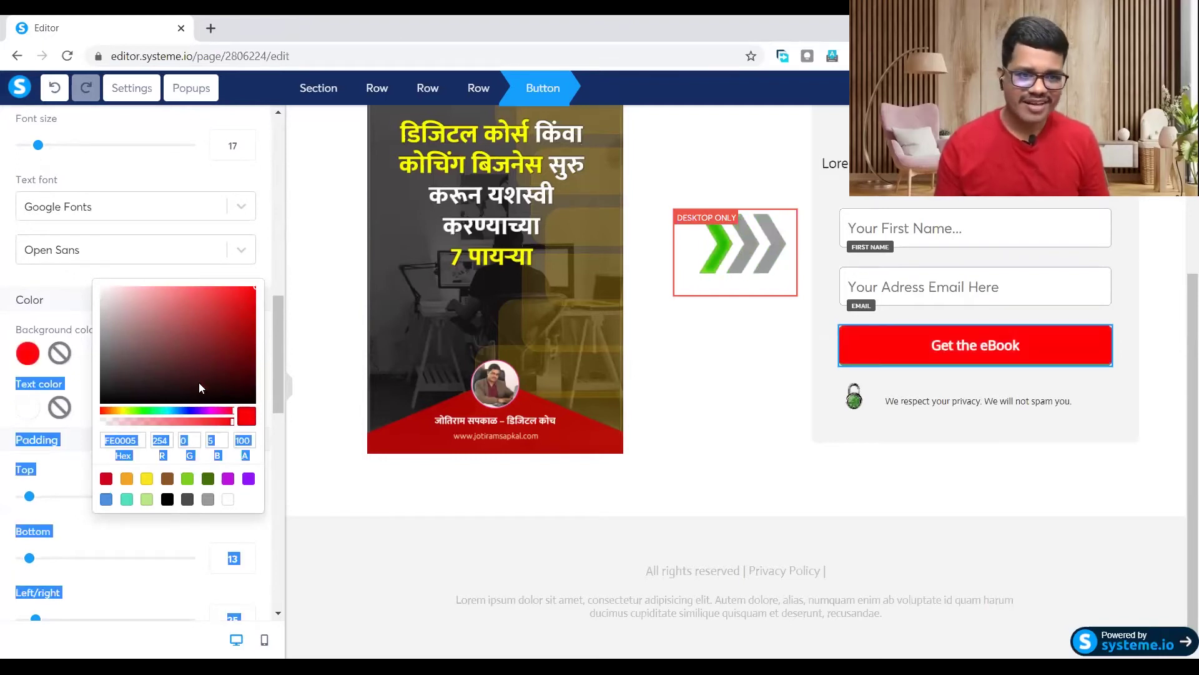
left_click(193, 411)
left_click(254, 335)
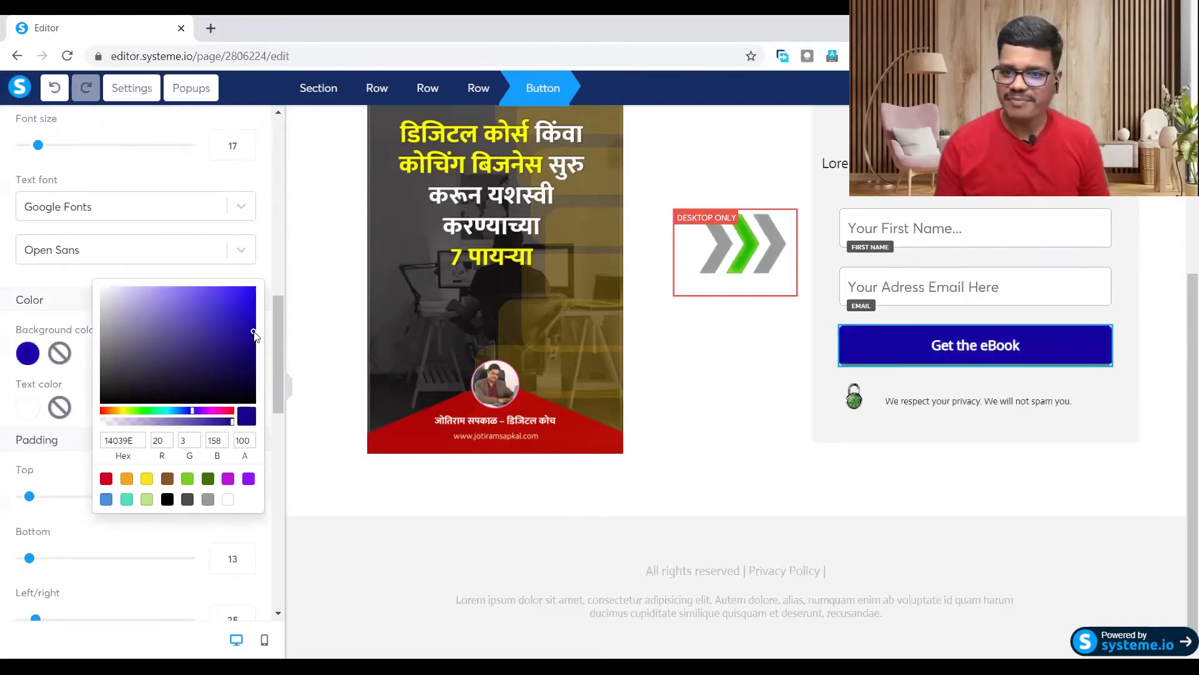
left_click(78, 275)
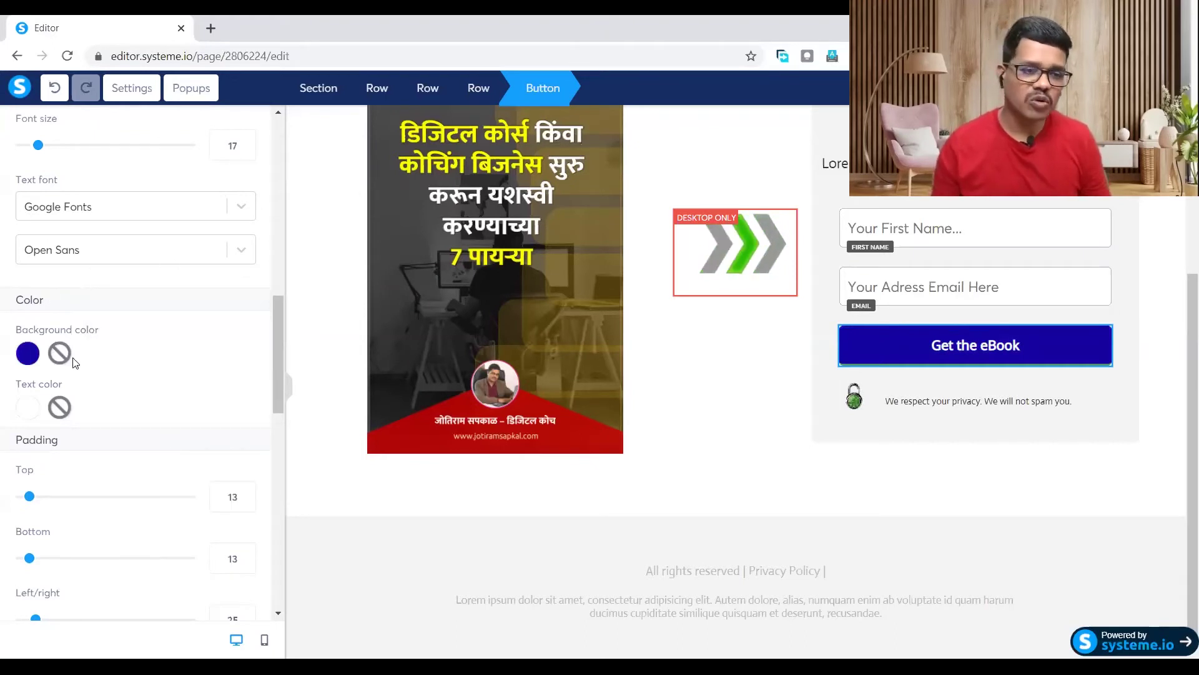
scroll(74, 361, "up", 10)
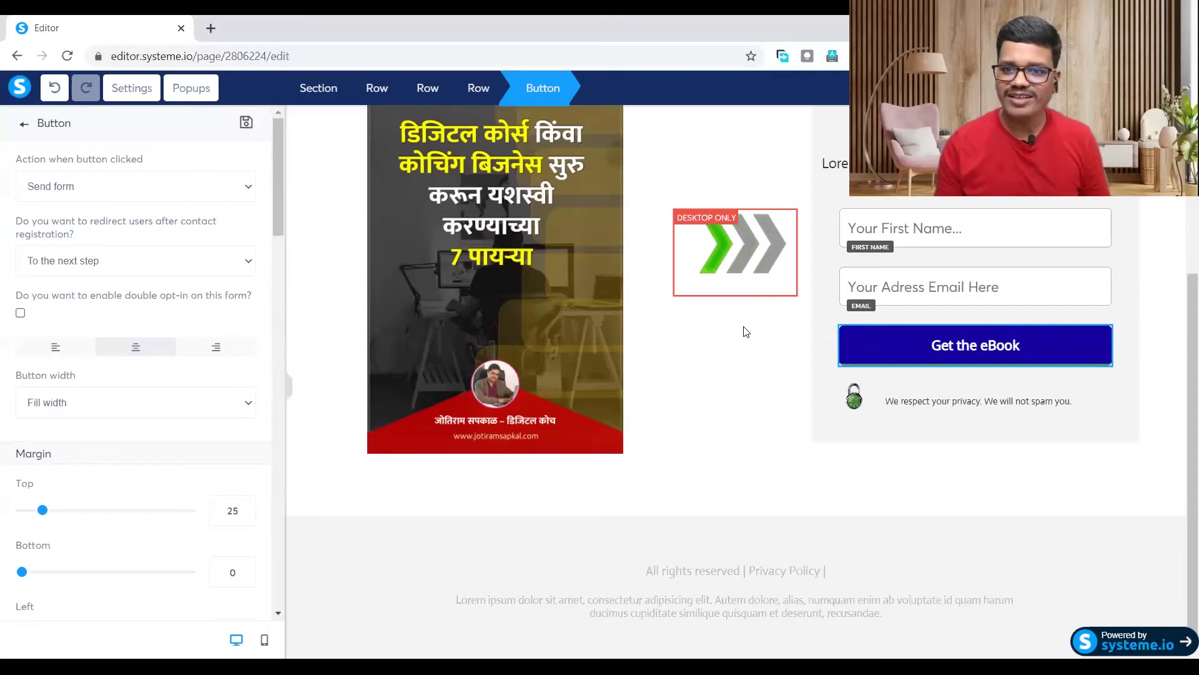
Step: Deselect the button and select the footer Lorem ipsum text, leaving it unchanged
left_click(755, 374)
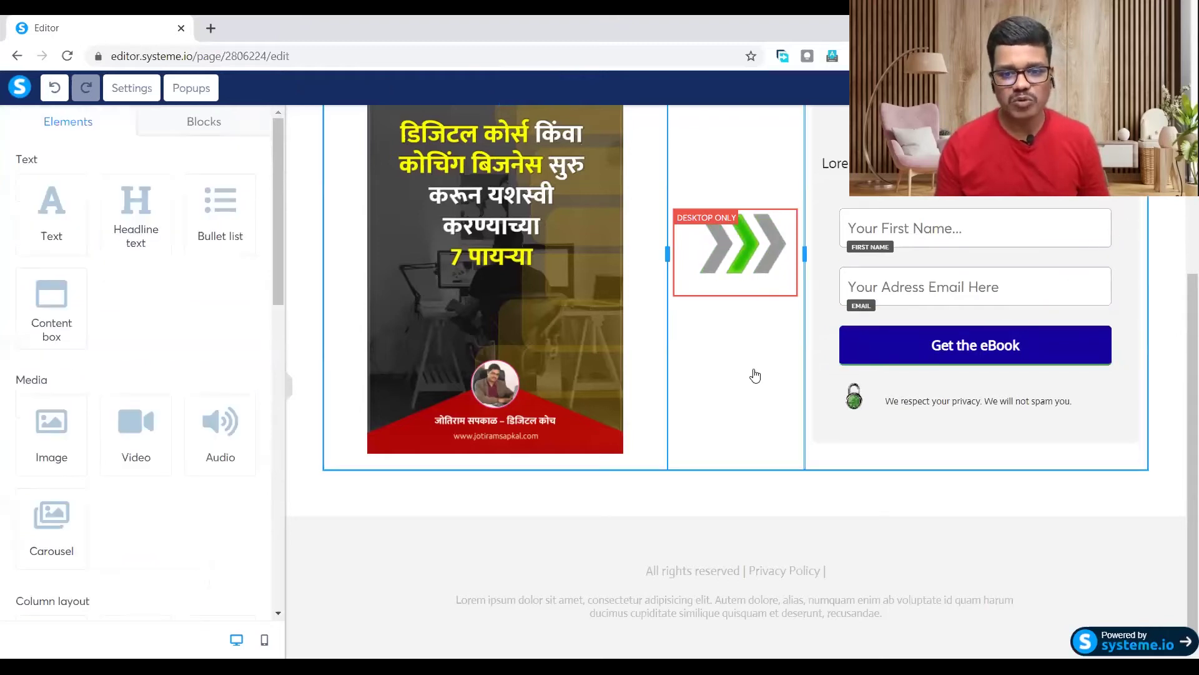
scroll(755, 374, "up", 4)
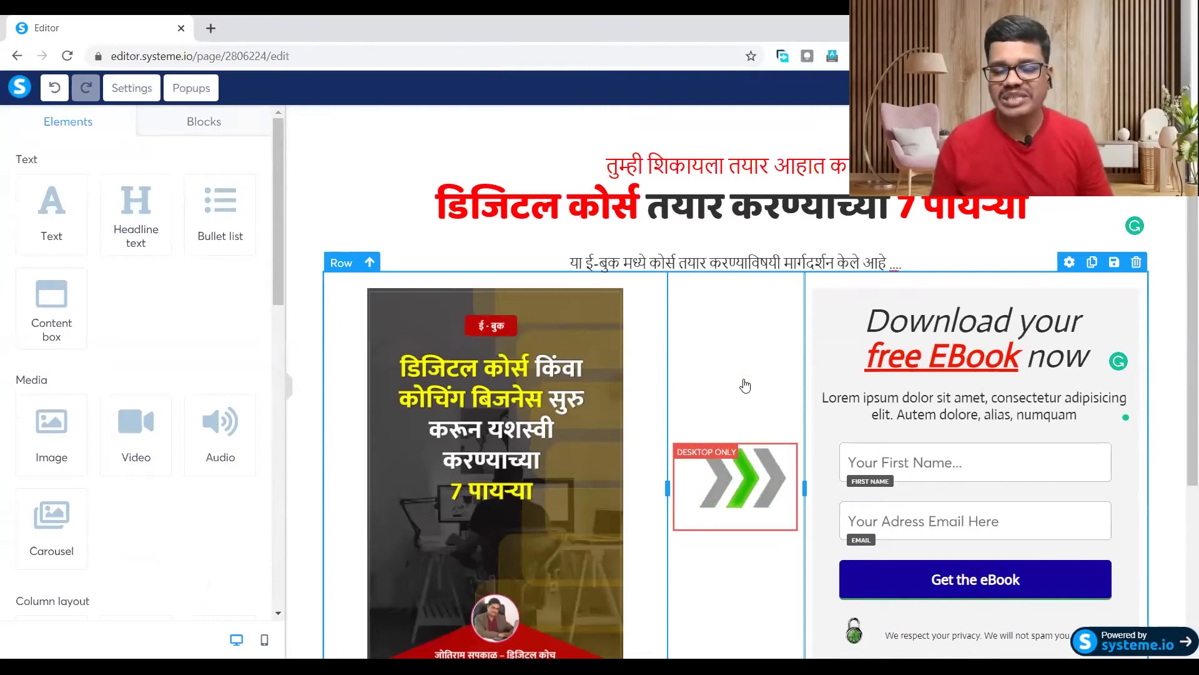
scroll(741, 387, "down", 3)
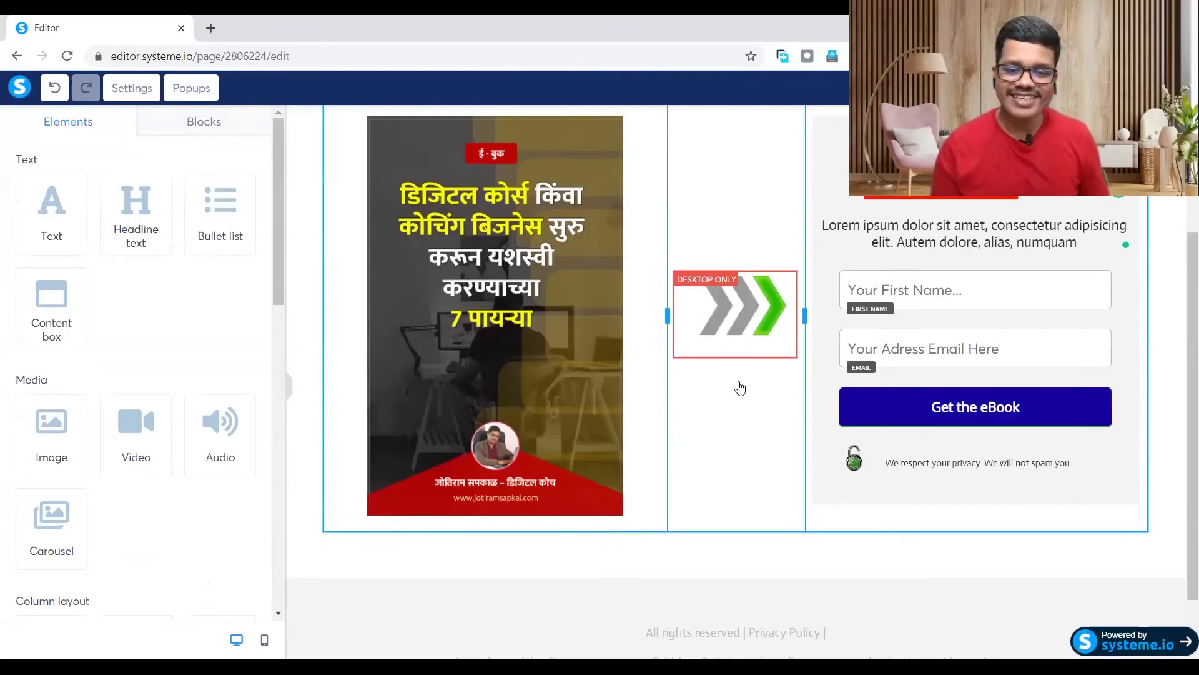
scroll(740, 388, "down", 2)
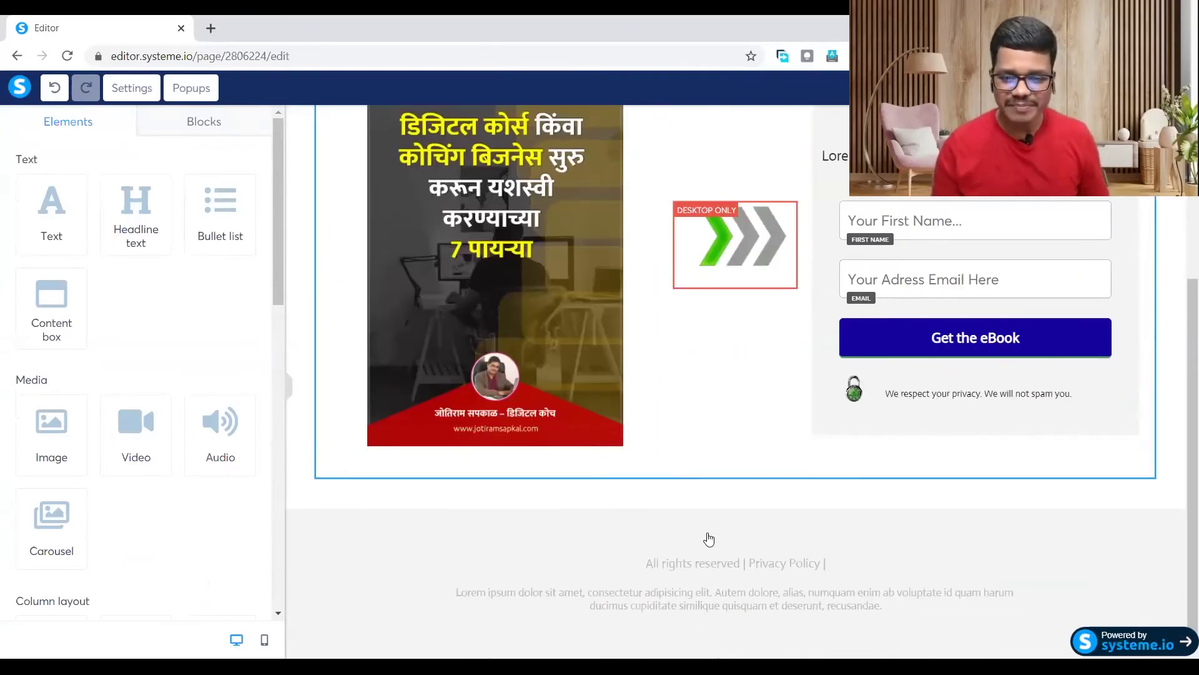
triple_click(739, 610)
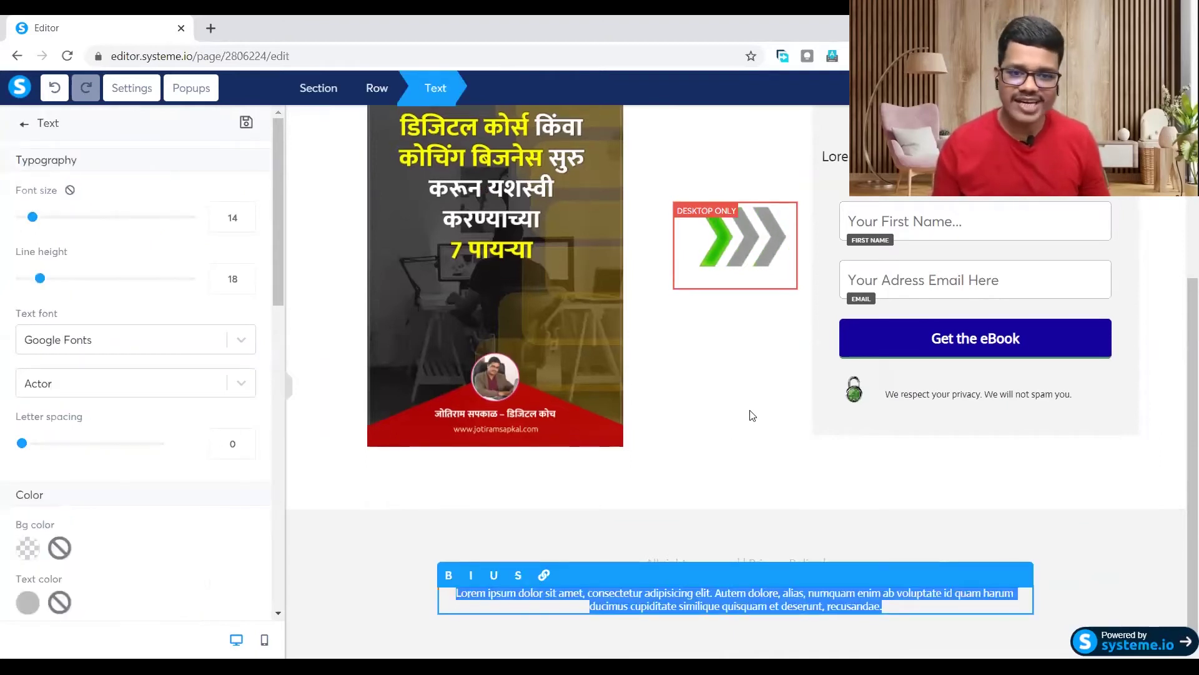
left_click(703, 380)
scroll(705, 380, "up", 4)
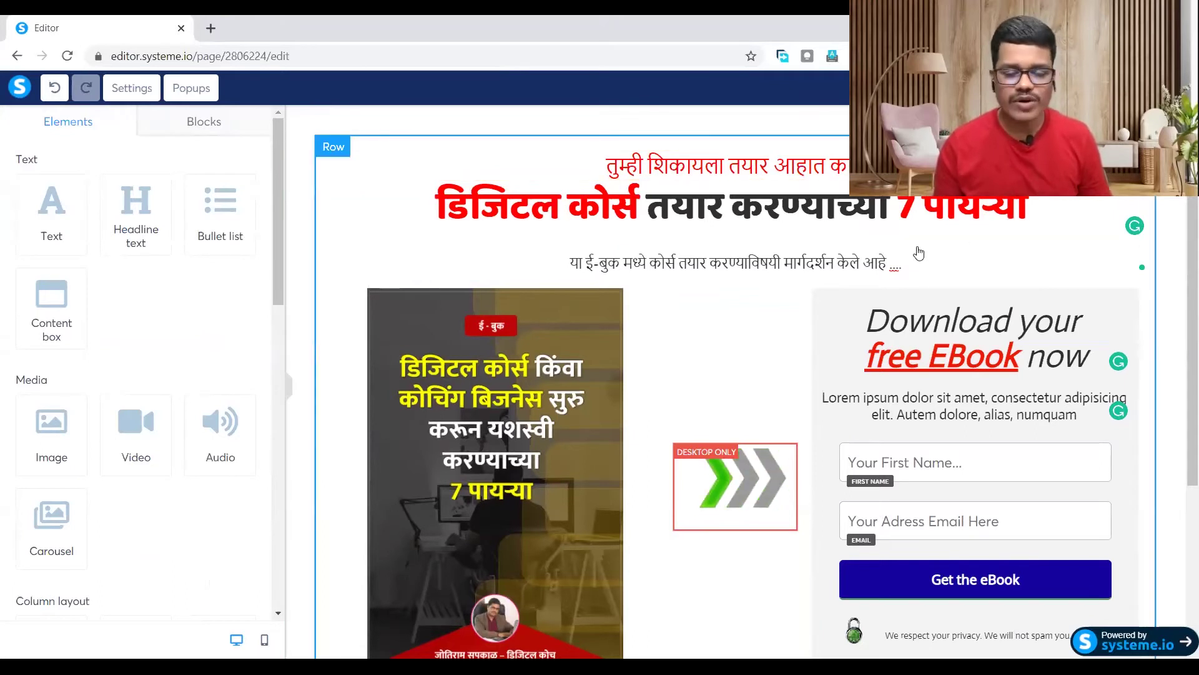
Step: Review the page-wide settings, then return to the E Book (Course Creation) funnel dashboard
left_click(141, 92)
scroll(117, 213, "down", 15)
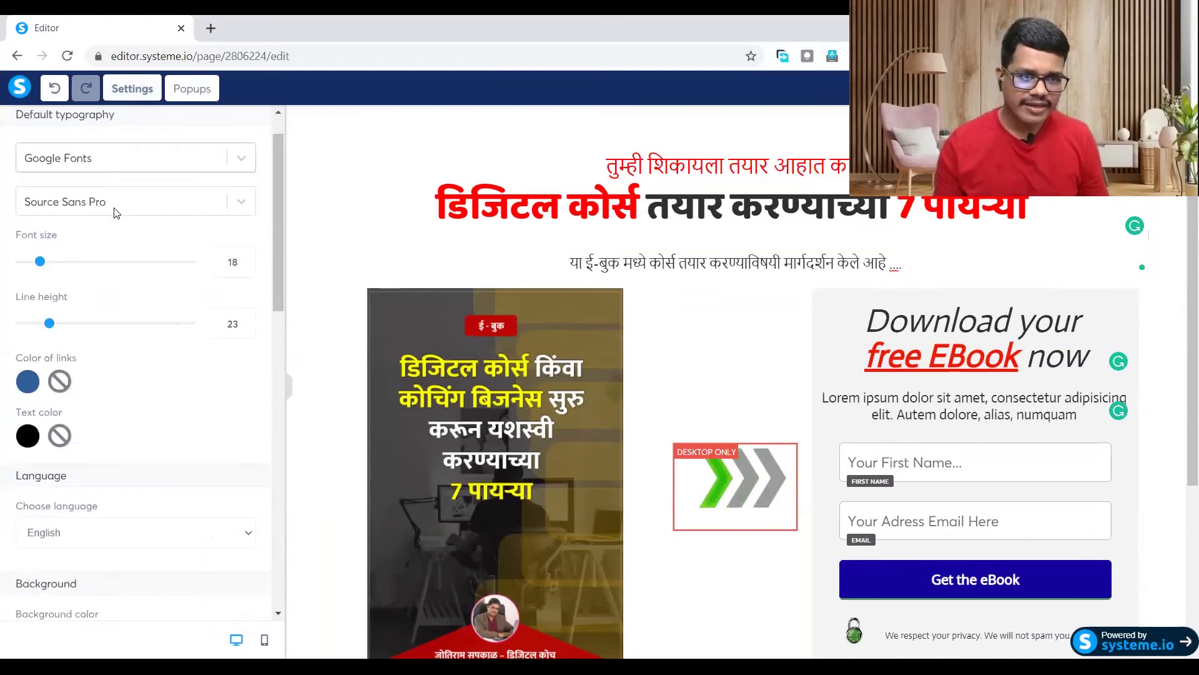
scroll(116, 213, "up", 15)
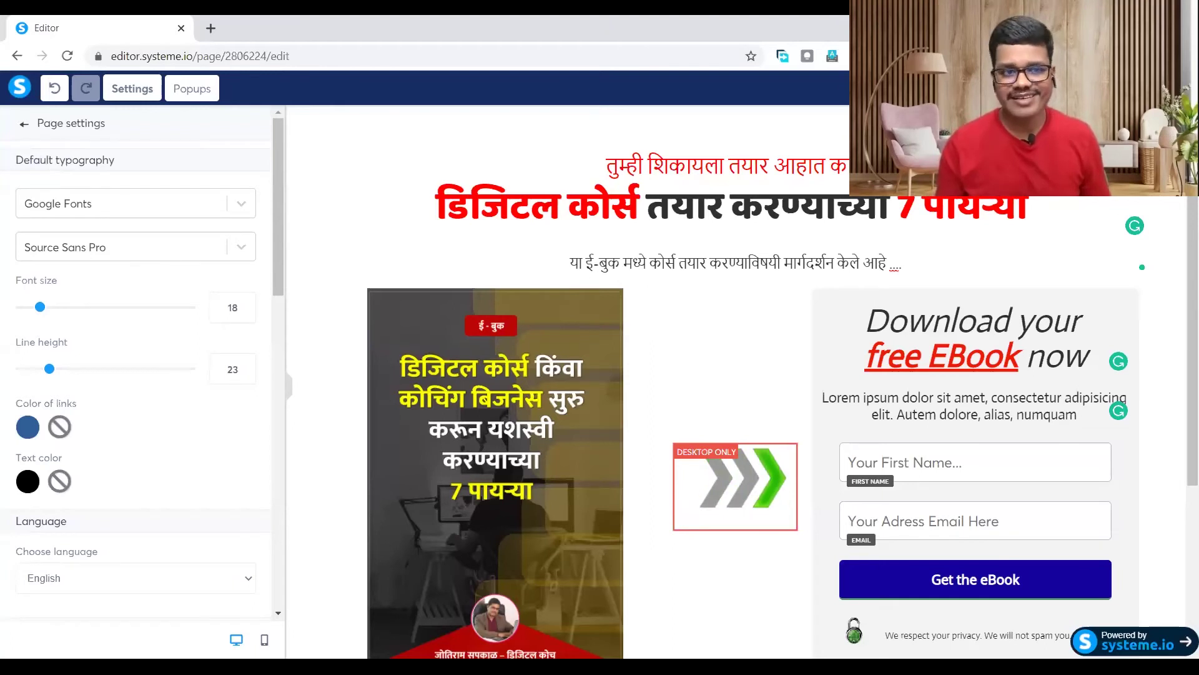
key("alt+Left")
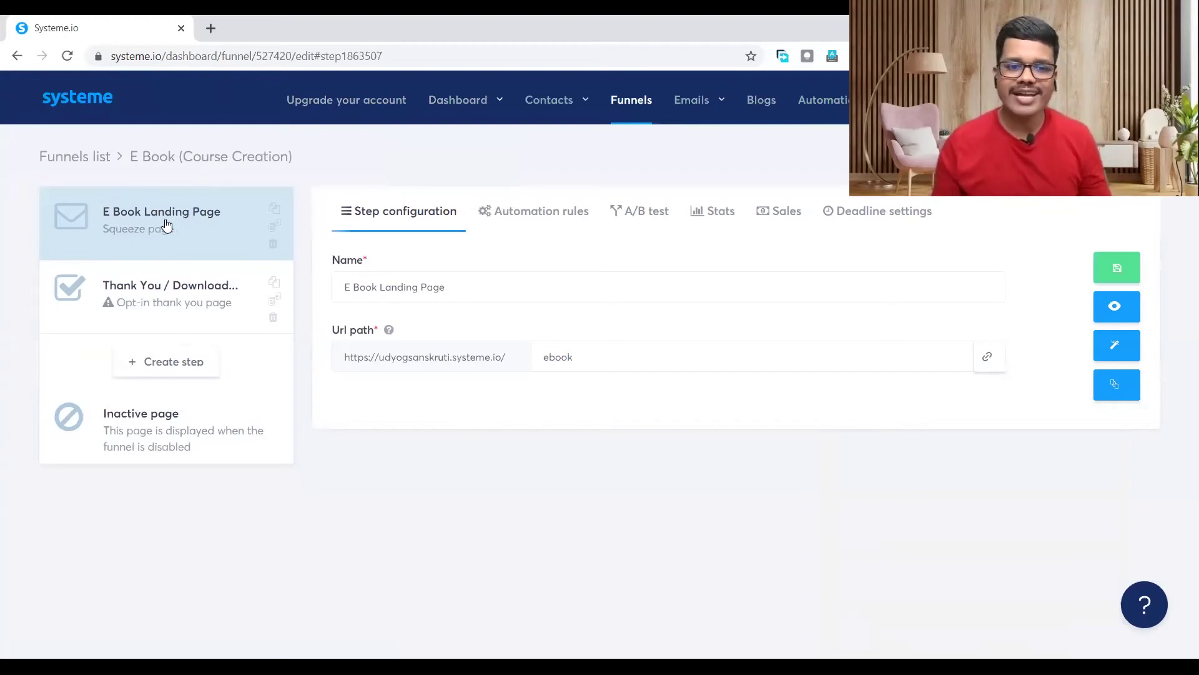
Step: Assign the Congratulations template to the Thank You / Download Page step
left_click(160, 301)
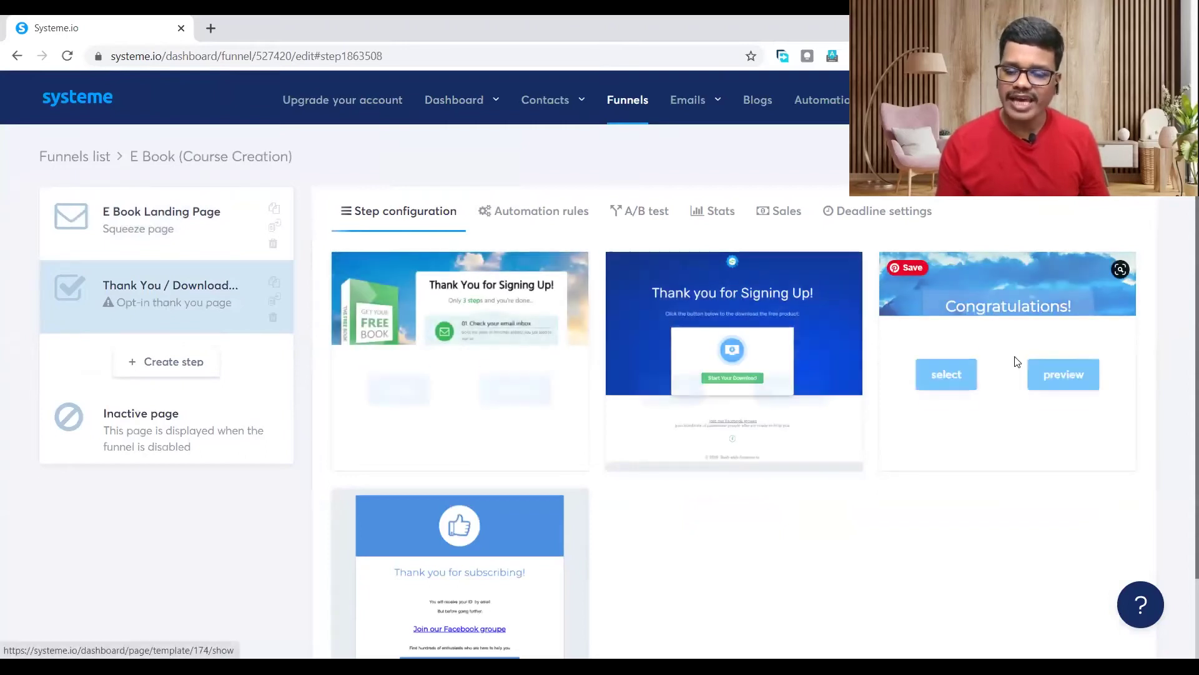
scroll(806, 458, "down", 2)
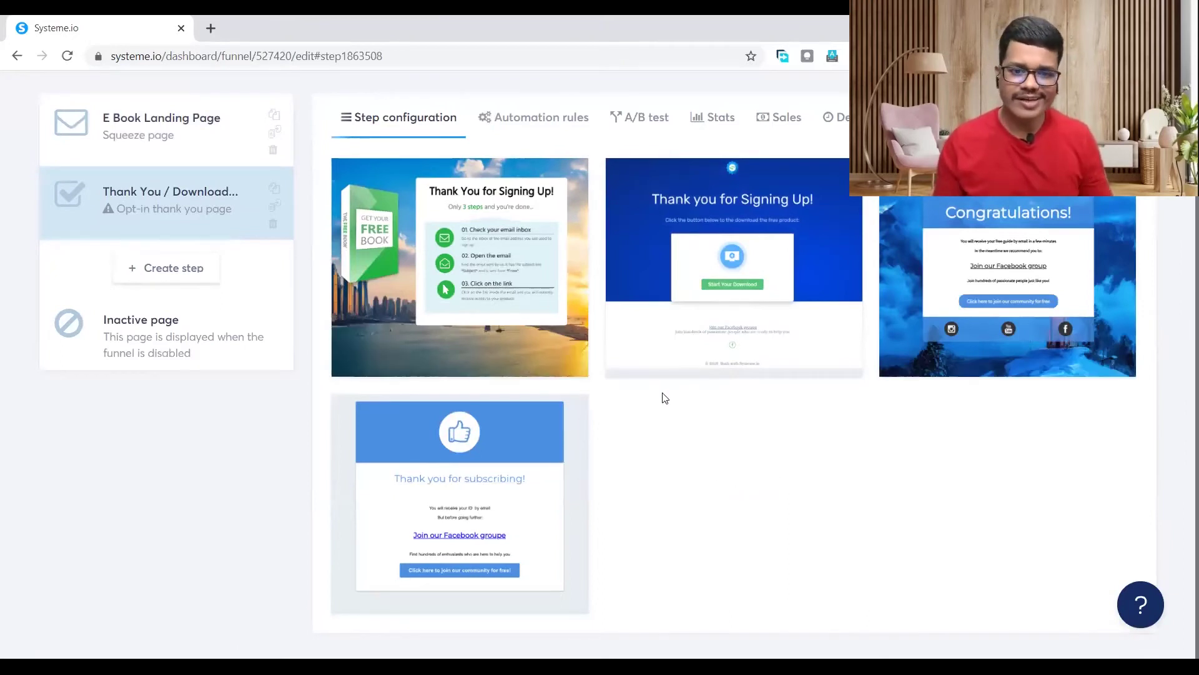
mouse_move(999, 206)
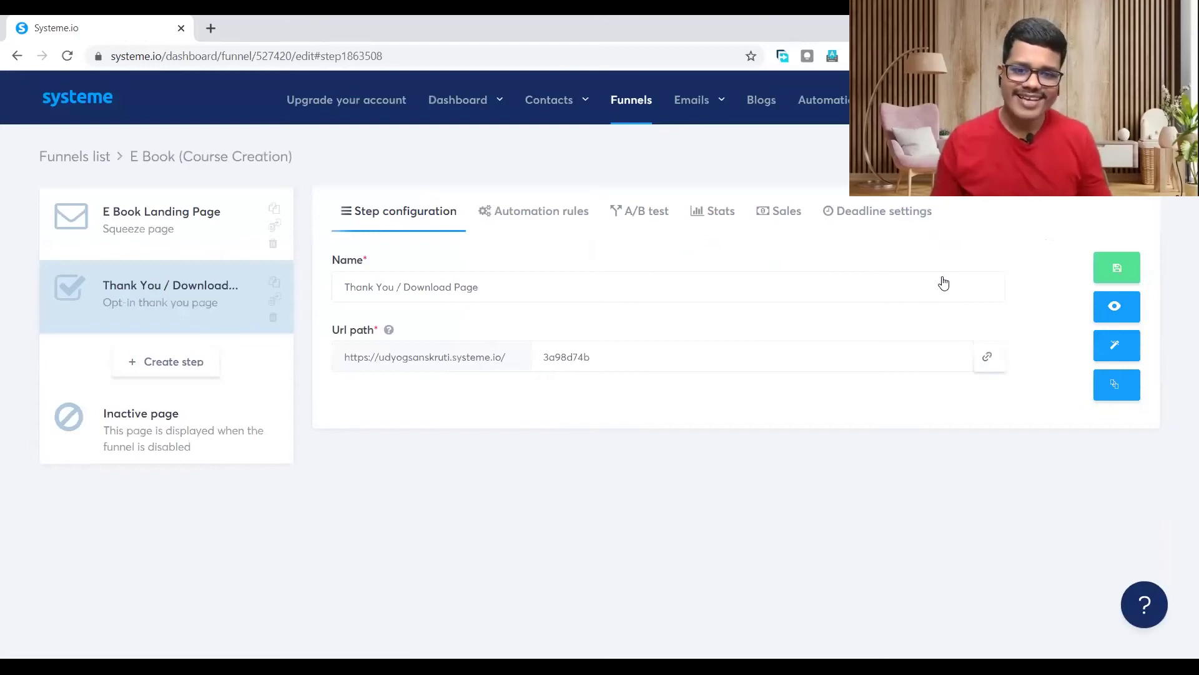
Step: Replace the random URL path with ebook-thank-you and save the step
left_click(391, 288)
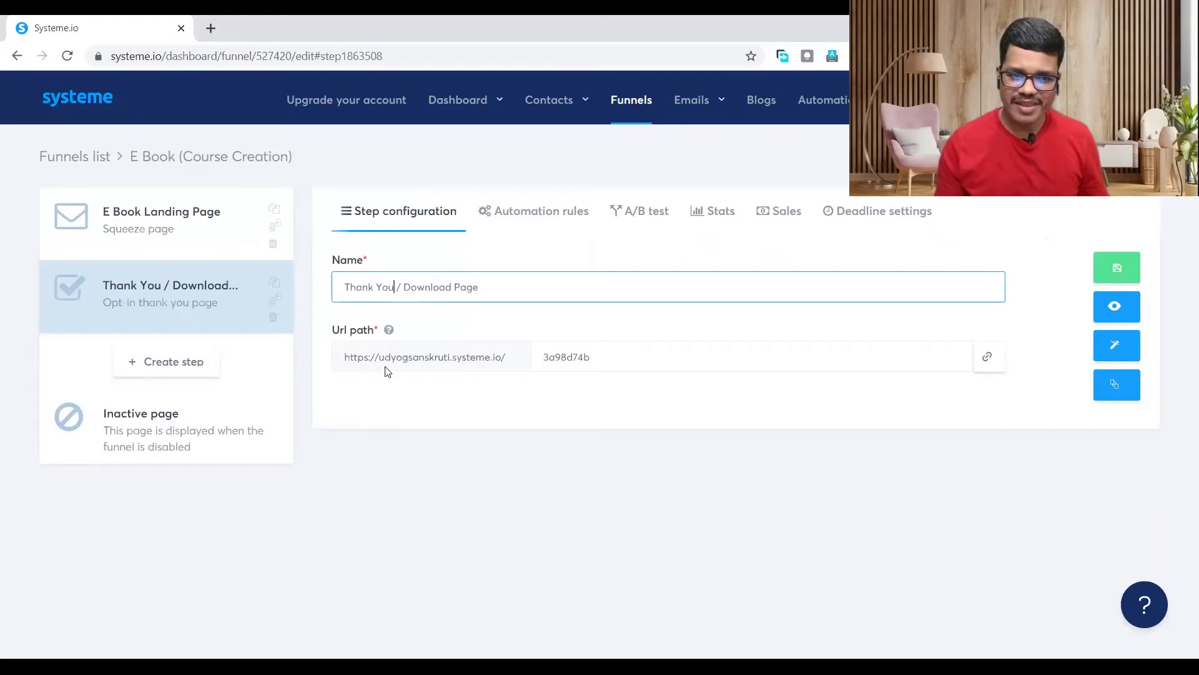
double_click(564, 355)
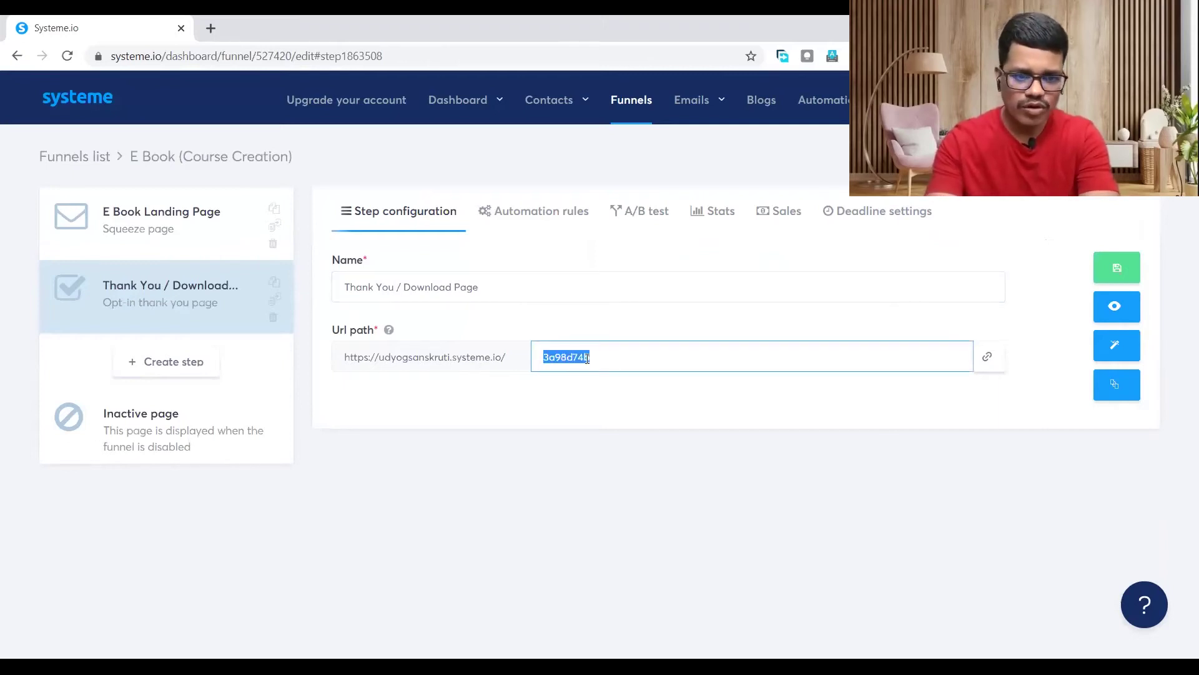
type("ebook-thank-you")
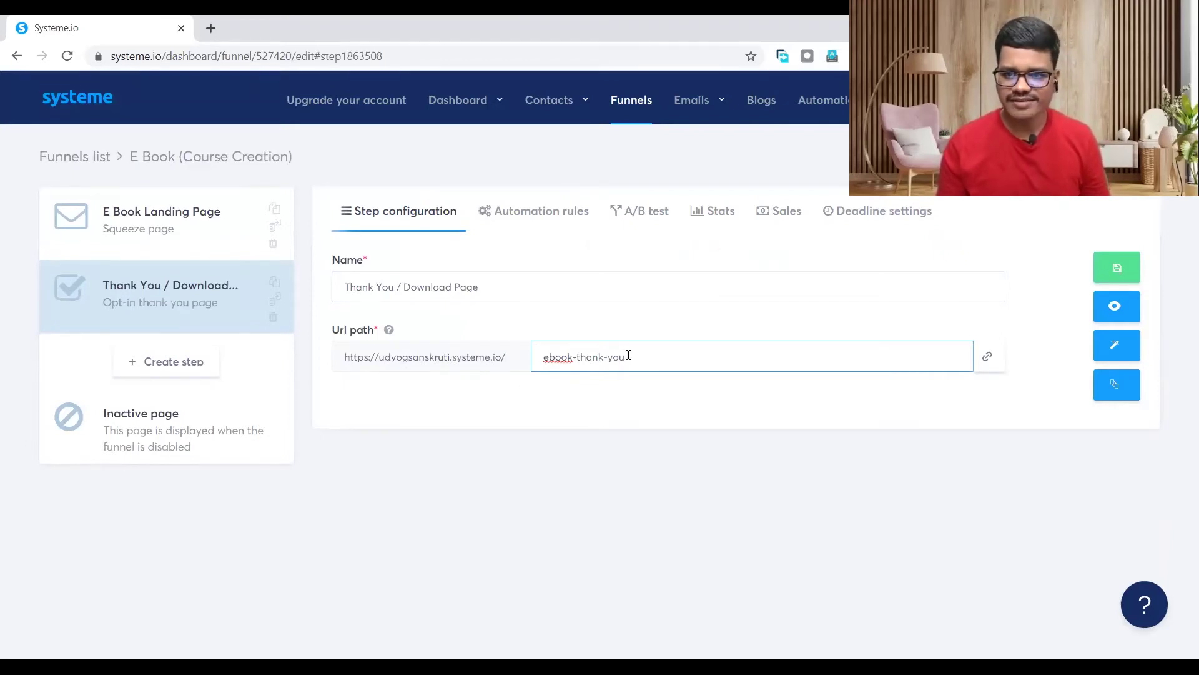
left_click(1124, 260)
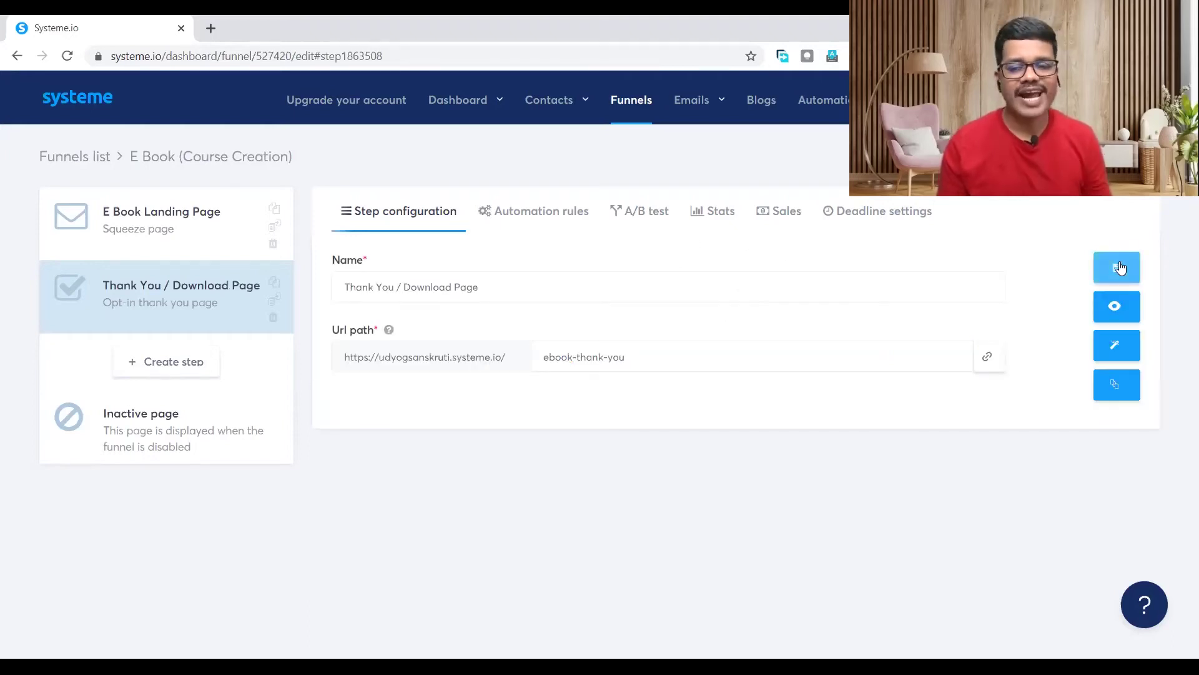
Step: In the thank-you page editor, replace 'IDs' with 'E-Book Copy' in the confirmation text
left_click(1116, 346)
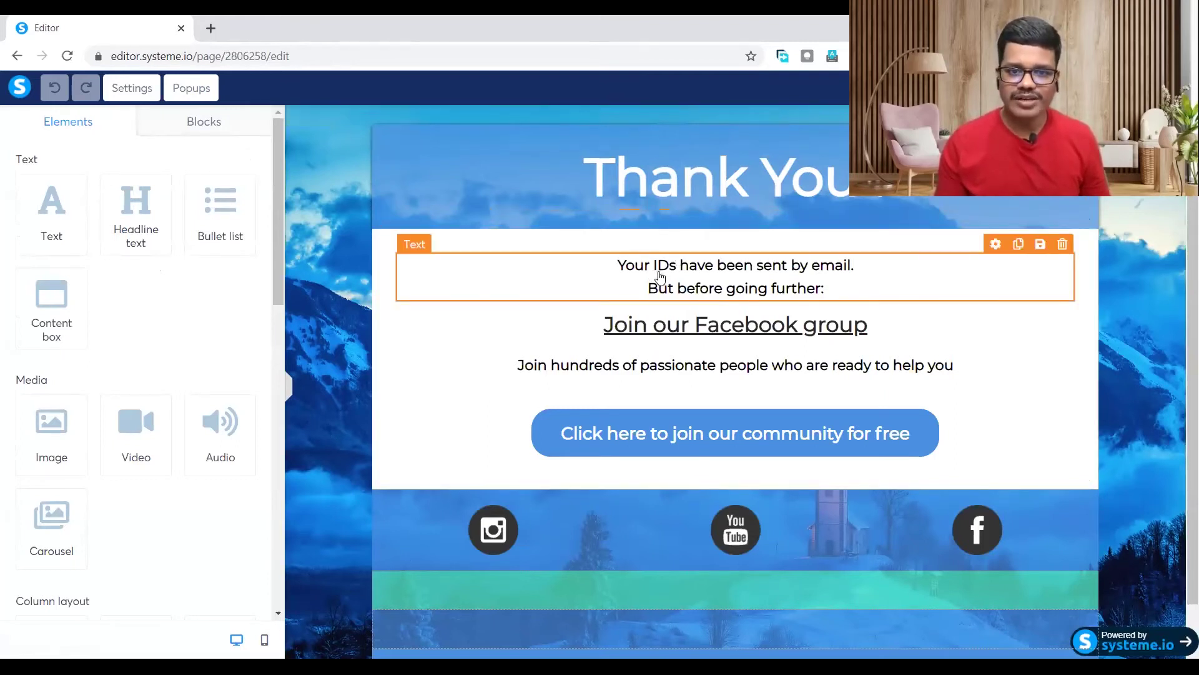
left_click(666, 269)
double_click(666, 266)
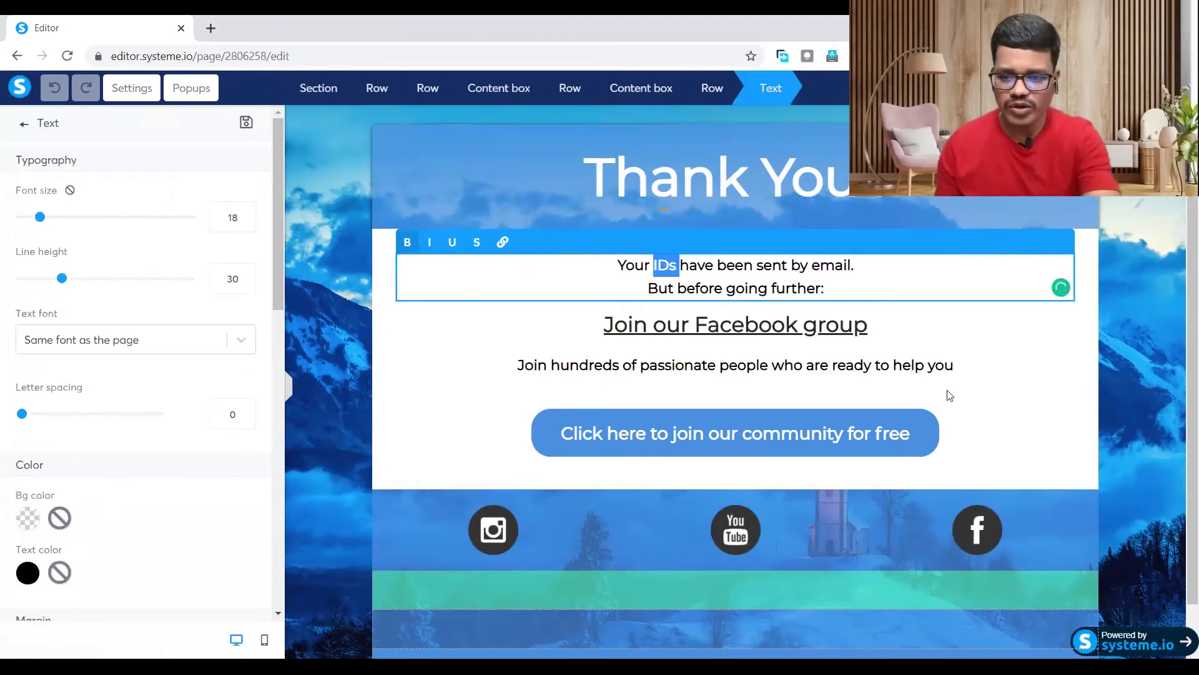
key("ctrl+z")
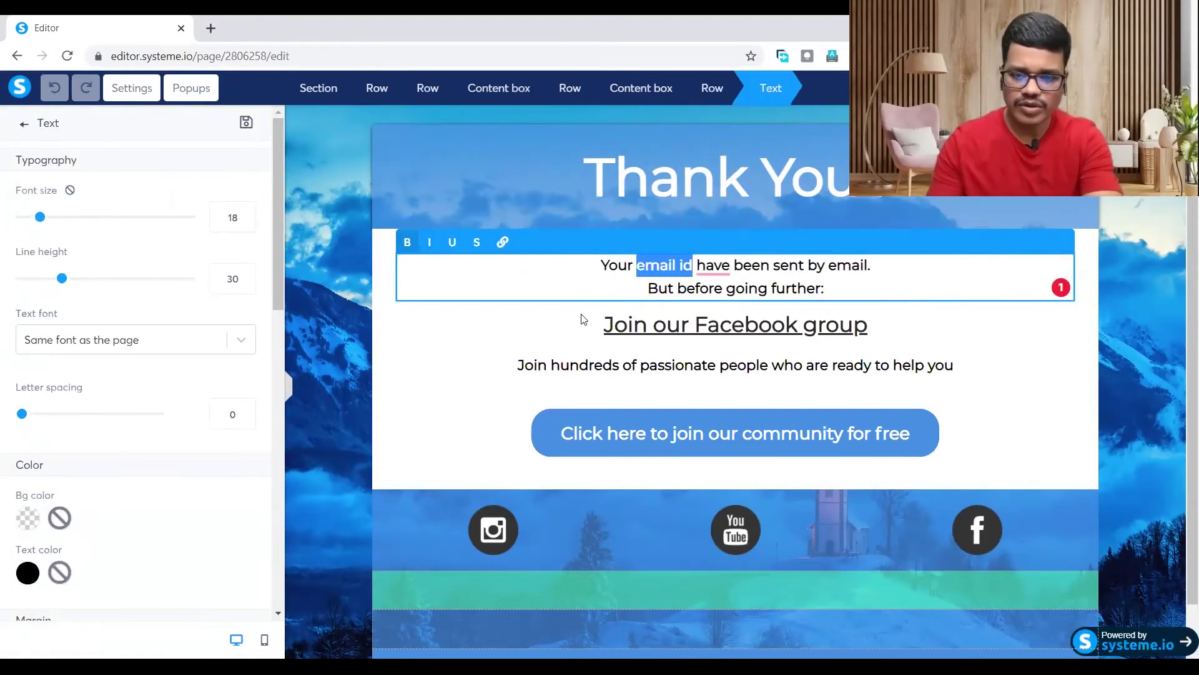
type("E")
type("-Book ")
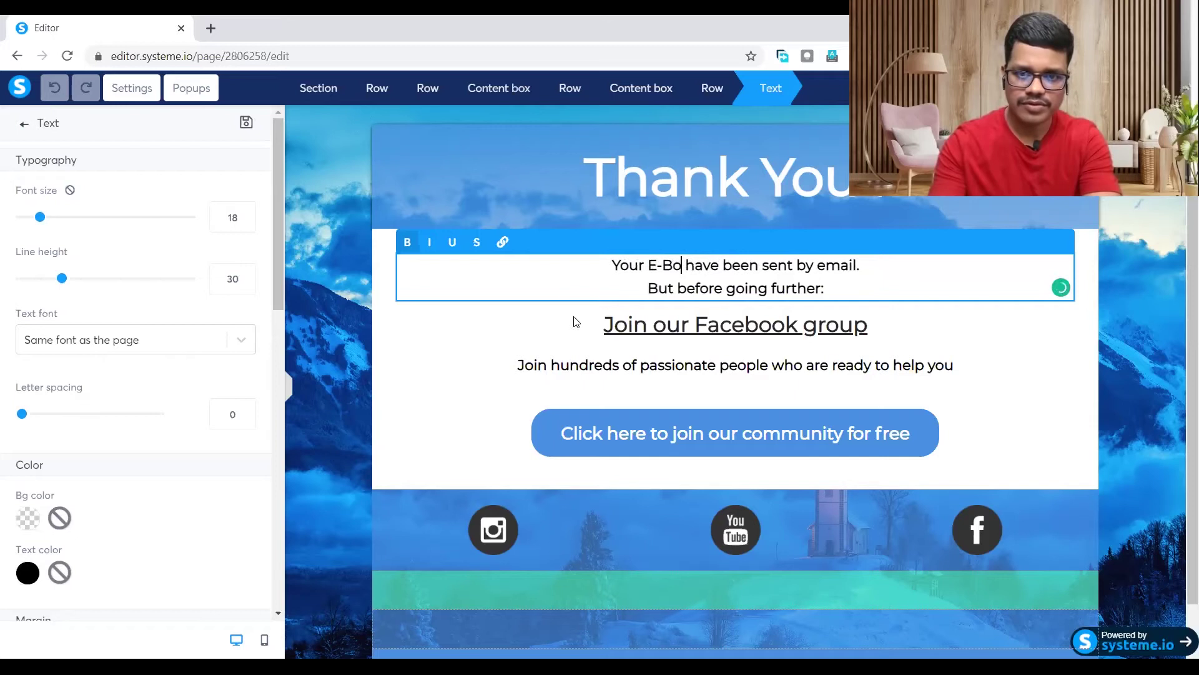
type("Cop")
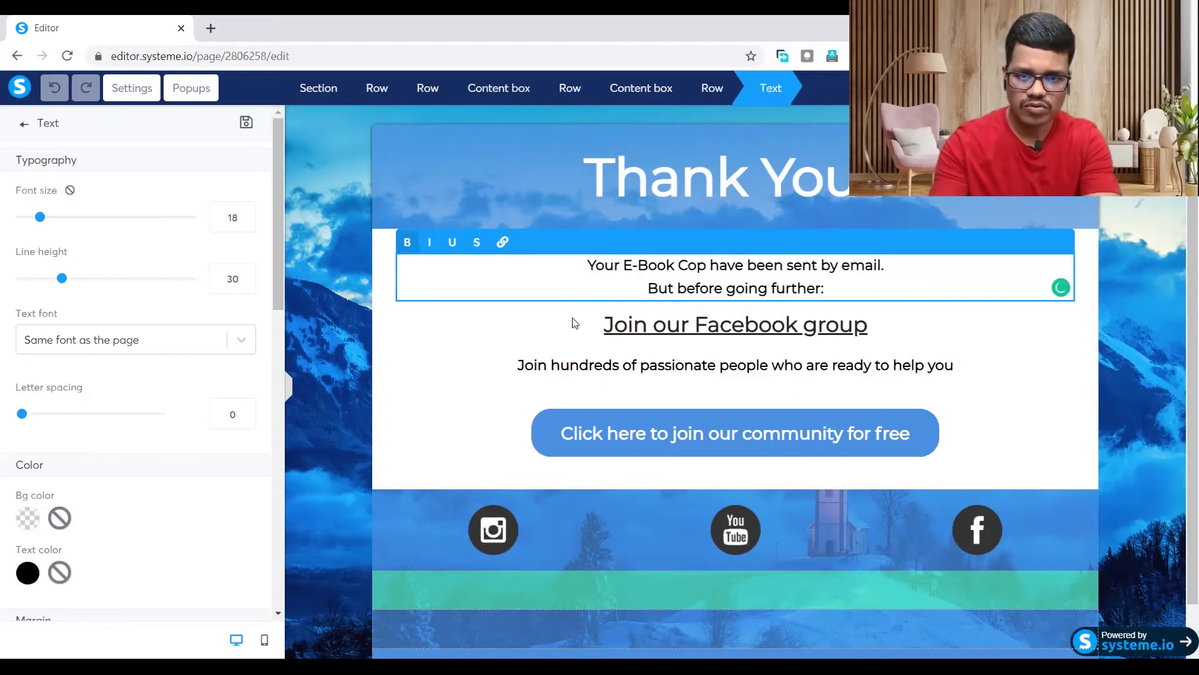
type("y")
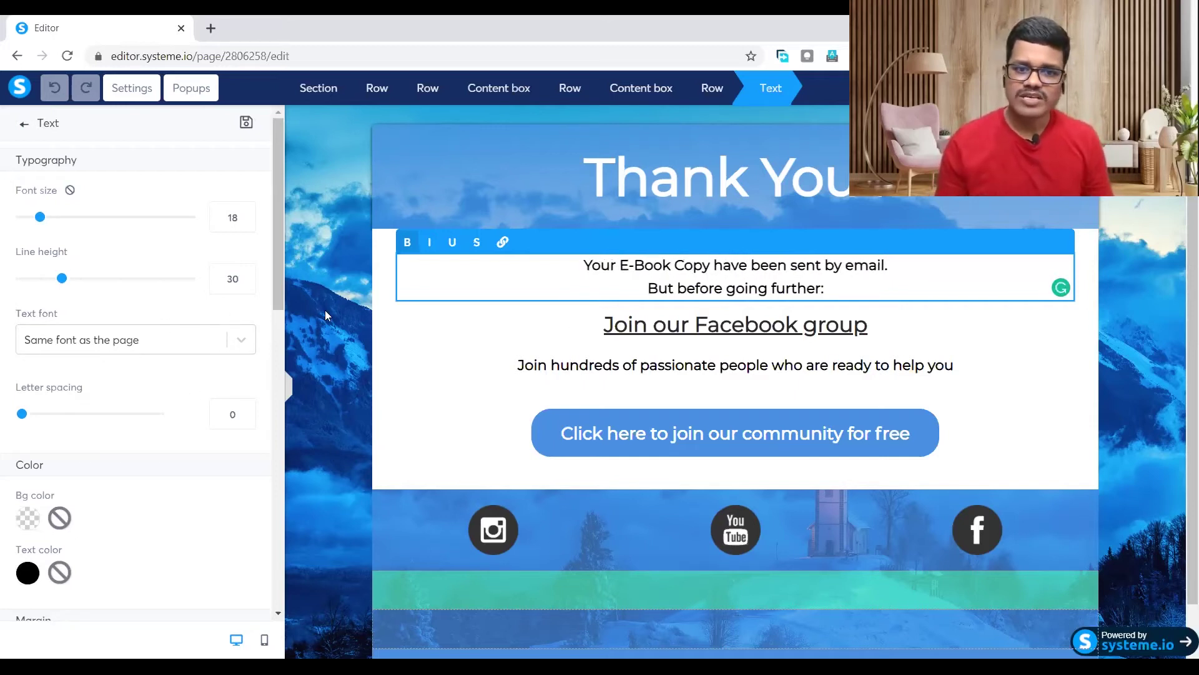
key("Escape")
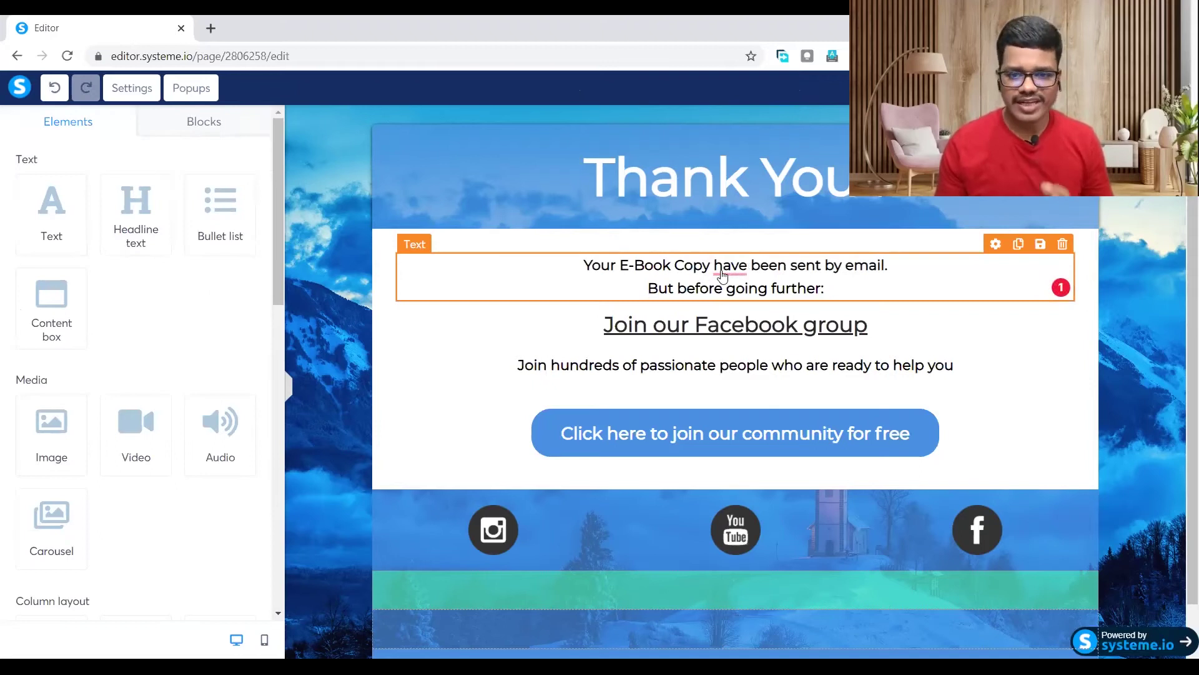
Step: Accept the grammar fix so the message reads 'has been sent by email'
left_click(723, 275)
mouse_move(735, 265)
left_click(731, 308)
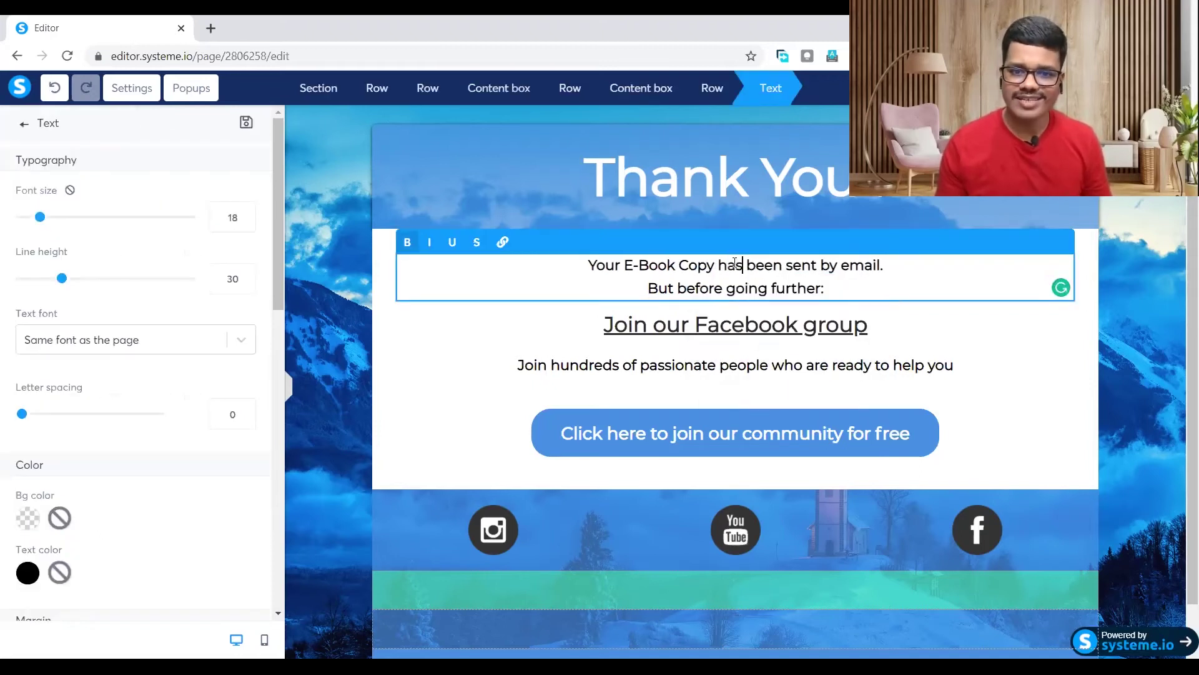
key("Escape")
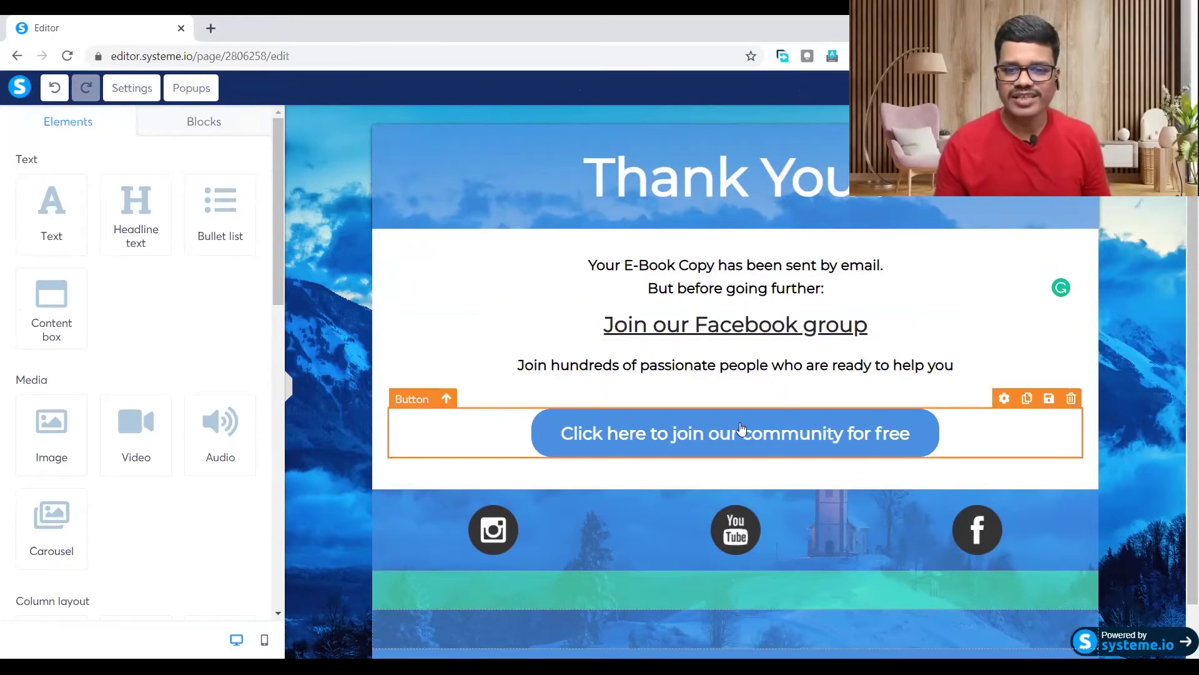
Step: Inspect the community button's Facebook group link, then return to the Thank You / Download Page settings
left_click(724, 438)
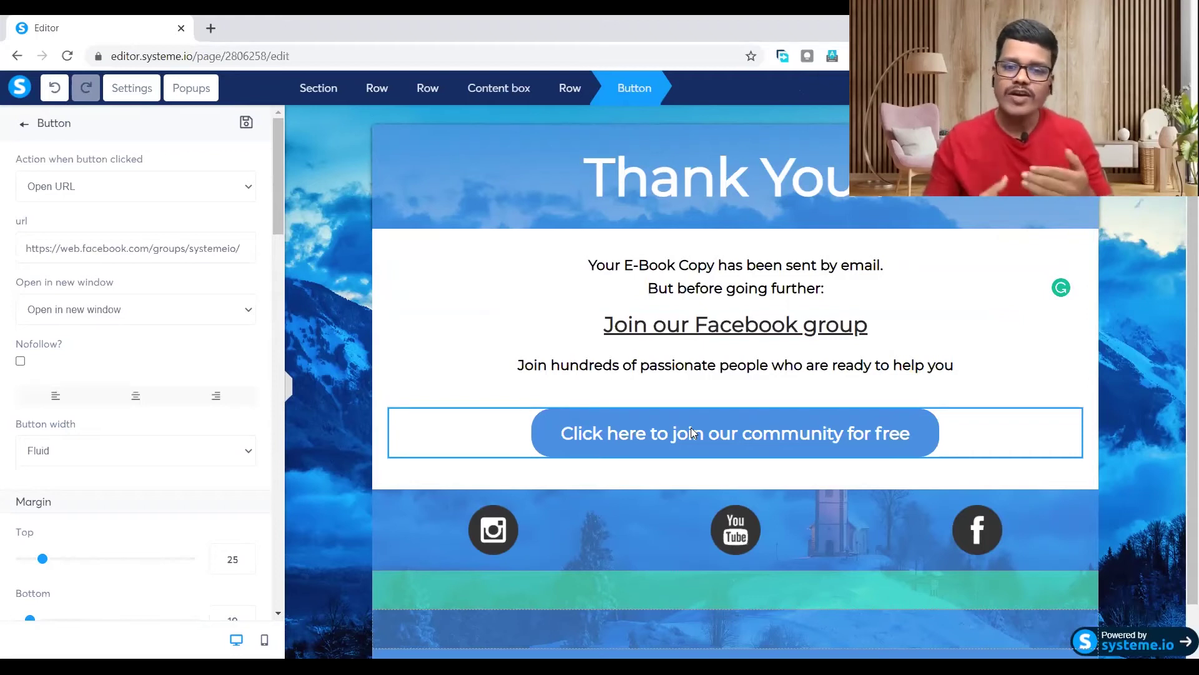
key("Escape")
left_click(729, 439)
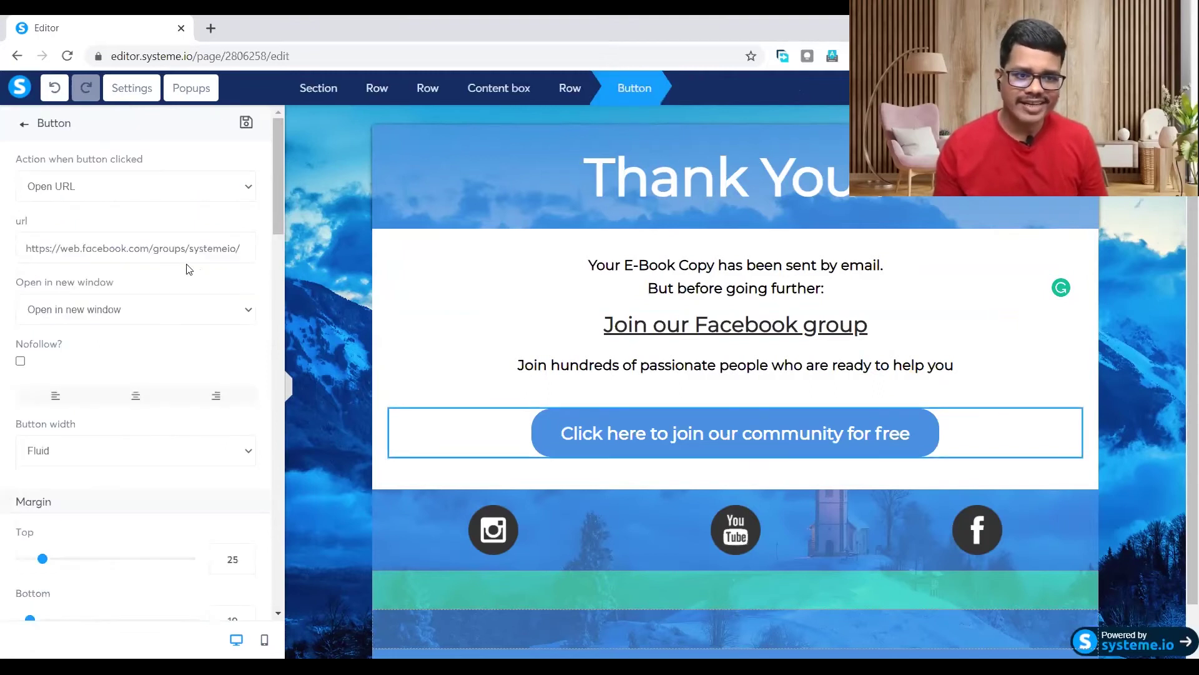
triple_click(80, 250)
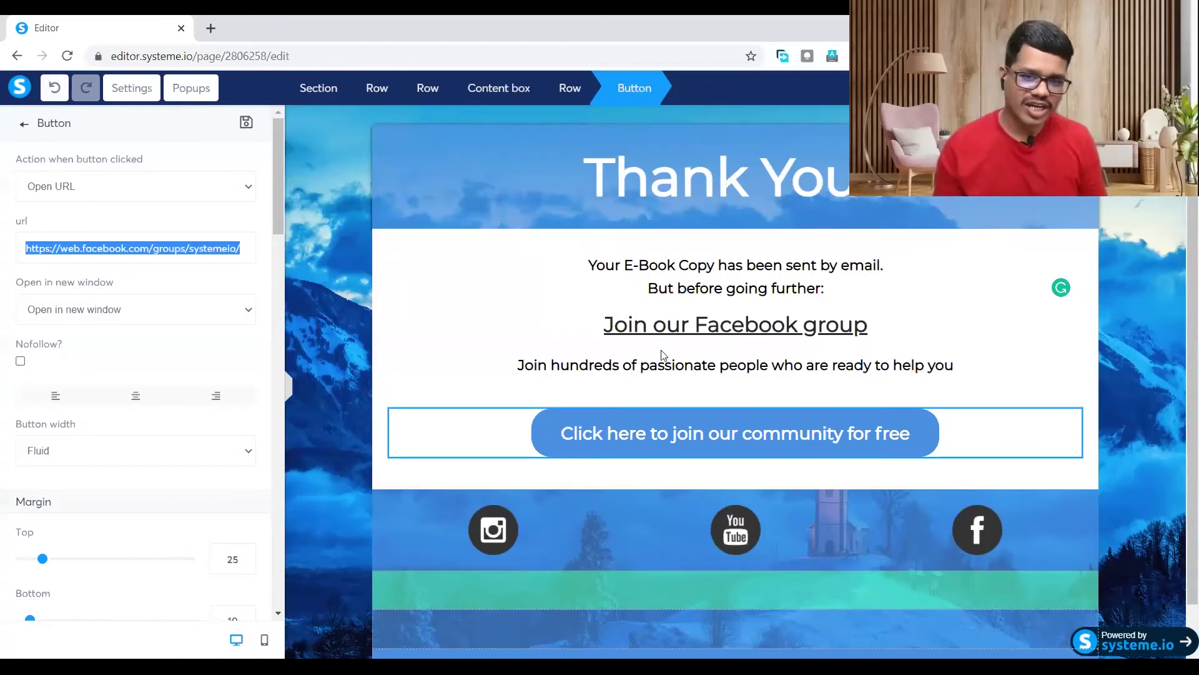
key("Right")
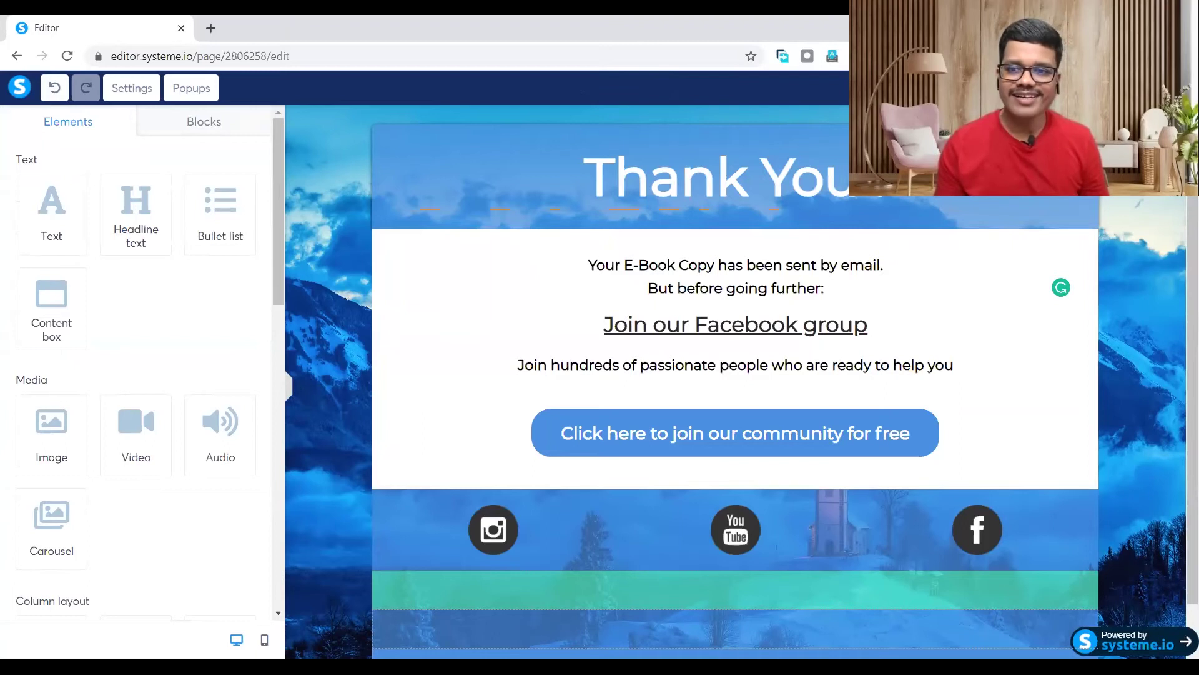
key("alt+Left")
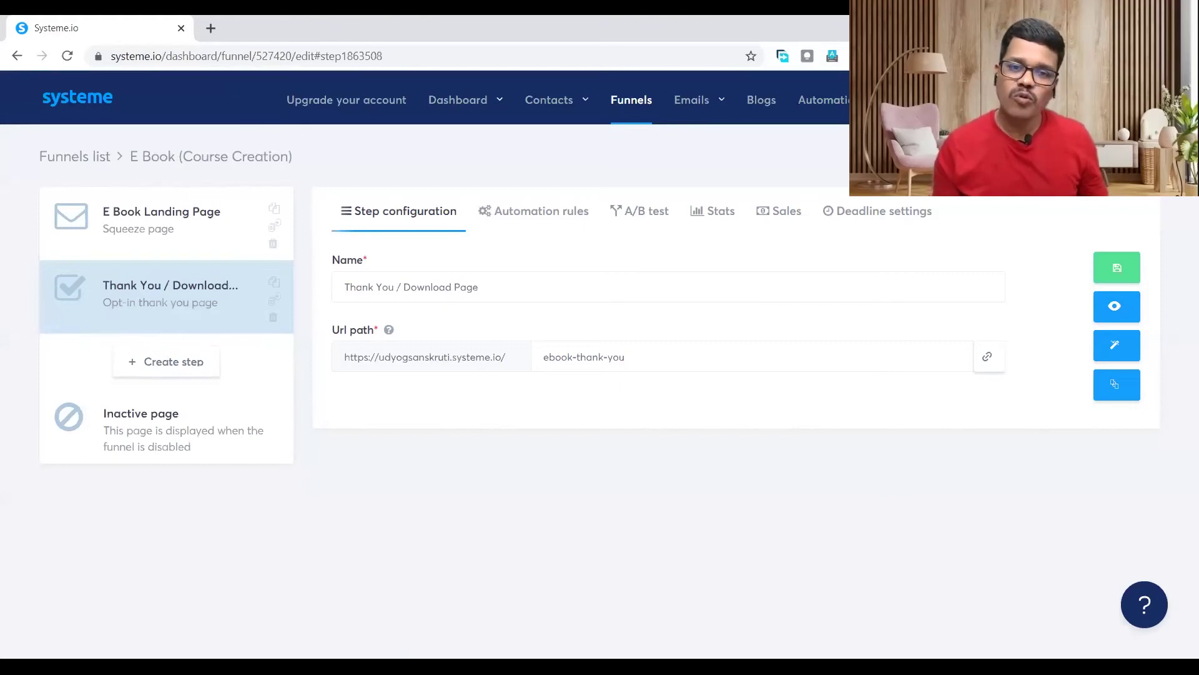
Step: Open the E Book Landing Page step (path ebook) and view its still-empty automation rules
left_click(156, 237)
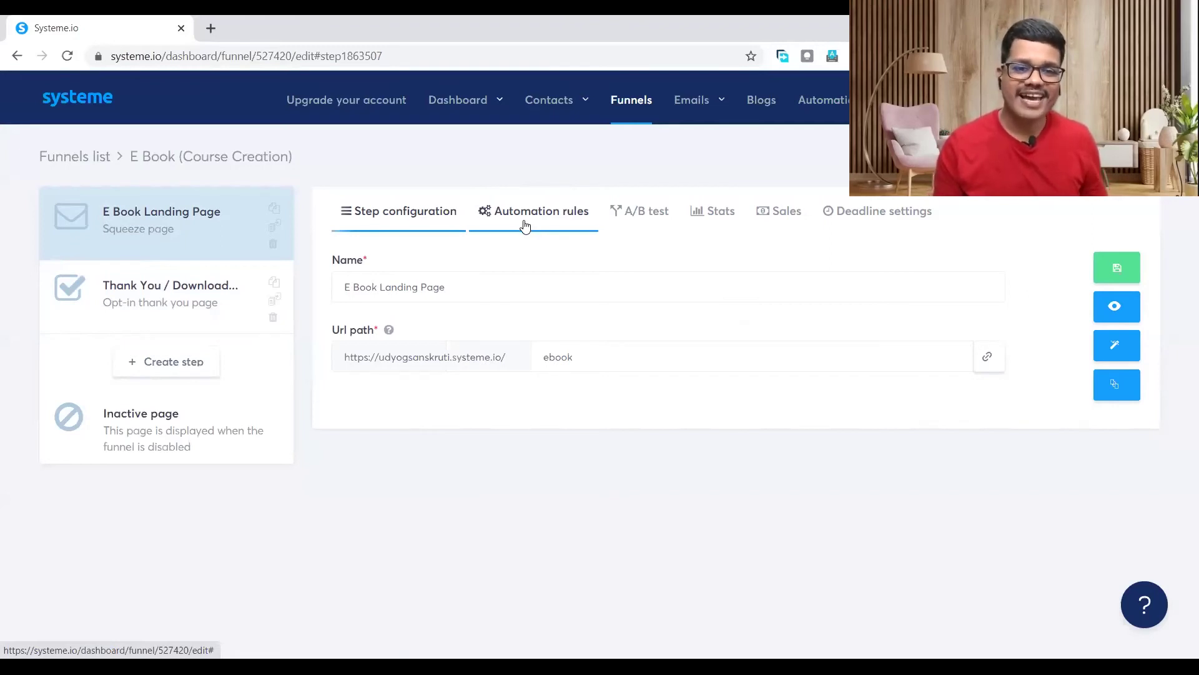
left_click(525, 225)
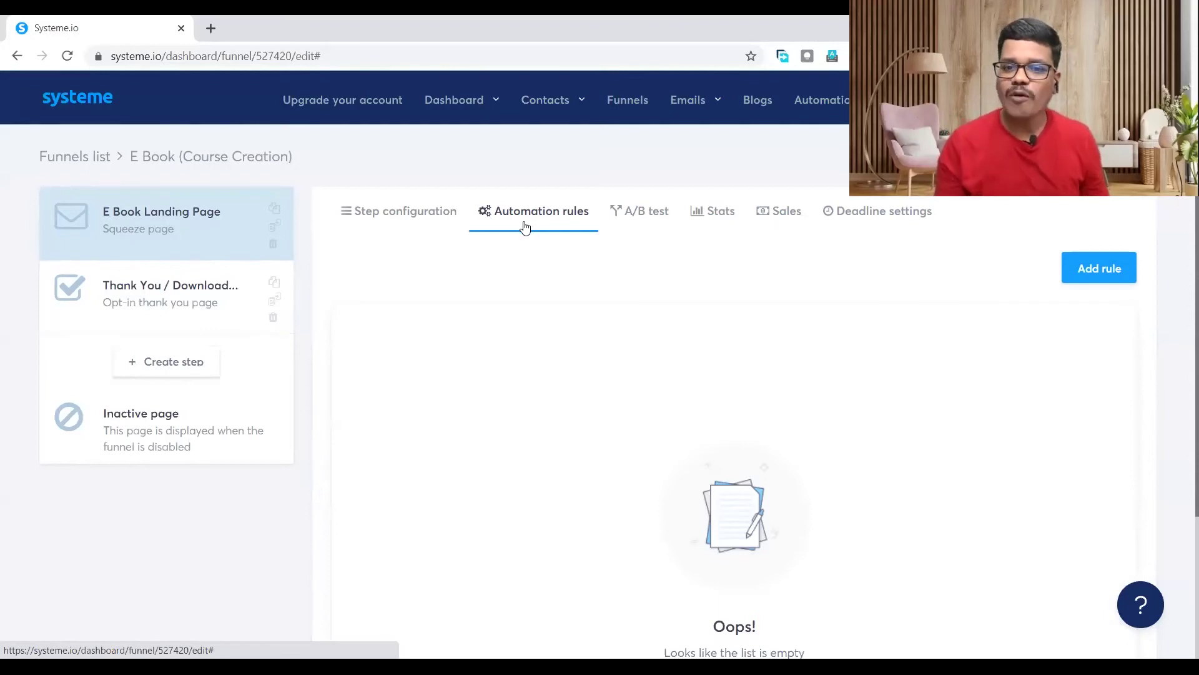
Step: Add a rule triggered by 'Funnel step form subscribed' and bring up the Add action dialog
left_click(1093, 279)
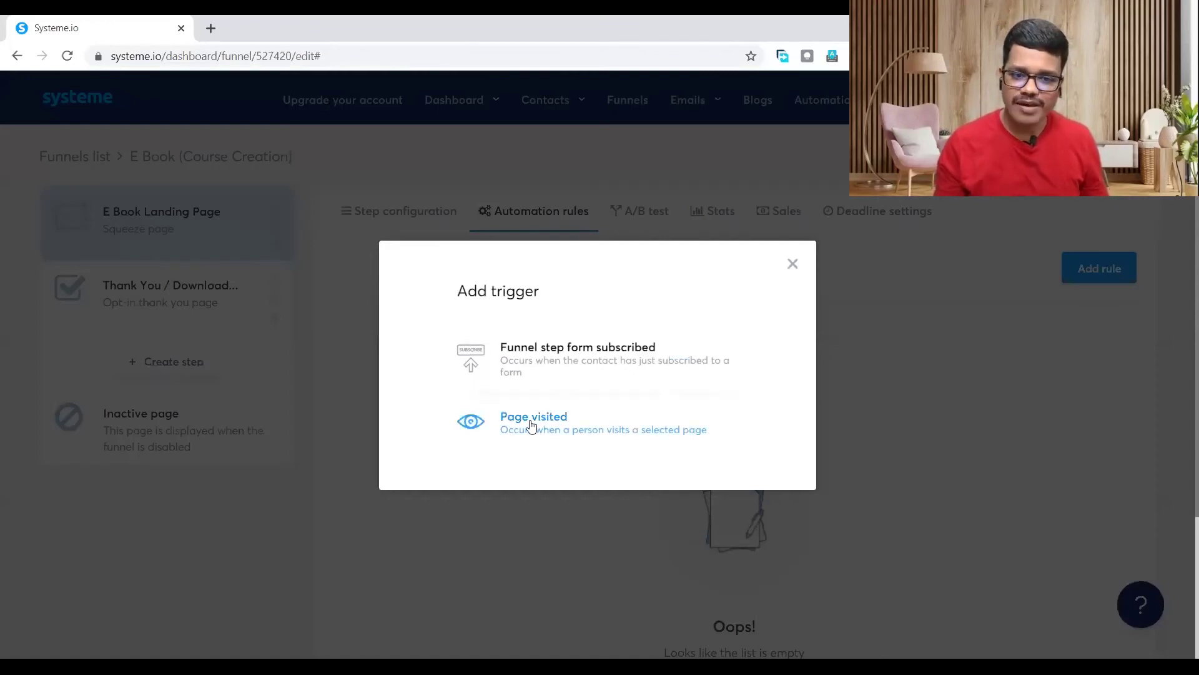
left_click(552, 361)
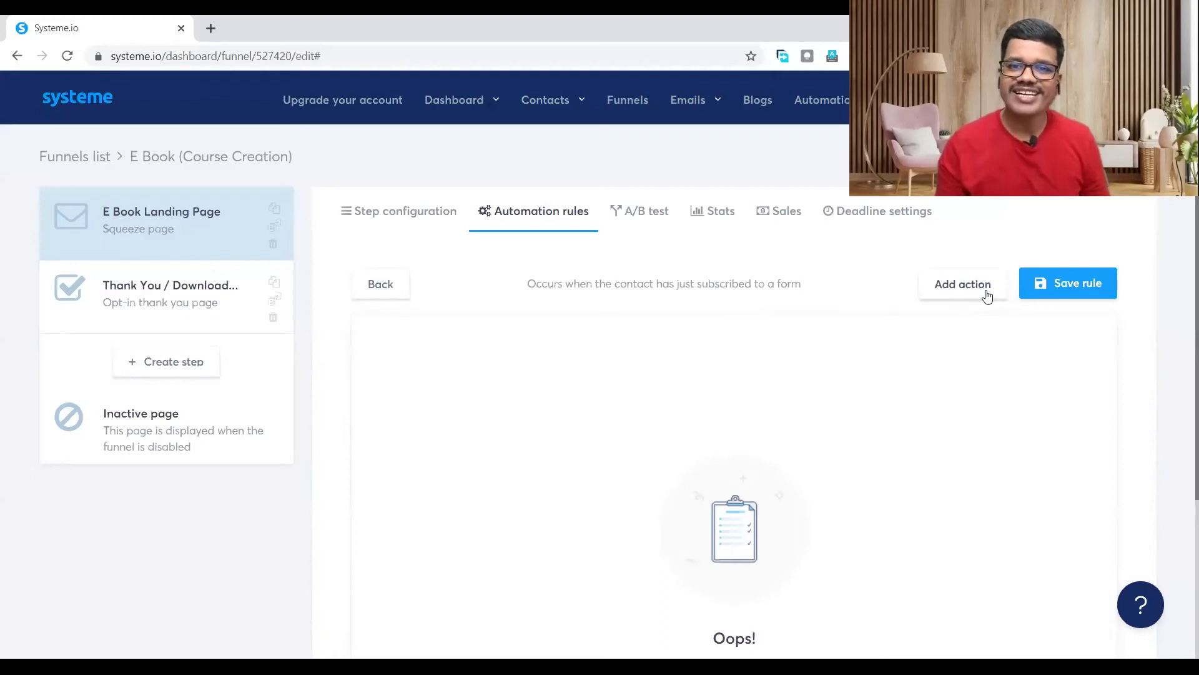
left_click(986, 294)
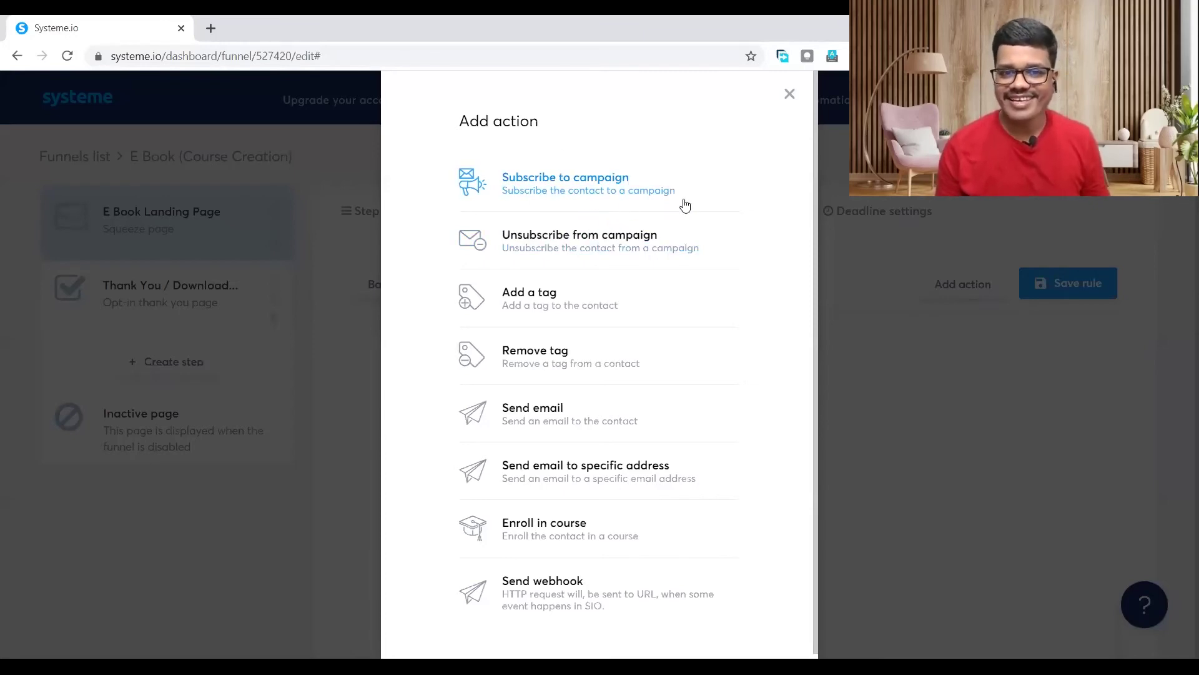
Step: Add a Subscribe to campaign action for E-Book Course Creation and save the rule
left_click(580, 182)
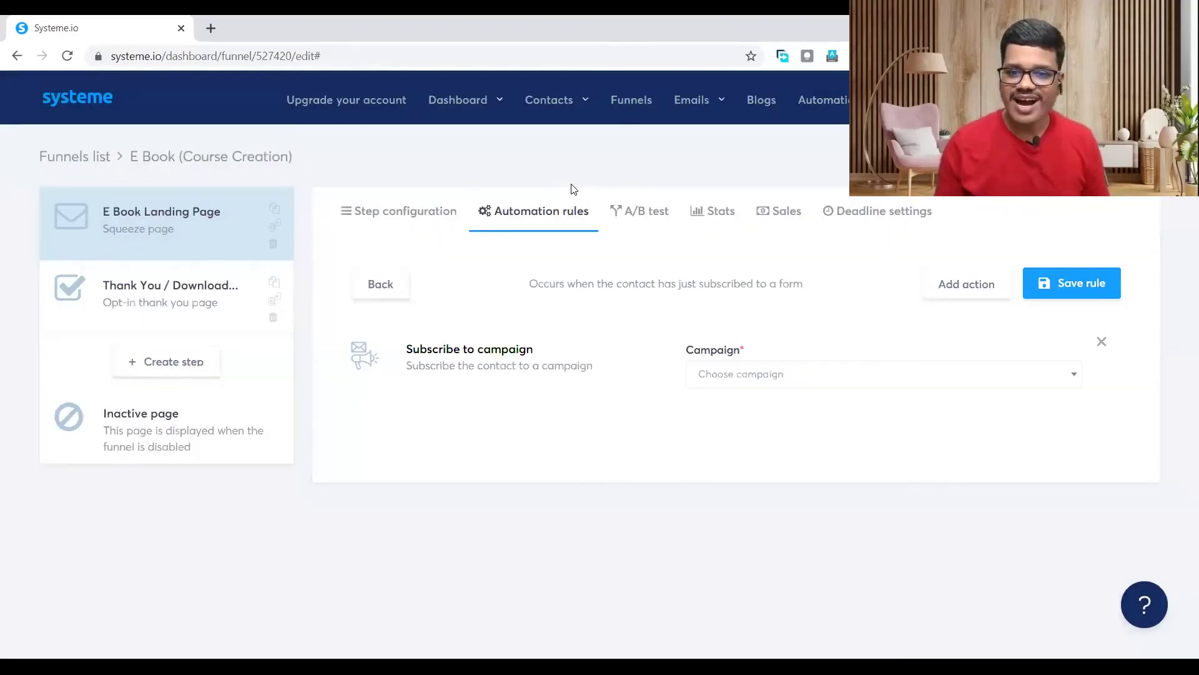
left_click(744, 376)
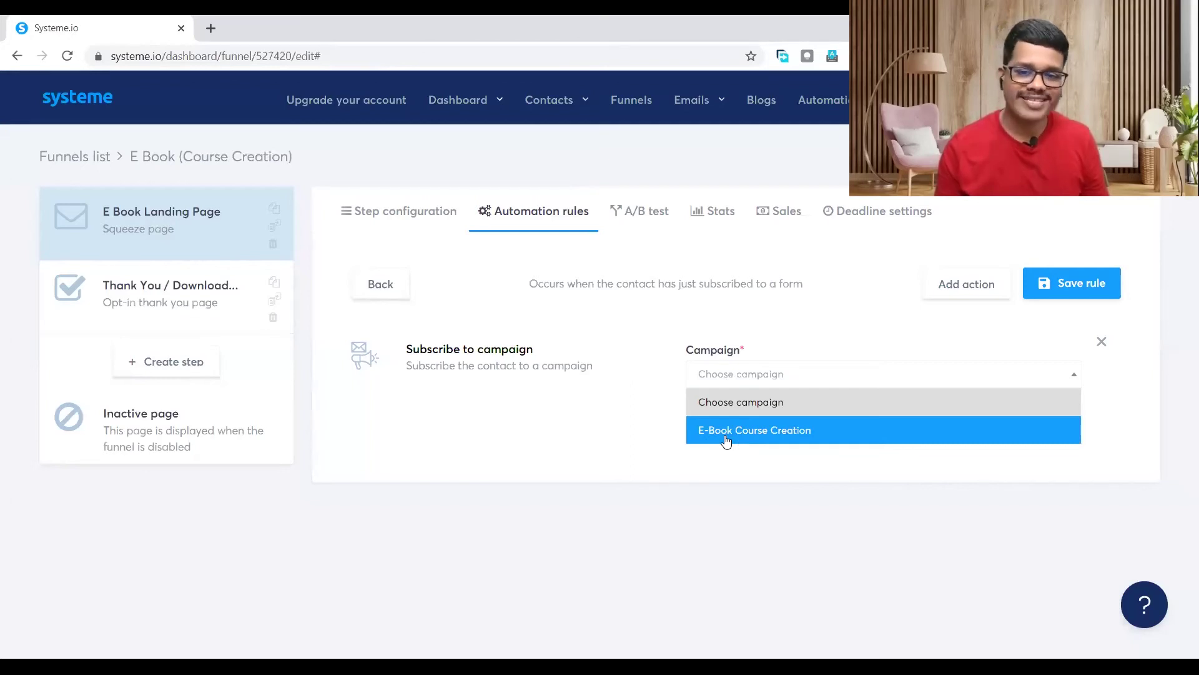
left_click(726, 439)
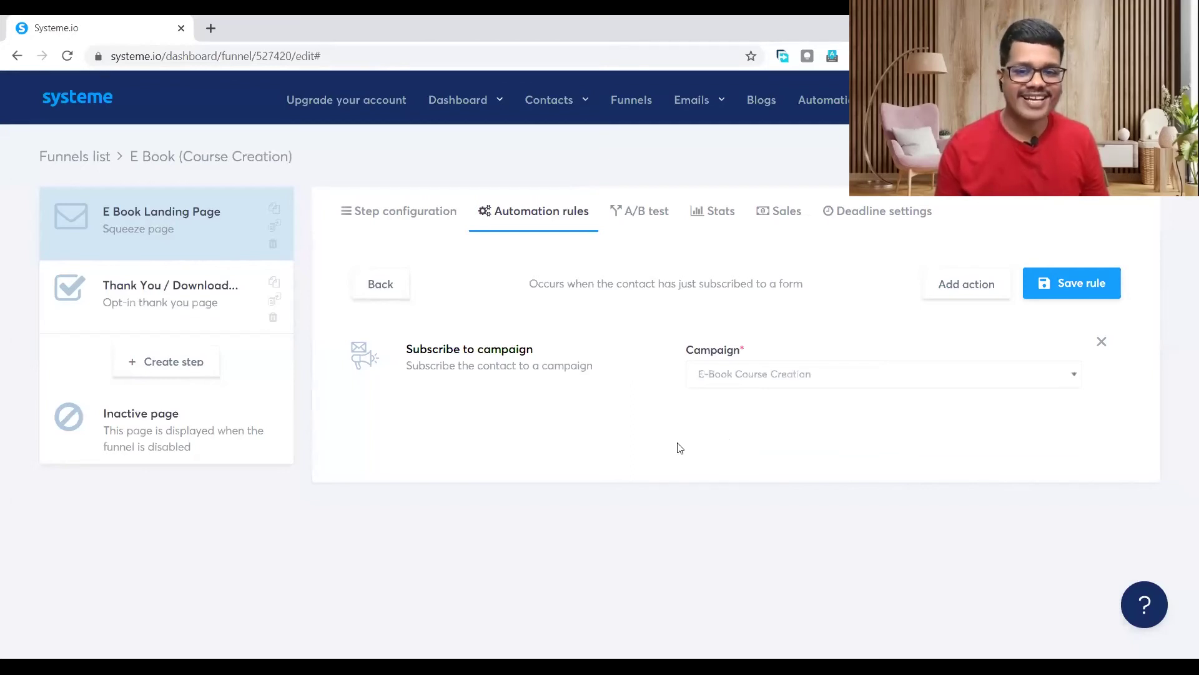
left_click(1081, 285)
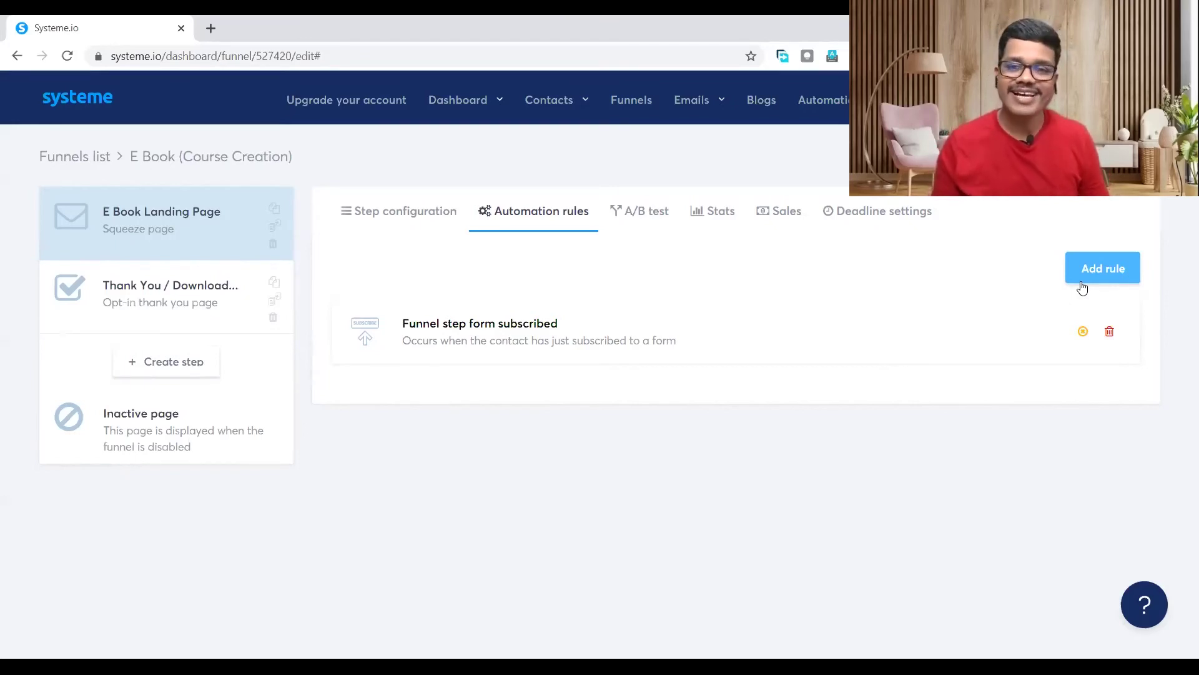
left_click(1081, 286)
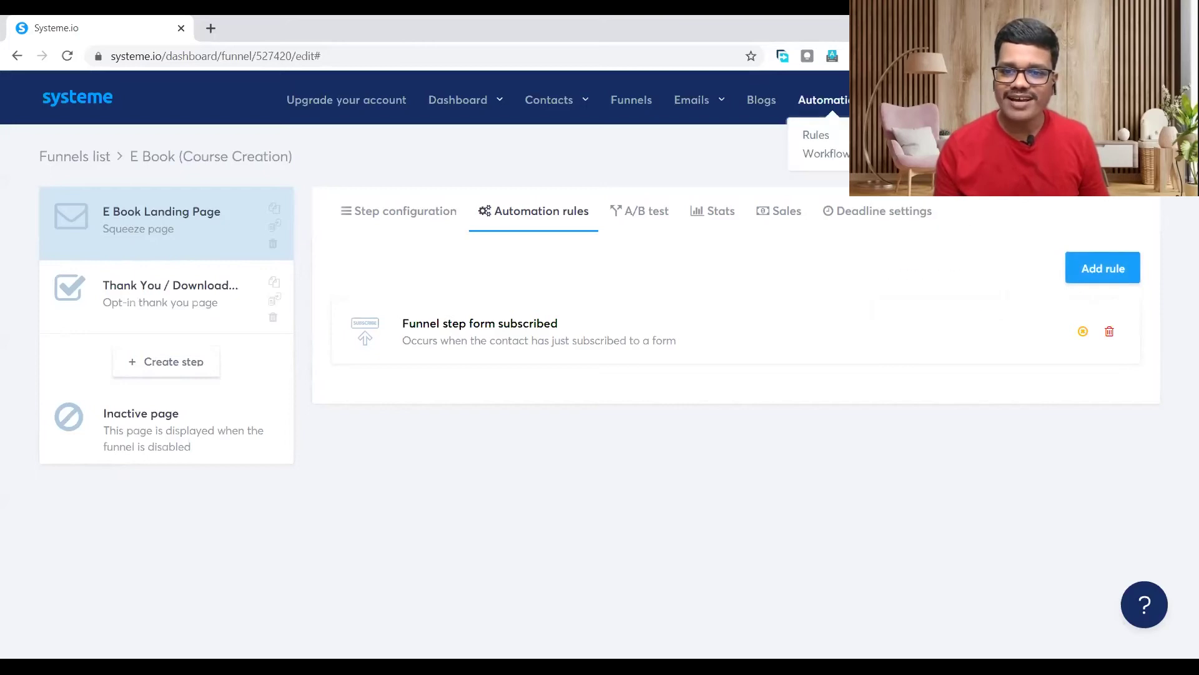
Step: Go to the Campaigns list under the Emails menu
mouse_move(705, 112)
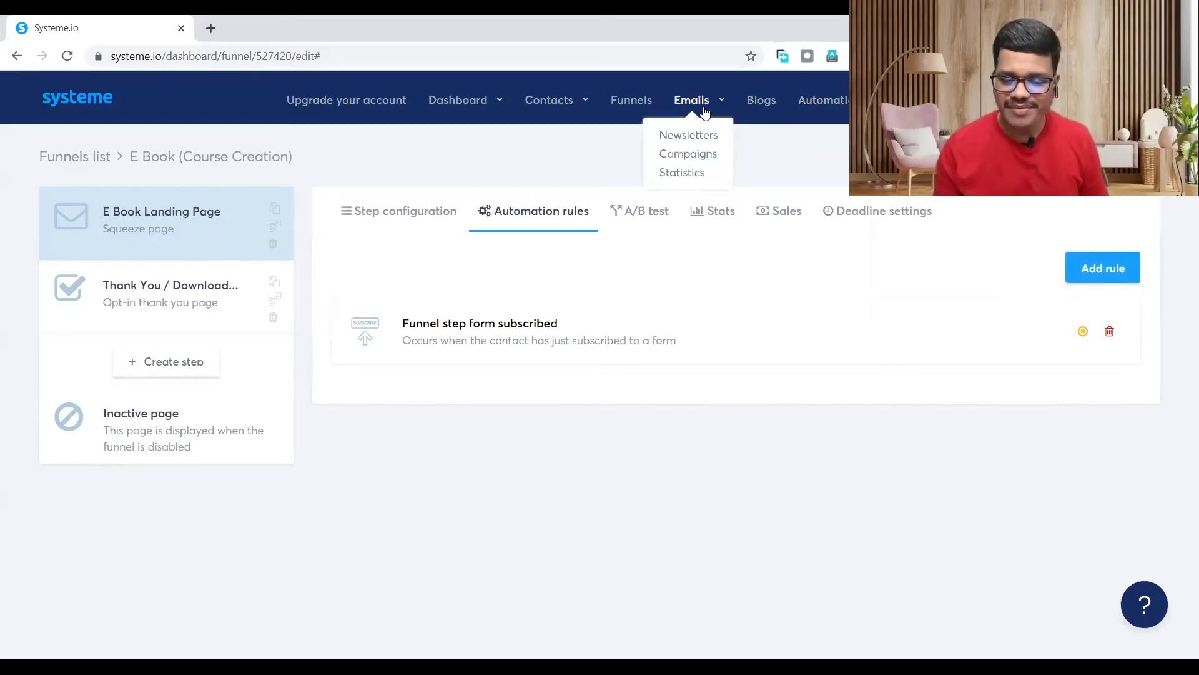
left_click(699, 155)
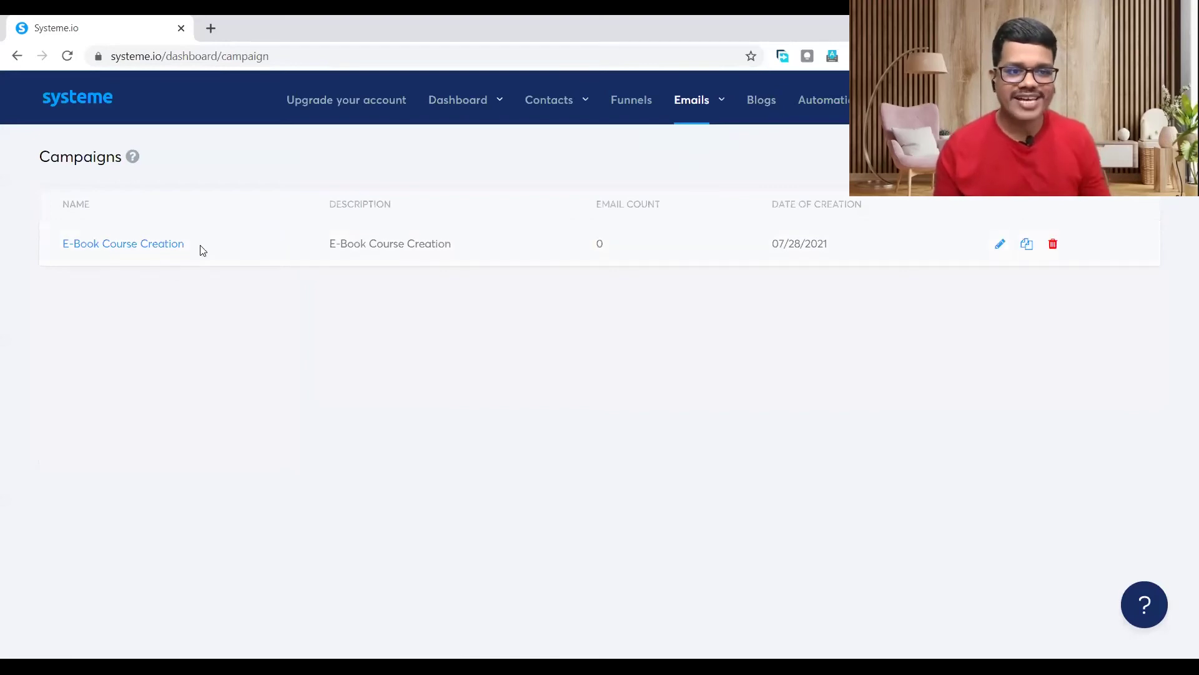
Step: In the E-Book Course Creation campaign, enter the sender's name and email and paste the Marathi subject
left_click(155, 249)
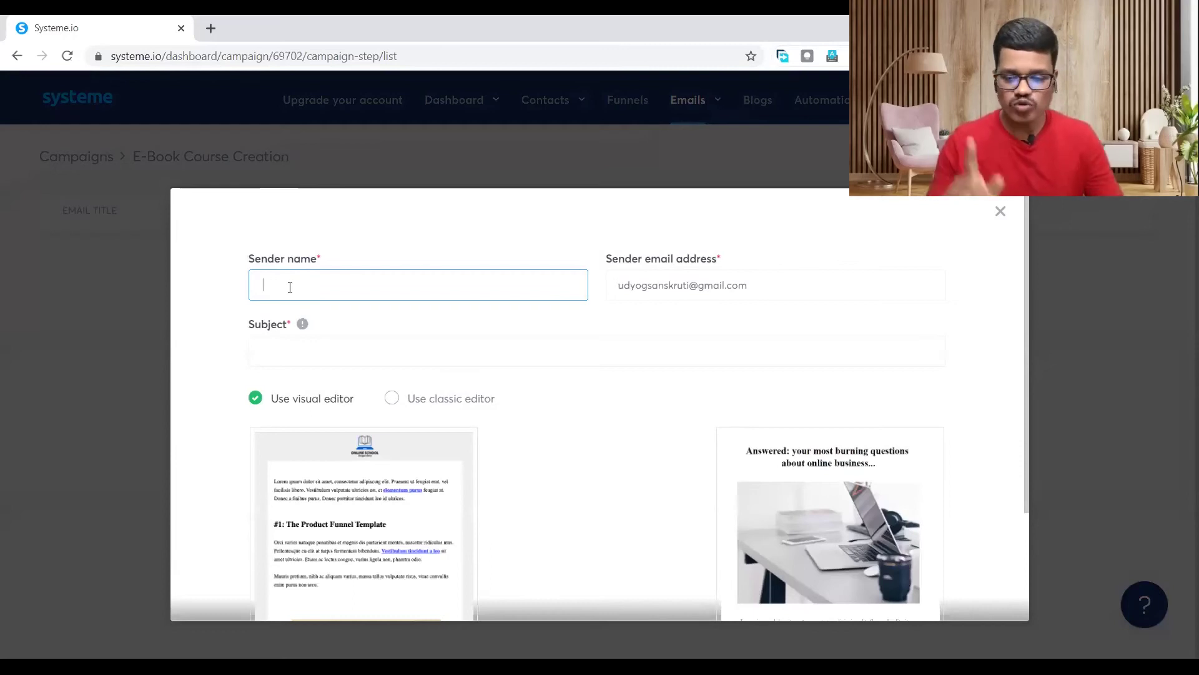
type("Jotir")
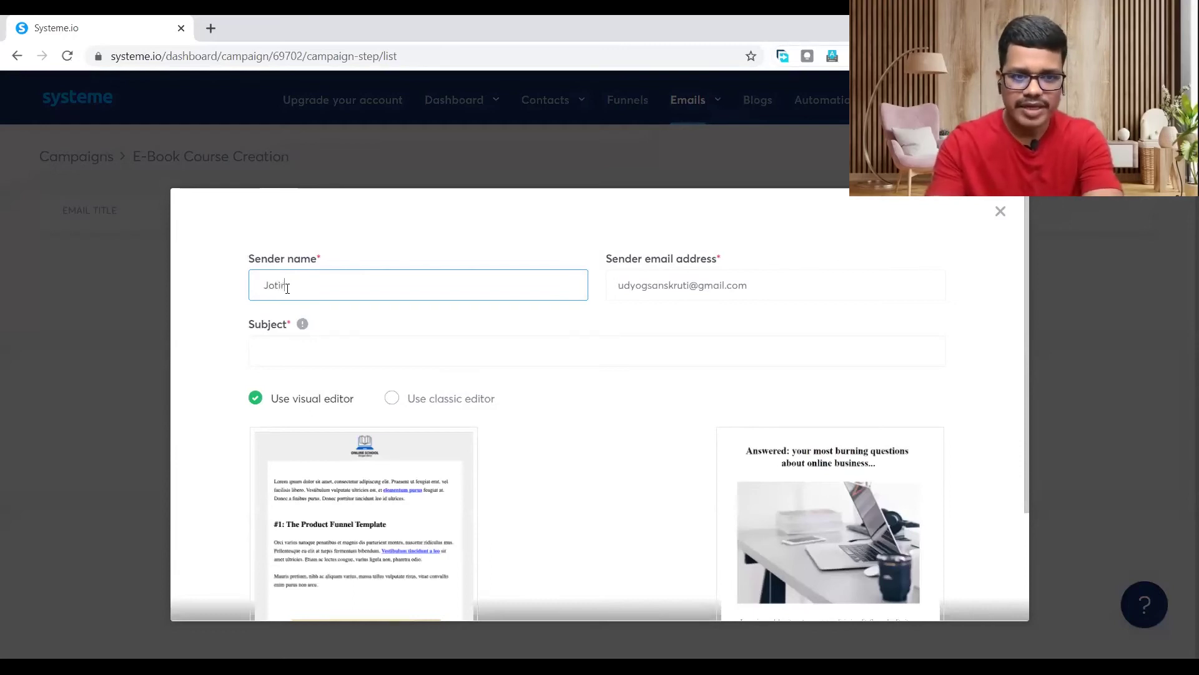
type("am Sapkal")
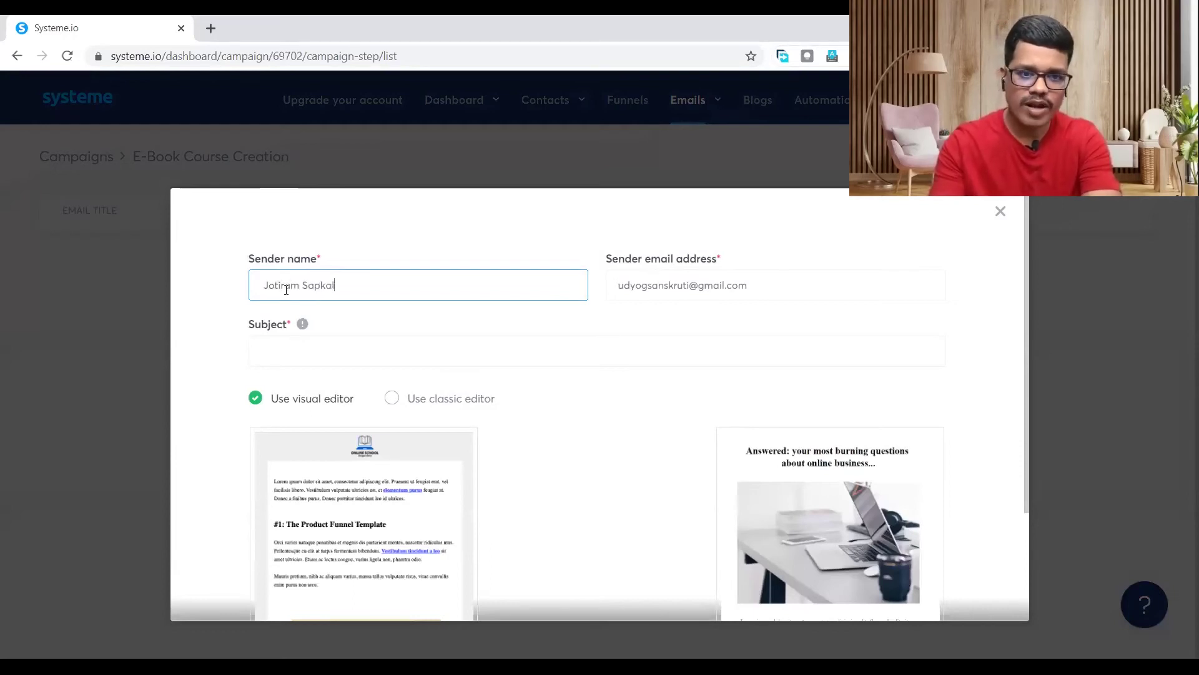
key("Tab")
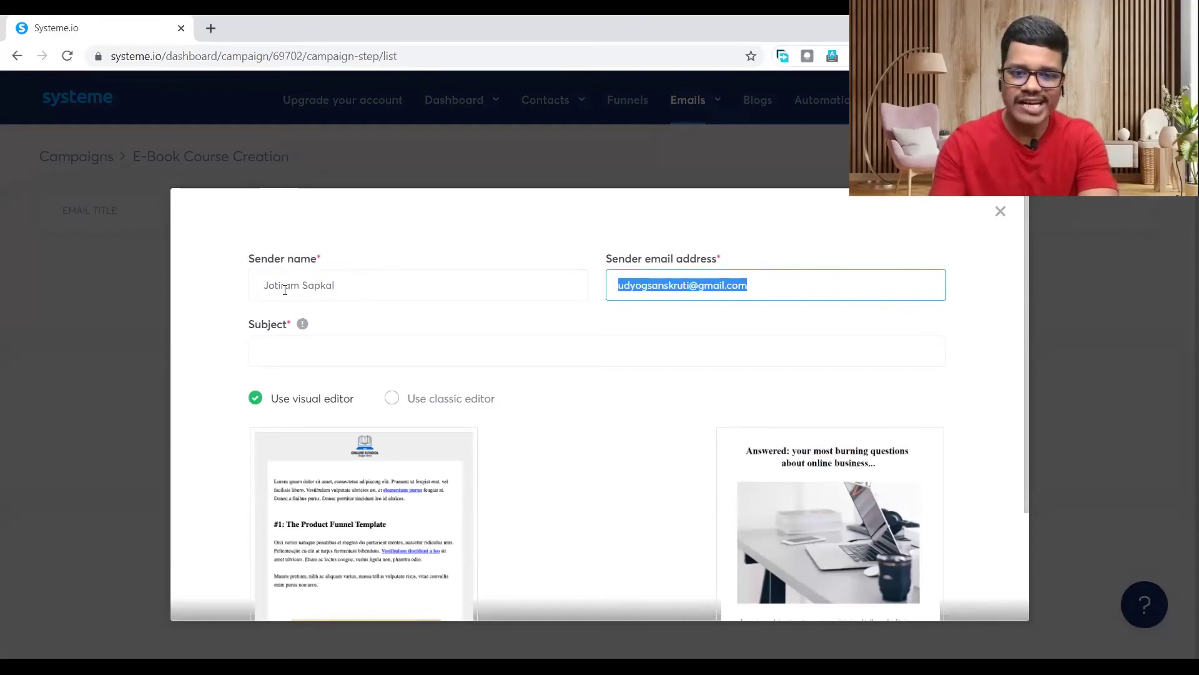
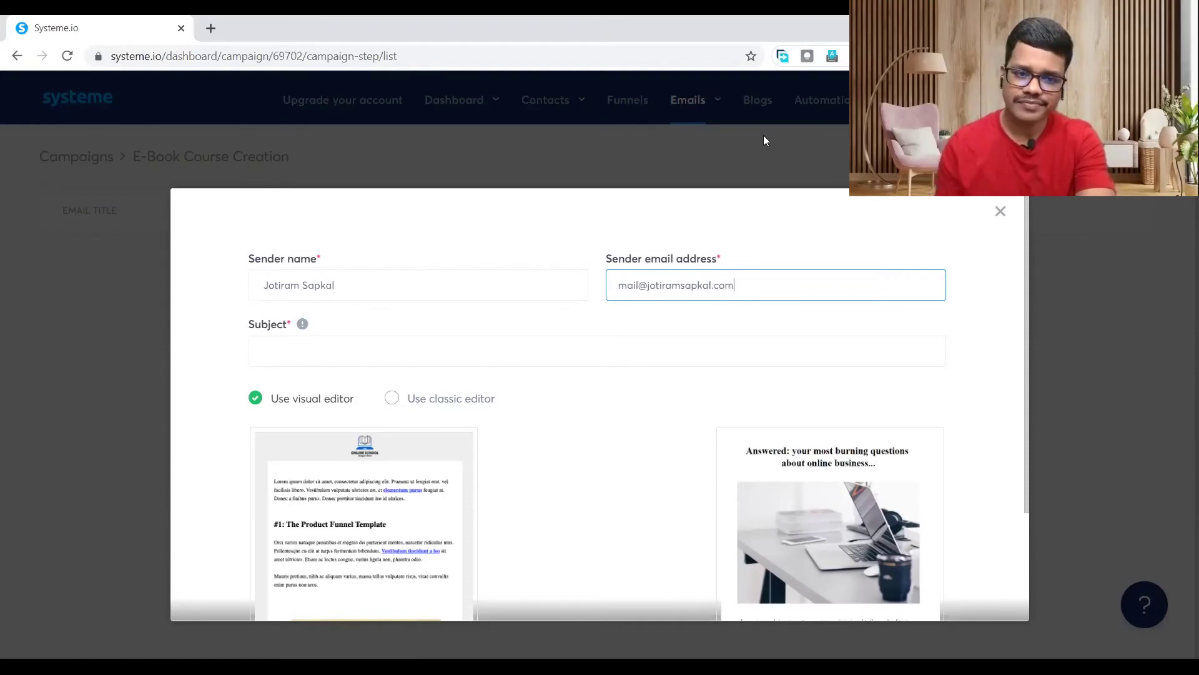
left_click(305, 345)
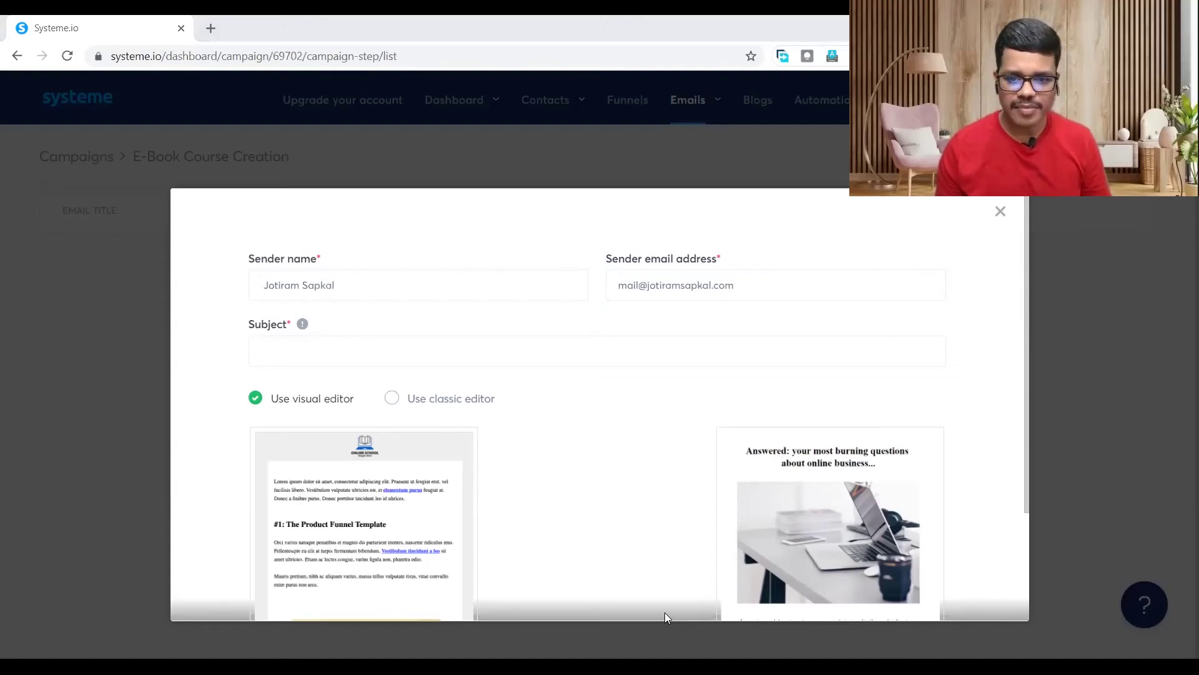
left_click(289, 351)
type("ई - बुक डाऊनलोड करा ...")
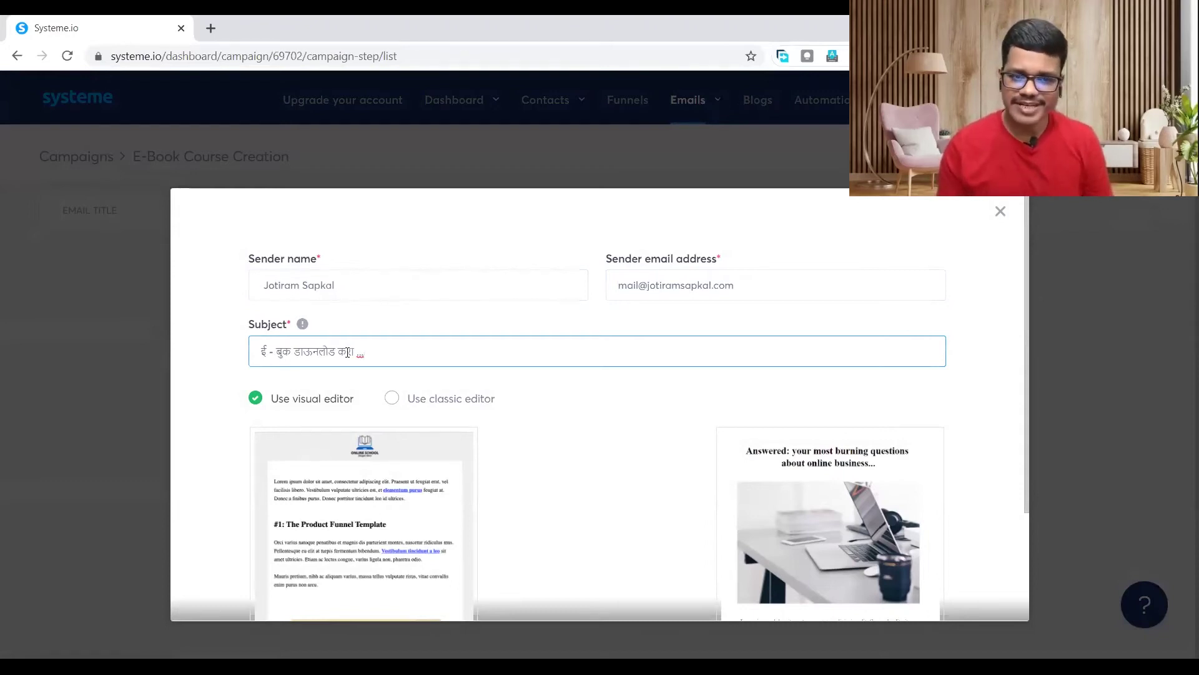
Step: Keep the visual editor with the first template and create the email
scroll(366, 399, "down", 2)
scroll(368, 403, "up", 1)
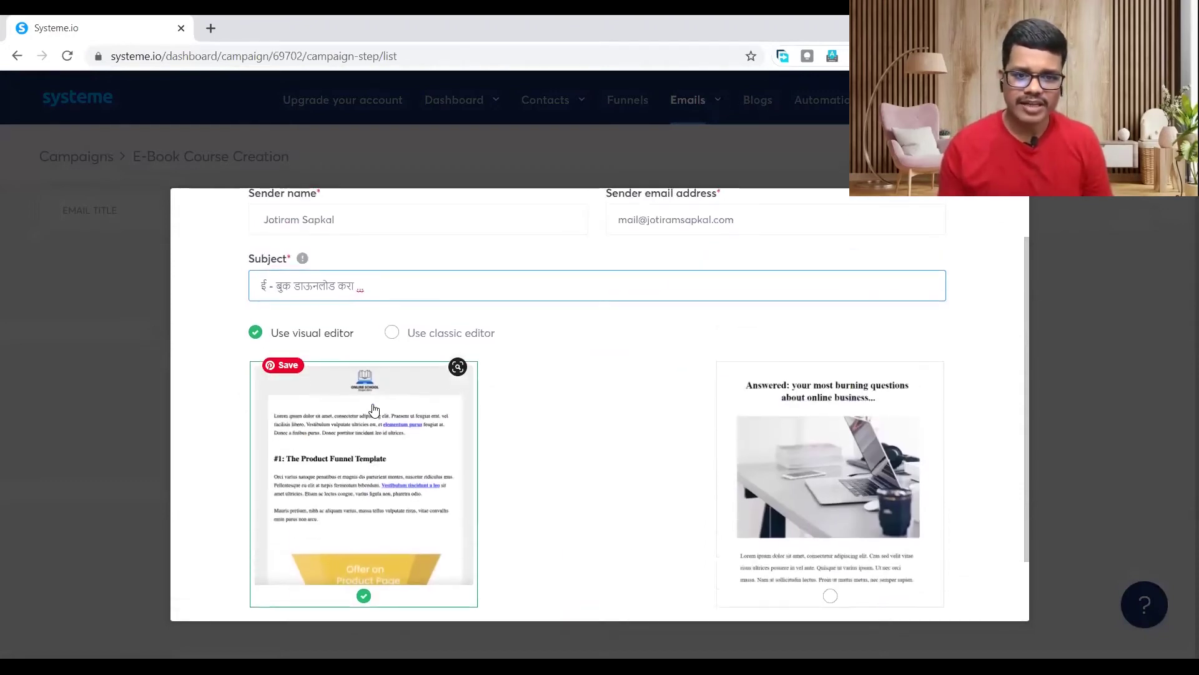
left_click(441, 340)
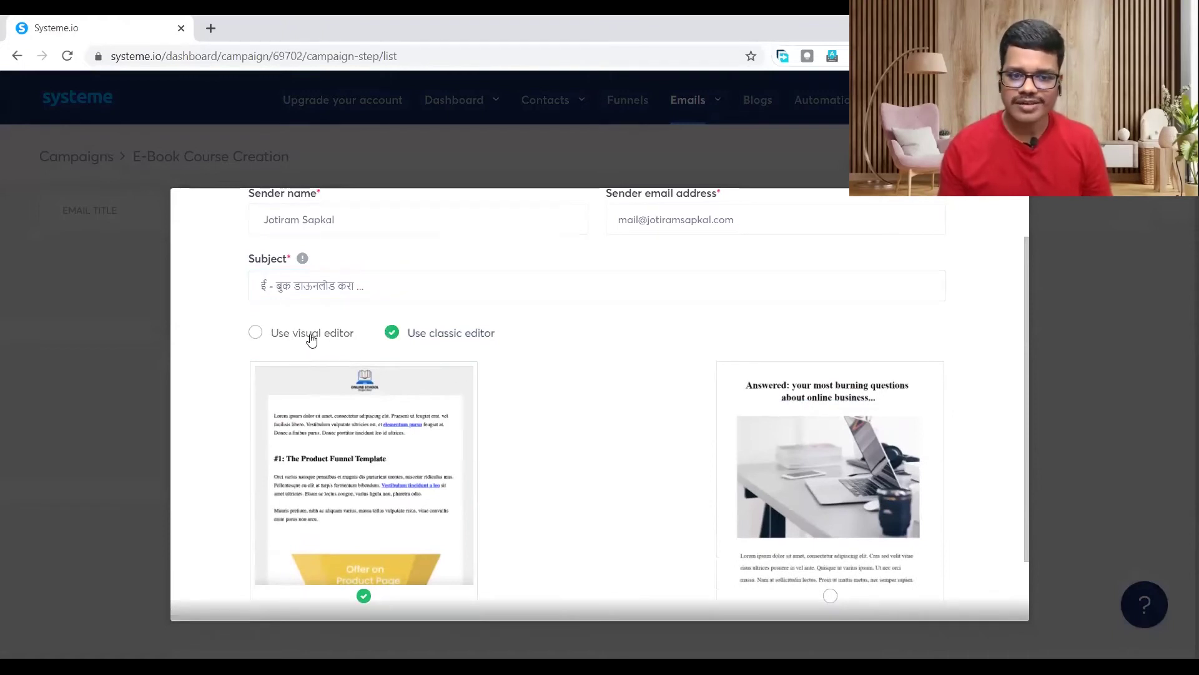
left_click(296, 340)
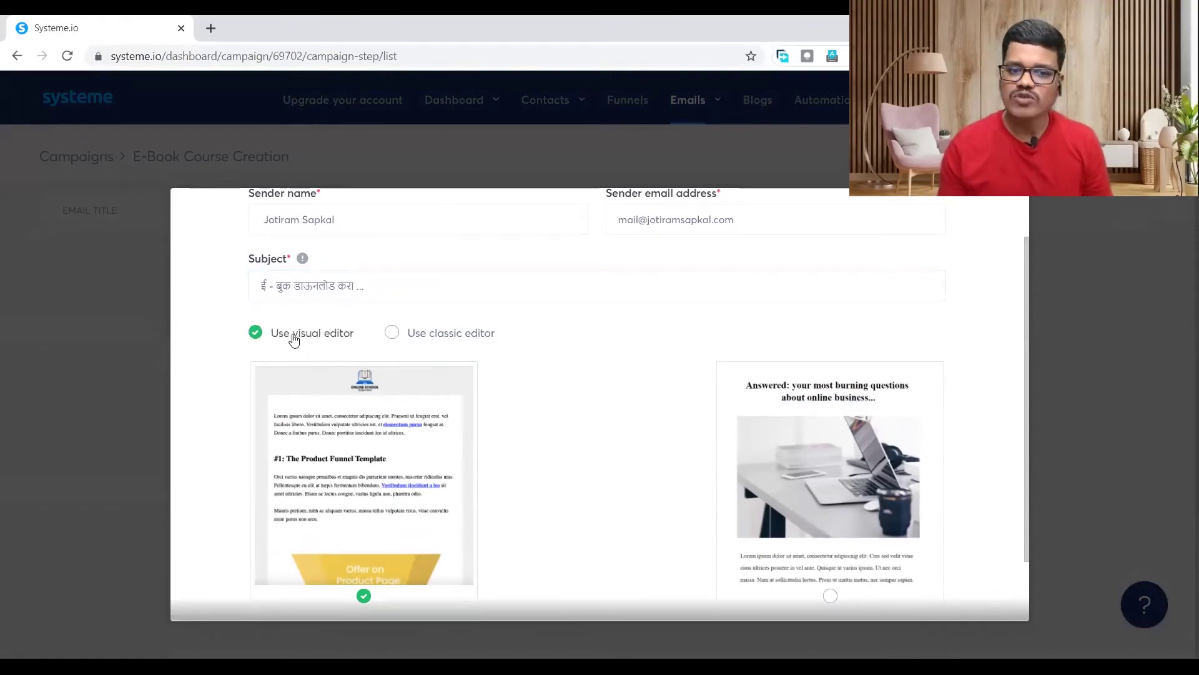
scroll(327, 367, "down", 2)
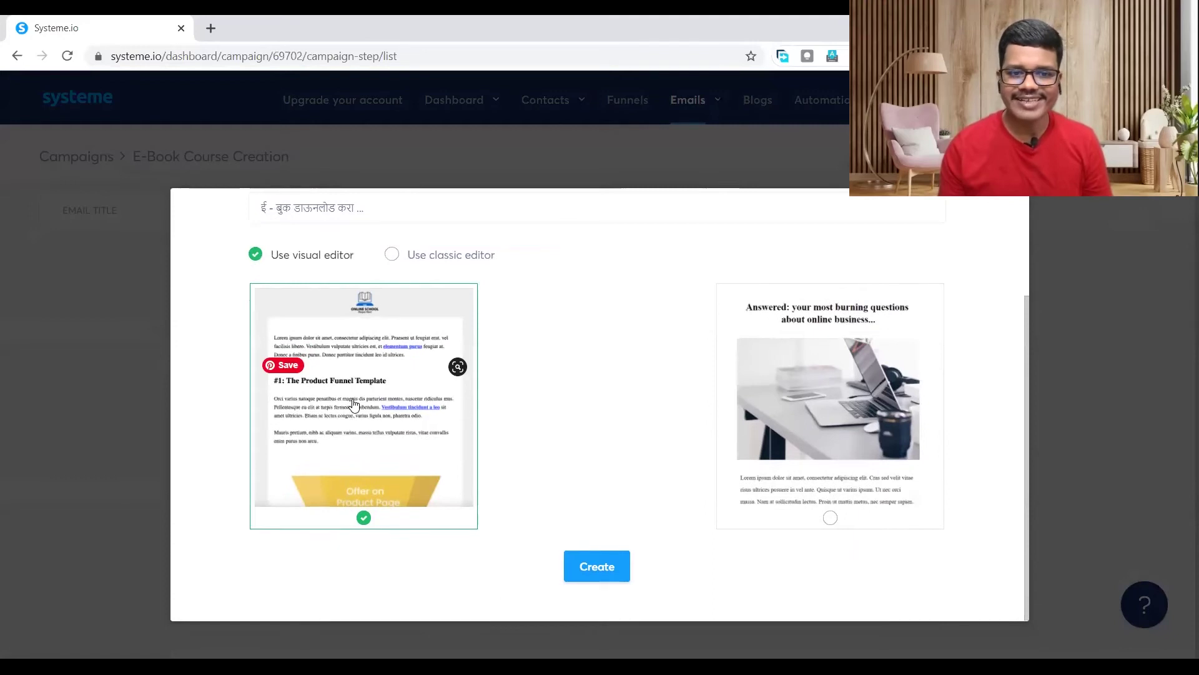
scroll(356, 405, "up", 2)
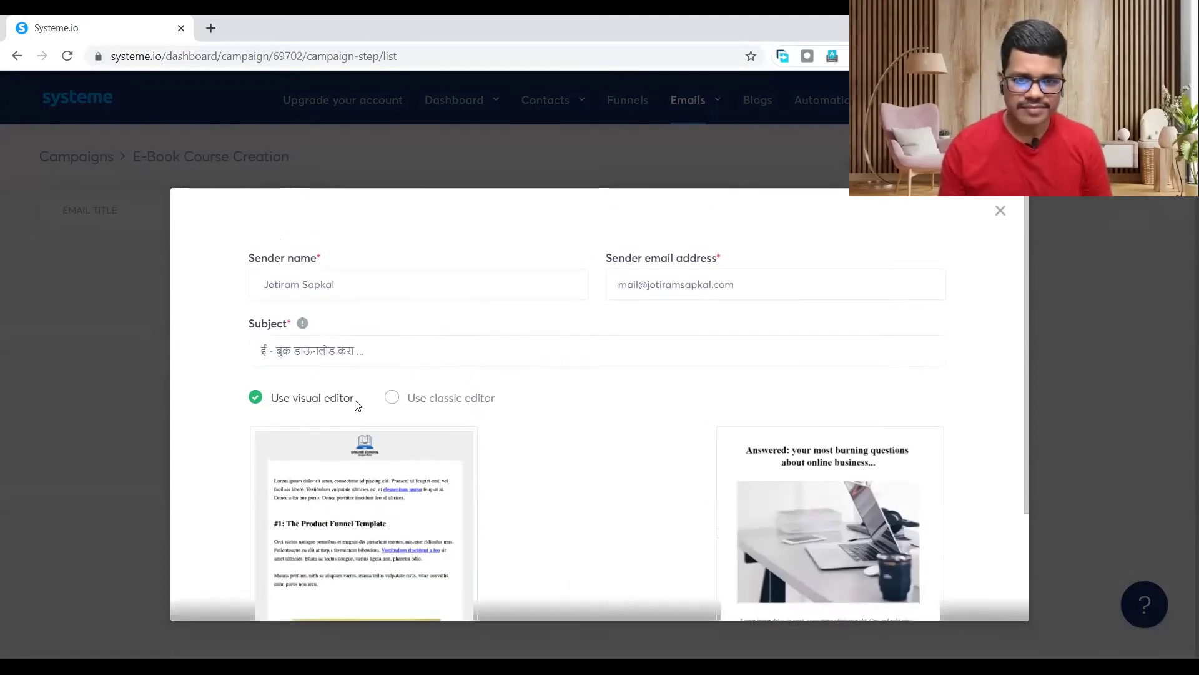
scroll(362, 393, "down", 2)
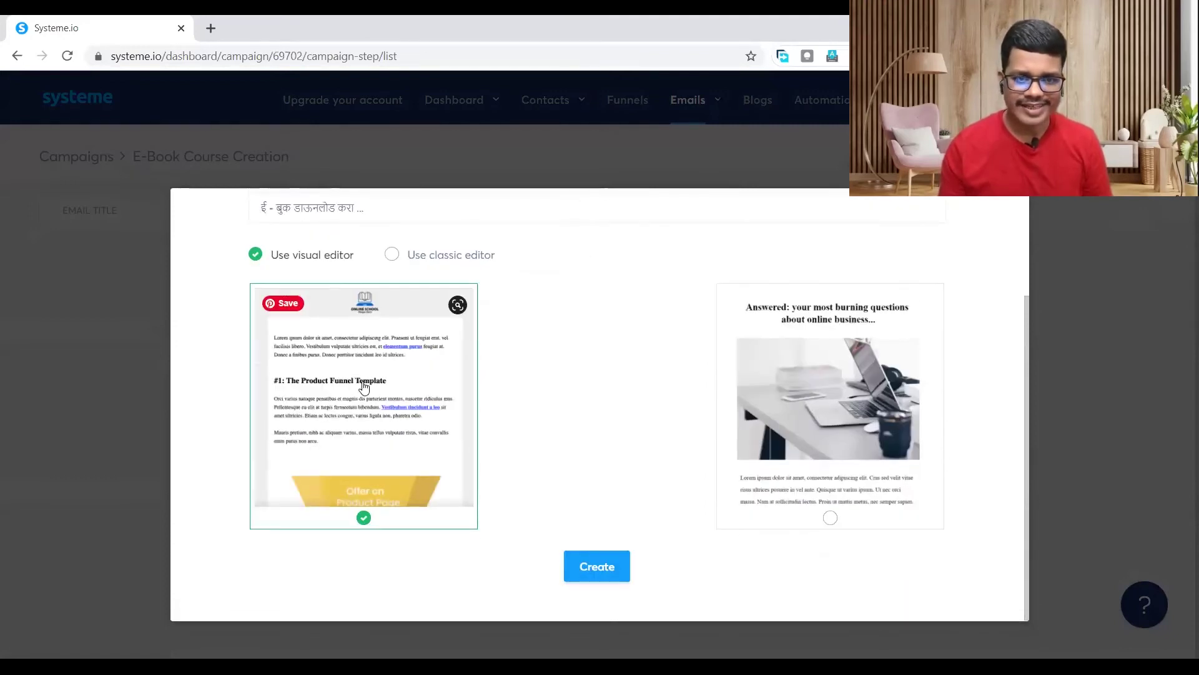
left_click(596, 568)
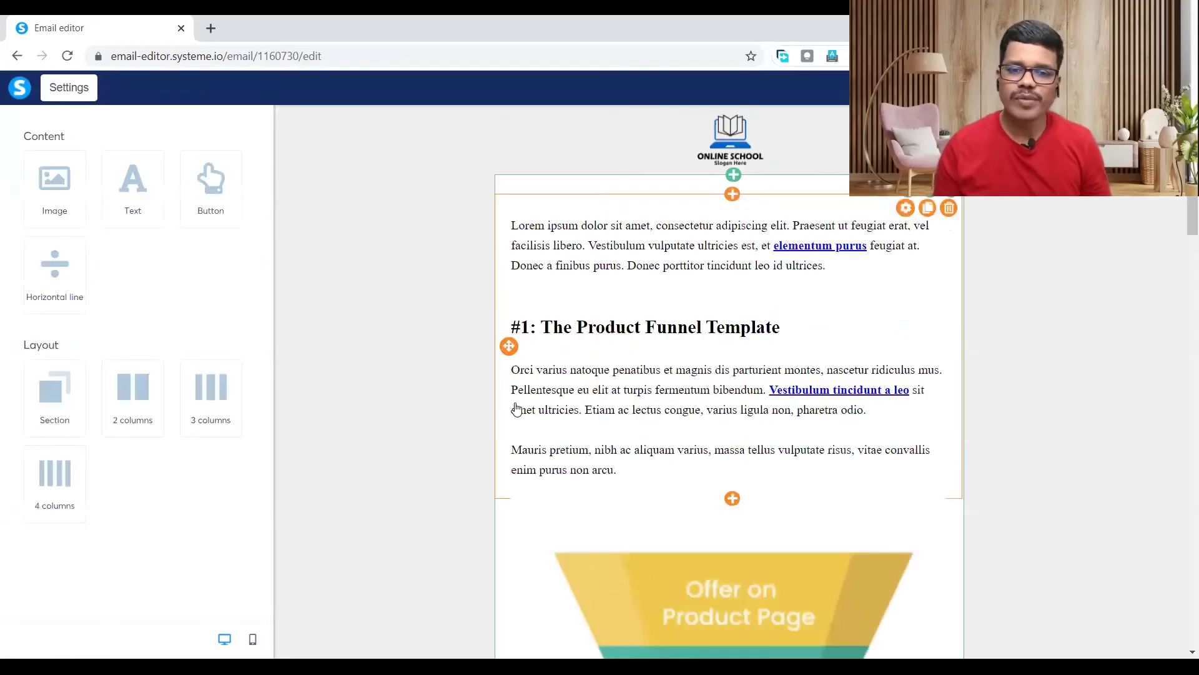
Step: Replace the header image with the uploaded logo file and shrink it to size 110
left_click(735, 141)
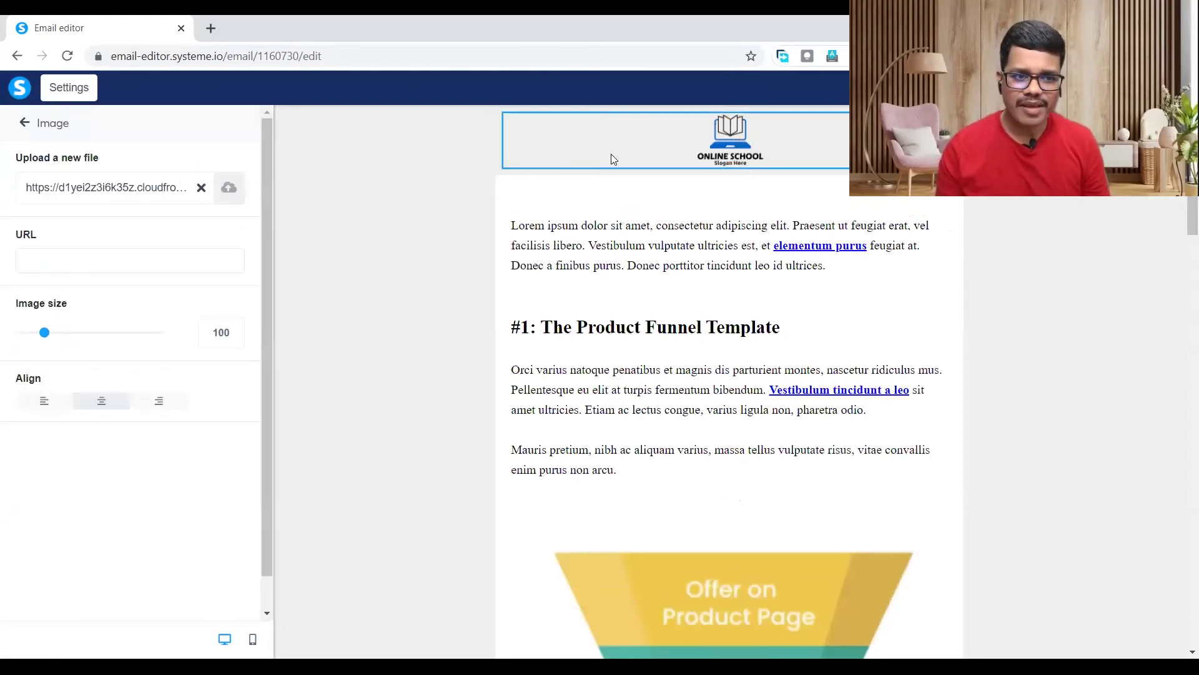
left_click(229, 191)
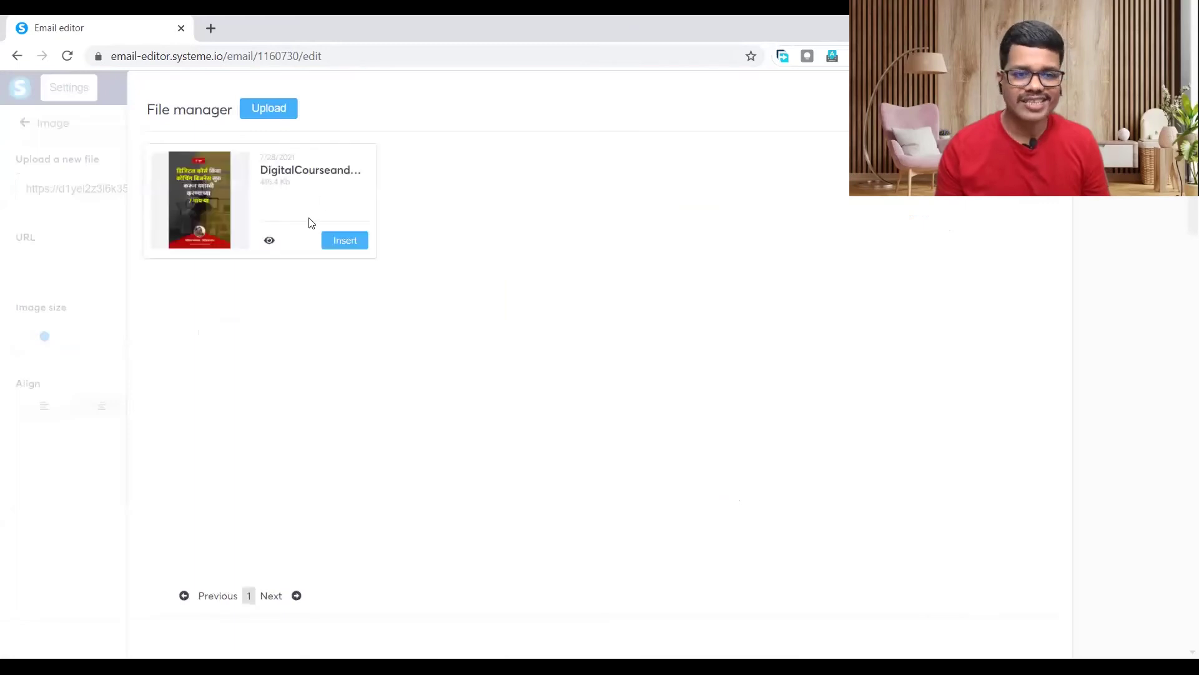
left_click(280, 110)
left_click(874, 273)
double_click(874, 273)
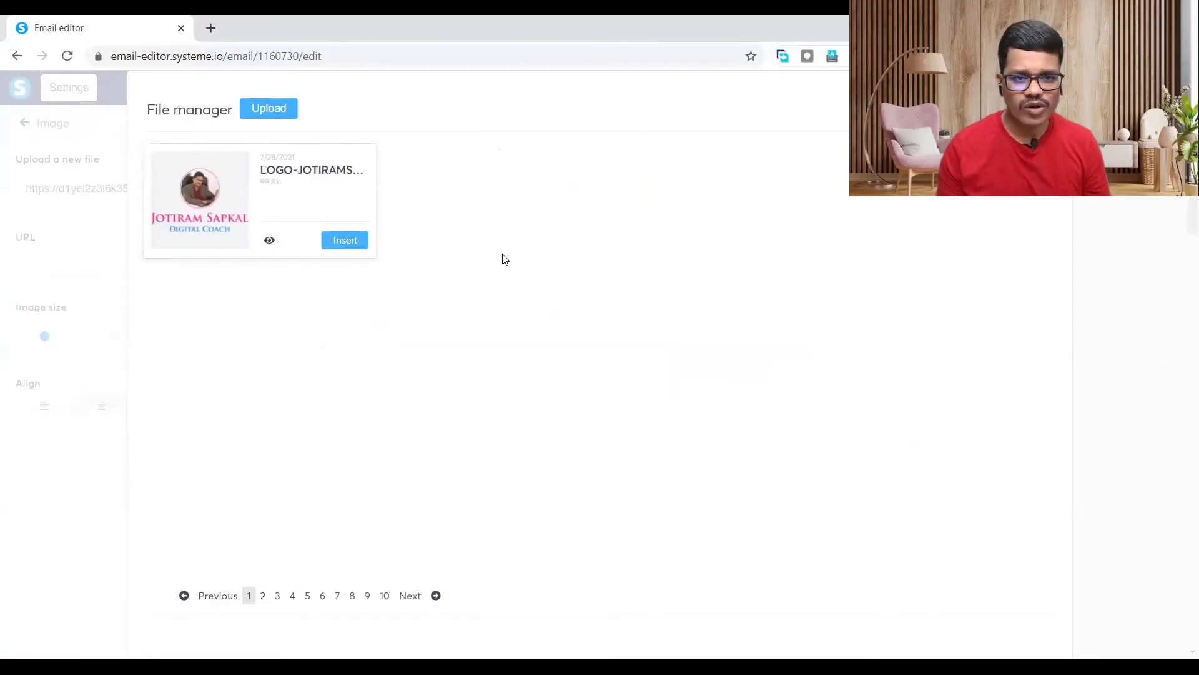
left_click(344, 241)
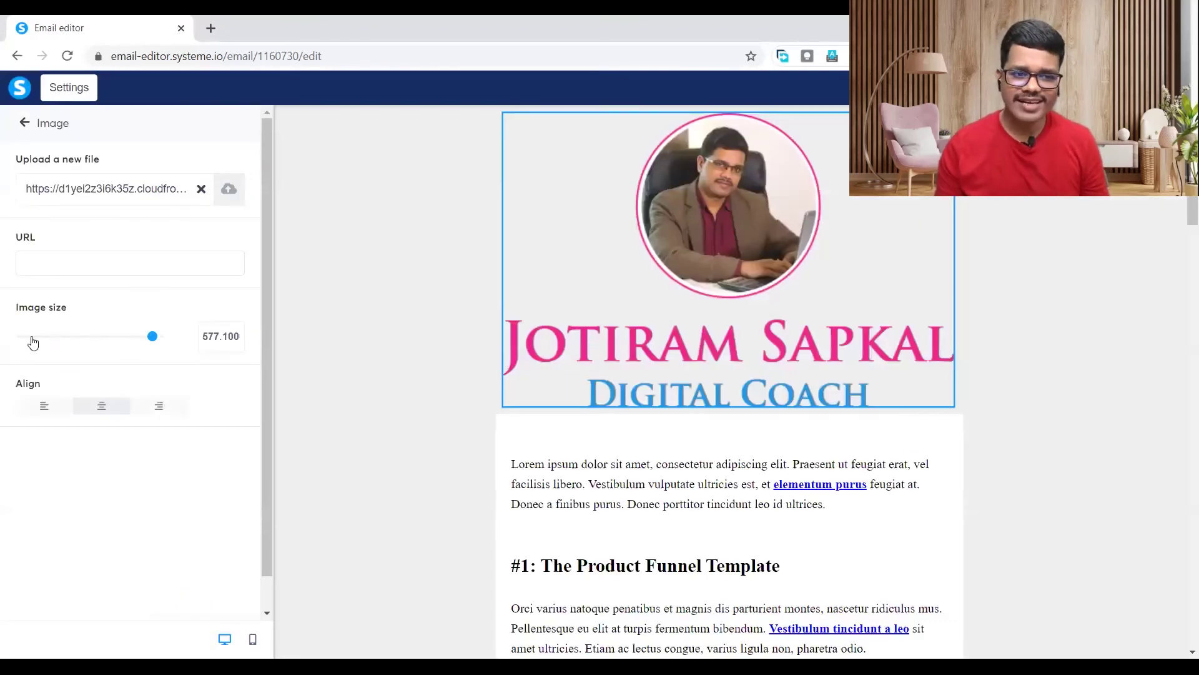
left_click_drag(151, 337, 48, 344)
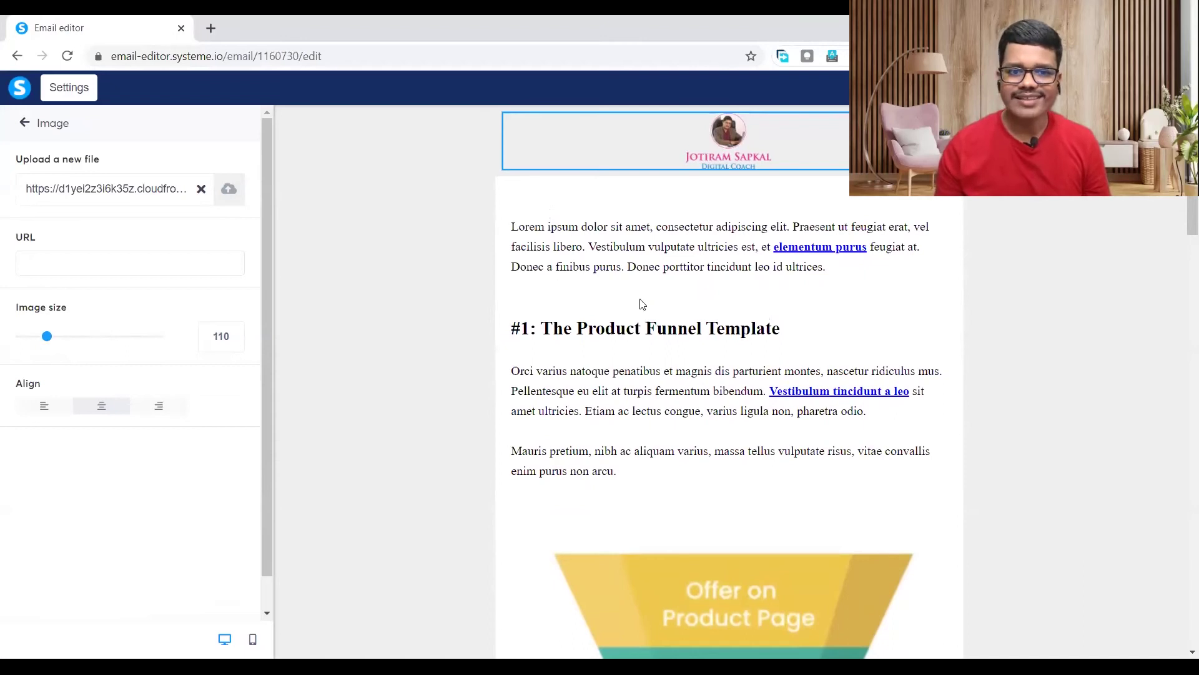
left_click(666, 234)
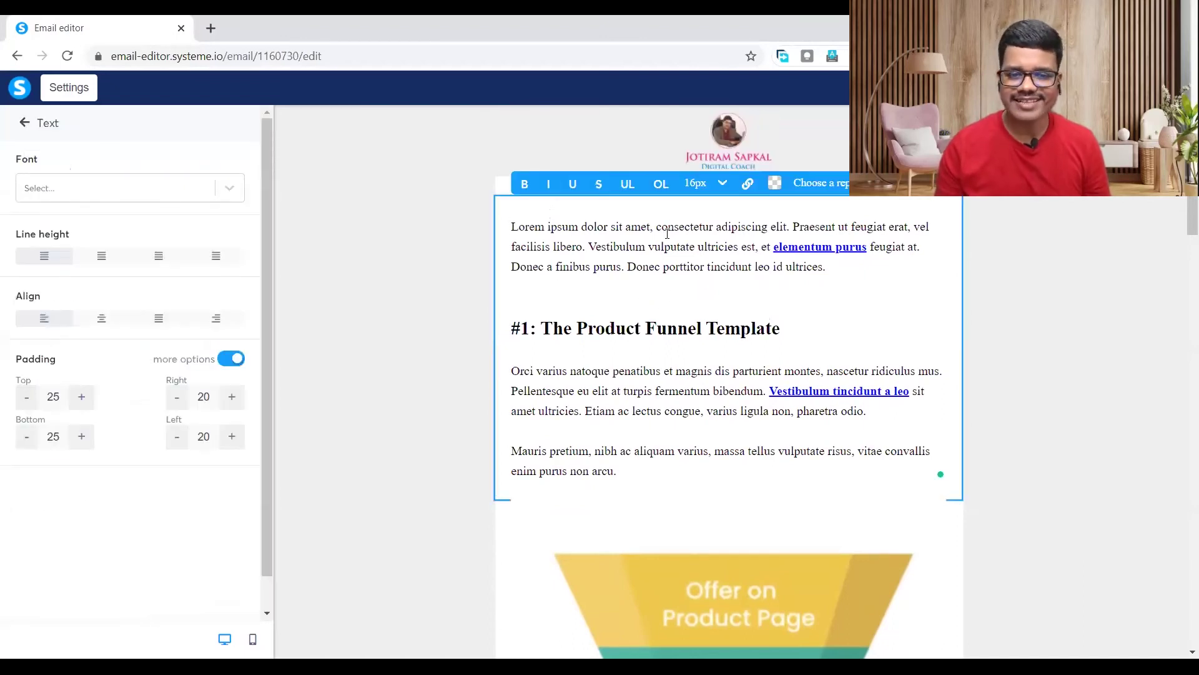
Step: Paste the Marathi message over the placeholder paragraph and remove the blank lines after नमस्कार
triple_click(667, 235)
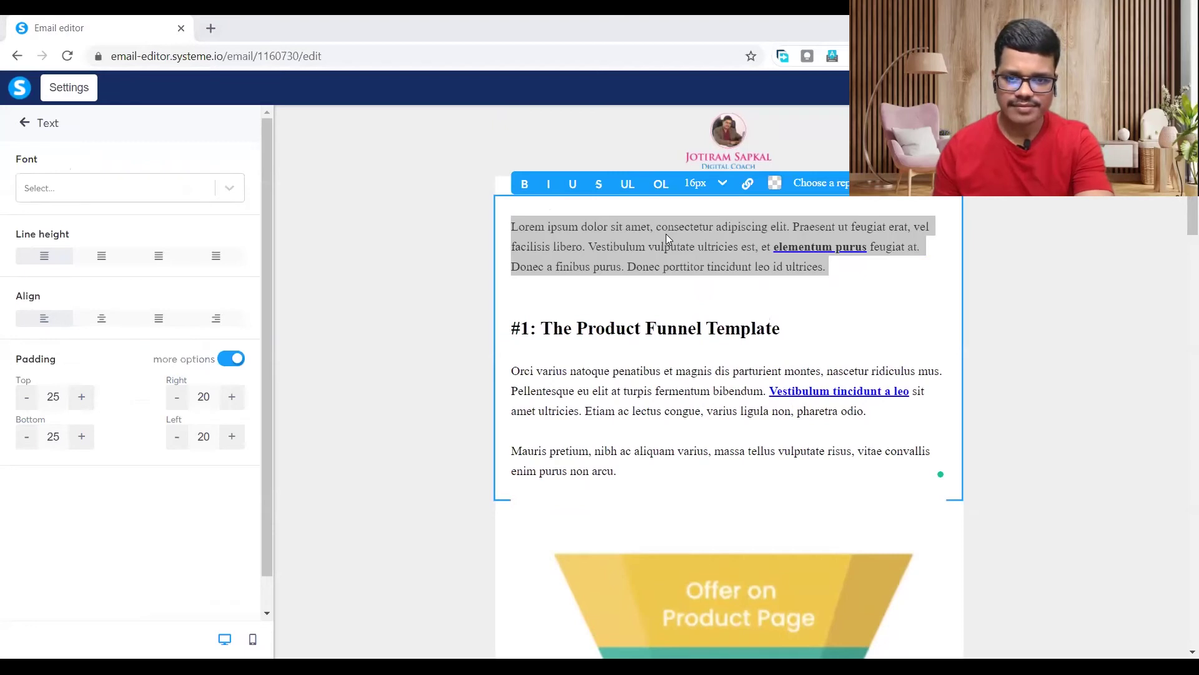
triple_click(535, 248)
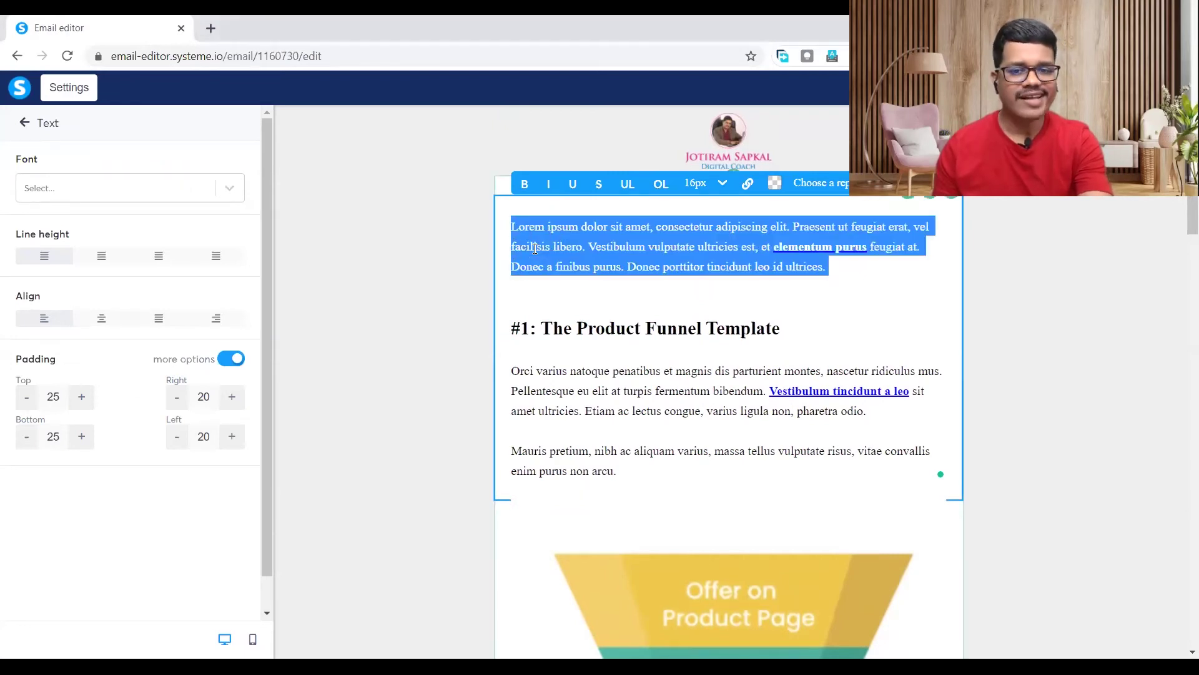
key("ctrl+a")
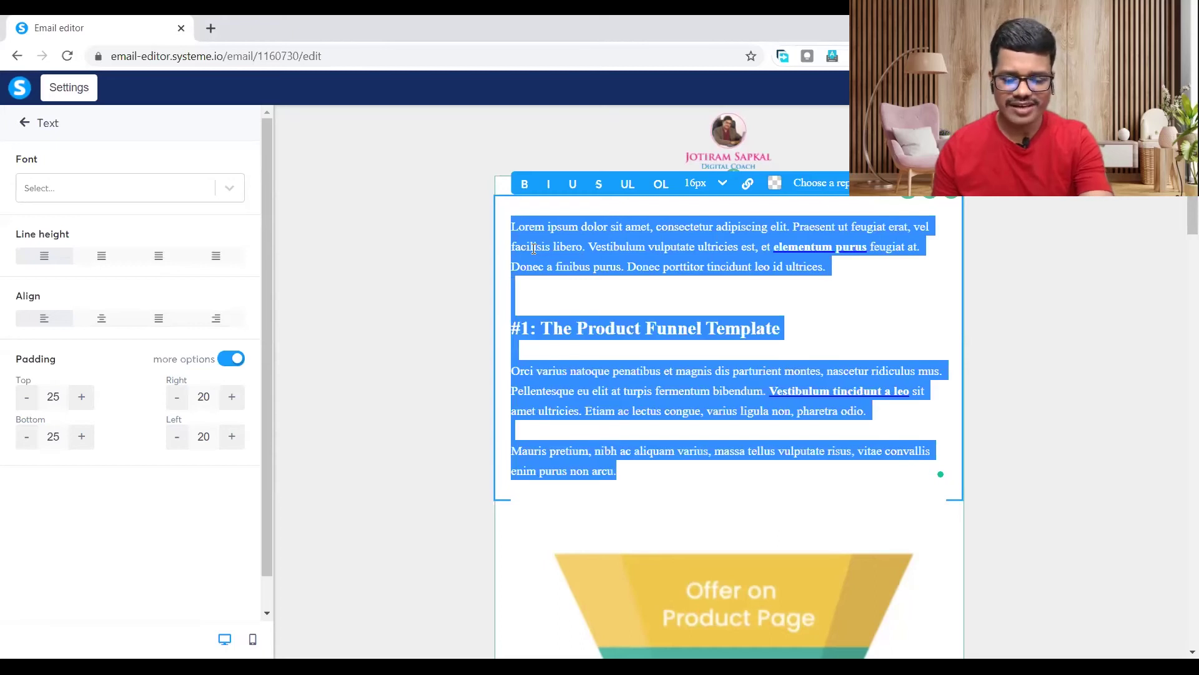
key("ctrl+v")
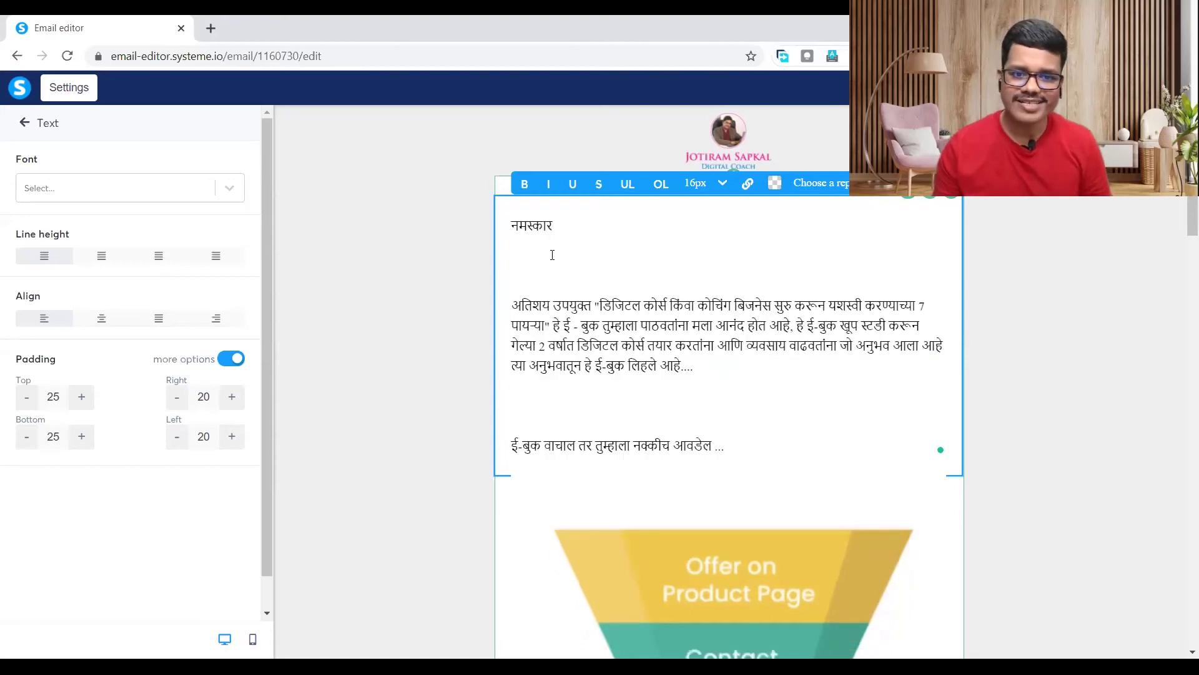
left_click(551, 255)
key("BackSpace")
key("BackSpace")
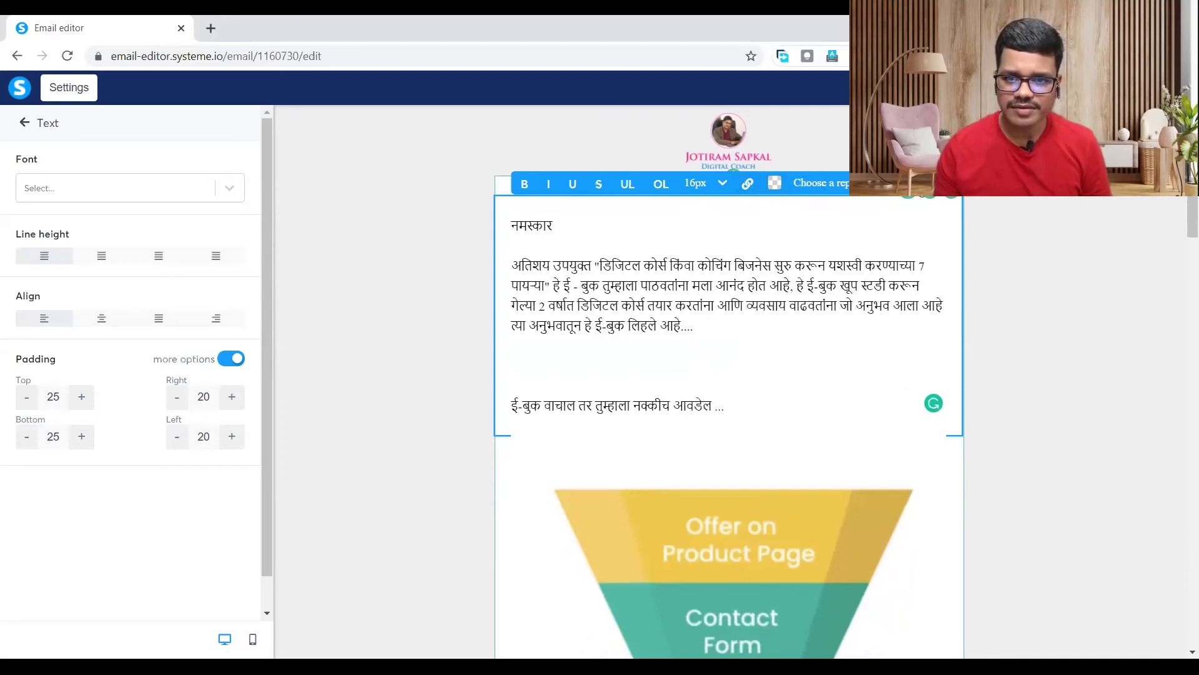
Step: Insert the First name field after नमस्कार and delete the extra blank line between paragraphs
left_click(821, 182)
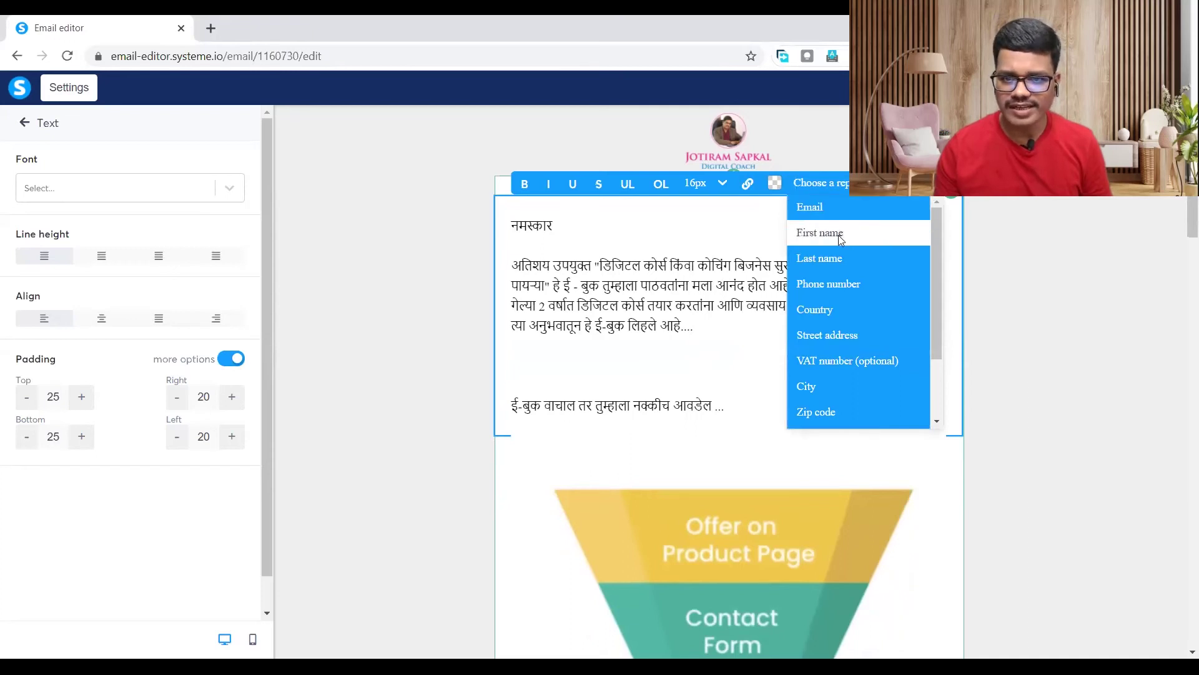
left_click(820, 233)
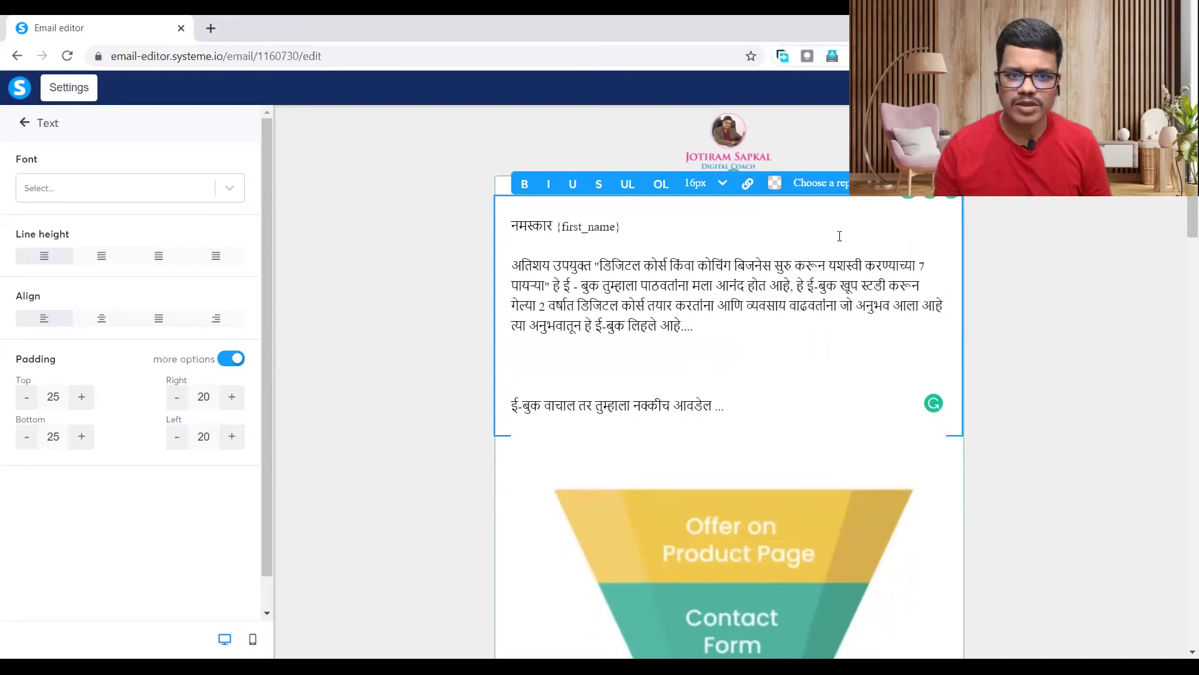
left_click(660, 227)
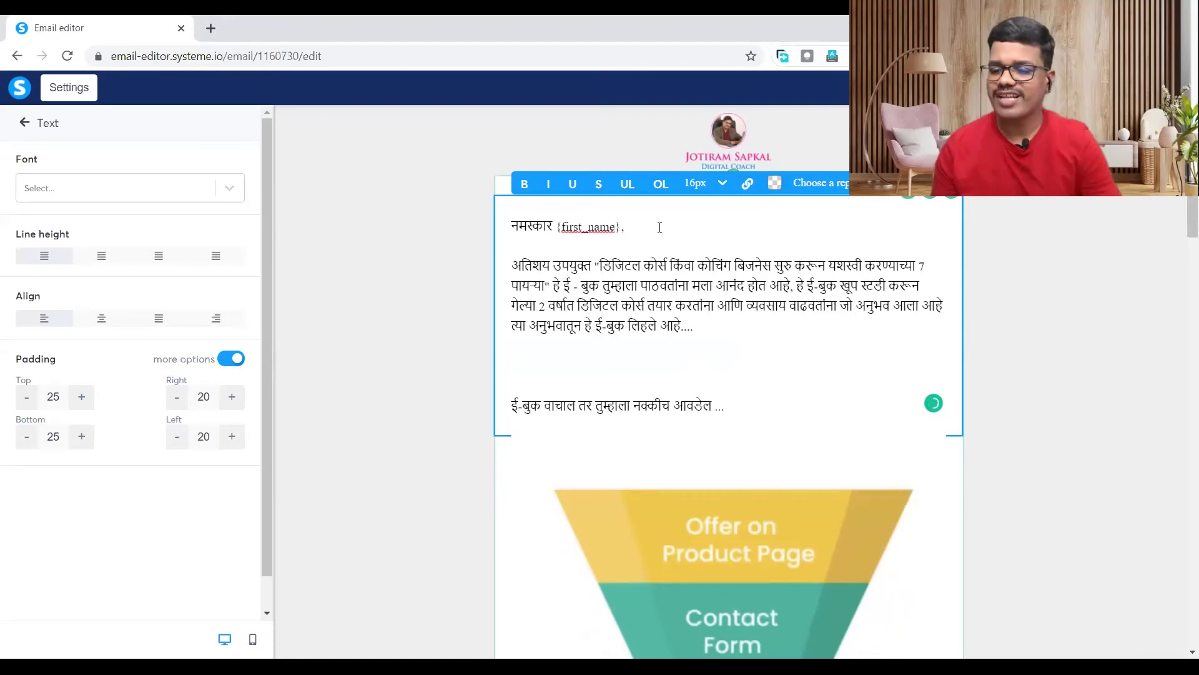
triple_click(634, 270)
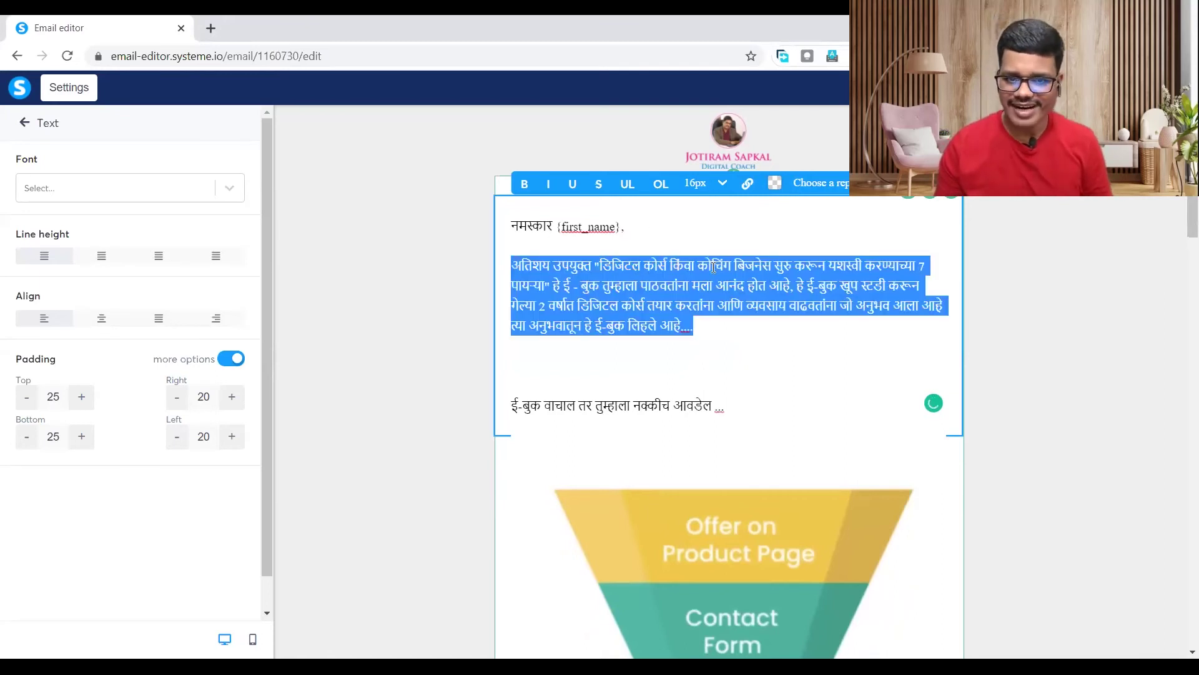
left_click(583, 360)
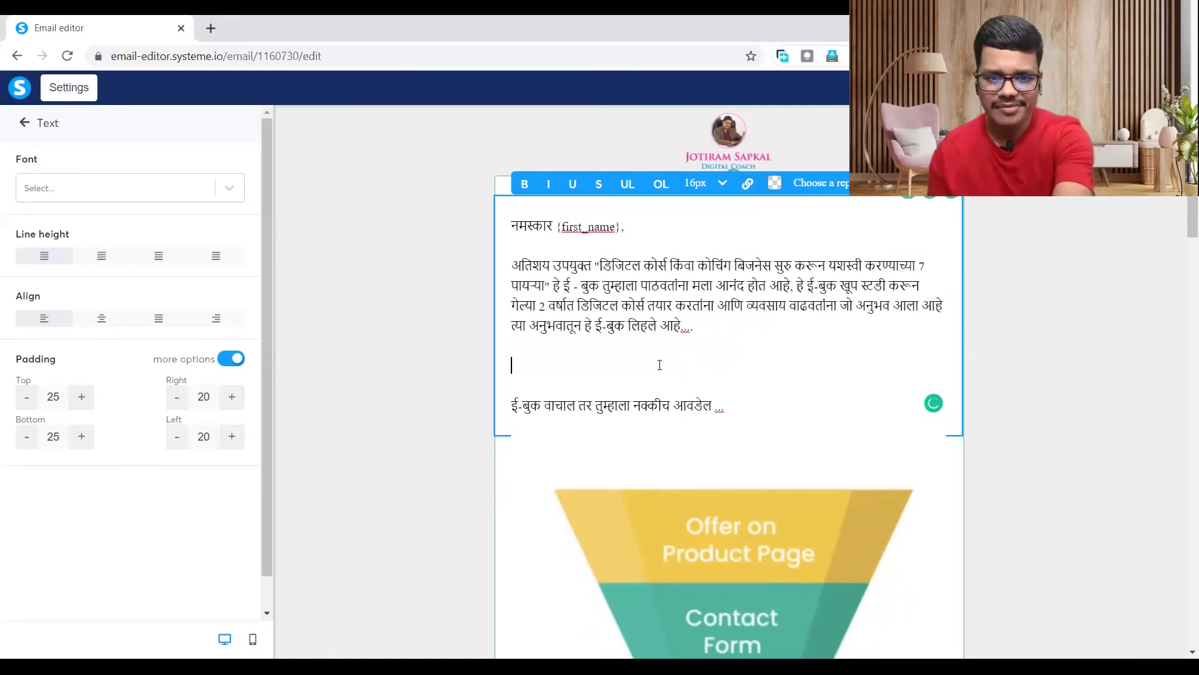
key("Delete")
key("Delete")
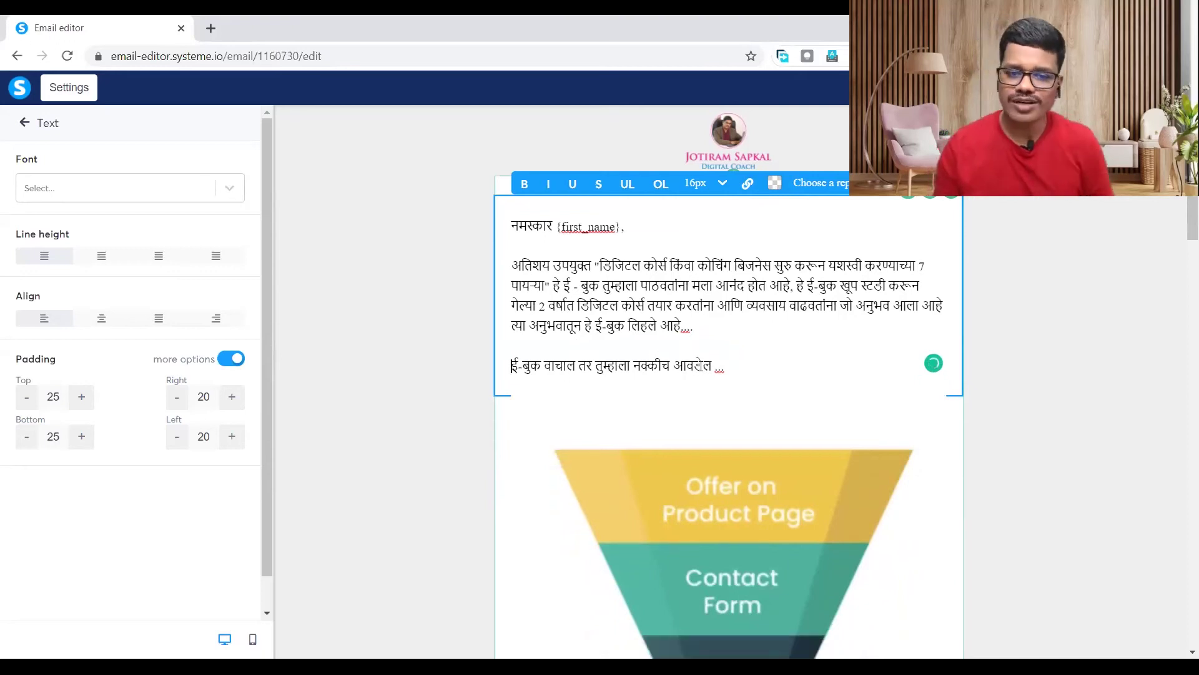
scroll(702, 291, "down", 4)
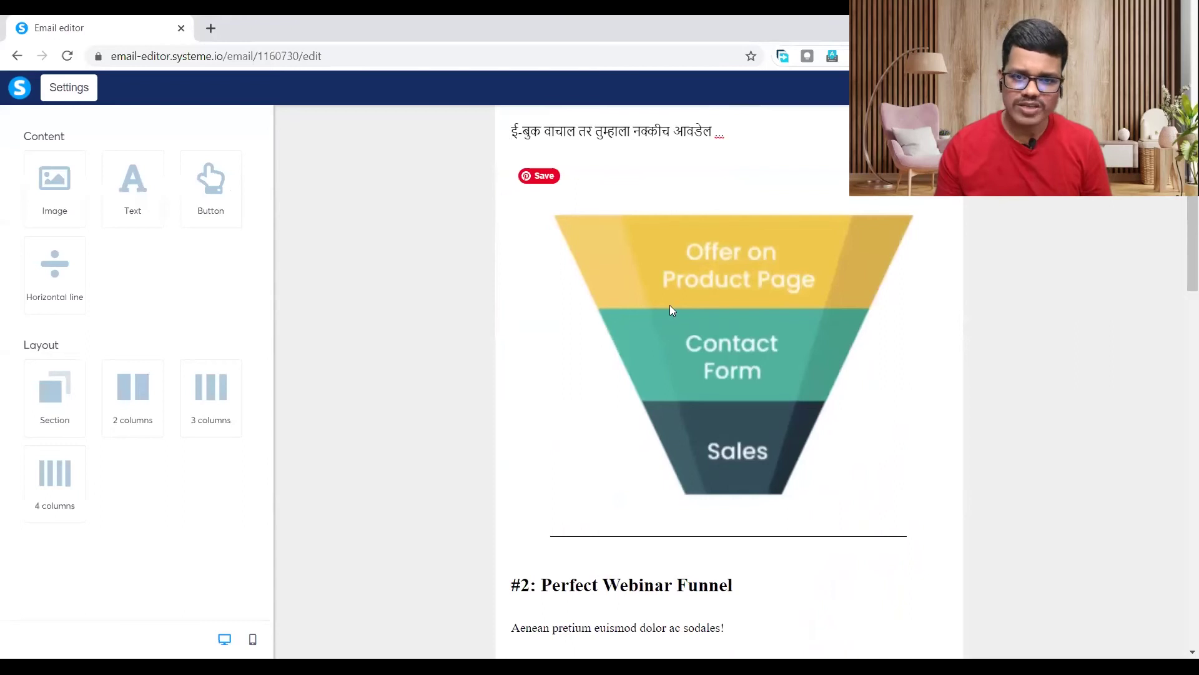
Step: Delete the first funnel image, the #2 Perfect Webinar Funnel section and its image
left_click(694, 309)
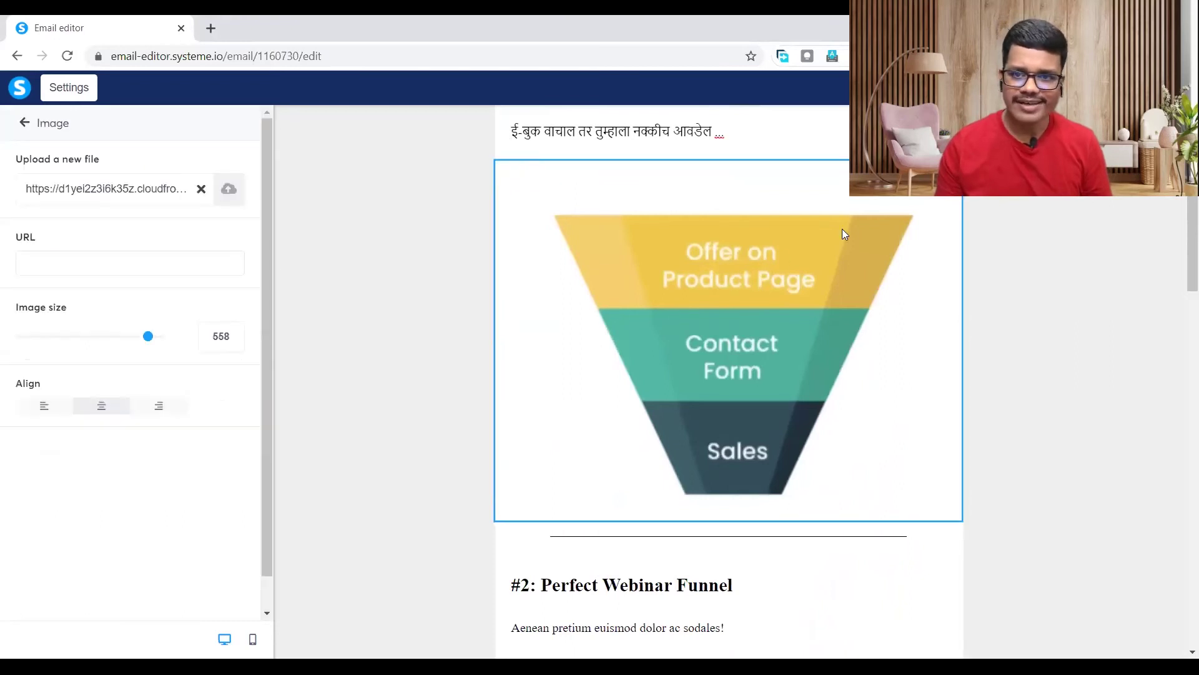
left_click(1049, 205)
left_click(806, 297)
left_click(1015, 224)
left_click(952, 216)
left_click(872, 230)
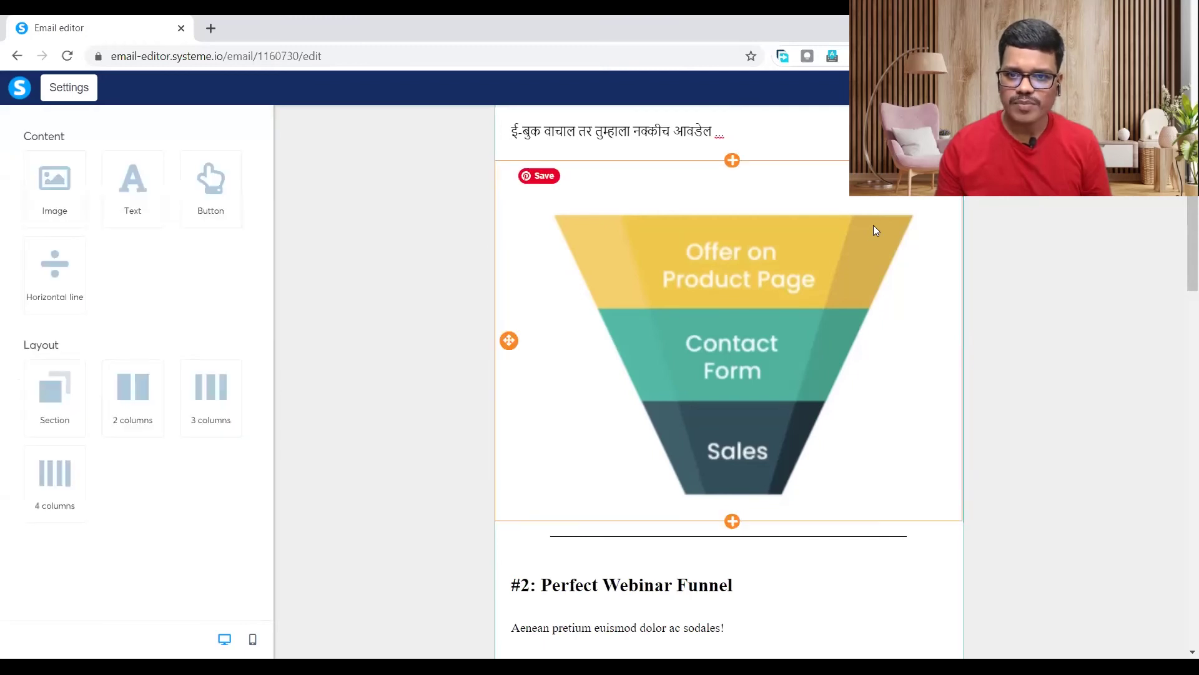
left_click(950, 170)
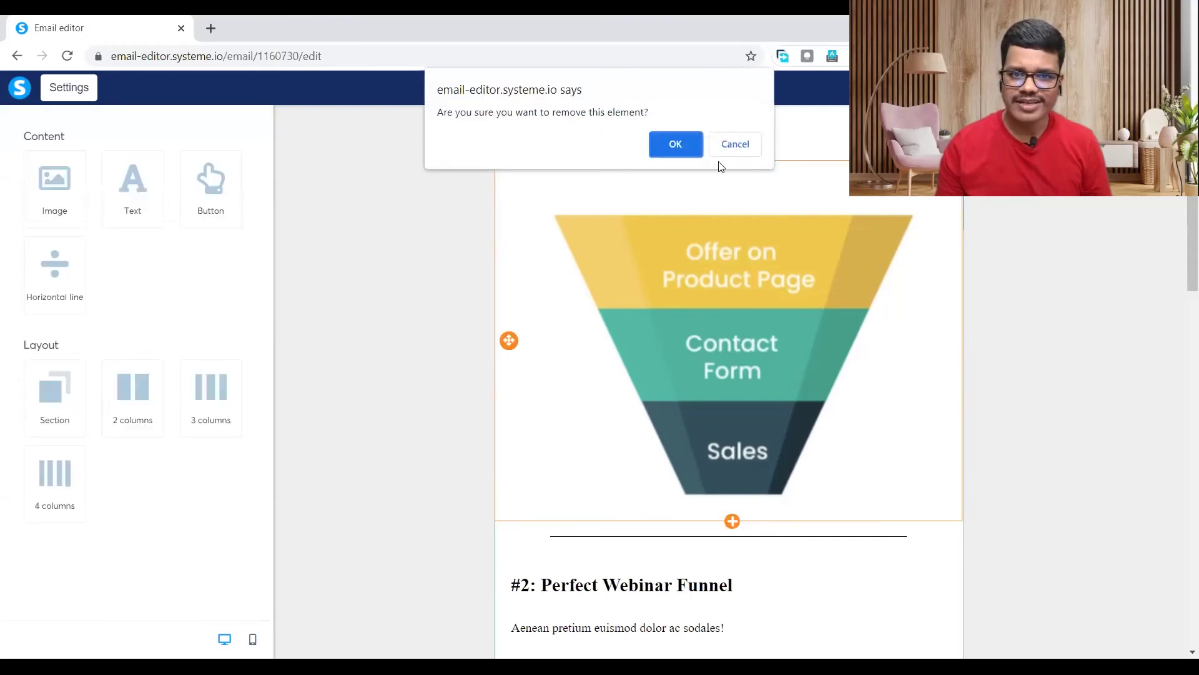
left_click(691, 155)
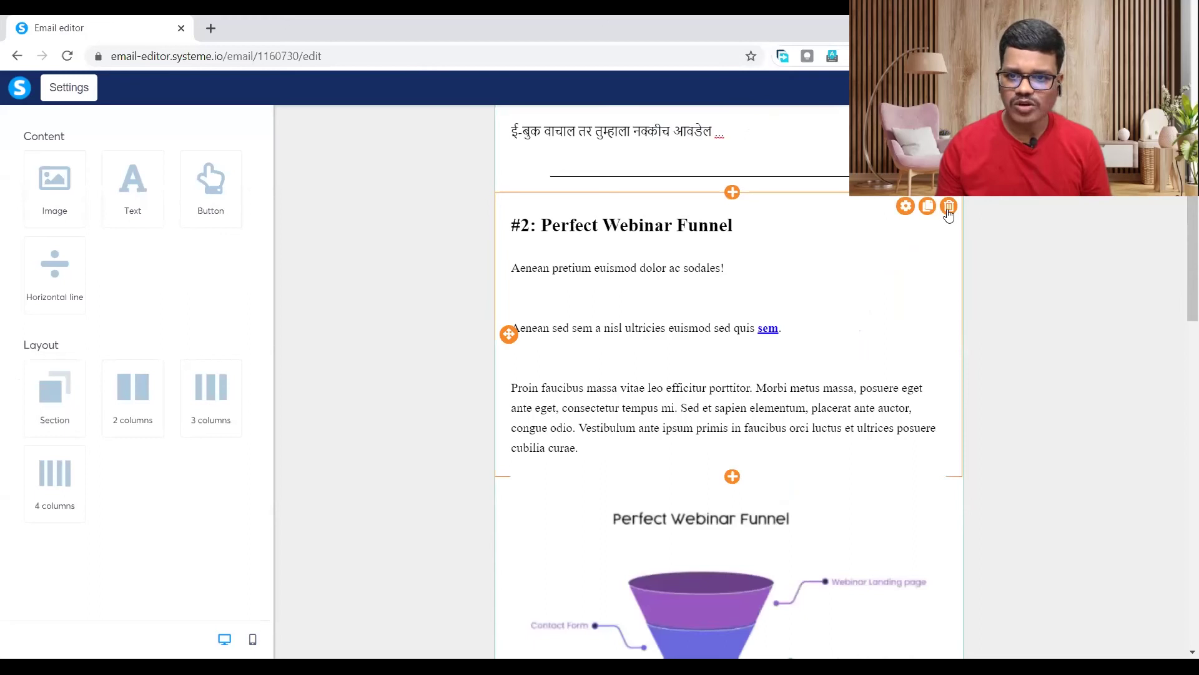
left_click(948, 206)
left_click(672, 151)
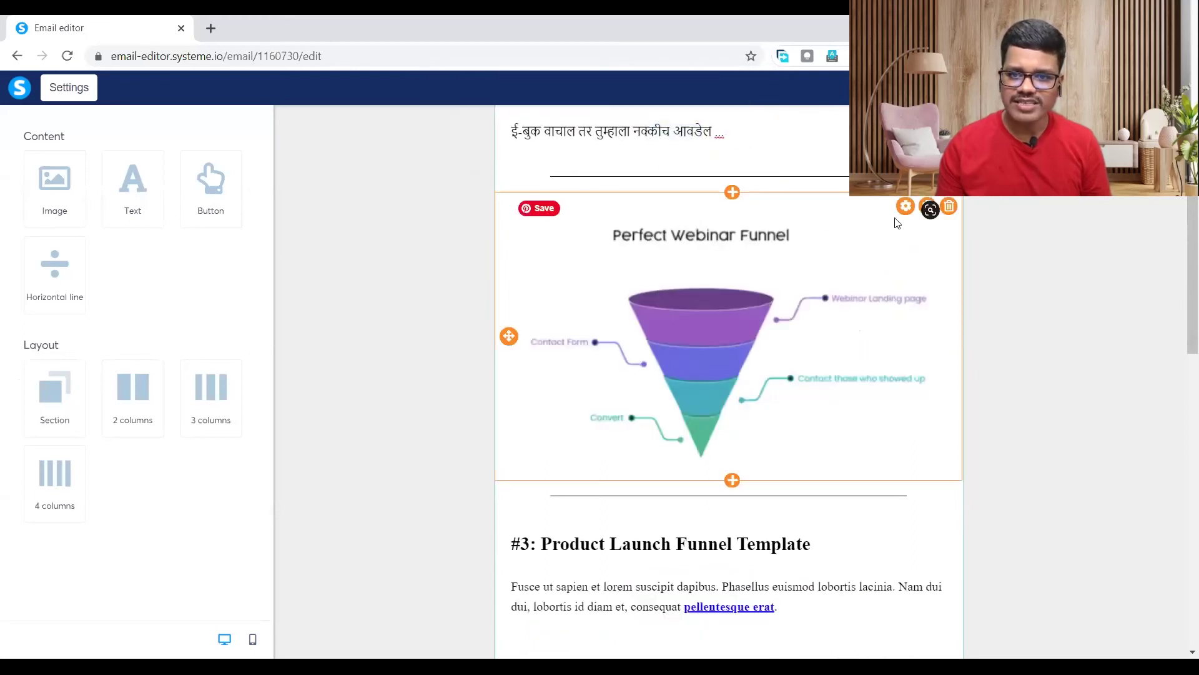
left_click(949, 206)
left_click(688, 158)
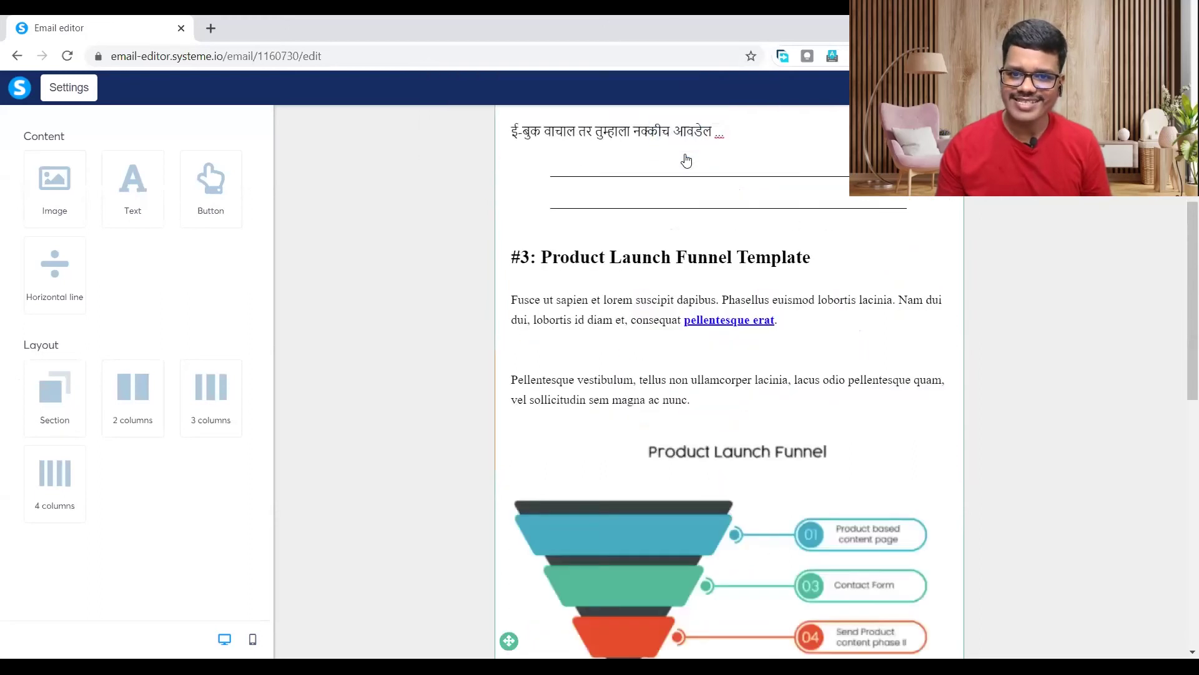
Step: Delete the dividers, the #3 Product Launch Funnel text and image, and the #4 Education Funnel text
left_click(944, 210)
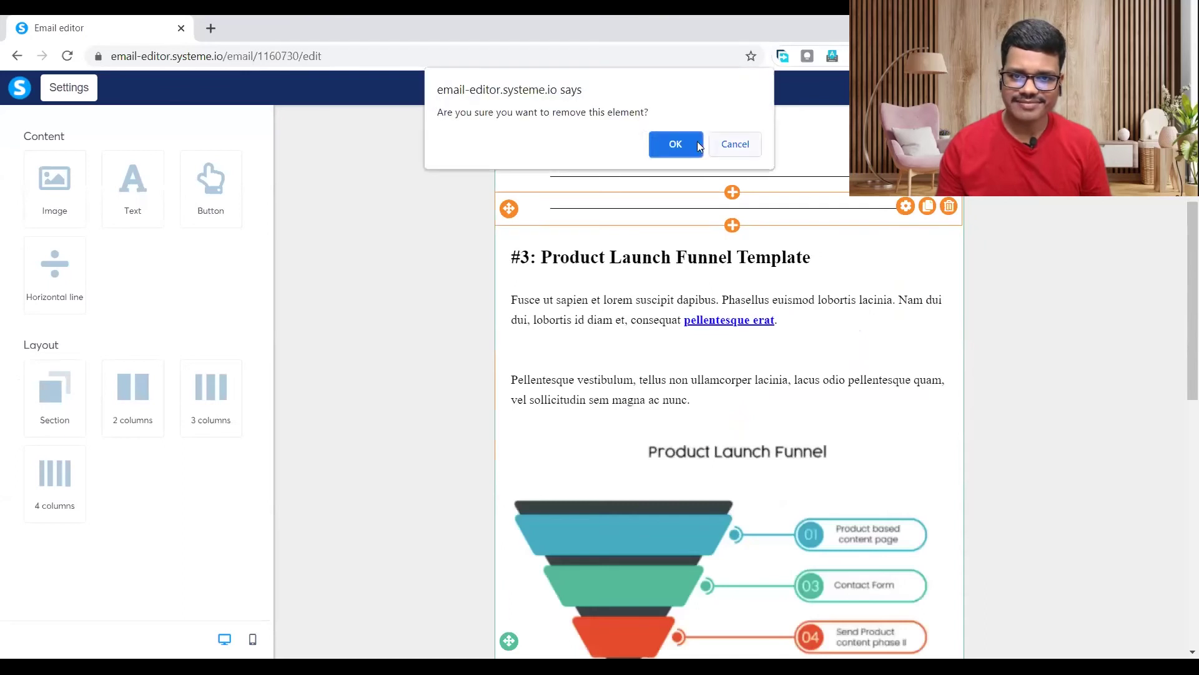
left_click(675, 146)
left_click(949, 206)
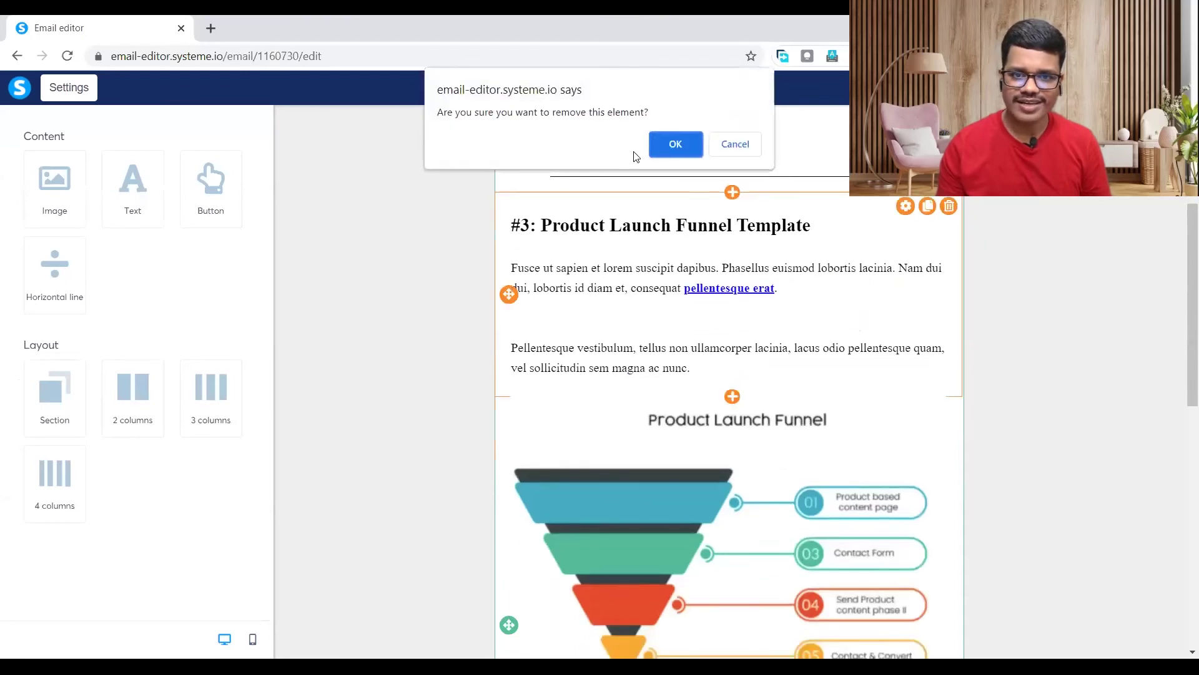
left_click(674, 143)
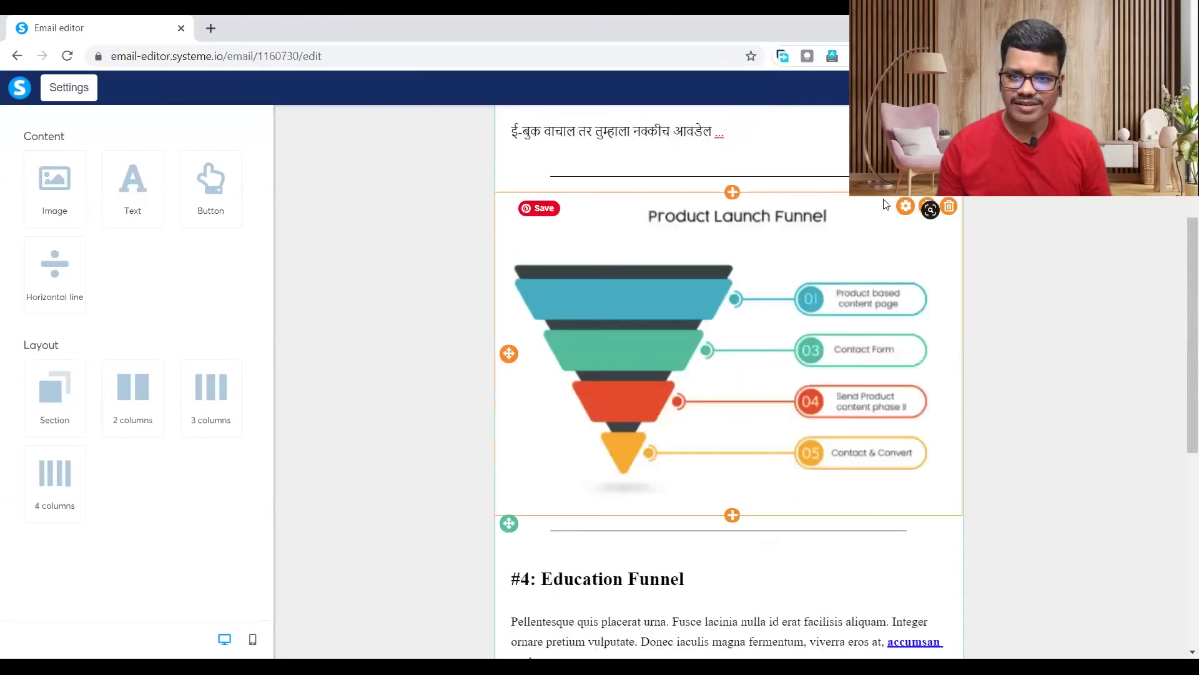
left_click(948, 207)
left_click(675, 144)
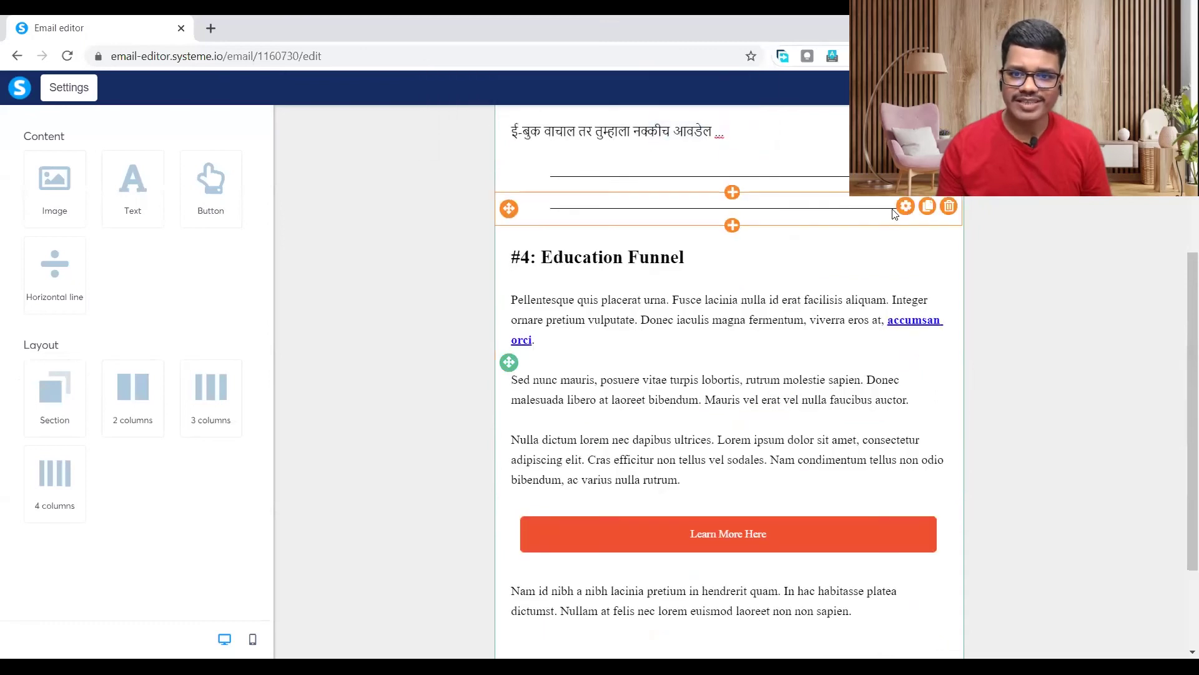
left_click(949, 207)
left_click(675, 144)
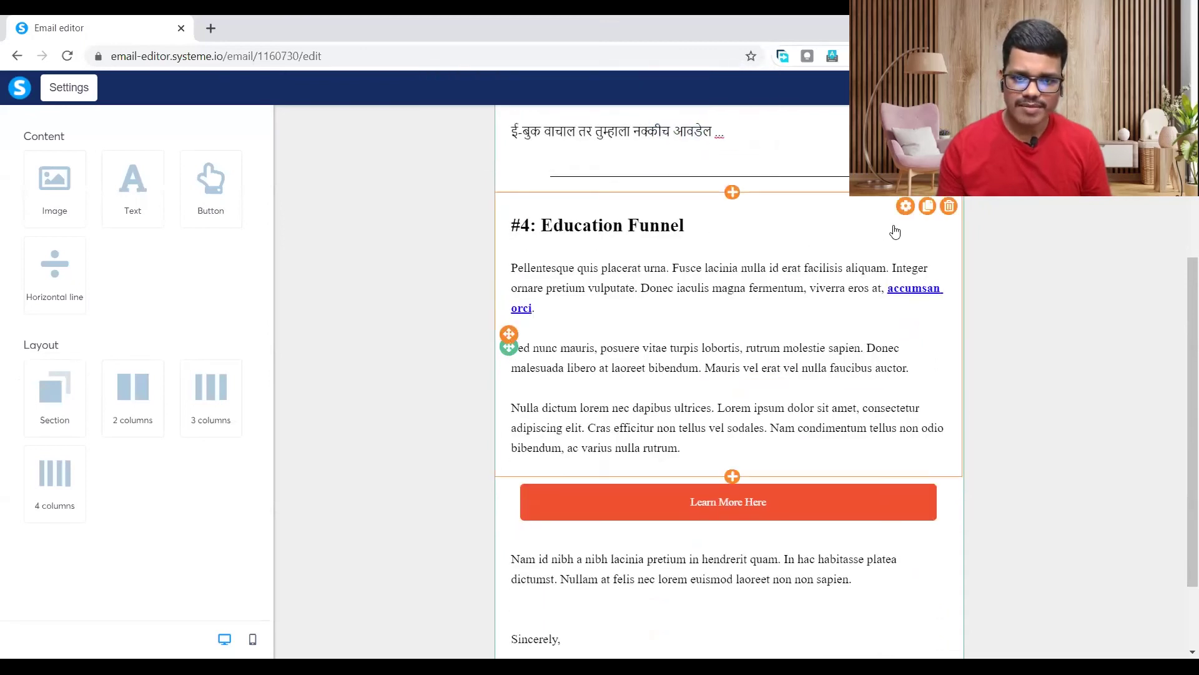
left_click(948, 207)
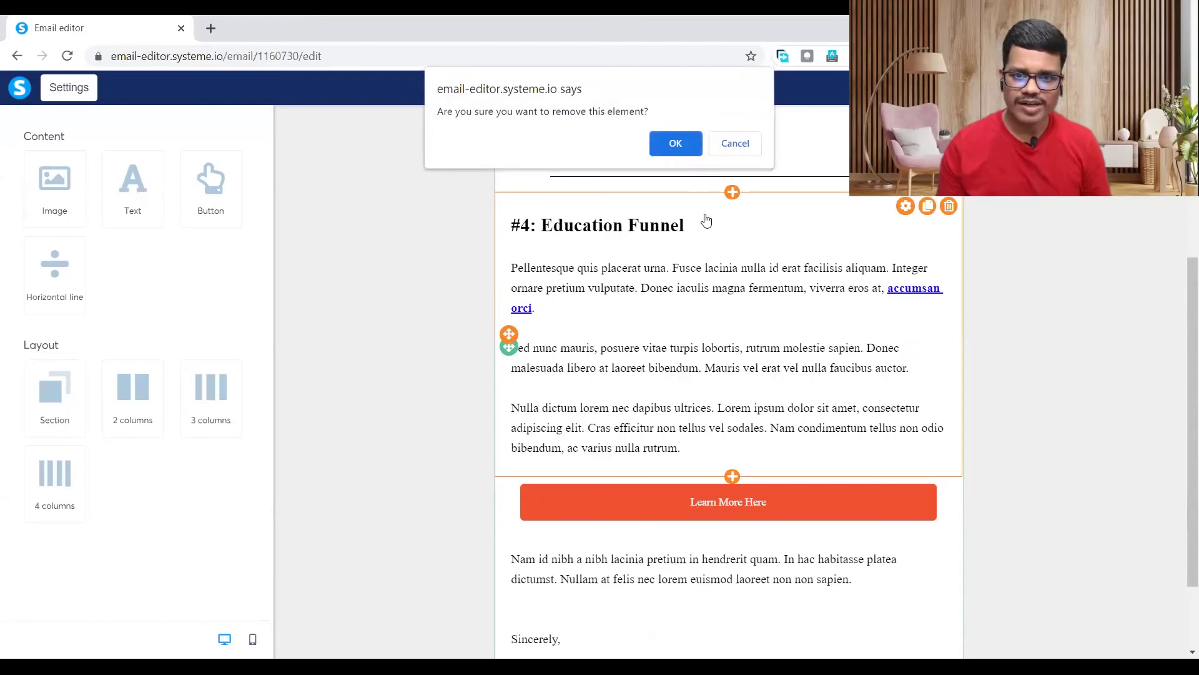
key("Return")
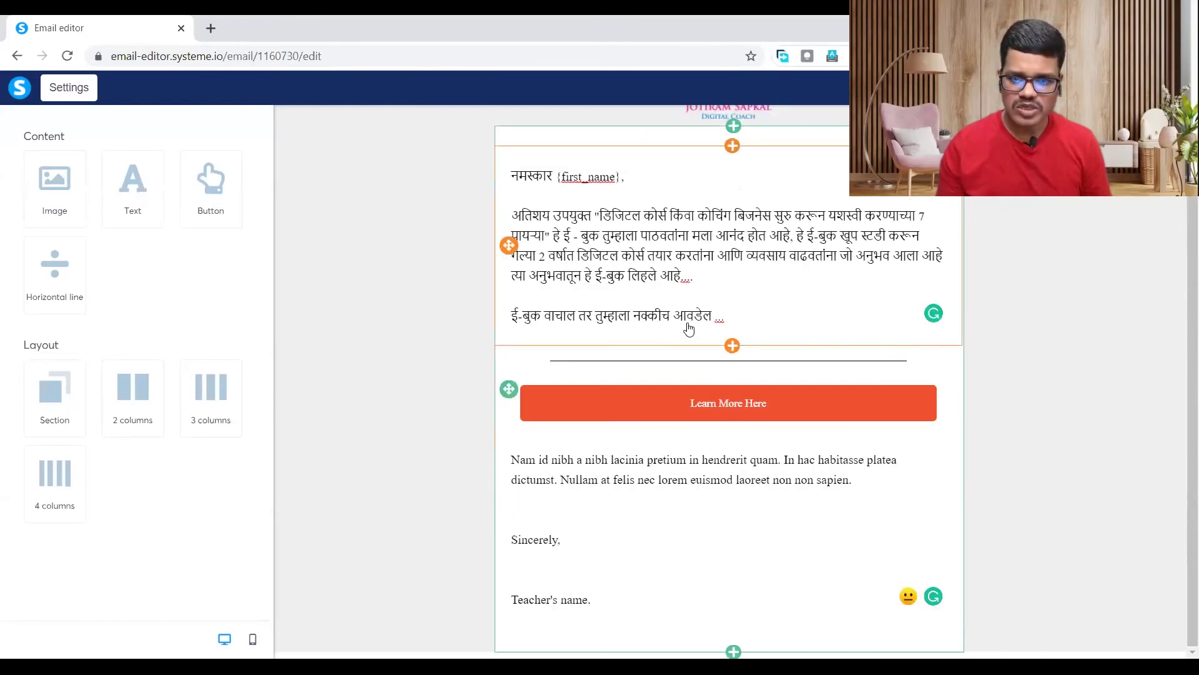
left_click(949, 358)
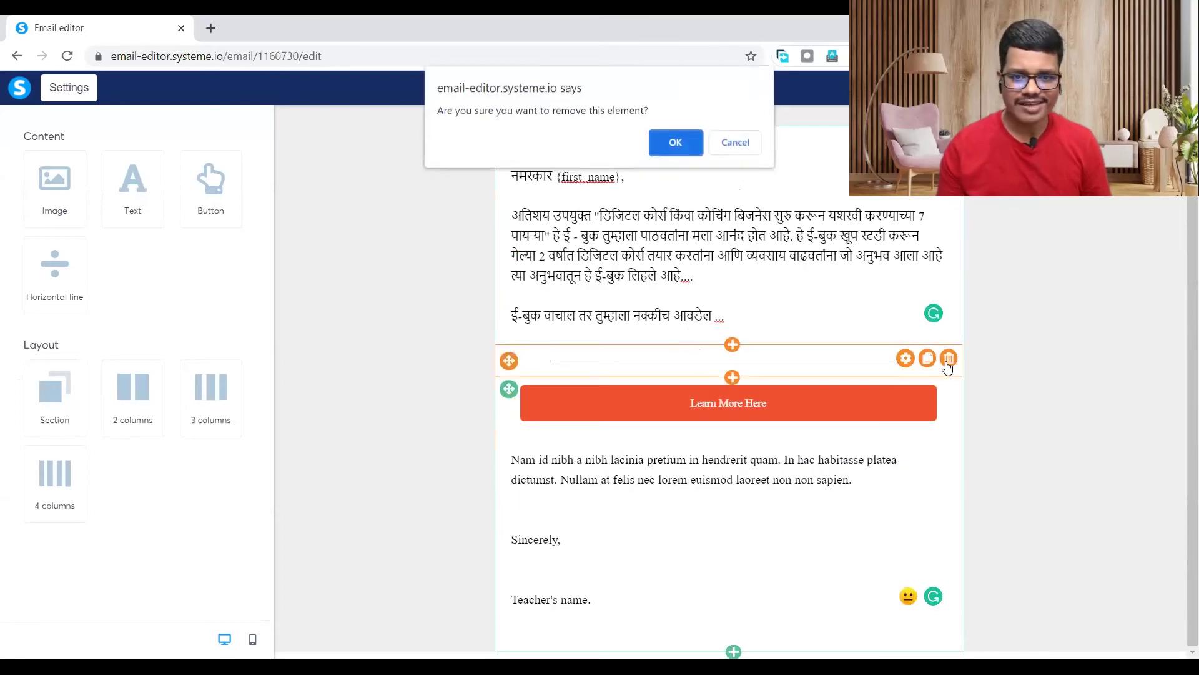
left_click(692, 142)
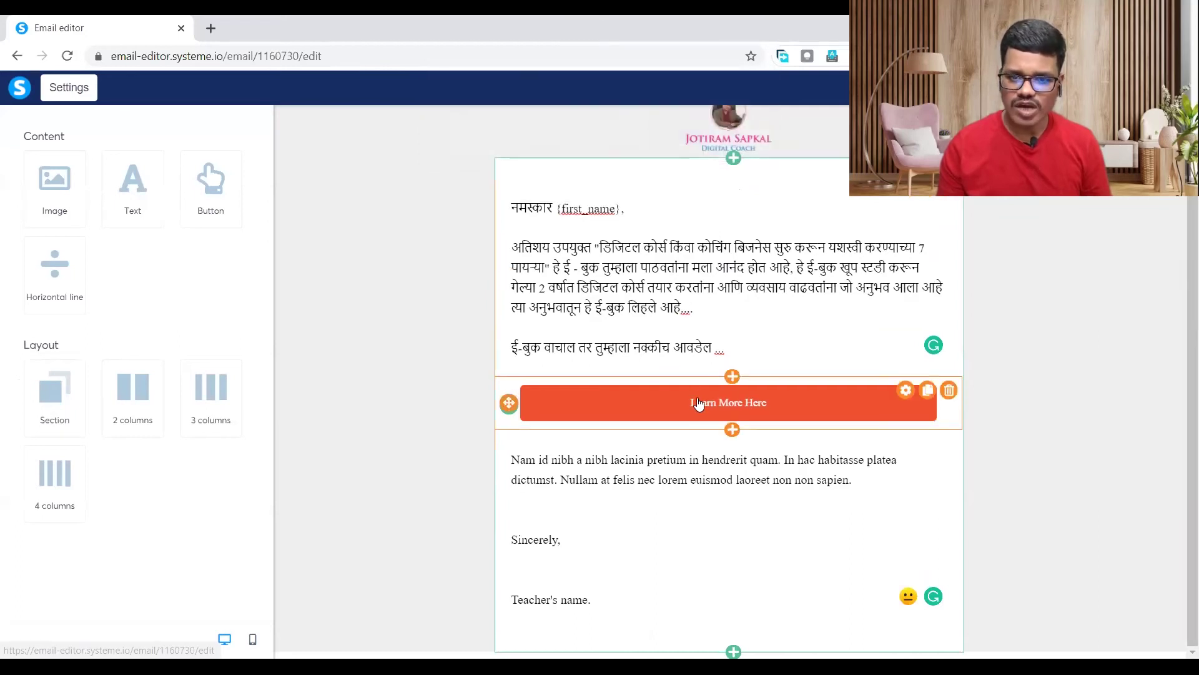
Step: Relabel the Learn More Here button to 'होय, मी ई-बुक डाऊनलोड करत आहे ..'
left_click(696, 401)
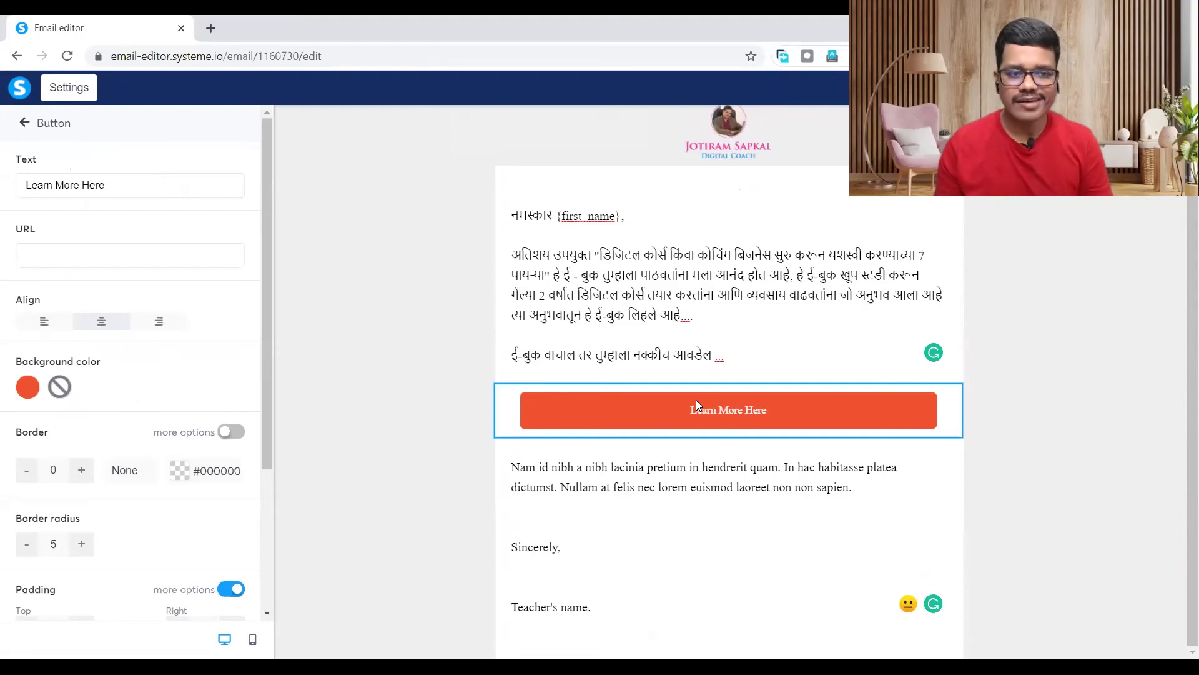
triple_click(125, 186)
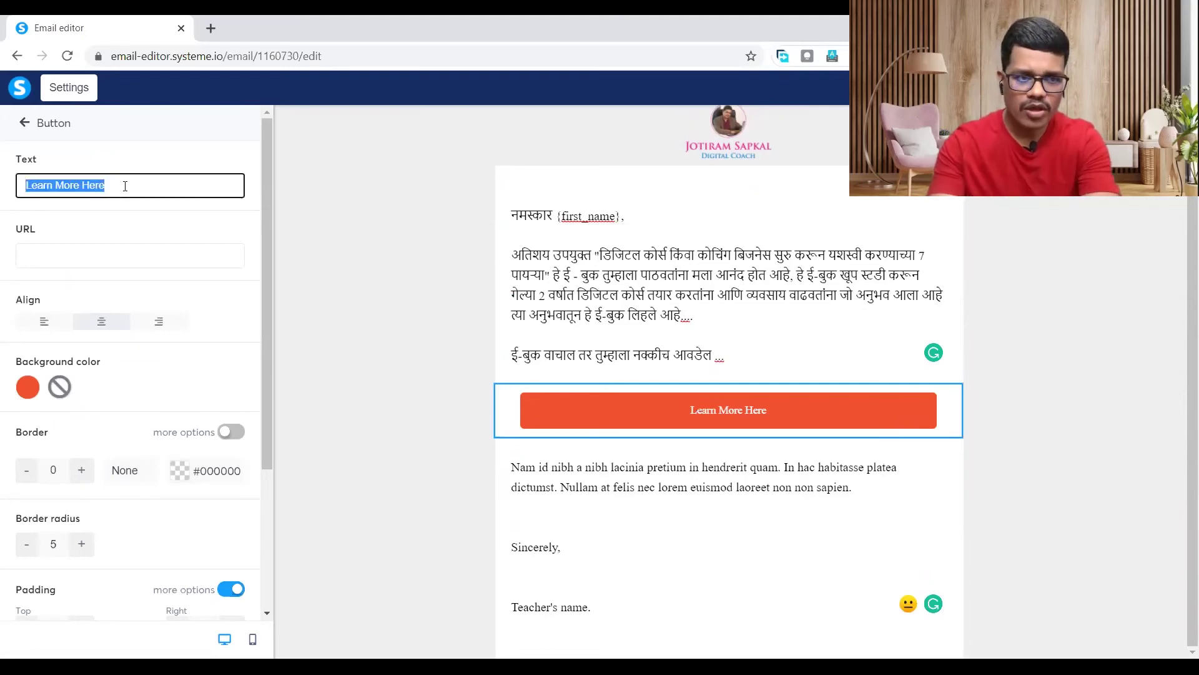
type("Nai")
key("BackSpace")
key("BackSpace")
key("BackSpace")
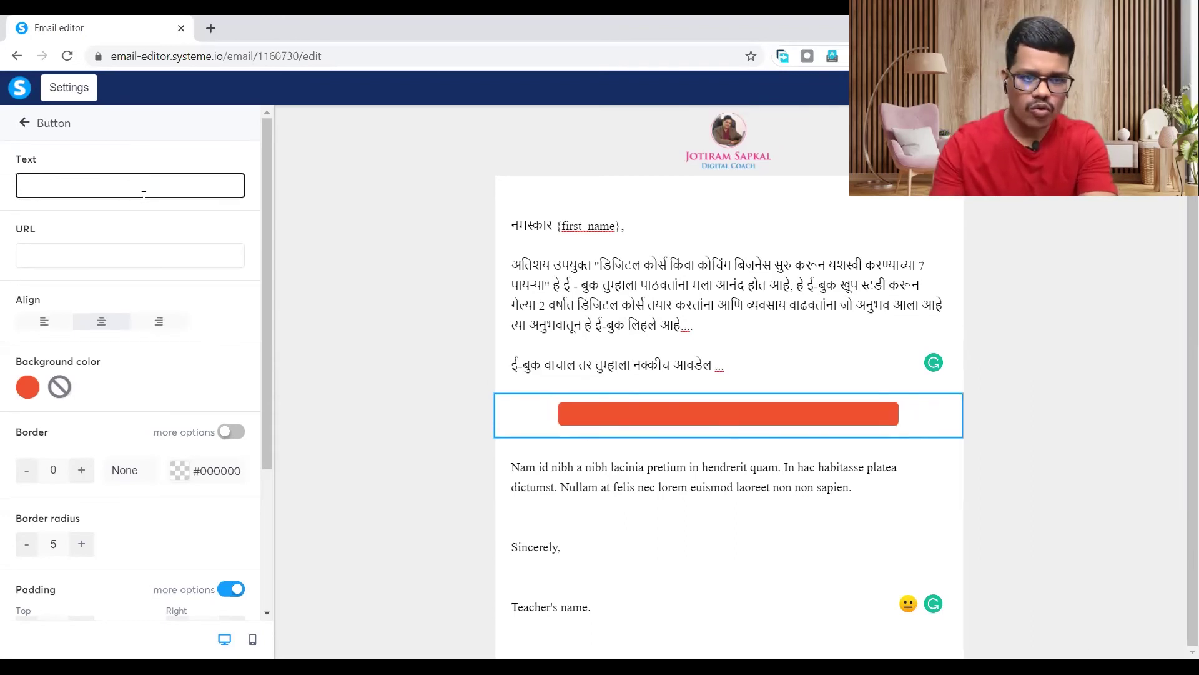
type("होय, मी ई-बुक")
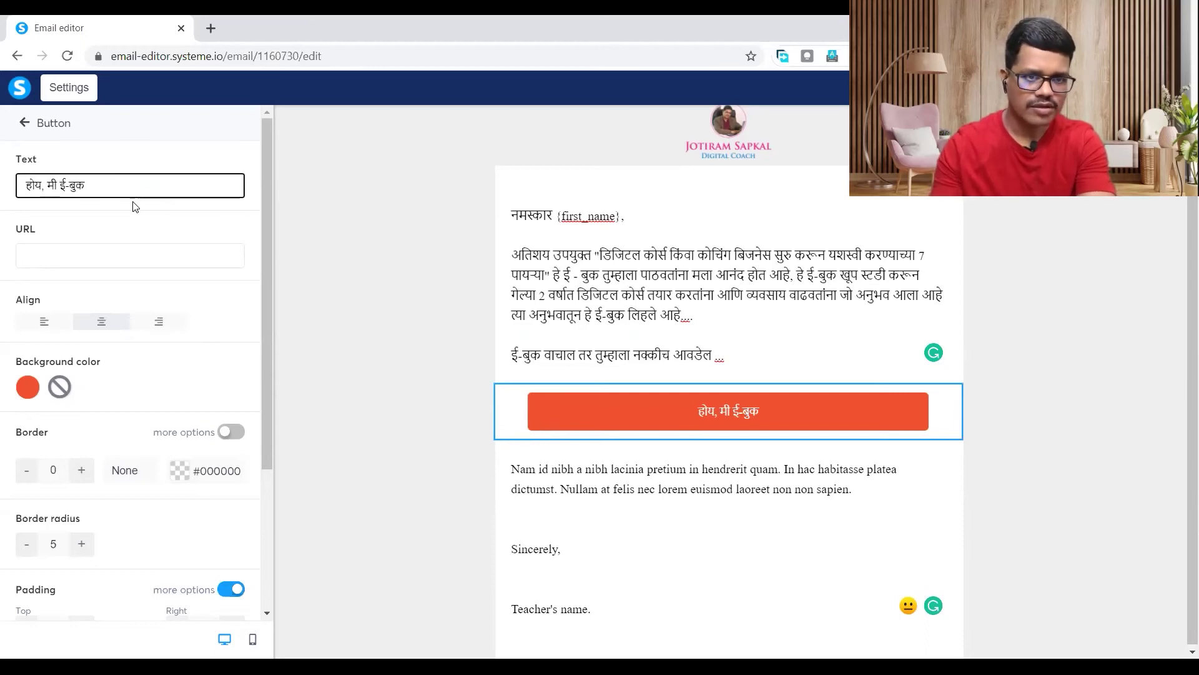
type(" डाऊनलोड करत आहे ..")
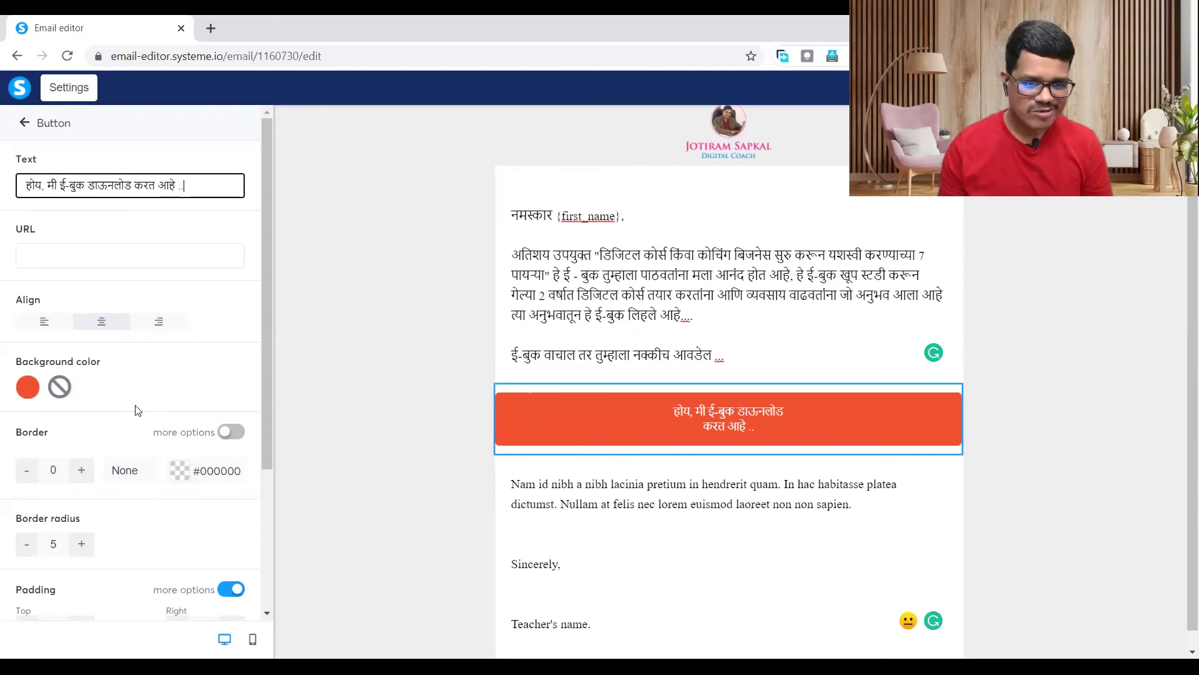
Step: Set the button's left and right padding to 100
scroll(138, 411, "down", 3)
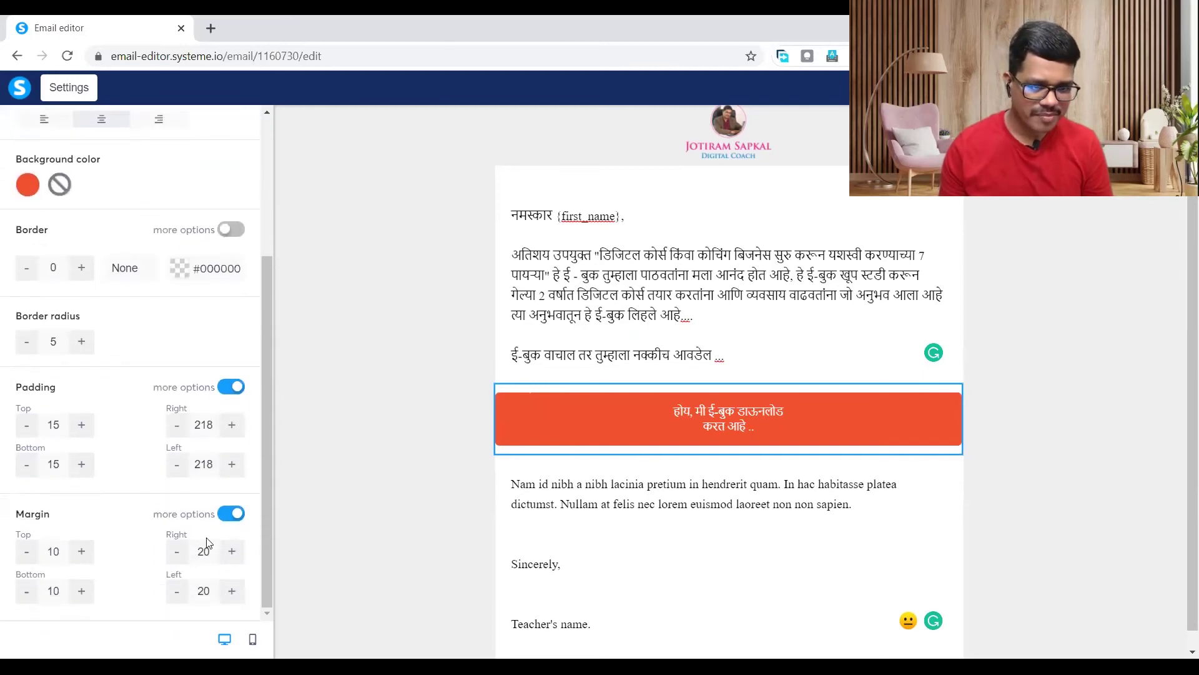
double_click(202, 457)
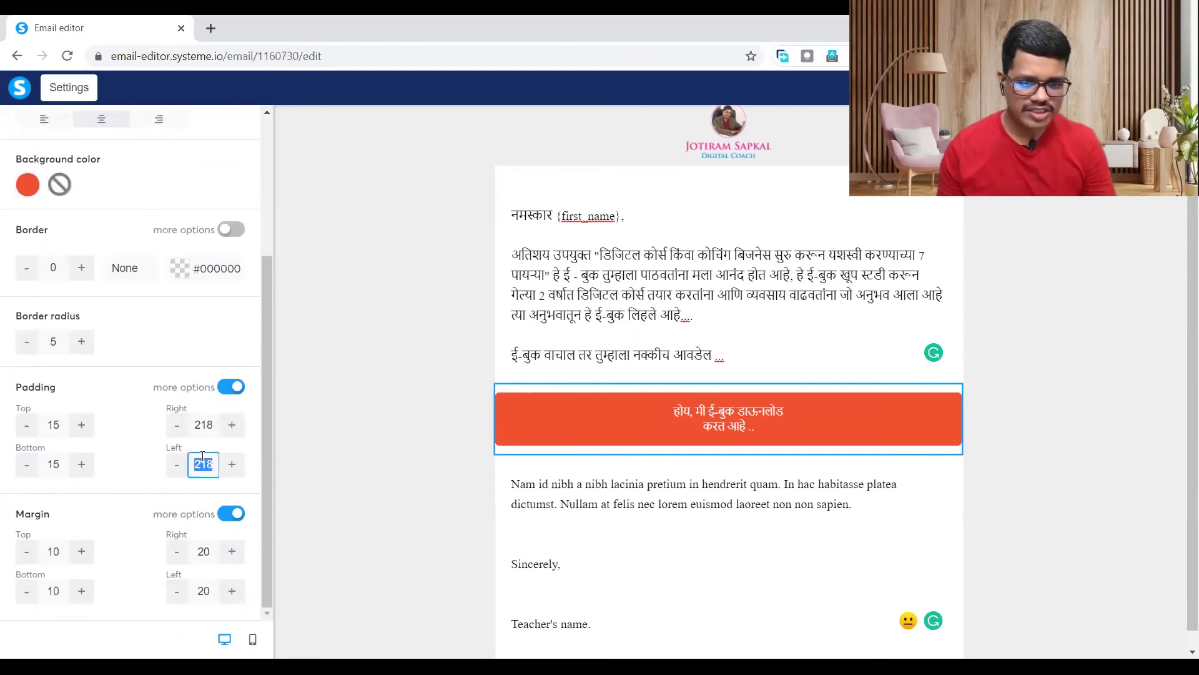
type("100")
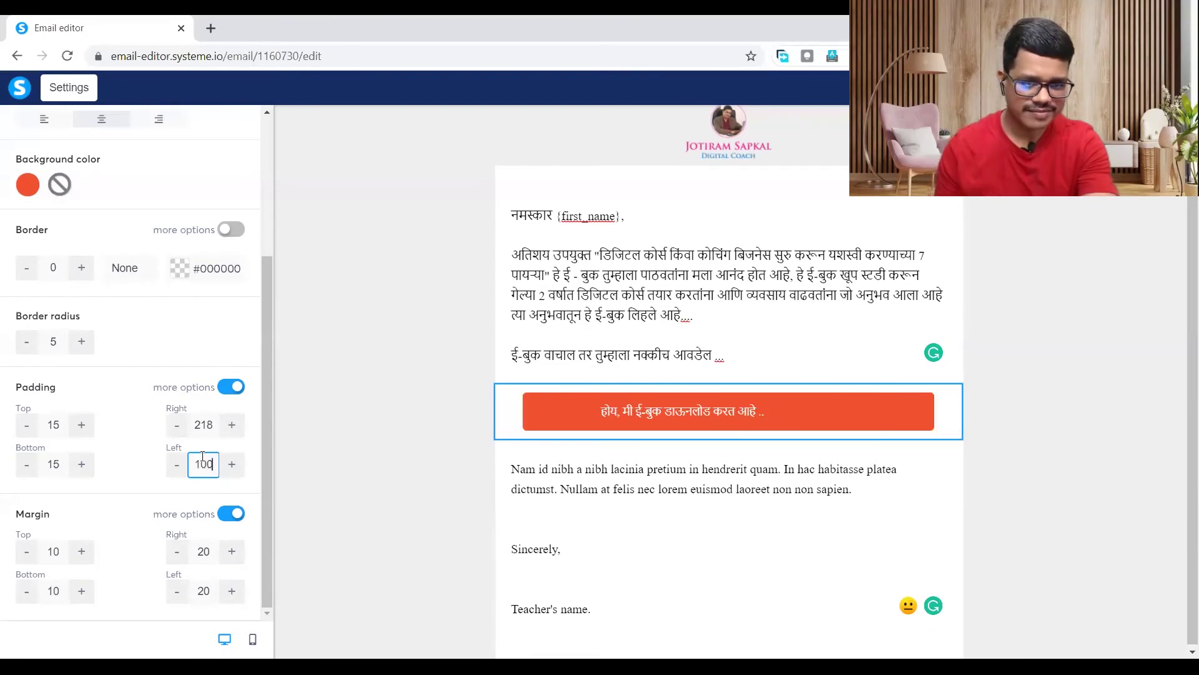
double_click(204, 425)
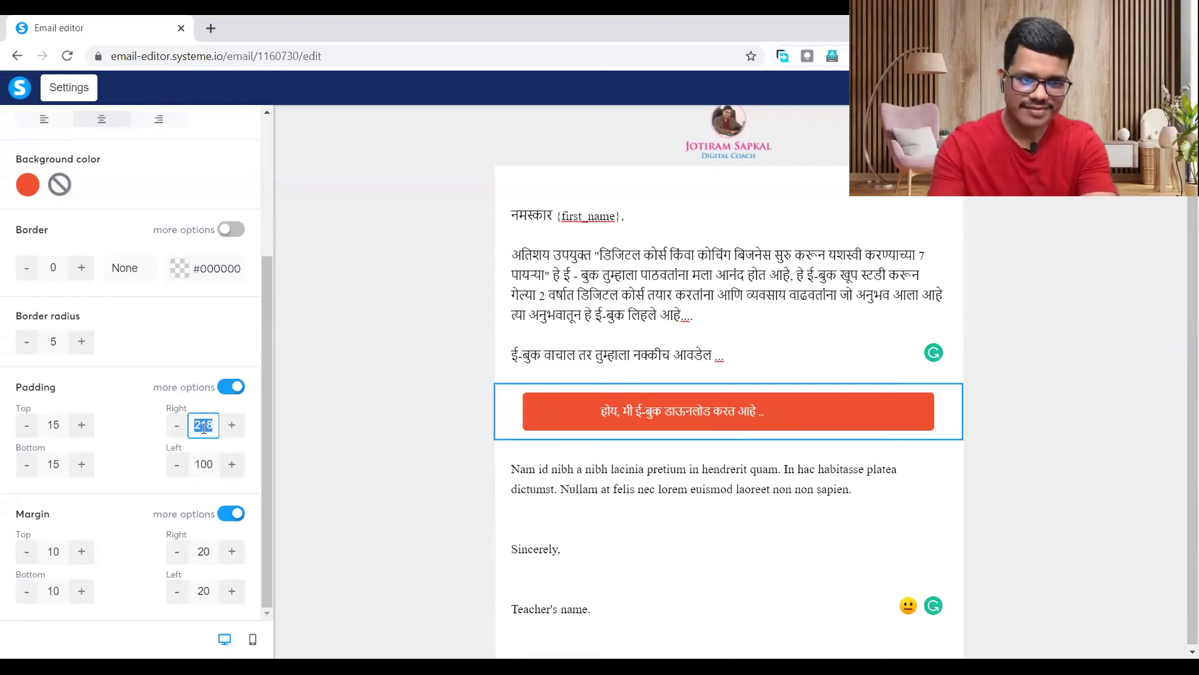
type("100")
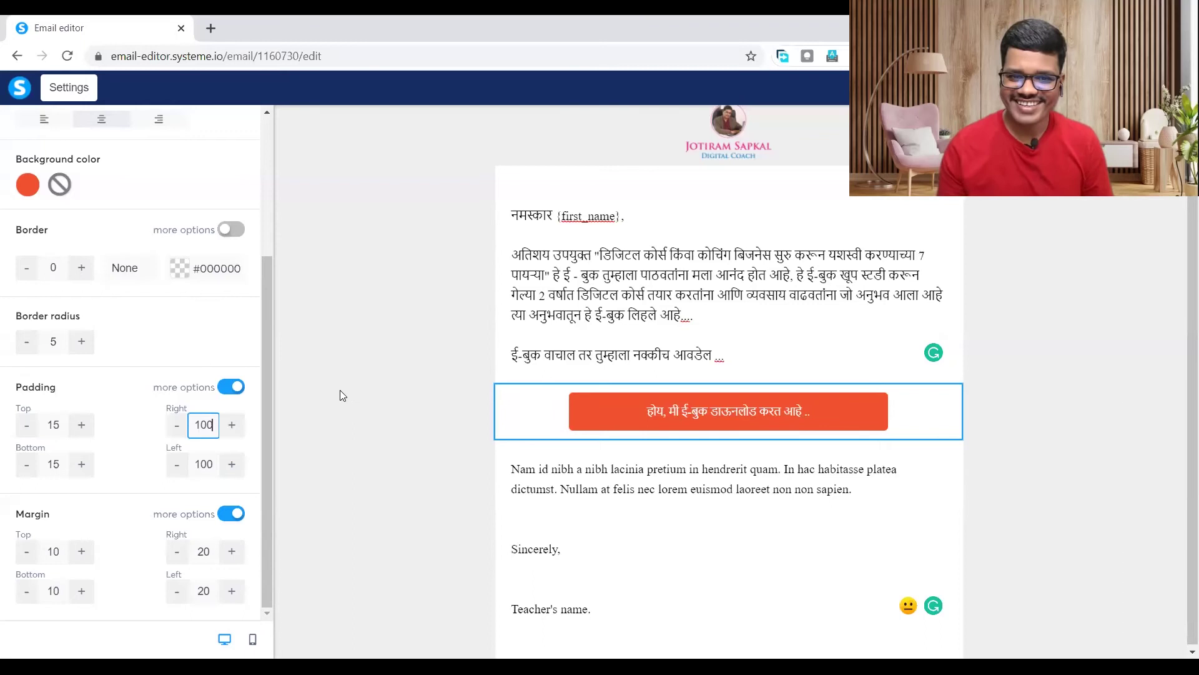
left_click(604, 486)
Step: Replace the closing placeholder with 'धन्यवाद ,', the sender's name, and 'डिजिटल कोच' on separate lines
double_click(589, 482)
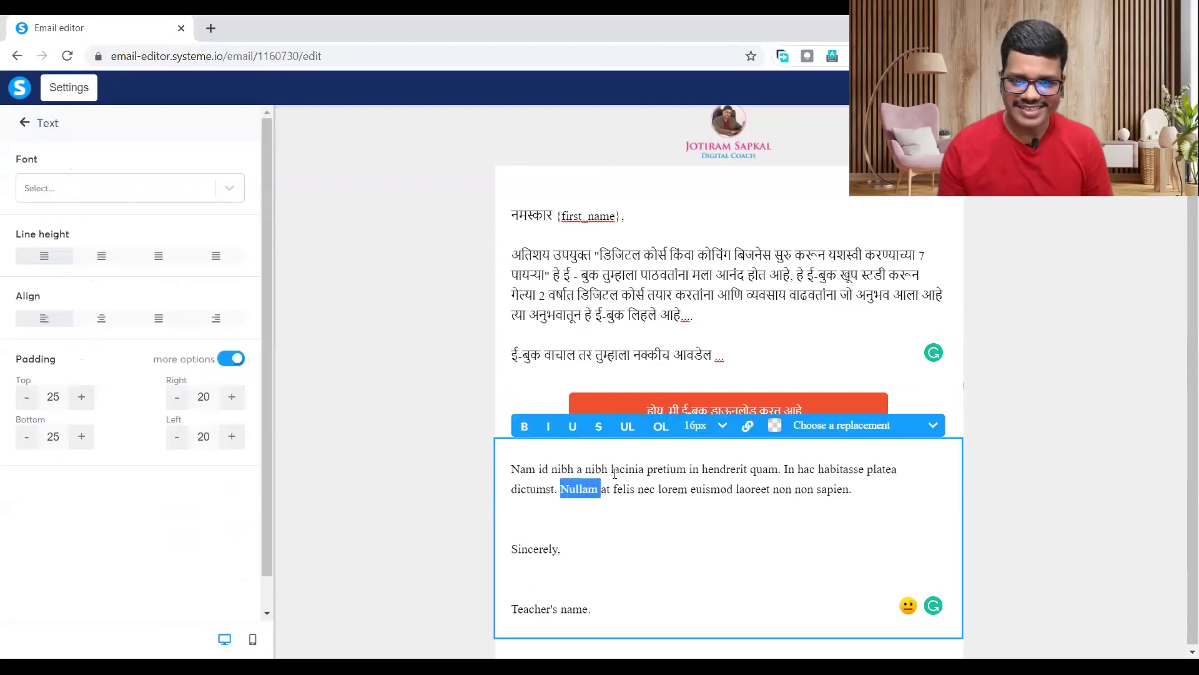
triple_click(615, 473)
key("ctrl+a")
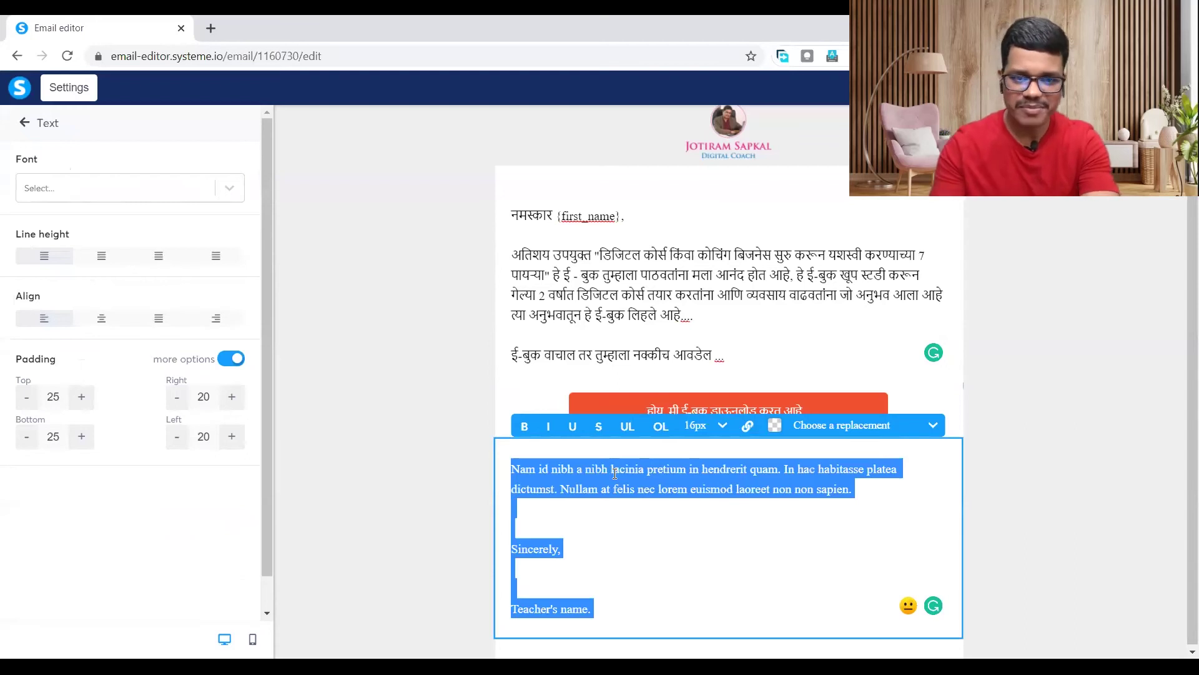
key("BackSpace")
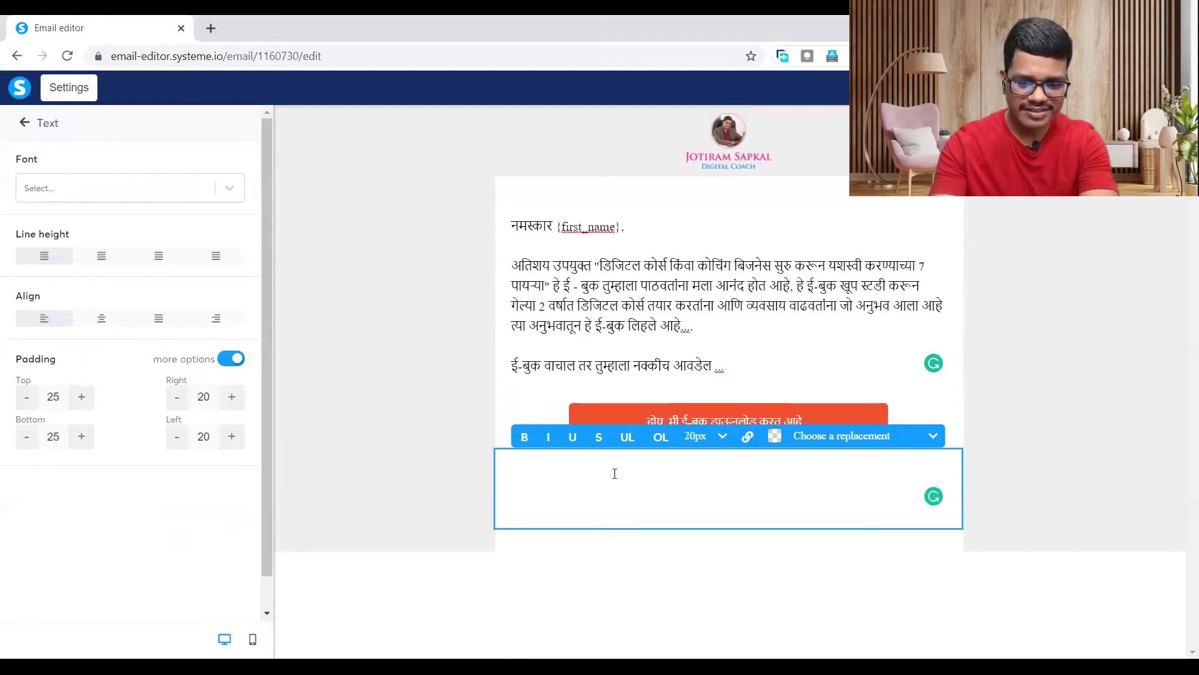
type("धन्यवाद")
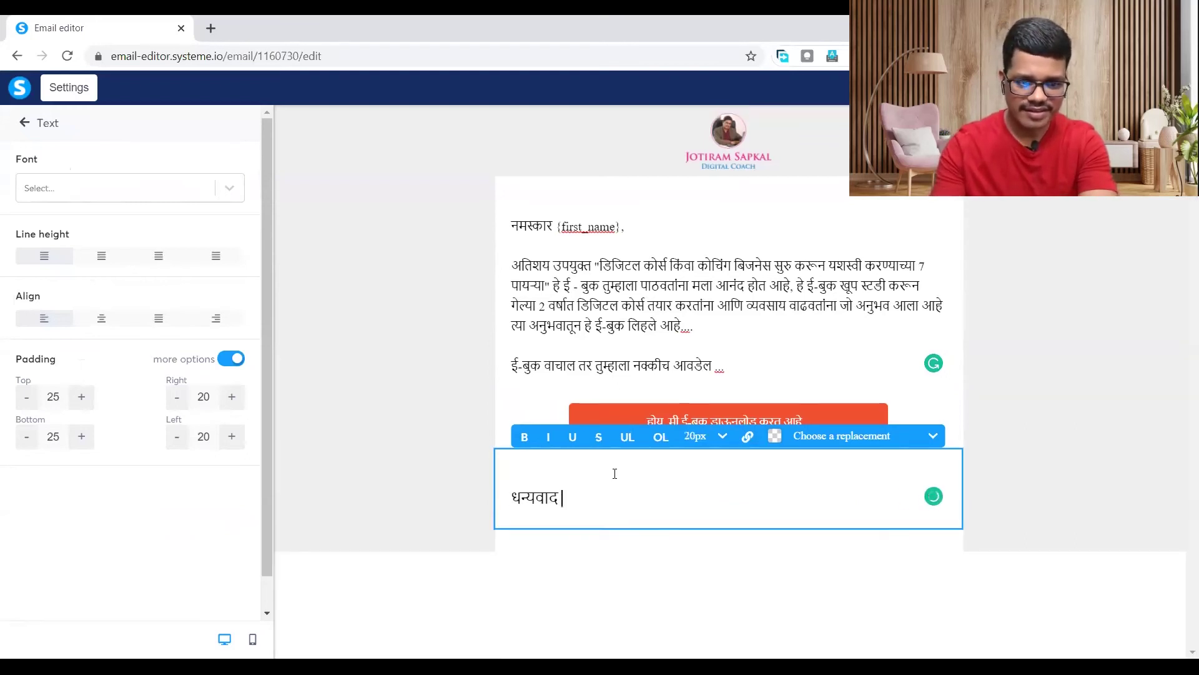
type(",")
key("Return")
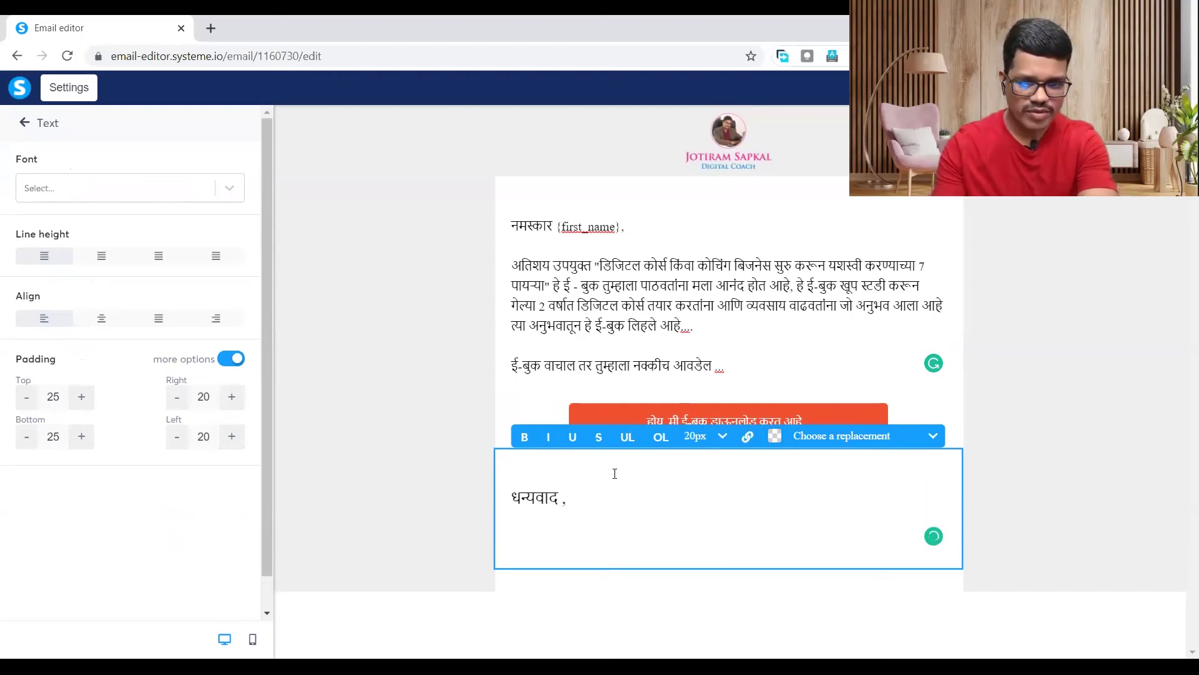
type("जोतिराम सपकाळ")
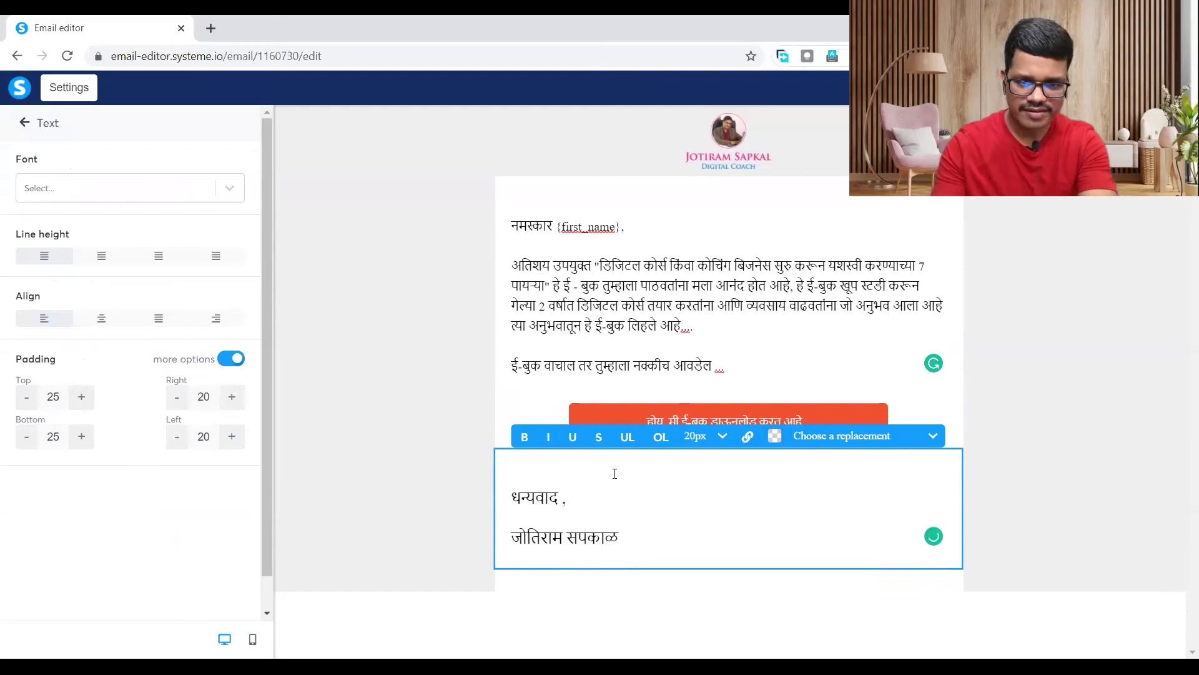
key("Return")
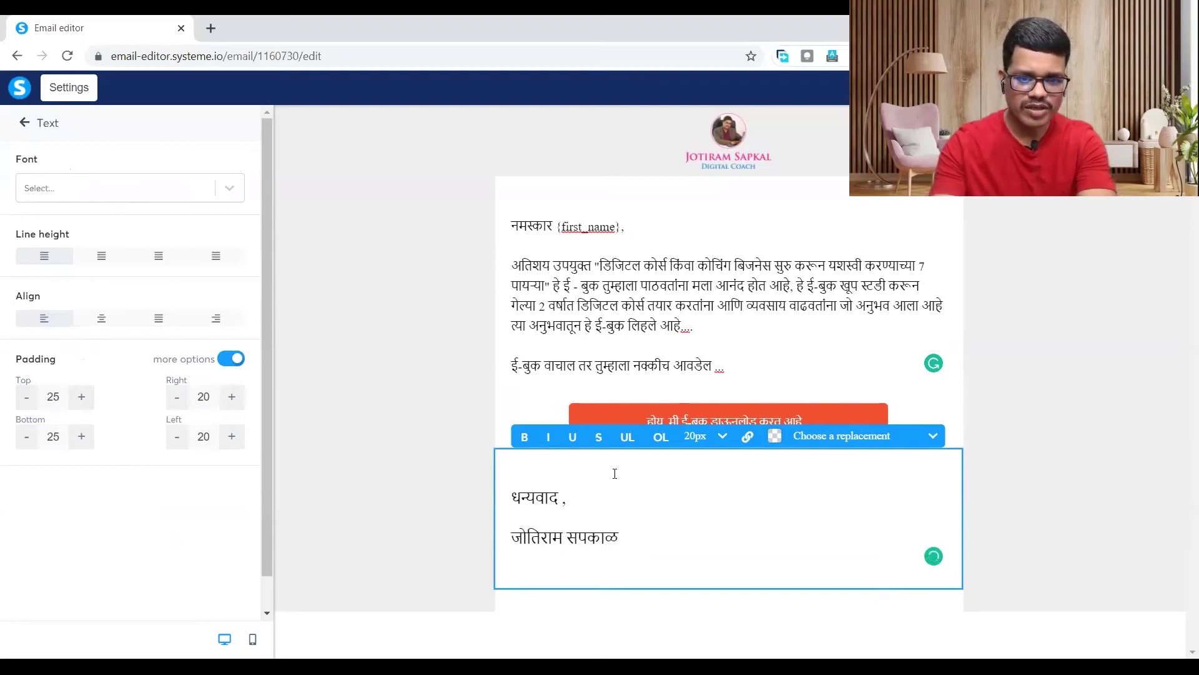
type("डिजिटल कोच")
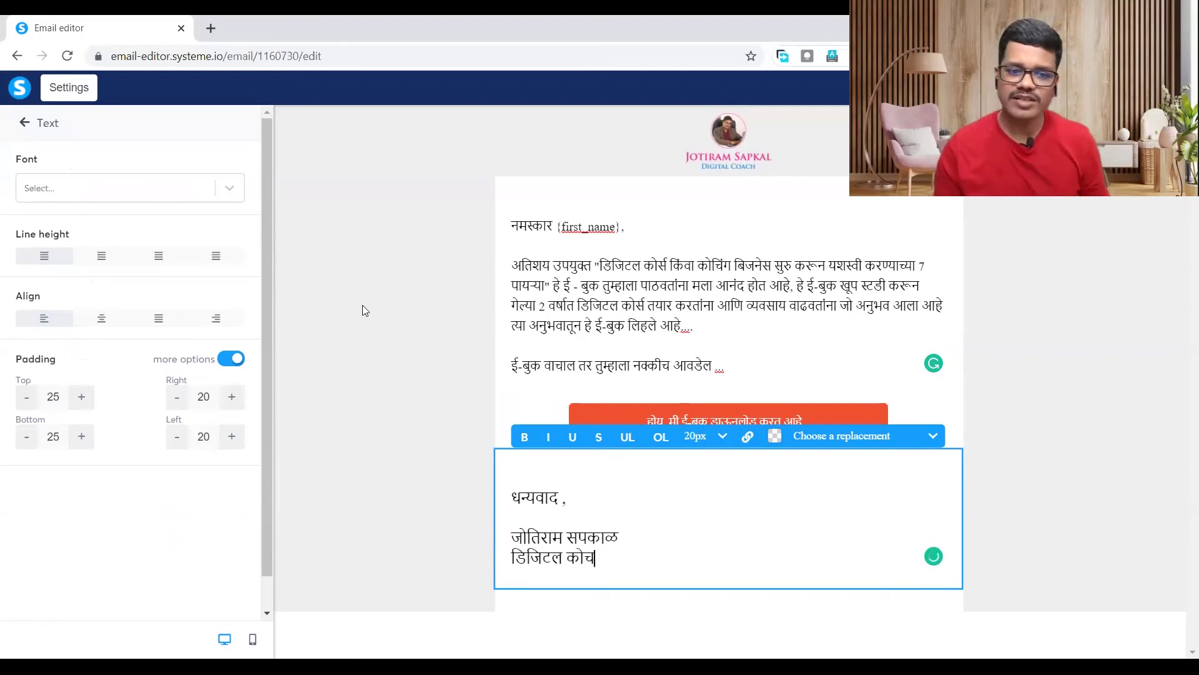
left_click(348, 349)
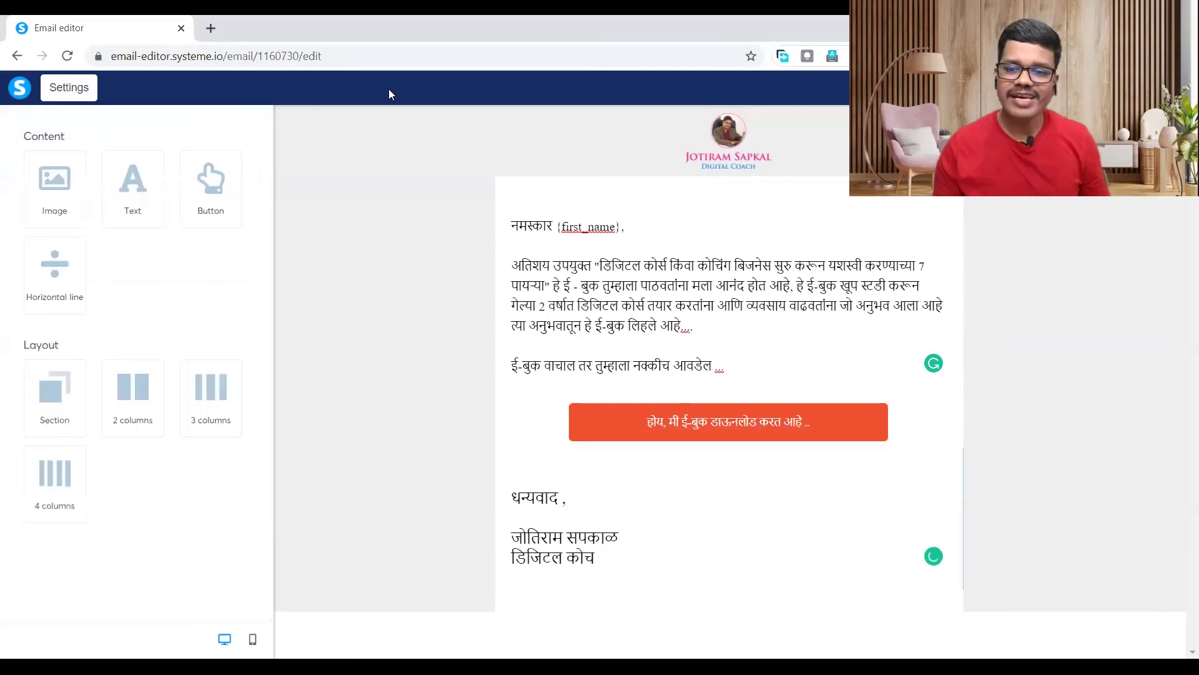
left_click(700, 434)
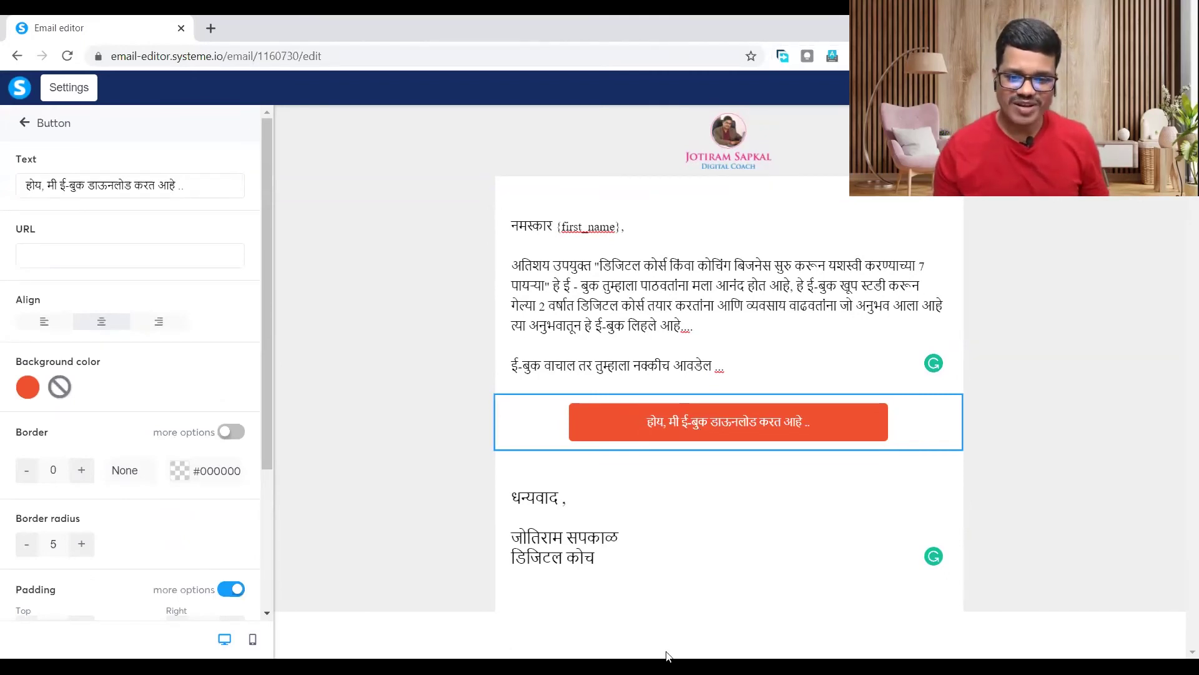
Step: Switch to the e-book PDF in Edge and scroll from page 9 toward the final pages
key("alt+Tab")
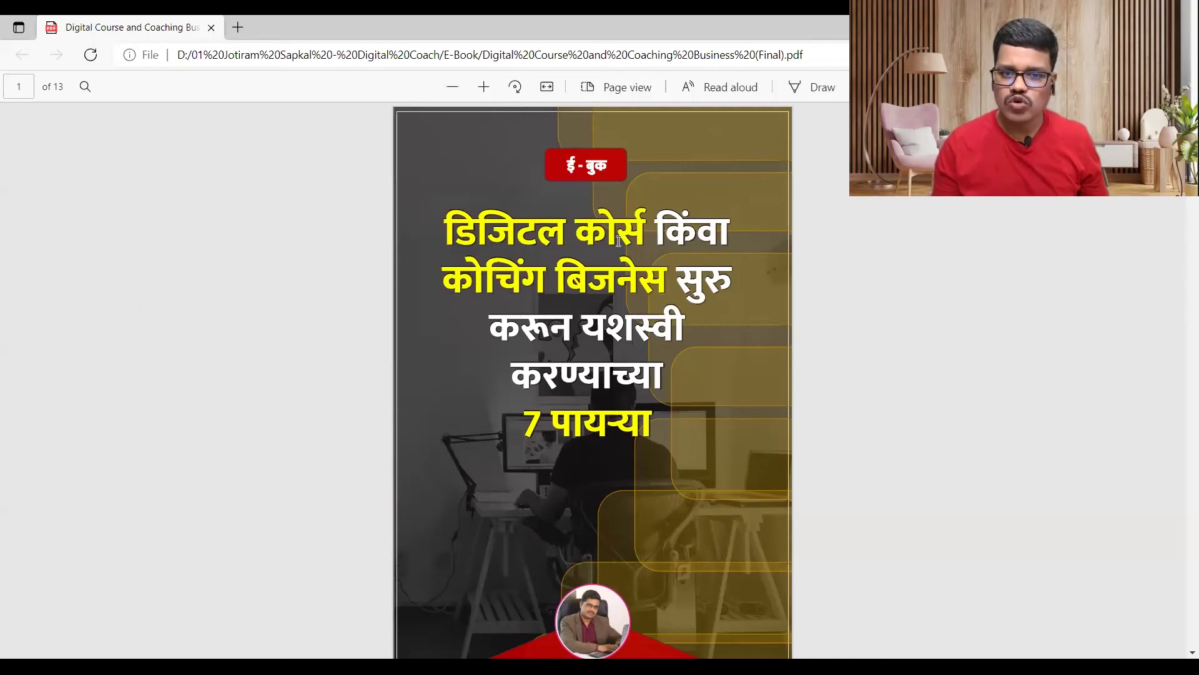
scroll(640, 275, "down", 3)
scroll(640, 278, "down", 12)
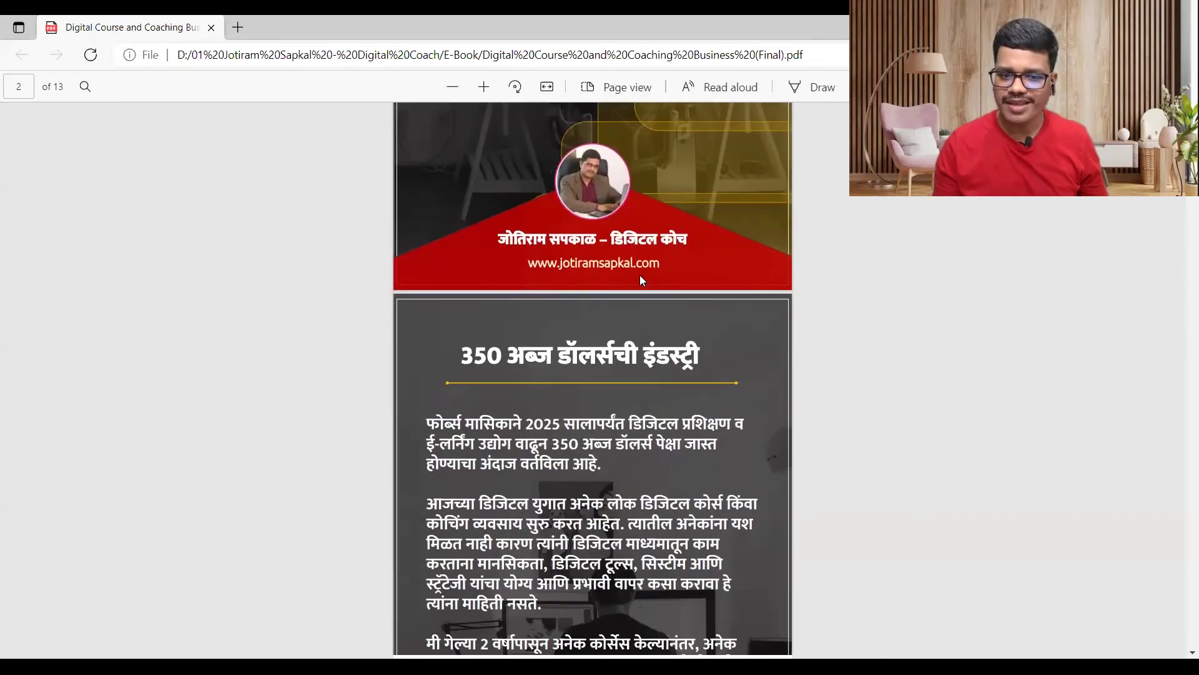
scroll(640, 280, "up", 3)
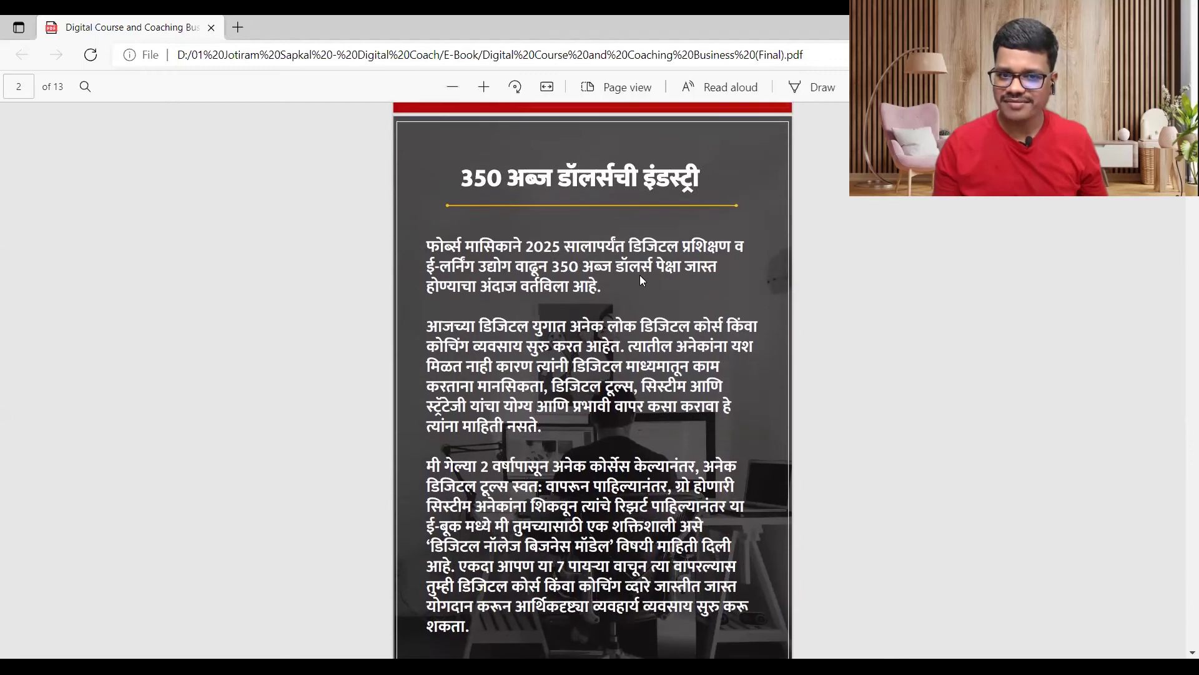
scroll(640, 274, "down", 3)
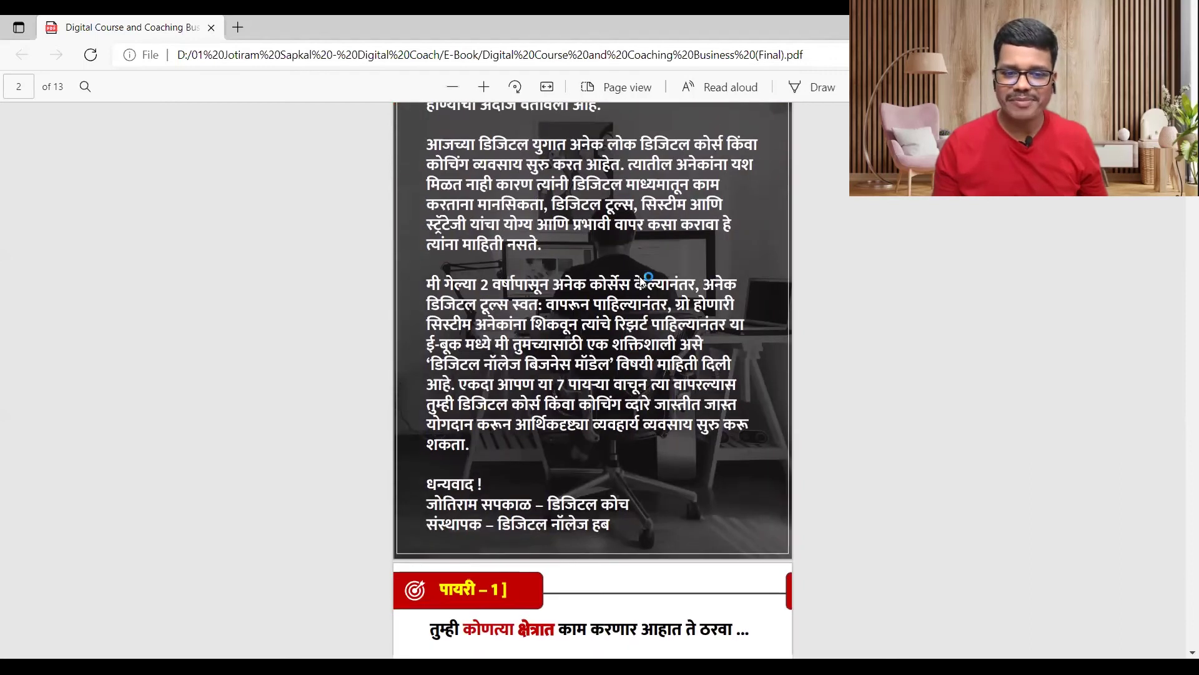
scroll(641, 281, "down", 7)
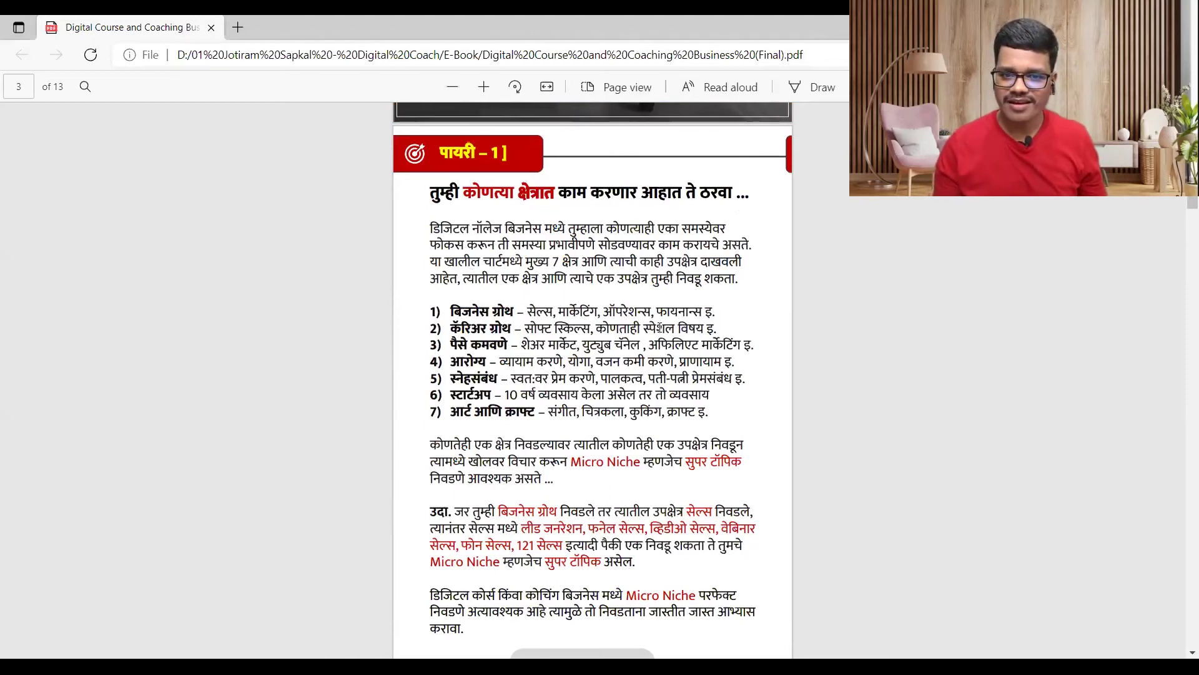
scroll(660, 354, "down", 7)
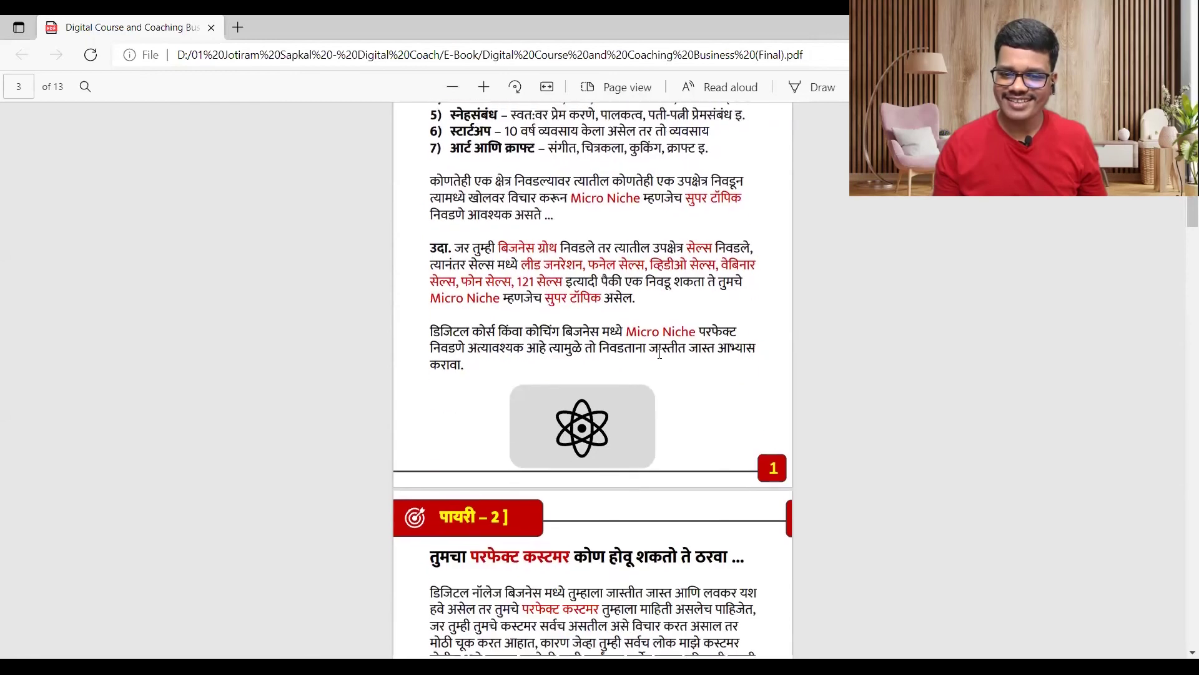
scroll(660, 354, "down", 3)
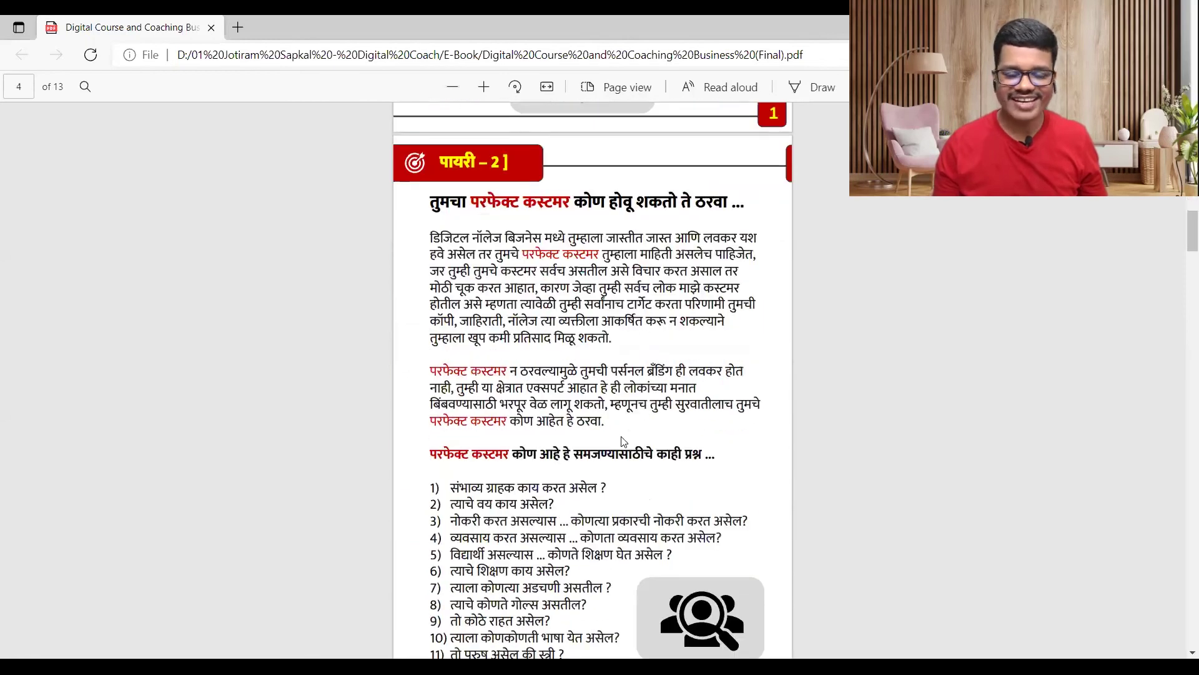
scroll(623, 441, "down", 10)
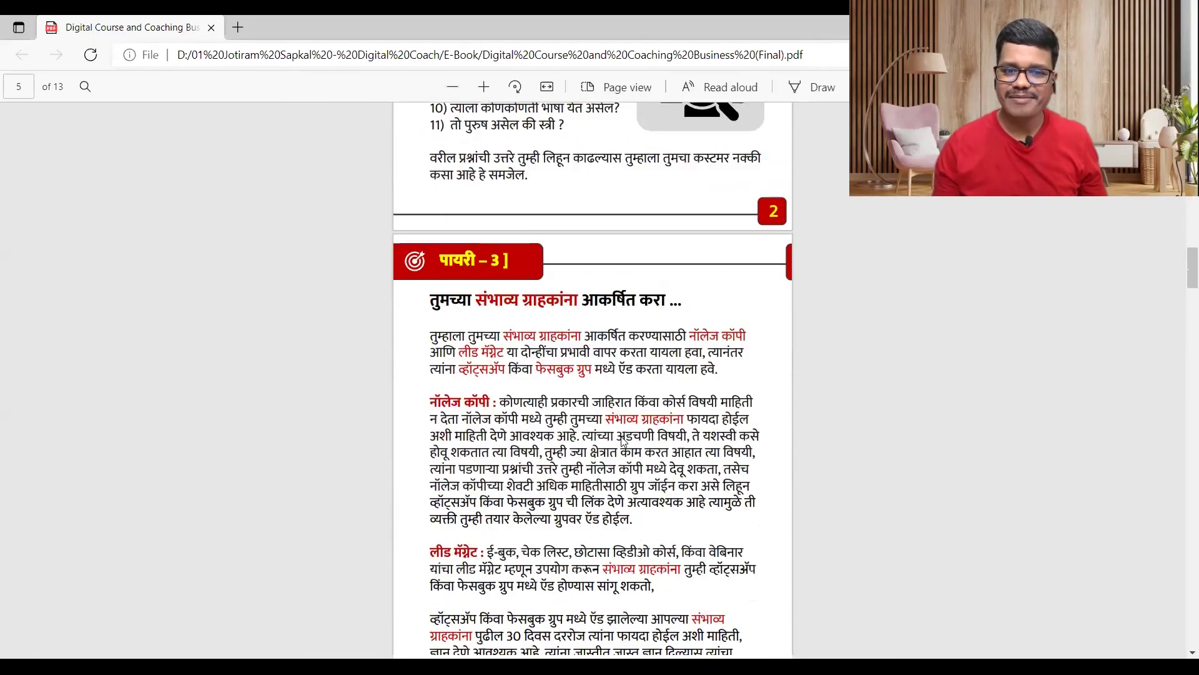
scroll(615, 320, "down", 11)
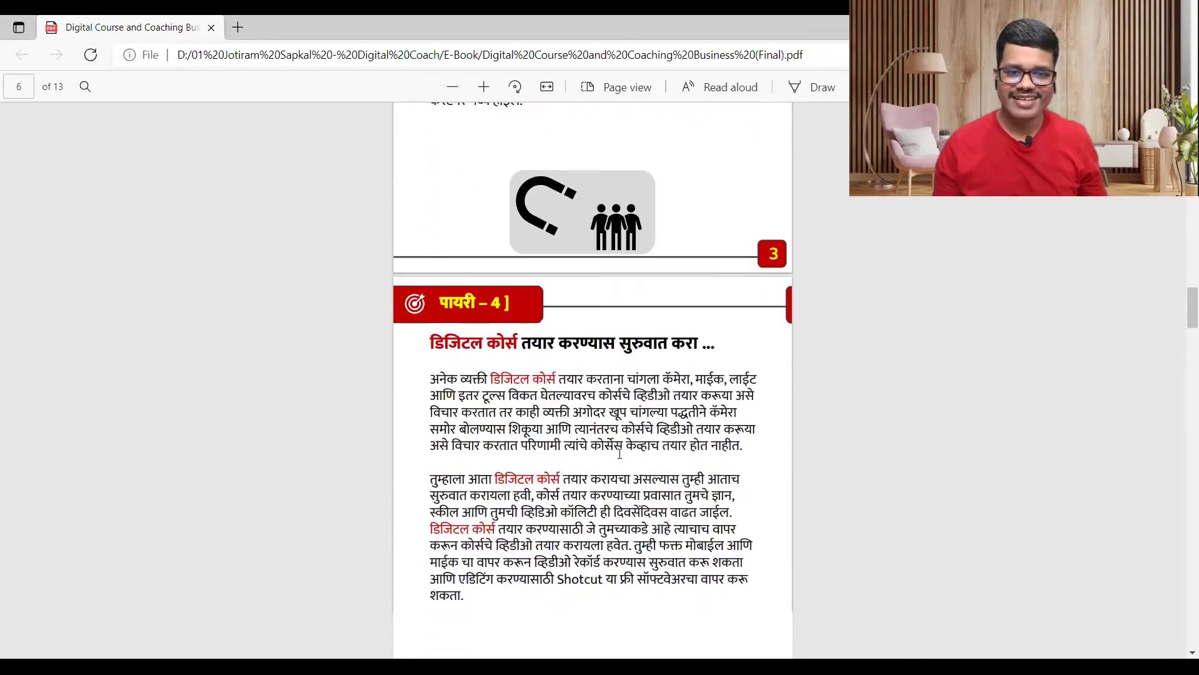
scroll(589, 437, "down", 6)
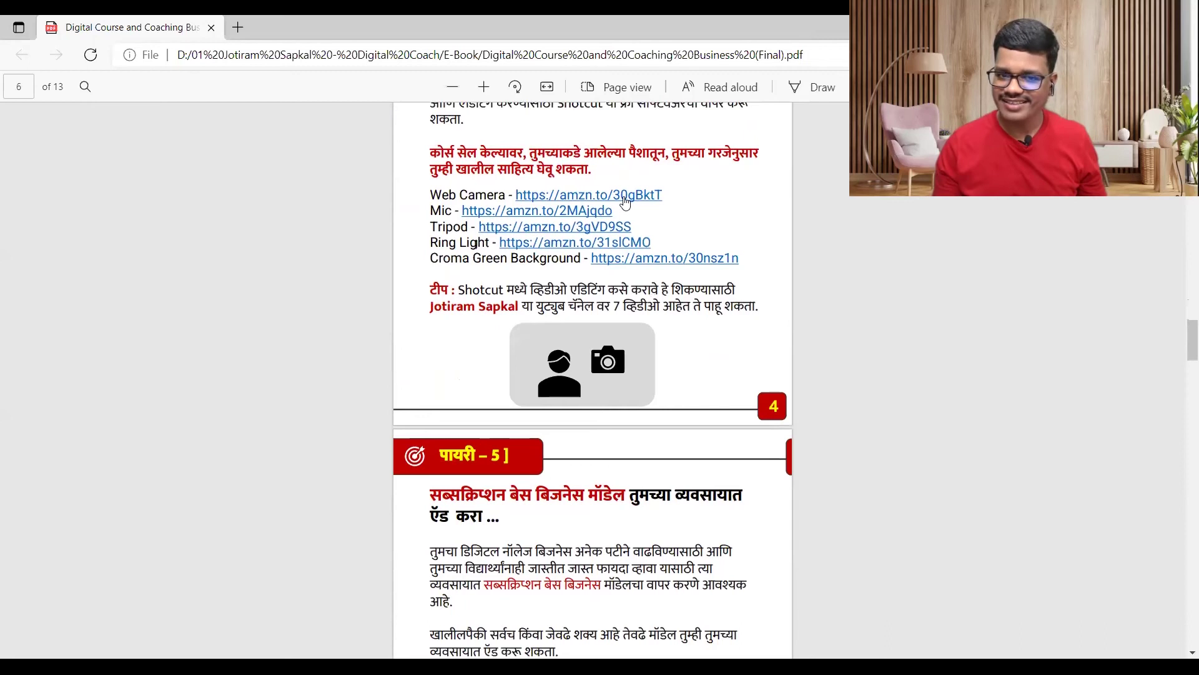
scroll(581, 283, "down", 1)
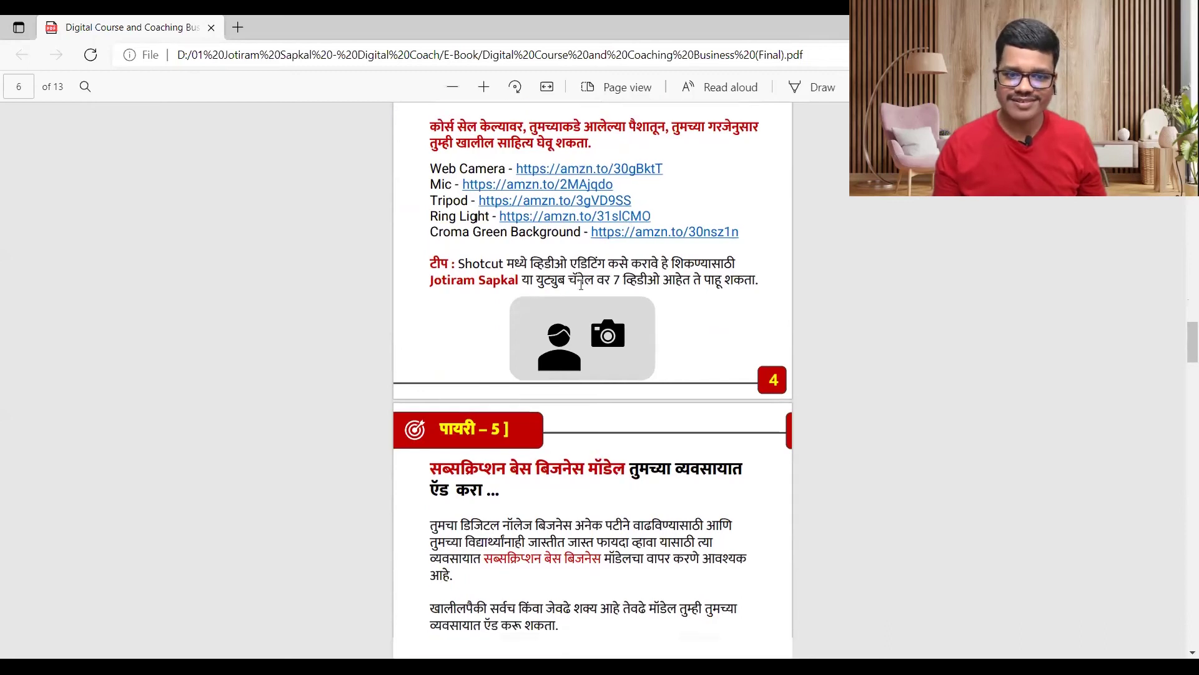
scroll(581, 283, "down", 4)
scroll(581, 210, "down", 2)
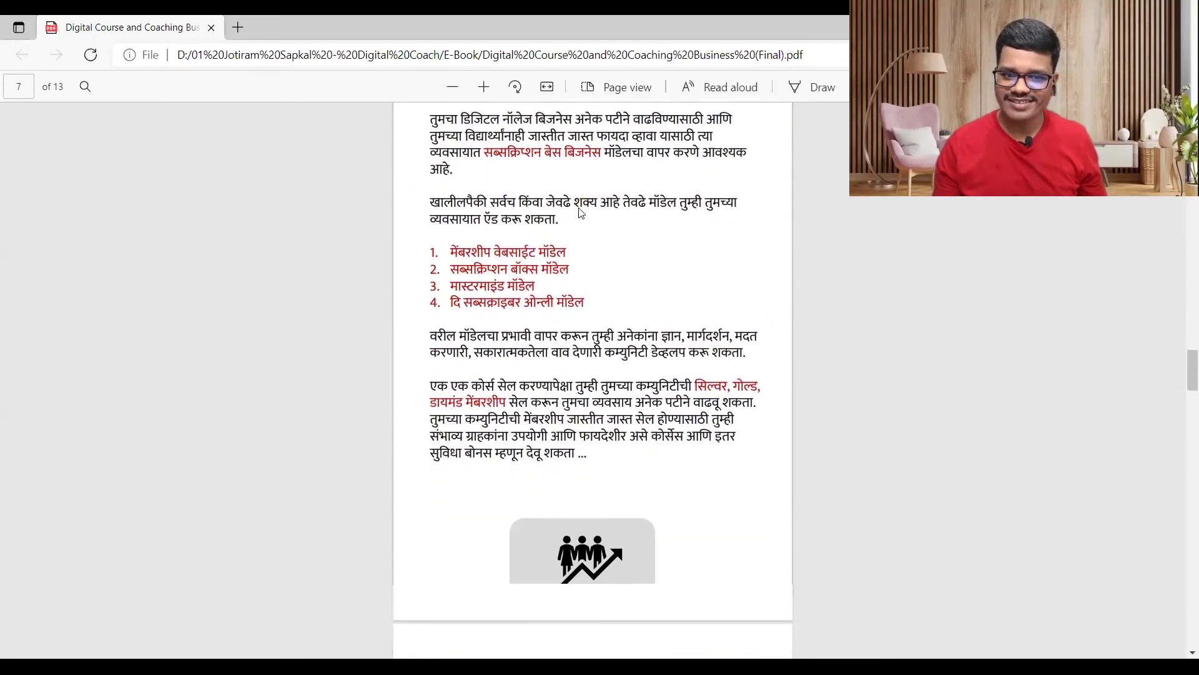
scroll(581, 213, "down", 2)
scroll(581, 213, "down", 7)
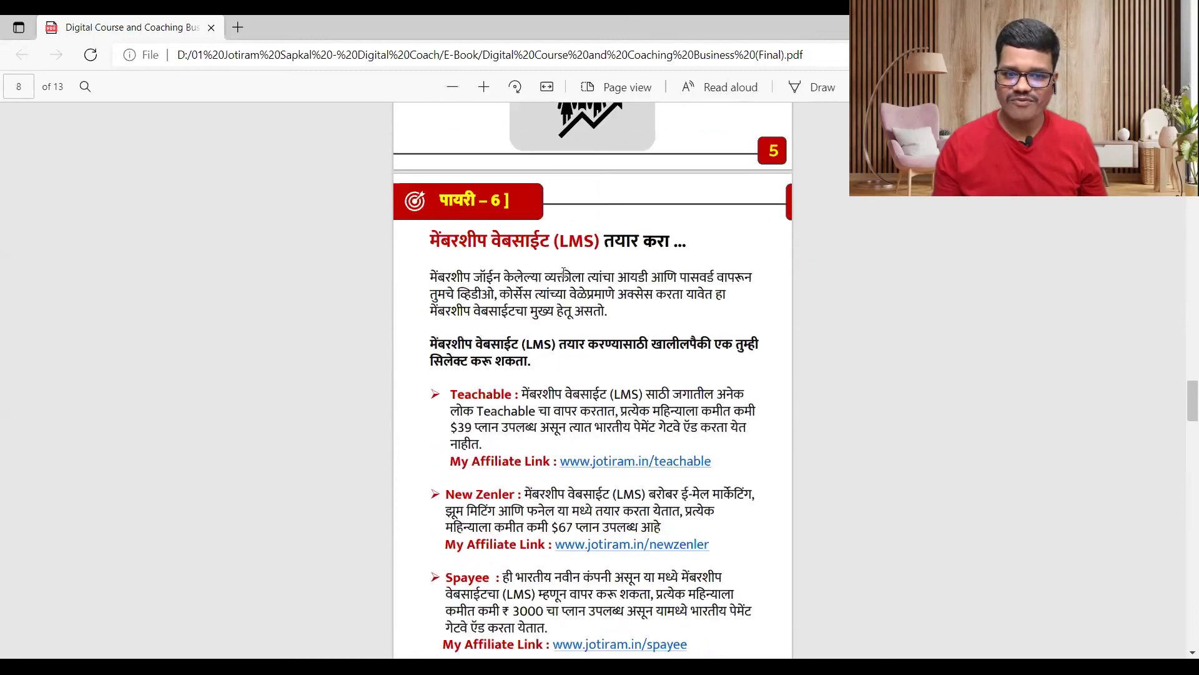
scroll(564, 385, "down", 3)
scroll(564, 385, "down", 15)
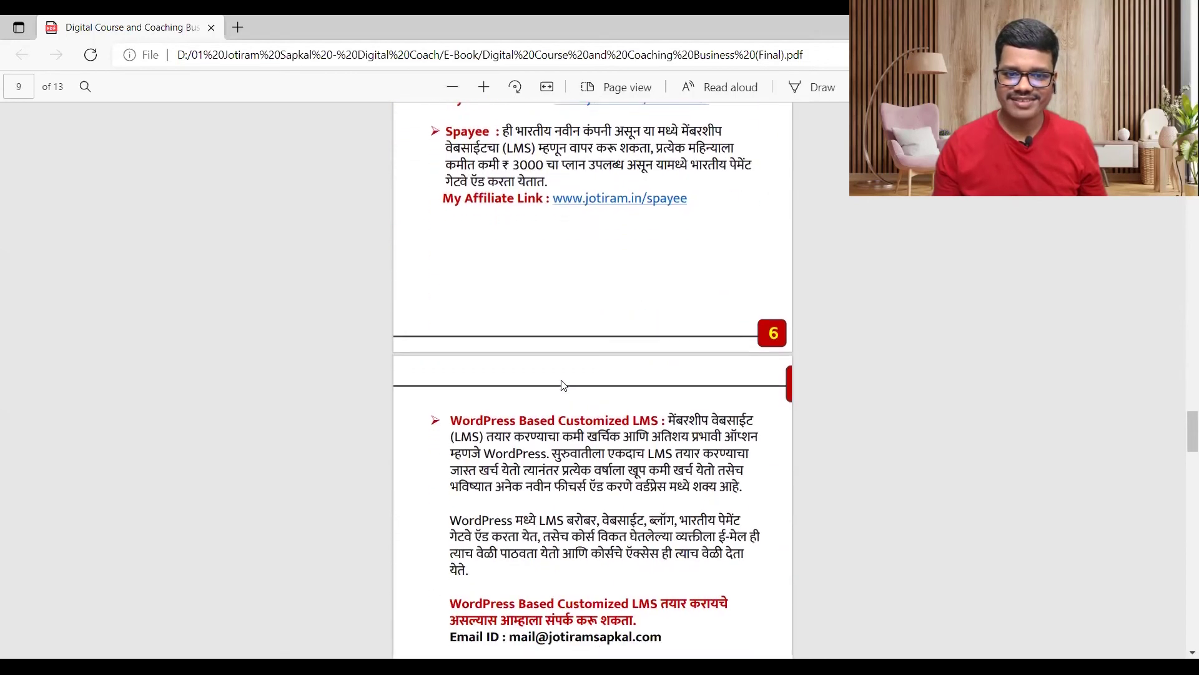
scroll(564, 385, "down", 7)
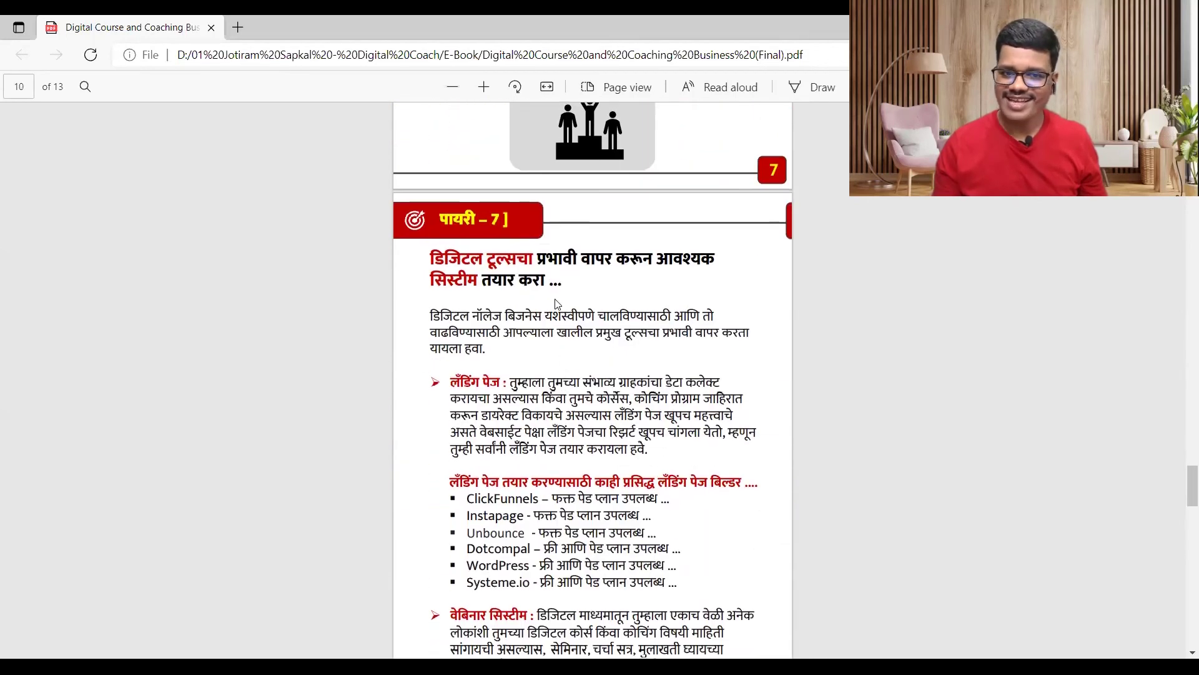
scroll(558, 423, "down", 6)
scroll(558, 422, "down", 14)
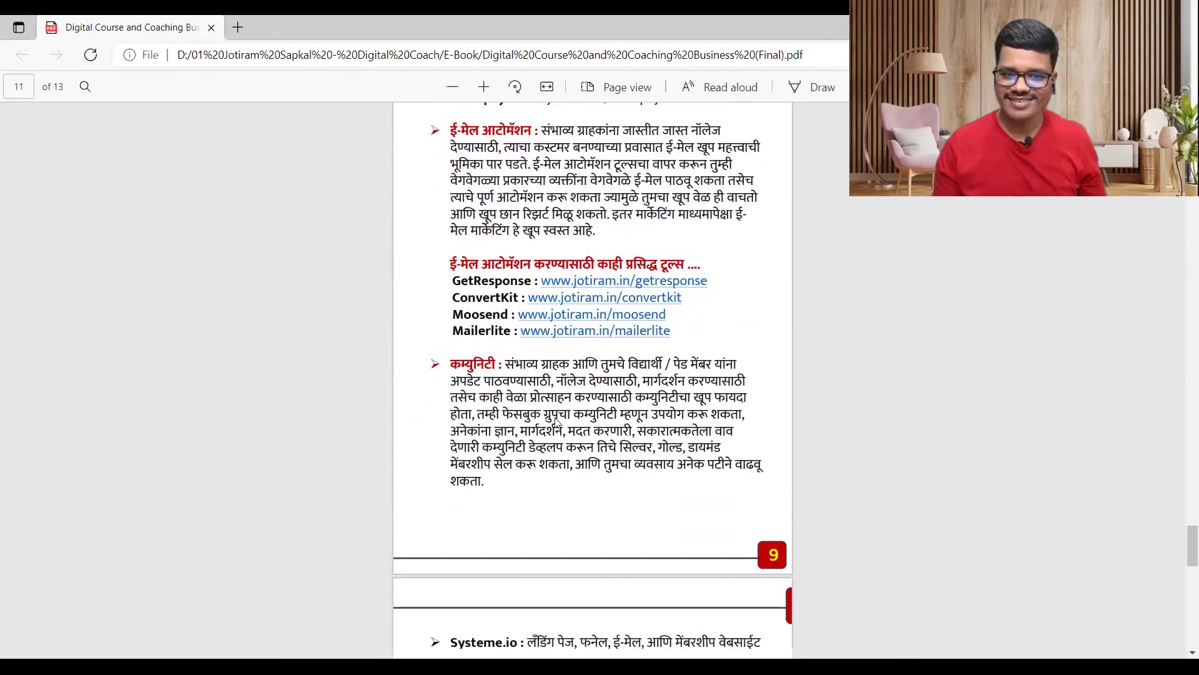
scroll(558, 422, "down", 16)
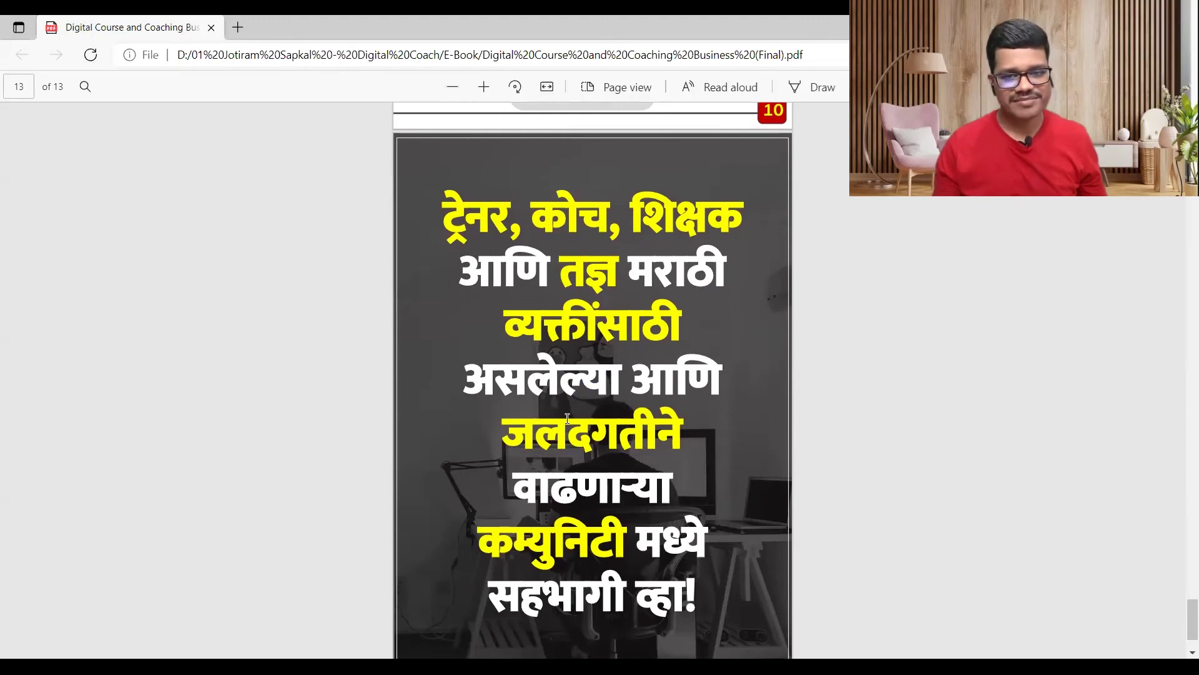
Step: Scroll to page 13 of 13, the dark Marathi poster inviting trainers and coaches to join
scroll(566, 418, "down", 2)
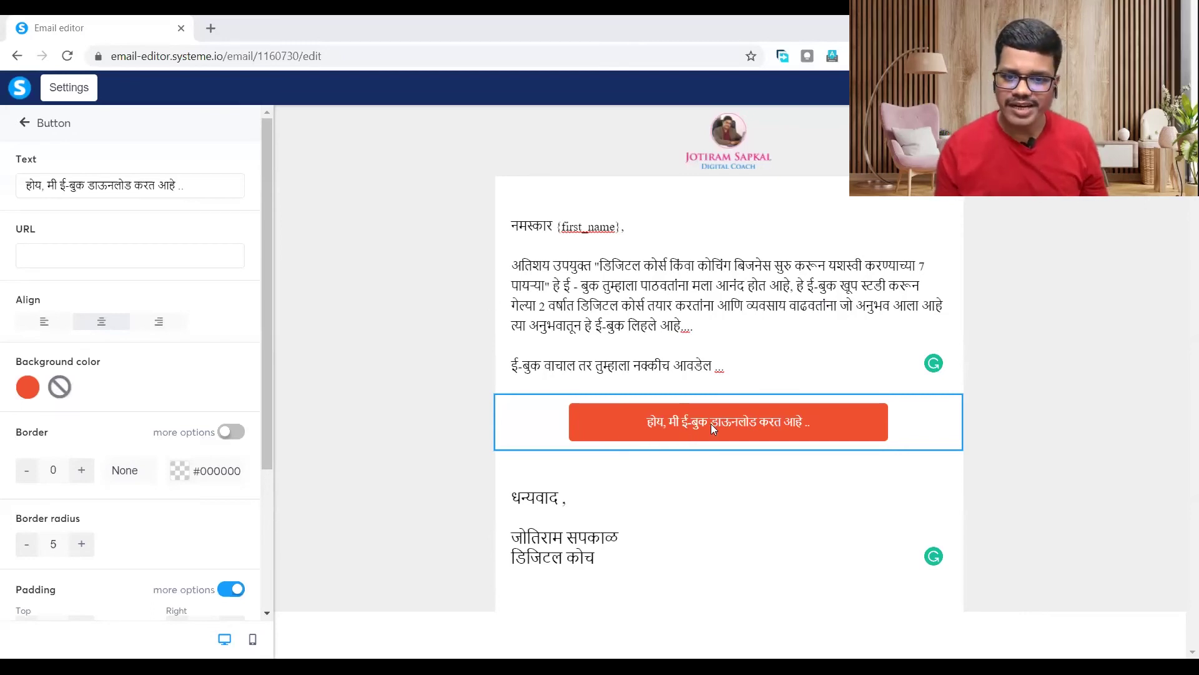
Step: Paste the Google Drive sharing link into the e-book download button's URL field
left_click(303, 328)
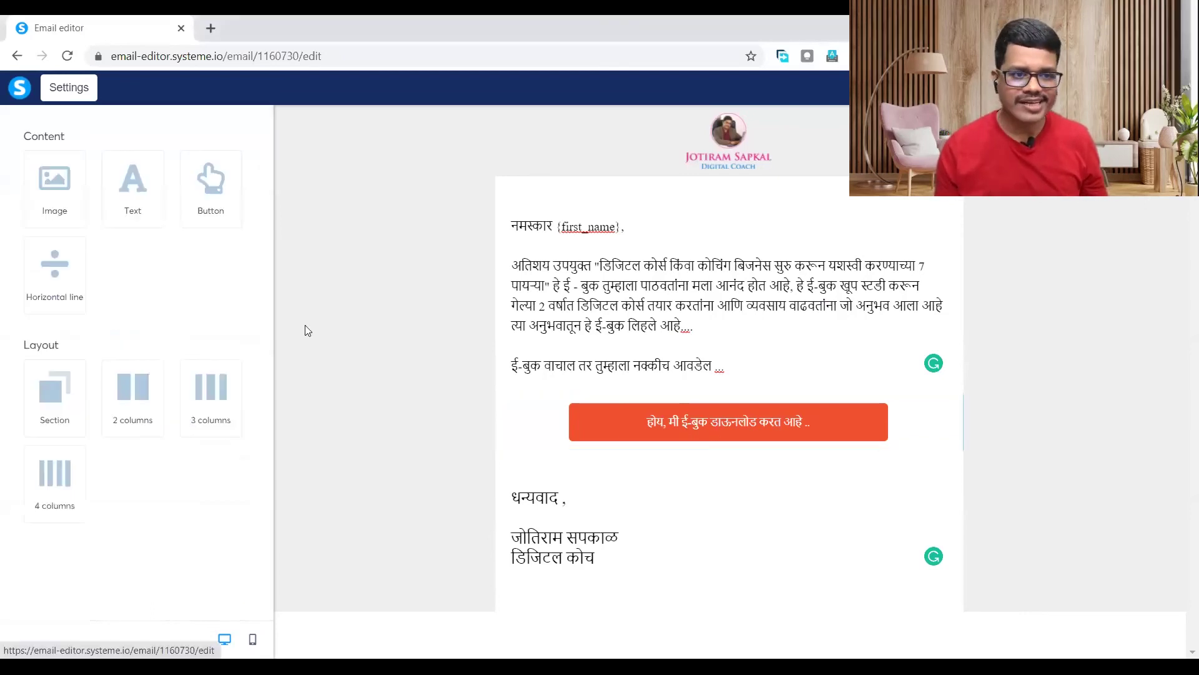
left_click(730, 444)
left_click(51, 265)
key("ctrl+v")
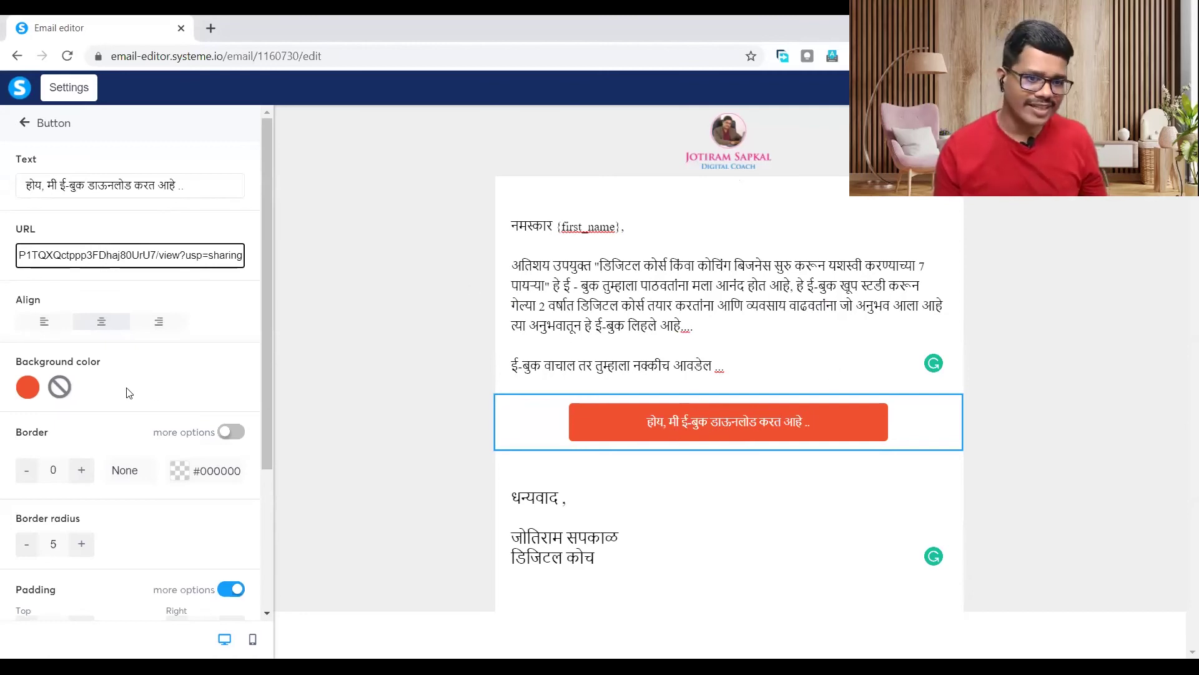
Step: Check the email's overall Settings, then close the editor back to the campaign email page
scroll(91, 415, "down", 3)
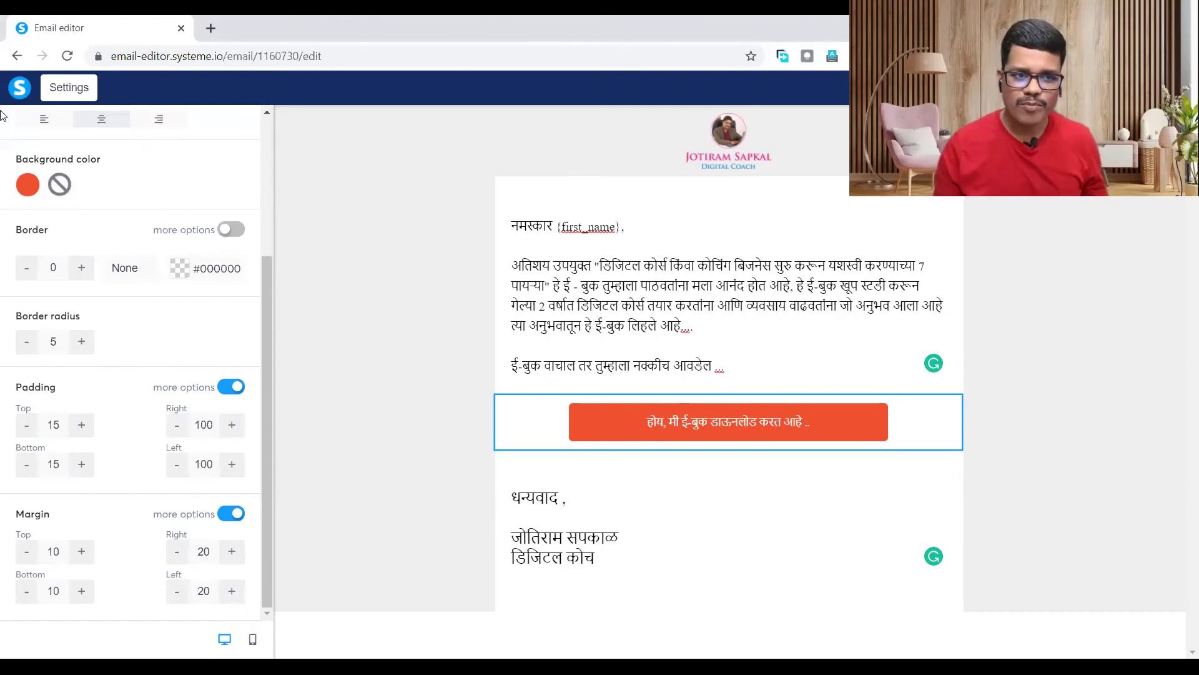
left_click(86, 95)
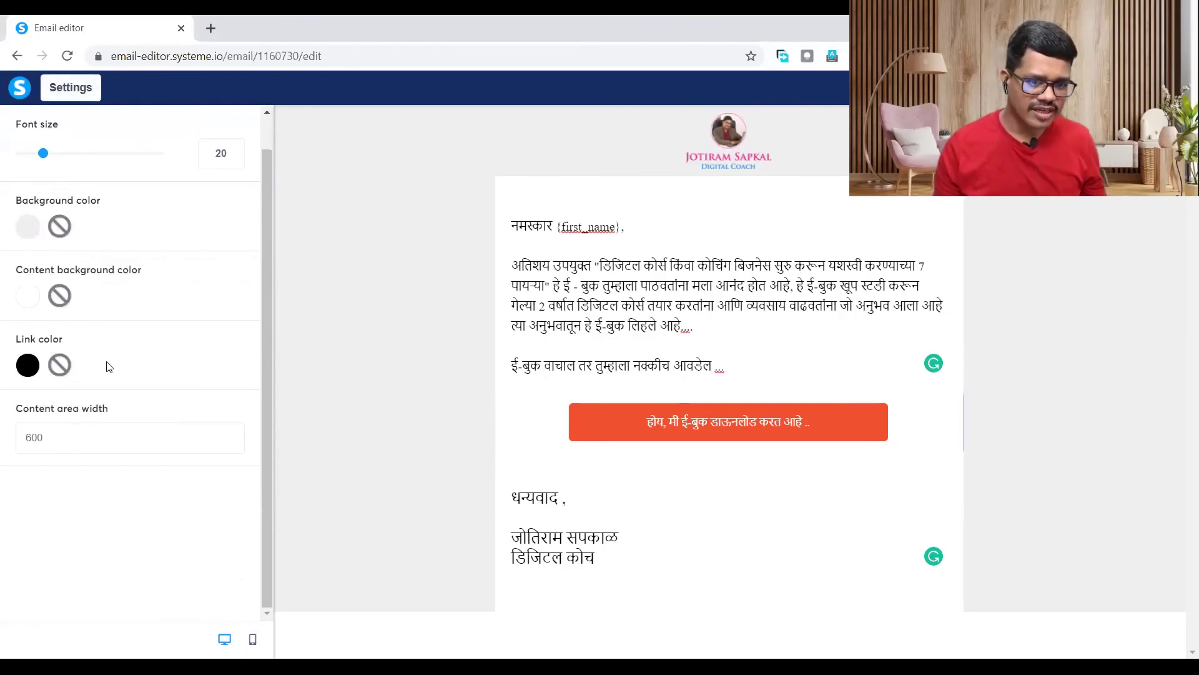
scroll(111, 365, "up", 1)
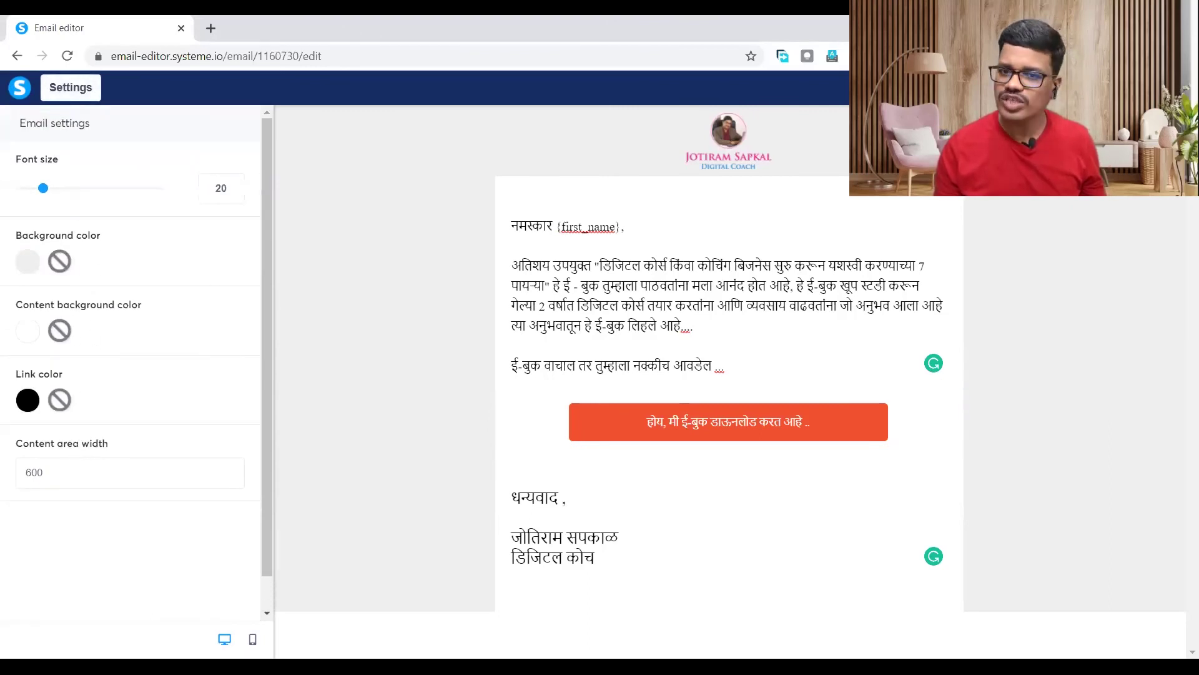
left_click(1156, 87)
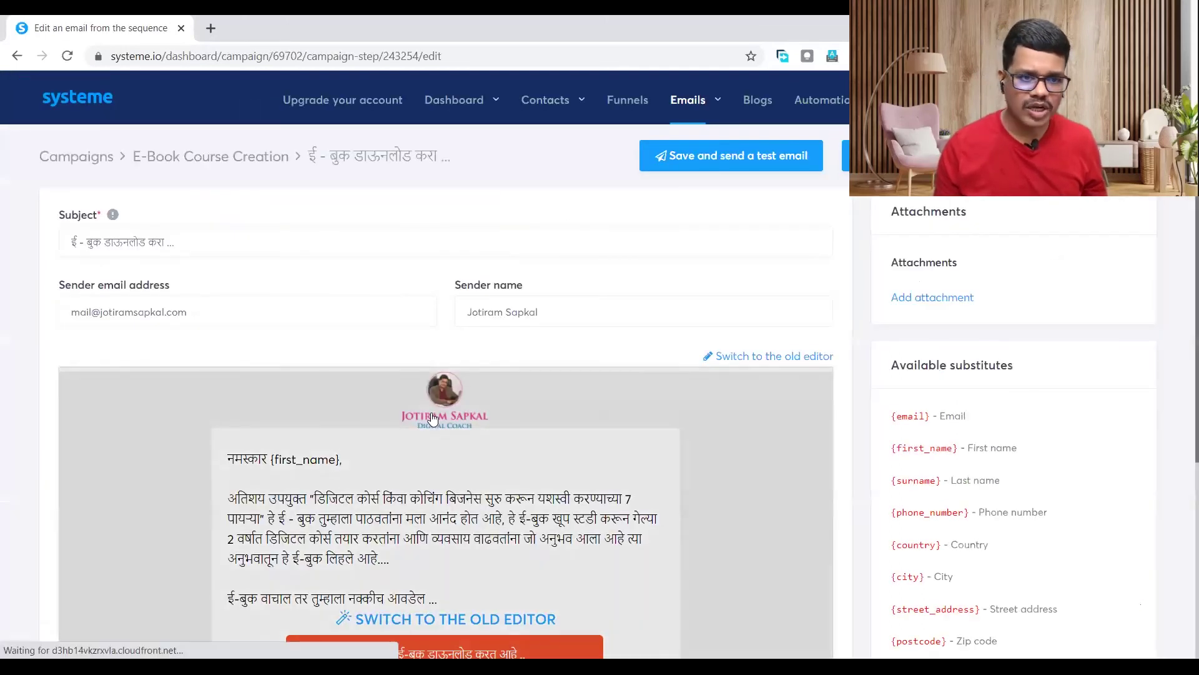
Step: Save the email with a test copy sent, and bring up the publish delay dialog
scroll(437, 353, "down", 3)
scroll(429, 352, "down", 3)
scroll(422, 485, "up", 5)
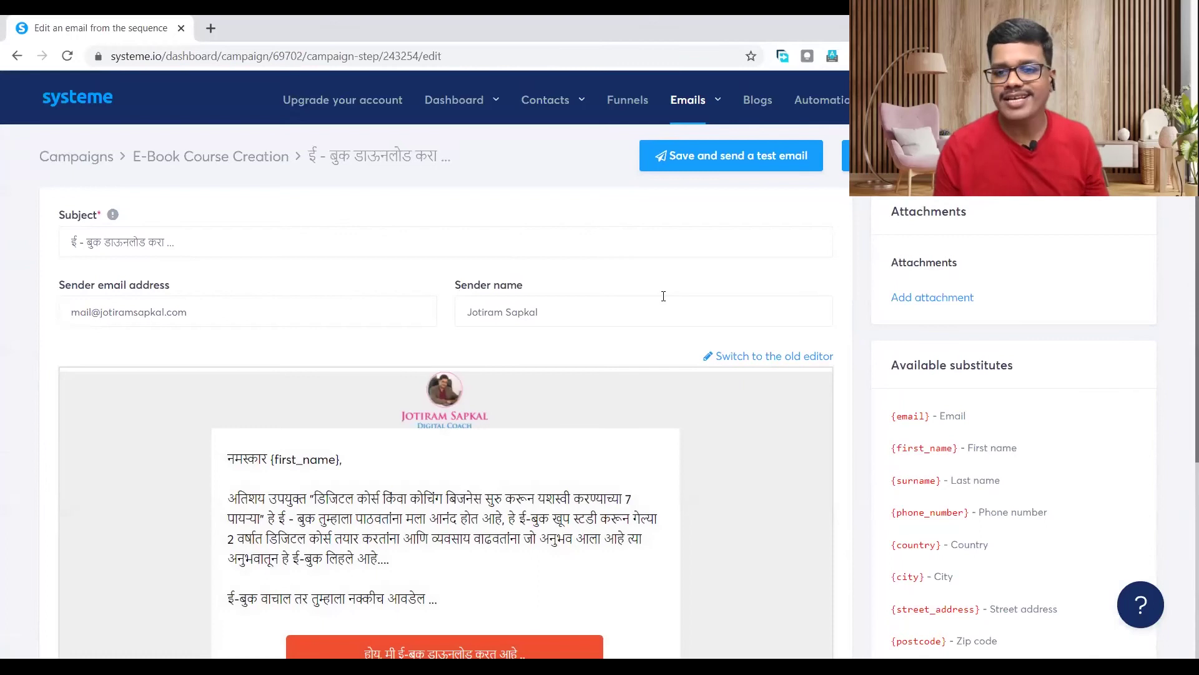
mouse_move(693, 142)
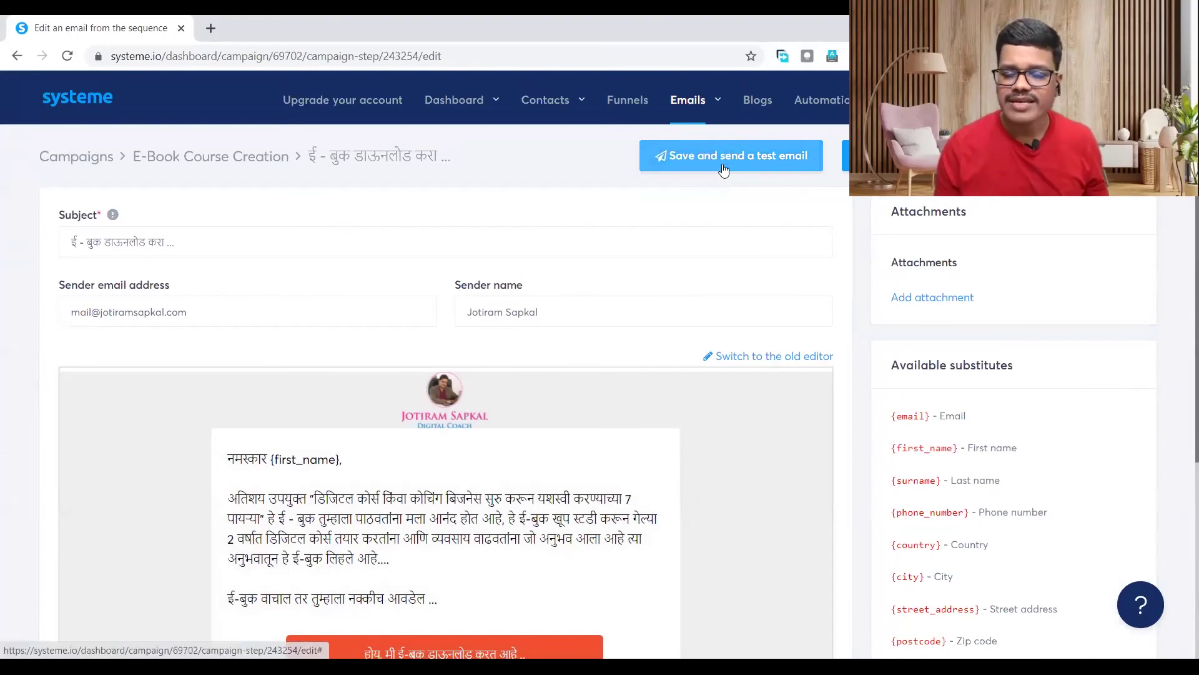
left_click(770, 161)
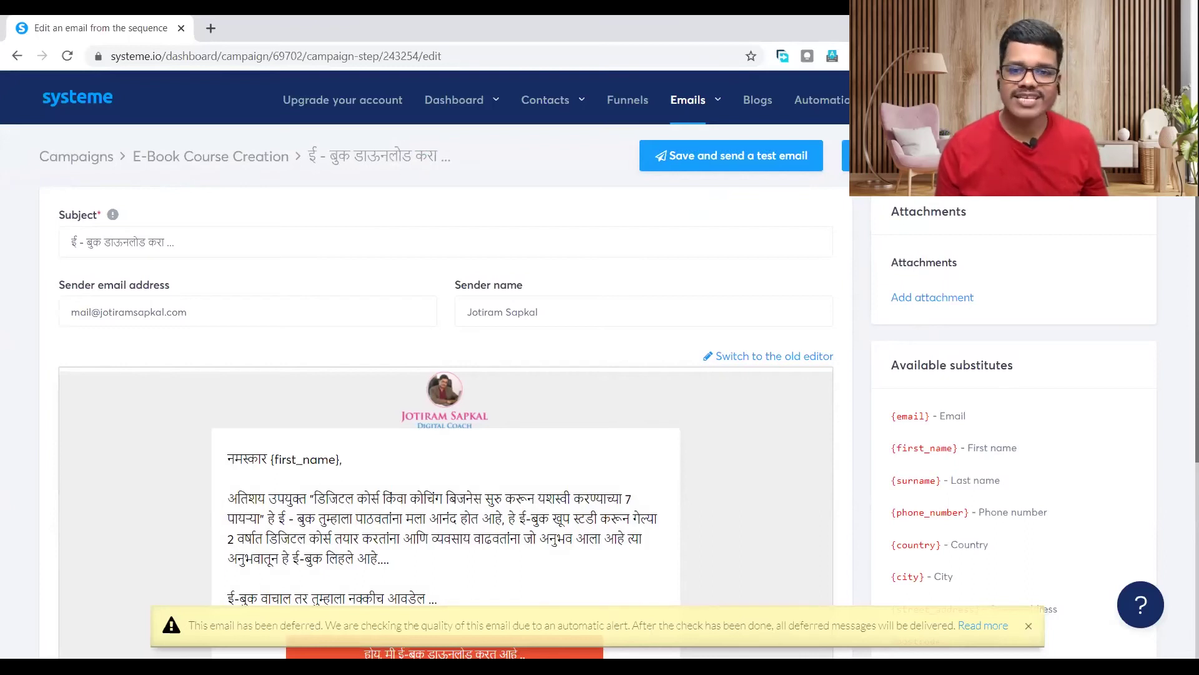
left_click(874, 156)
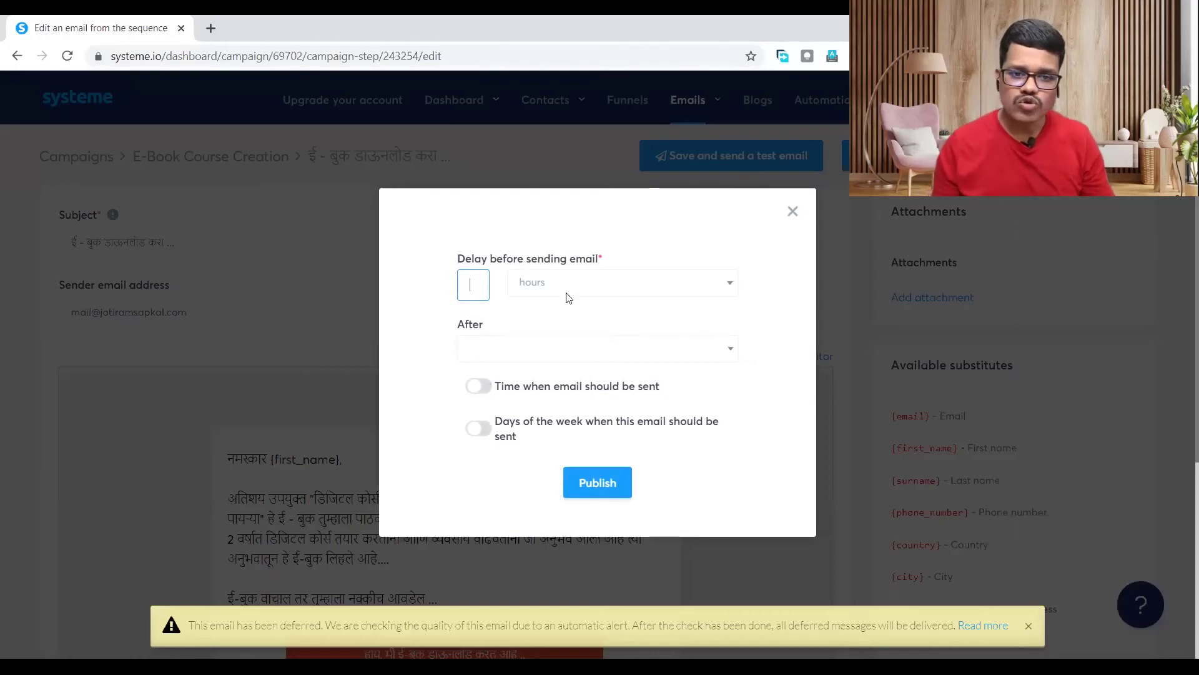
Step: Set the sending delay to 0 hours, after briefly trying 2 days
left_click(477, 282)
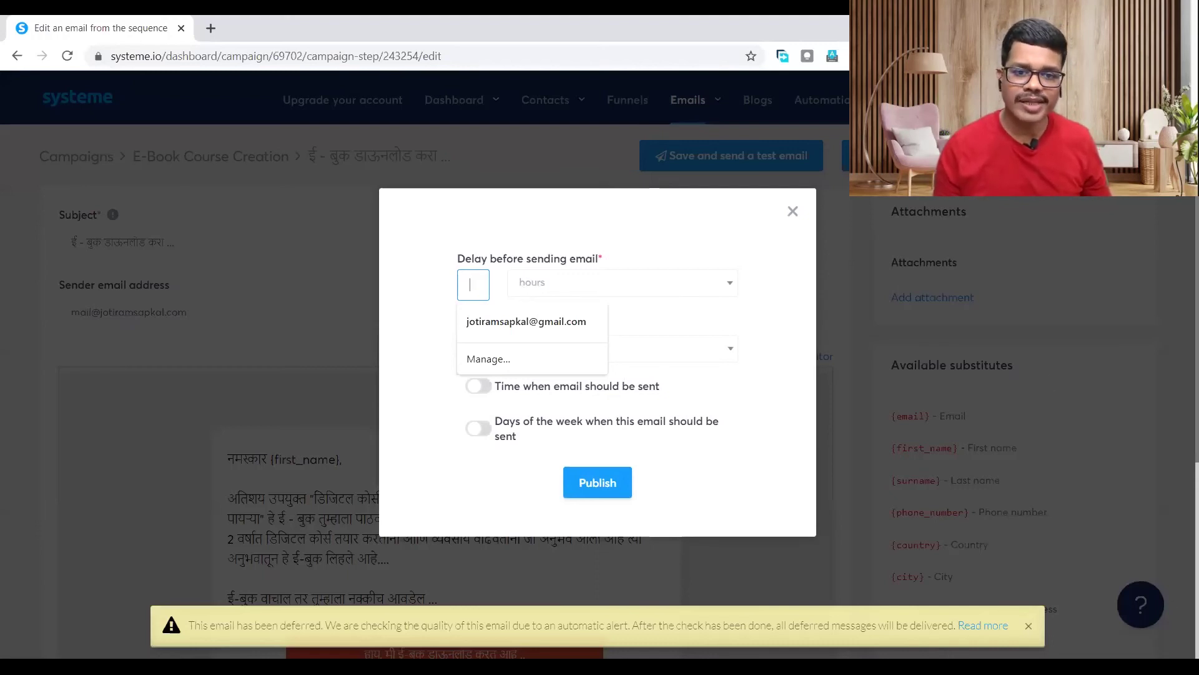
type("0")
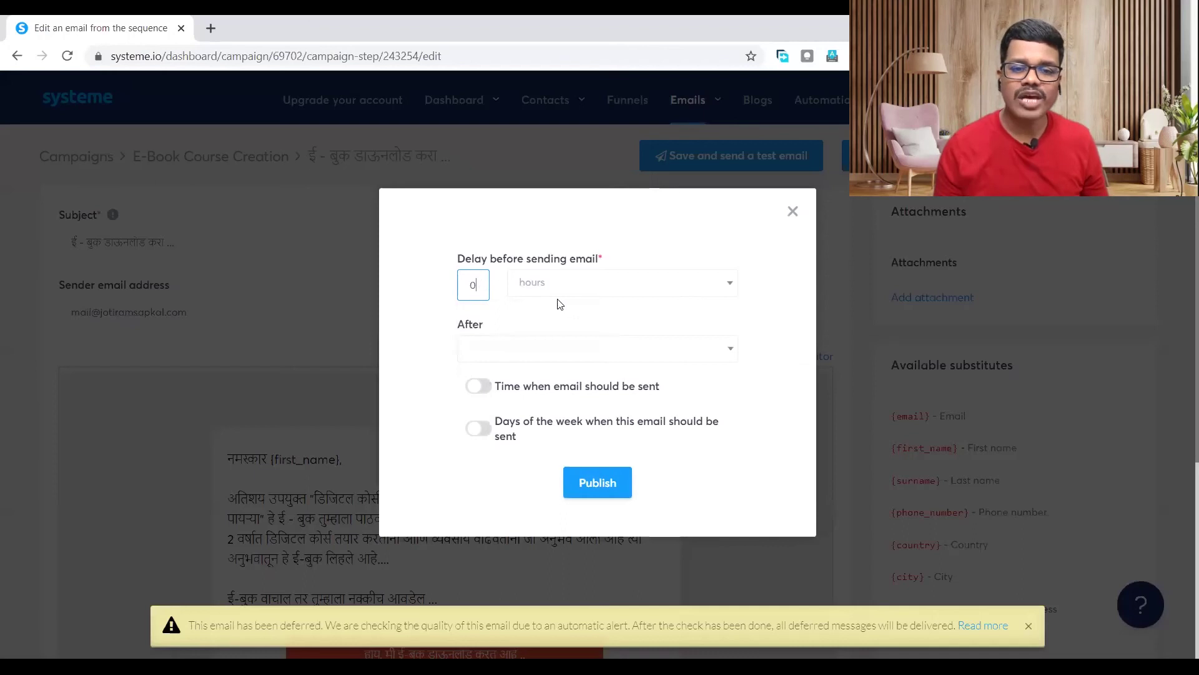
left_click(565, 287)
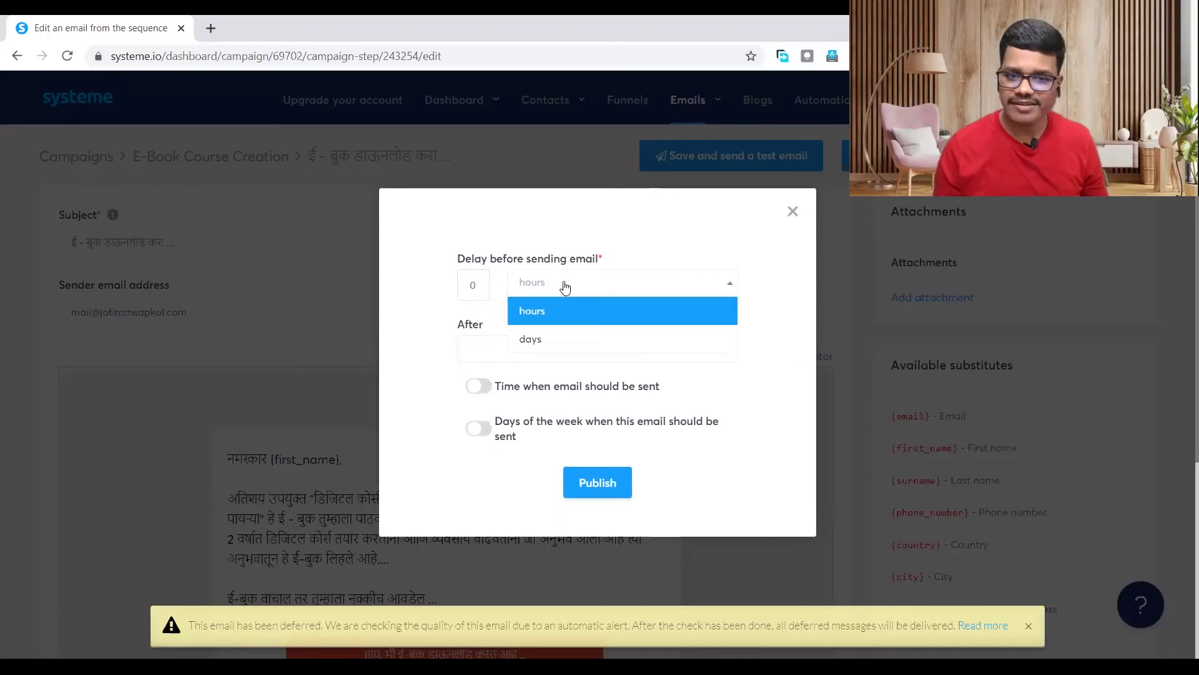
left_click(525, 312)
left_click(516, 351)
left_click(515, 353)
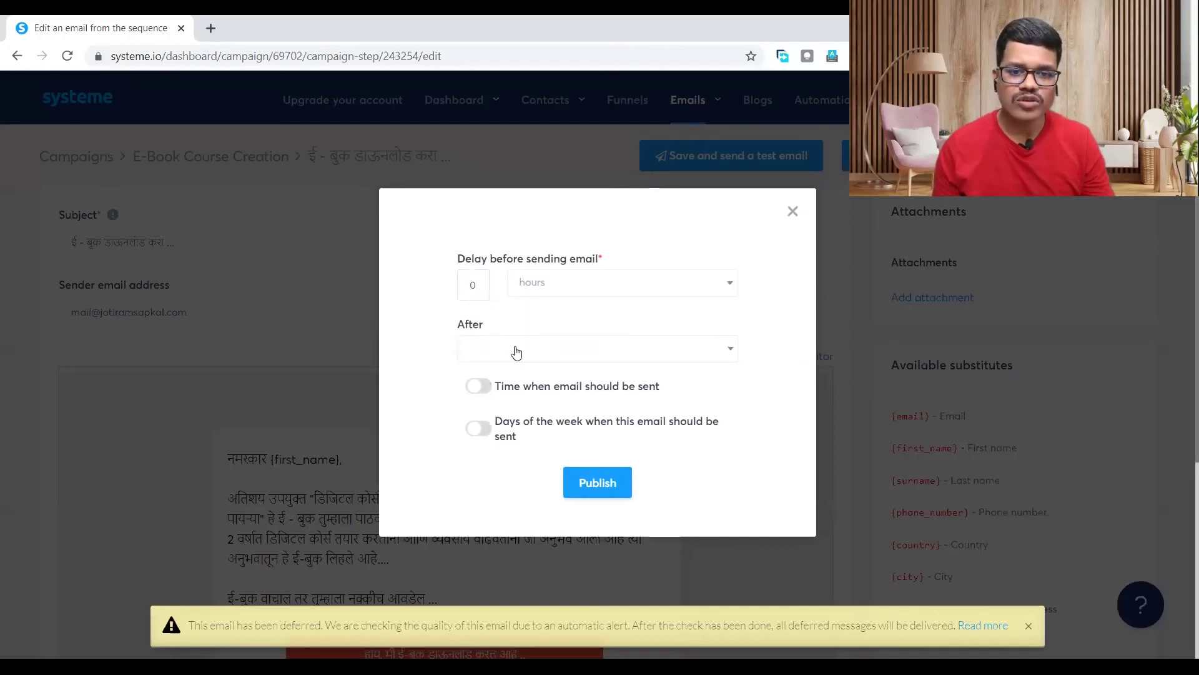
double_click(473, 287)
type("2")
left_click(555, 295)
left_click(558, 337)
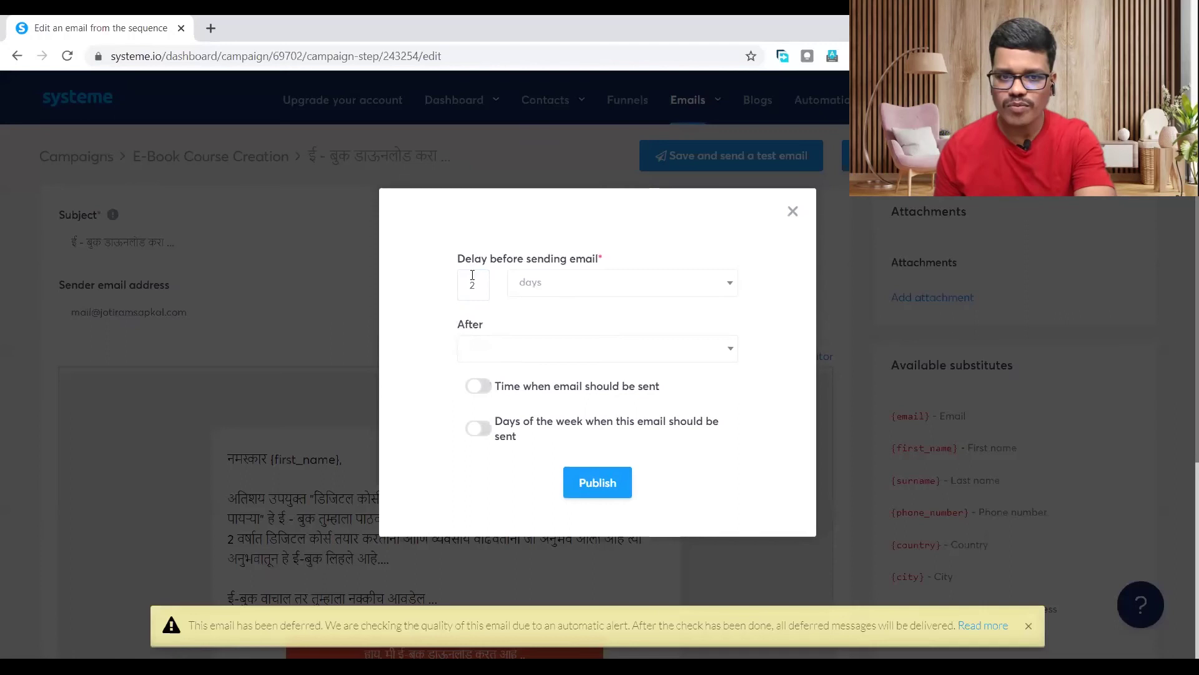
double_click(472, 282)
type("0")
left_click(525, 292)
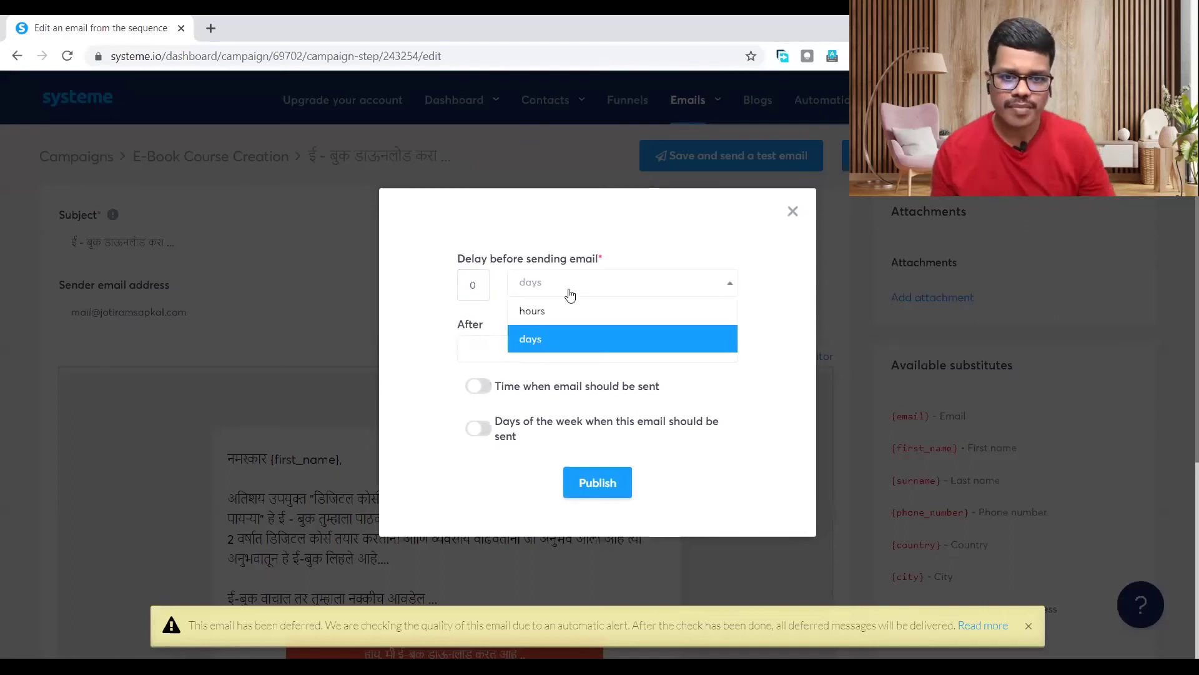
left_click(567, 315)
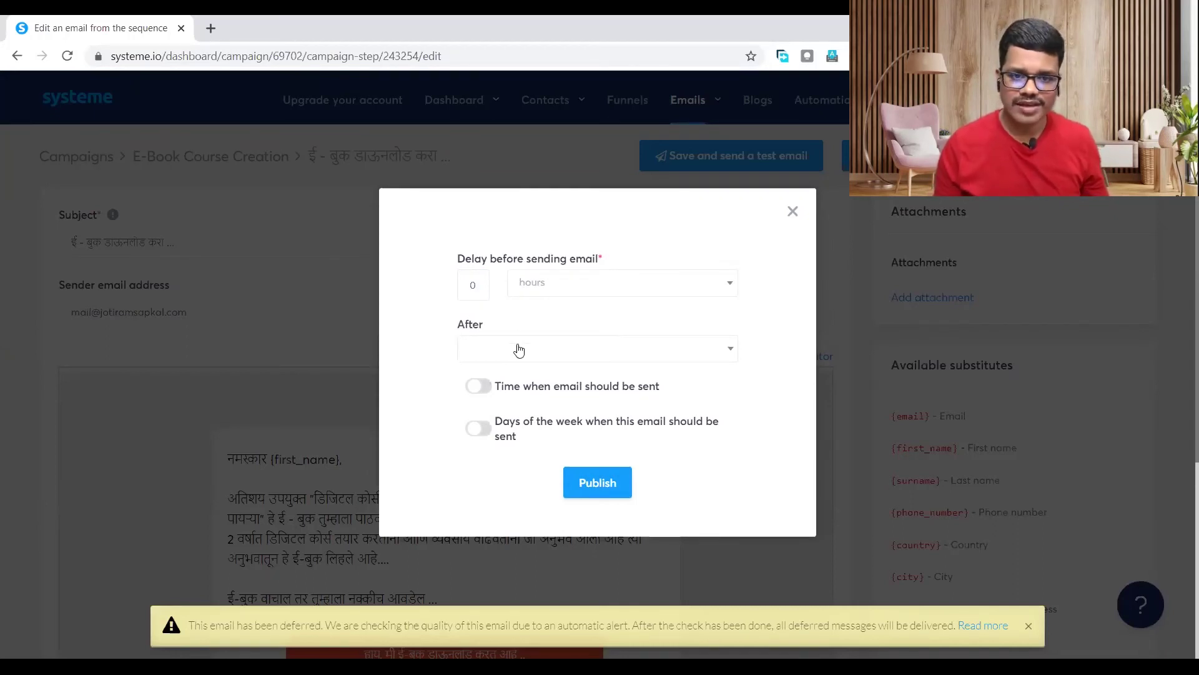
Step: Leave the specific sending time off and publish the email with zero delay
left_click(498, 391)
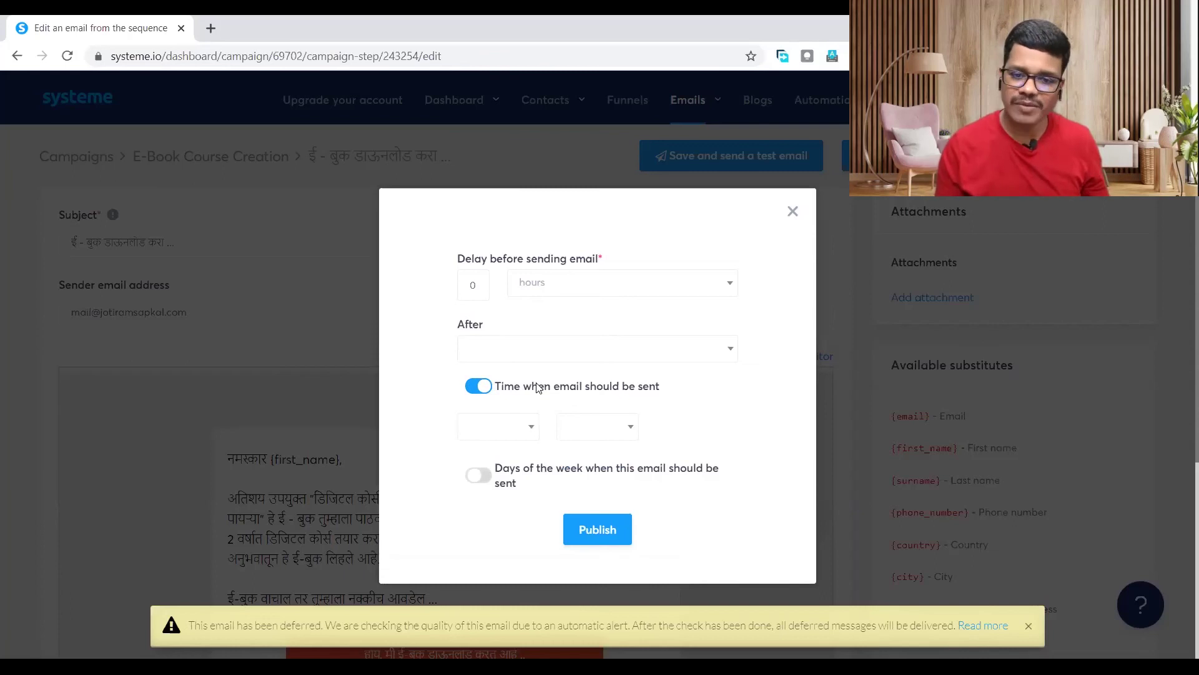
left_click(481, 387)
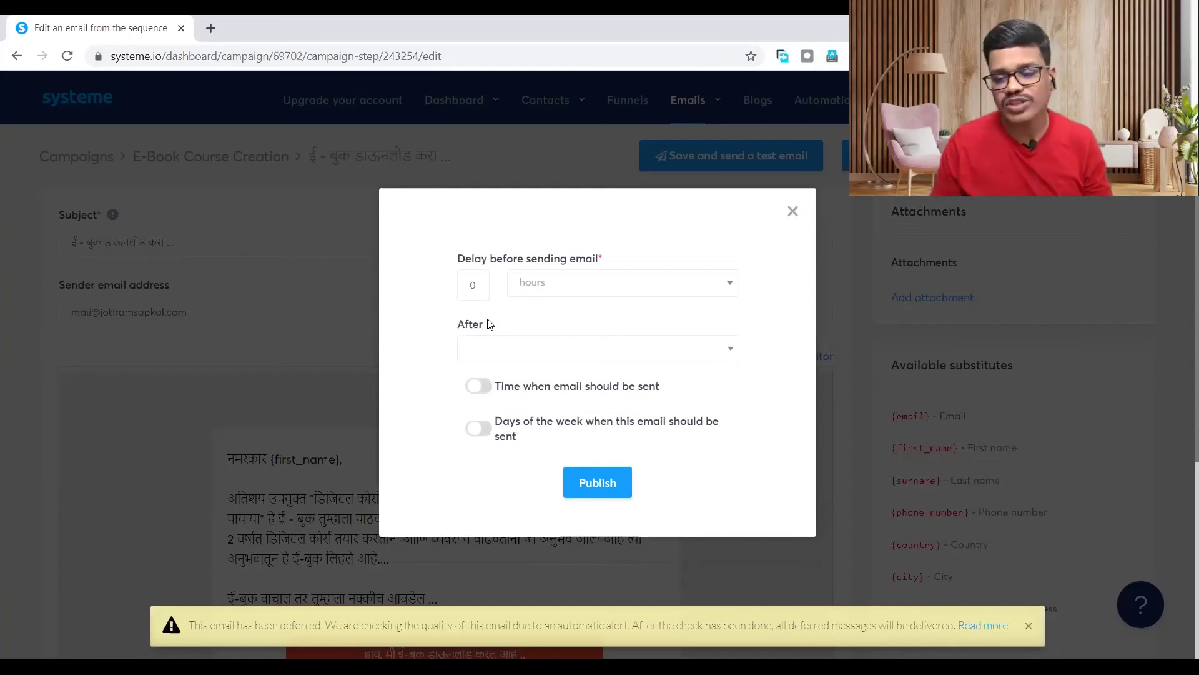
left_click(610, 484)
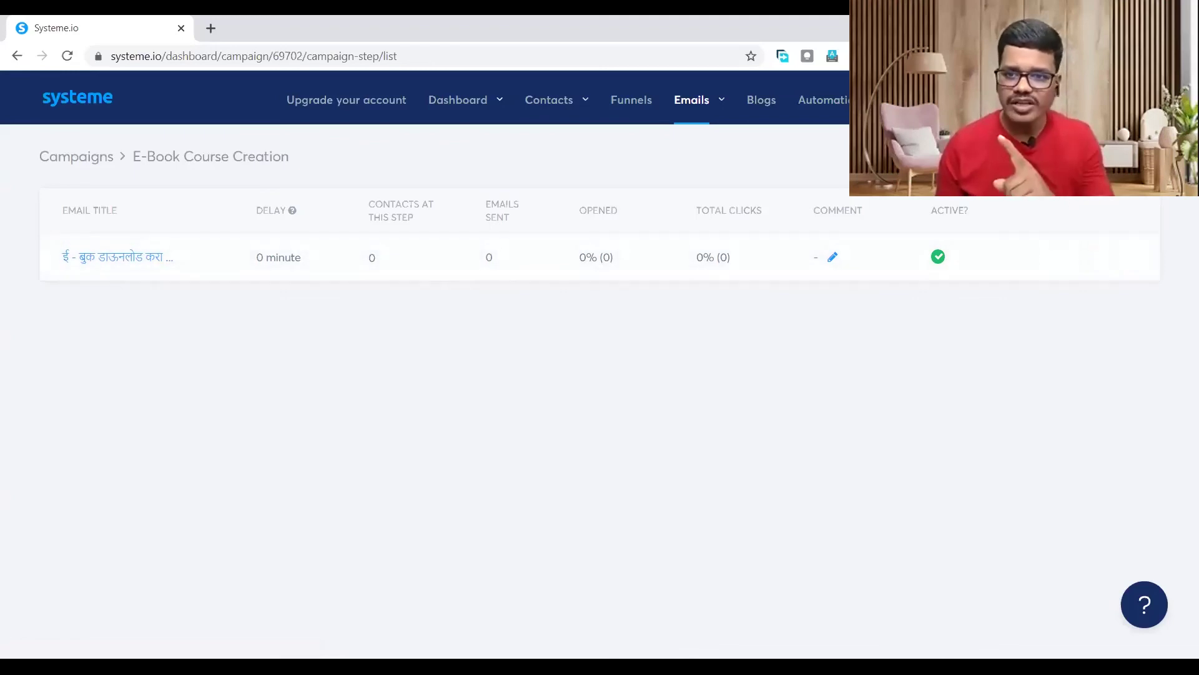
left_click(1111, 156)
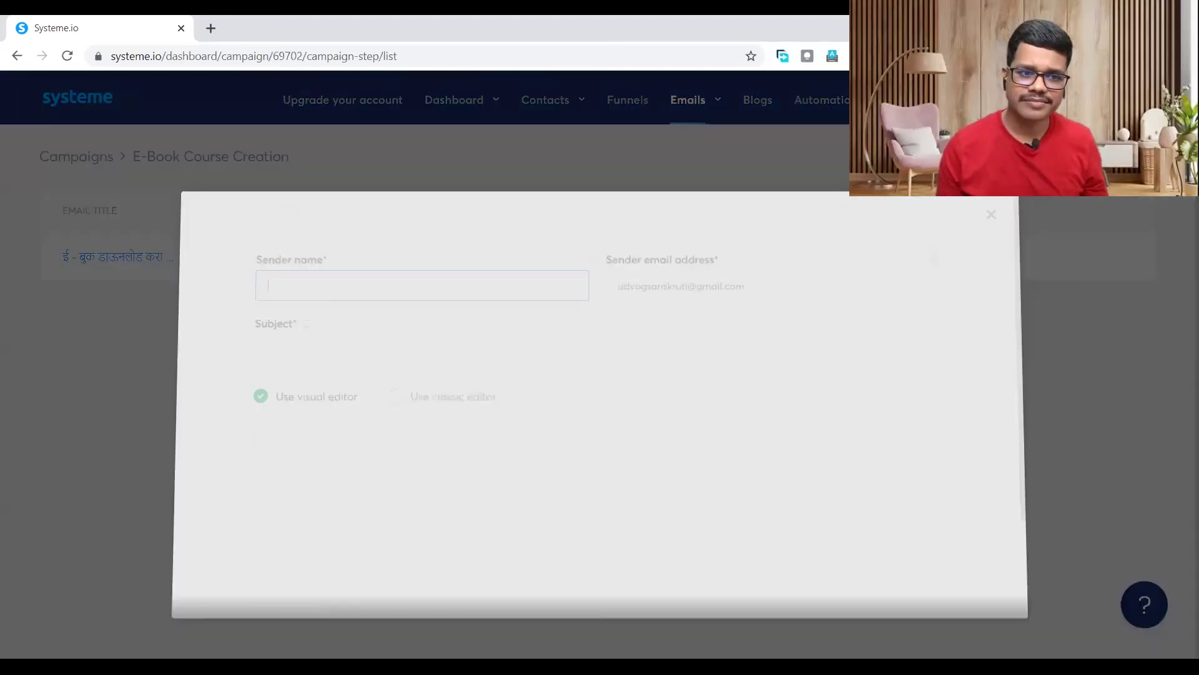
left_click(400, 285)
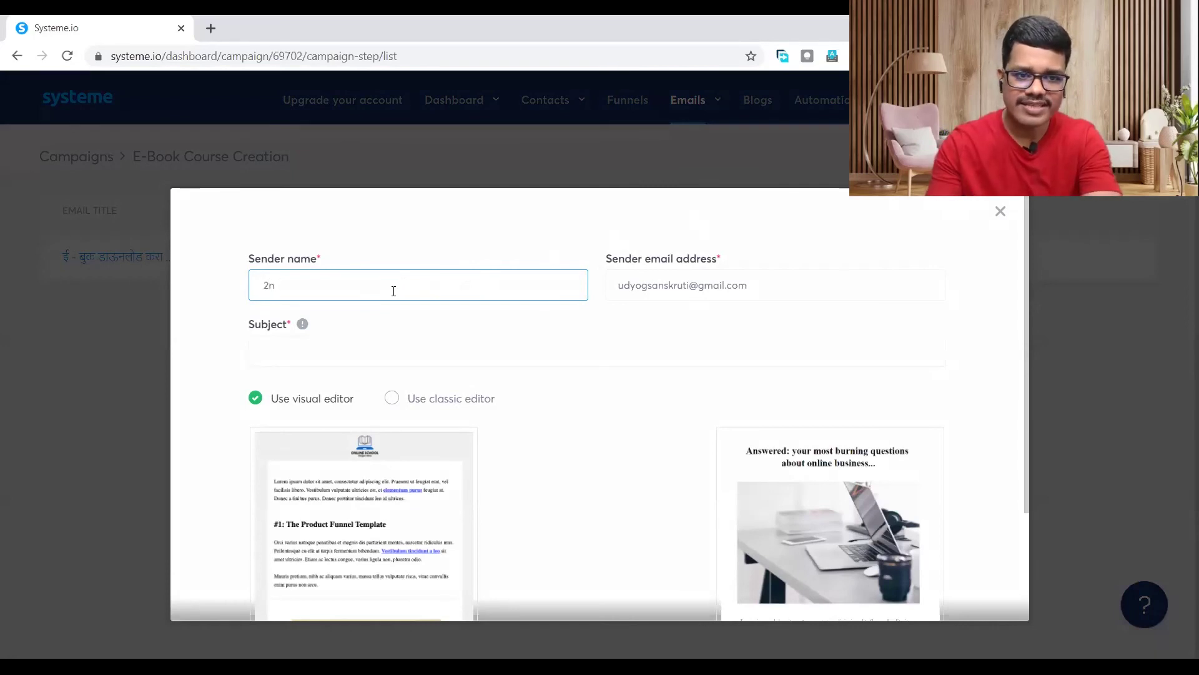
key("BackSpace")
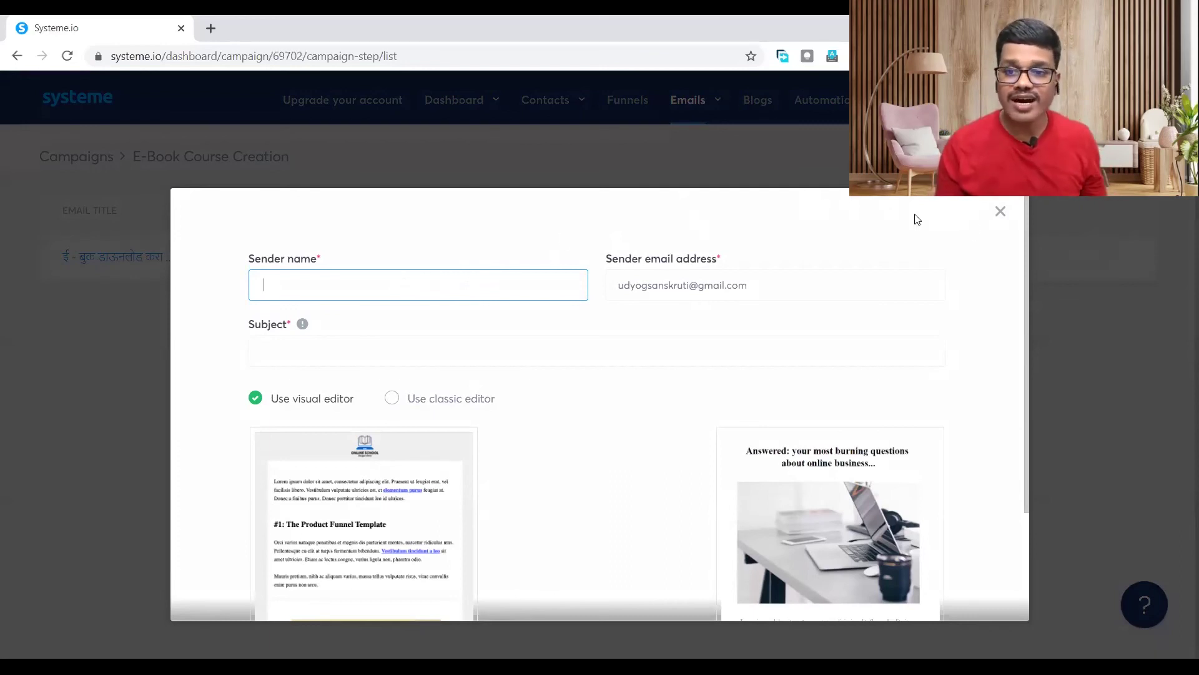
left_click(1006, 214)
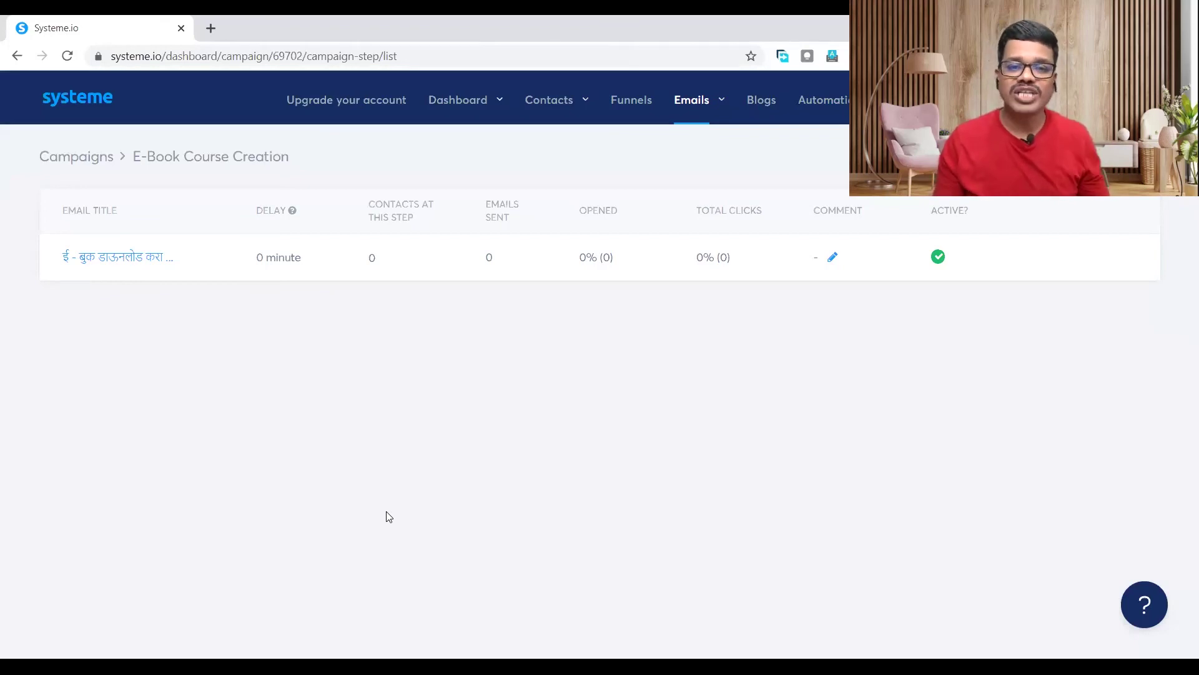
Step: Point out the Emails Sent, Opened and Total Clicks columns, then go to the Funnels list
double_click(504, 208)
double_click(587, 211)
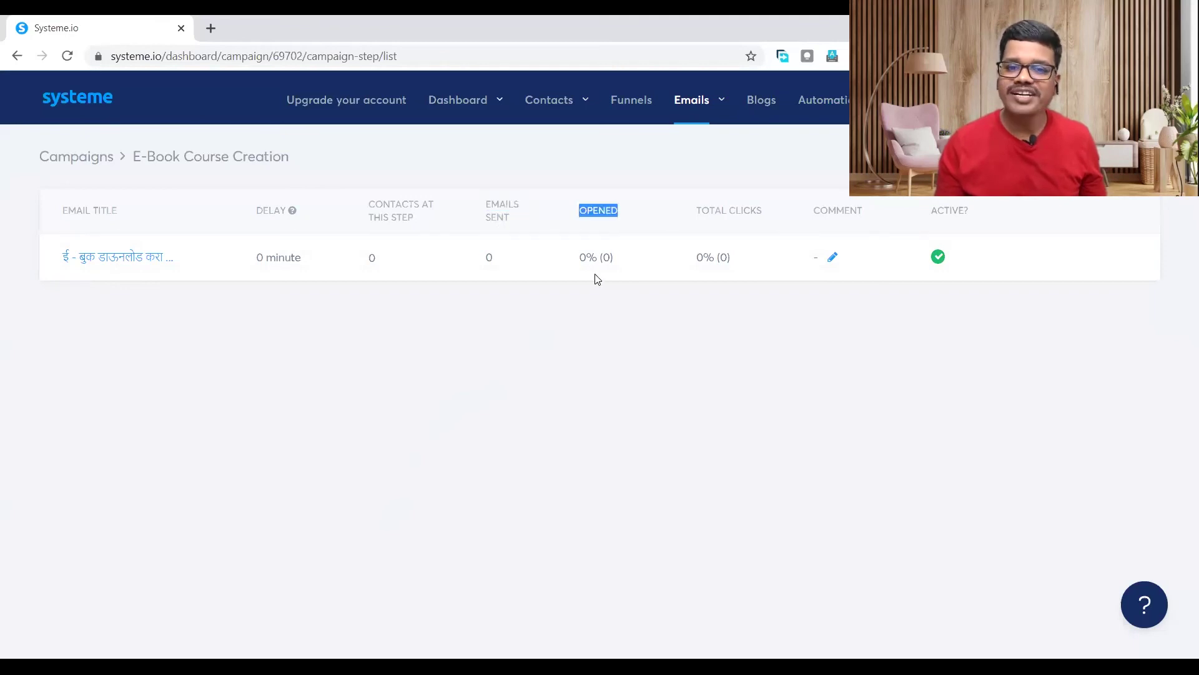
double_click(722, 213)
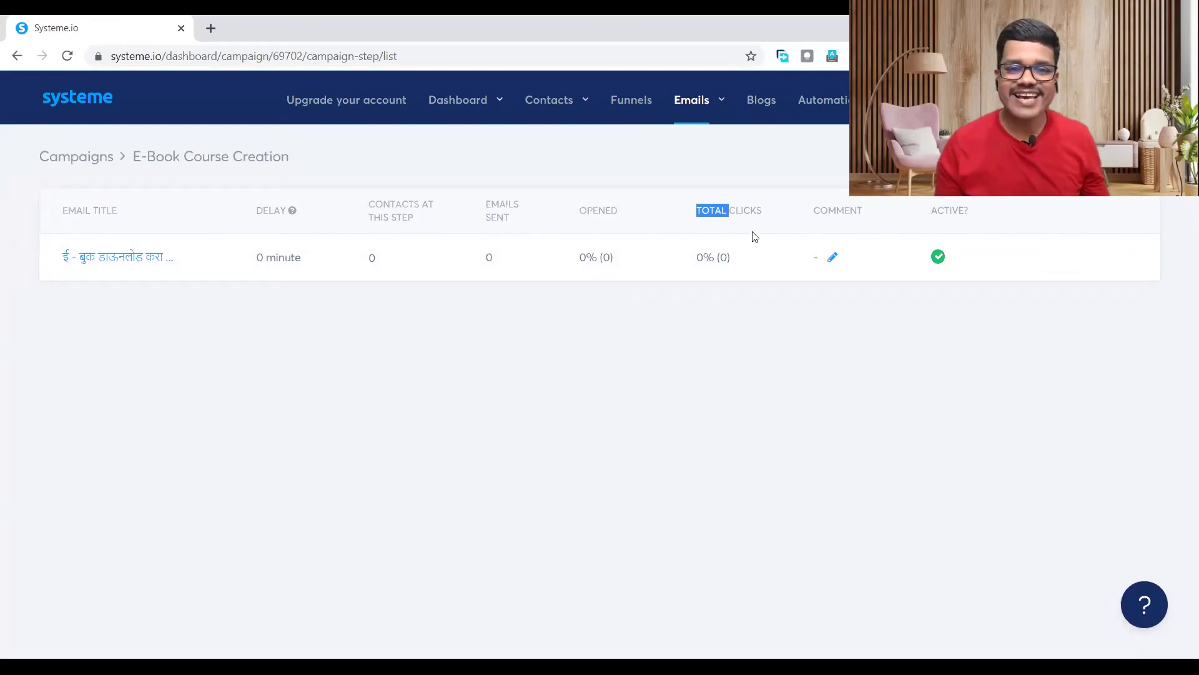
left_click(629, 105)
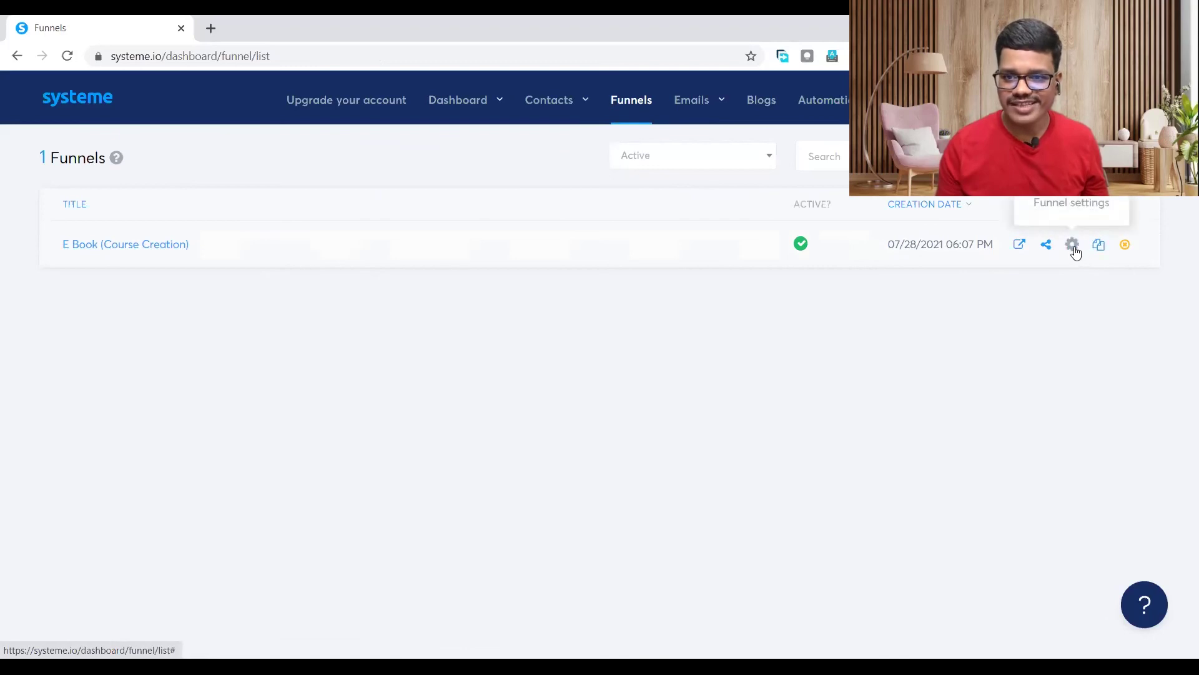
Step: Close the E Book (Course Creation) funnel settings unchanged and open its landing page in a new tab
left_click(1072, 245)
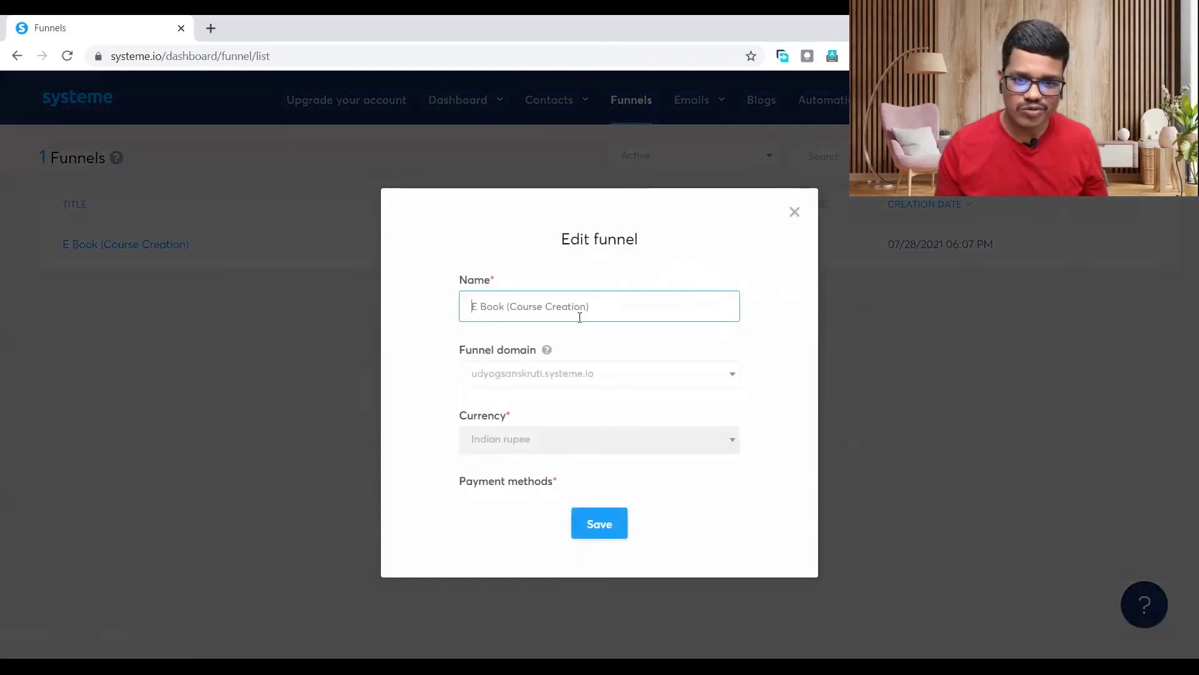
left_click(794, 212)
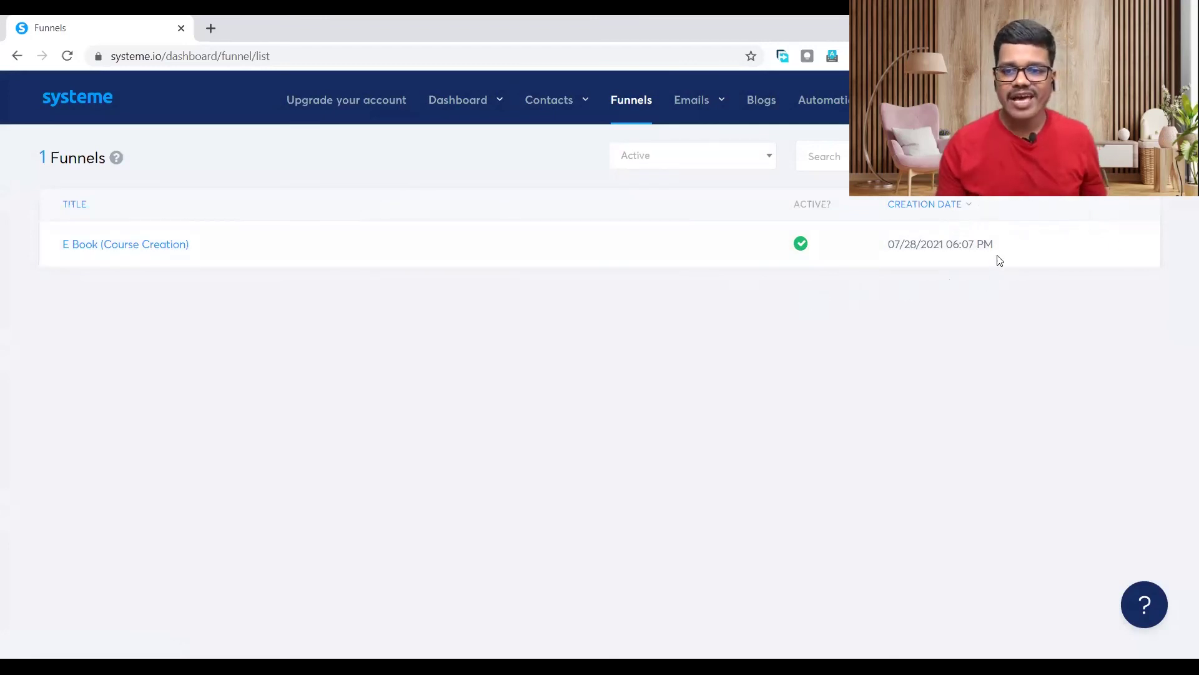
left_click(1017, 246)
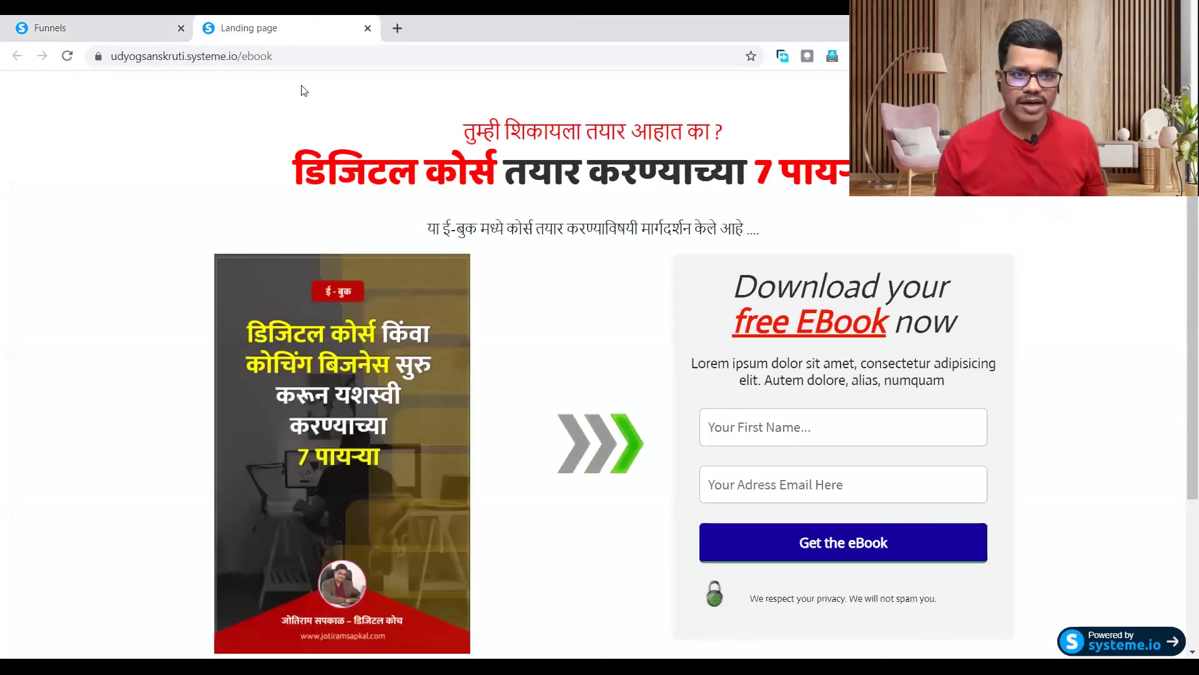
Step: Highlight the landing page address and fill the opt-in form with a test name and Gmail address
left_click(153, 62)
left_click_drag(313, 56, 110, 55)
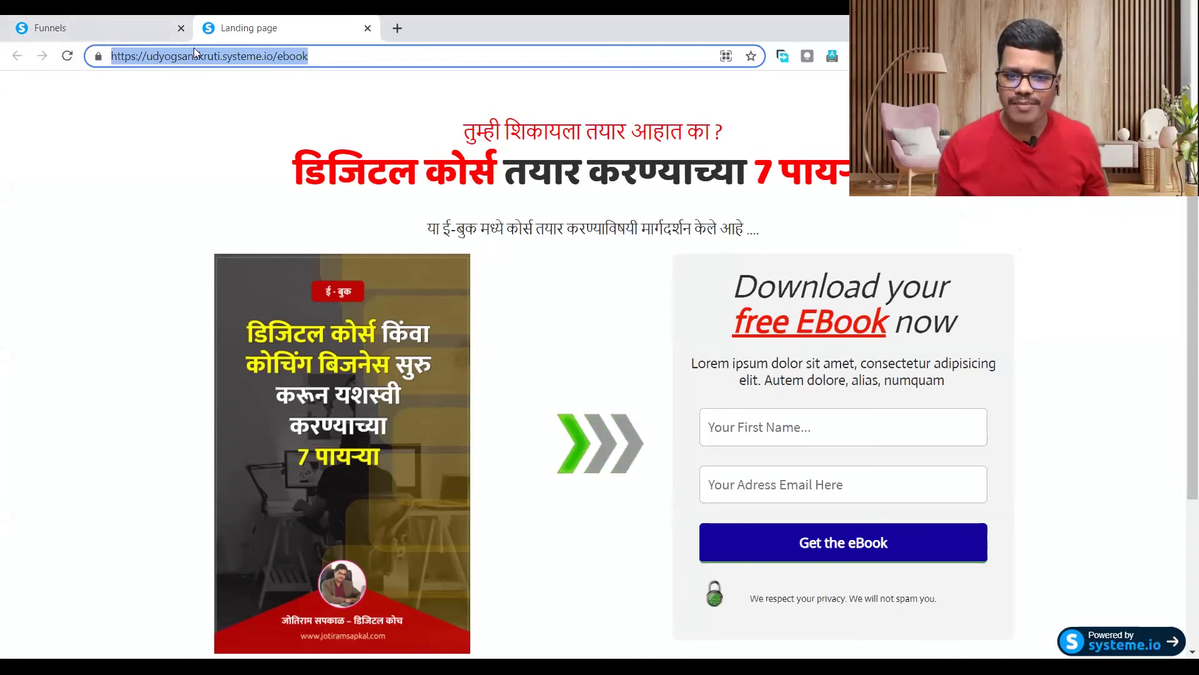
scroll(351, 175, "down", 3)
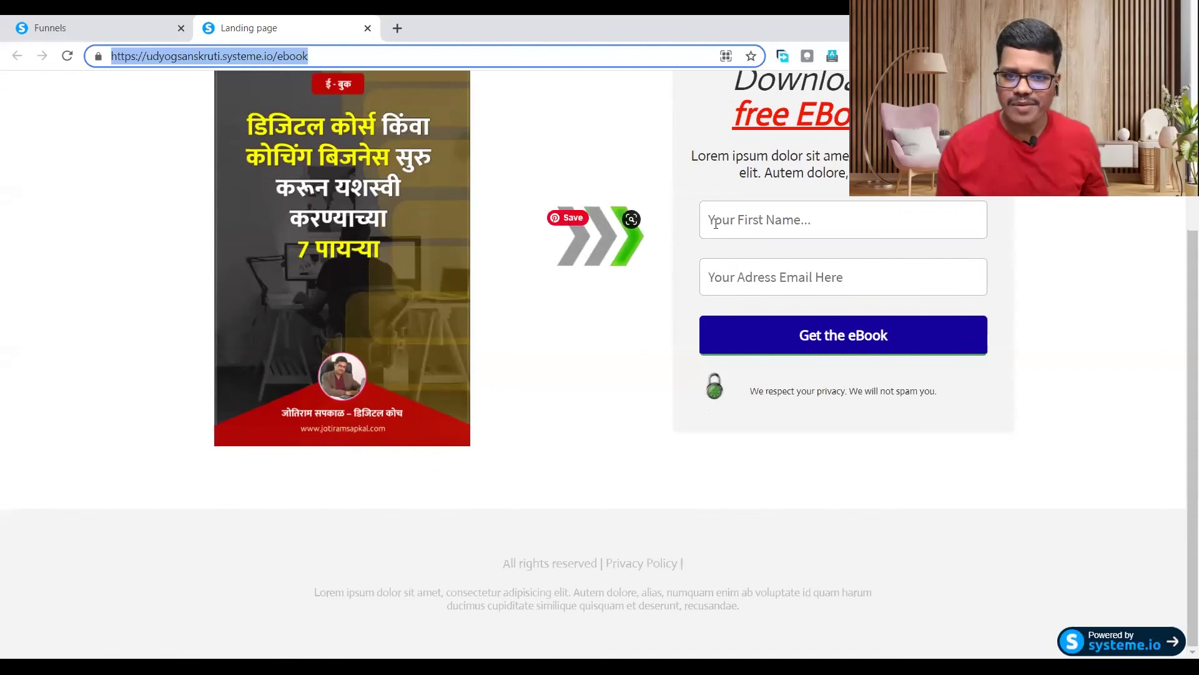
left_click(747, 220)
type("Jo")
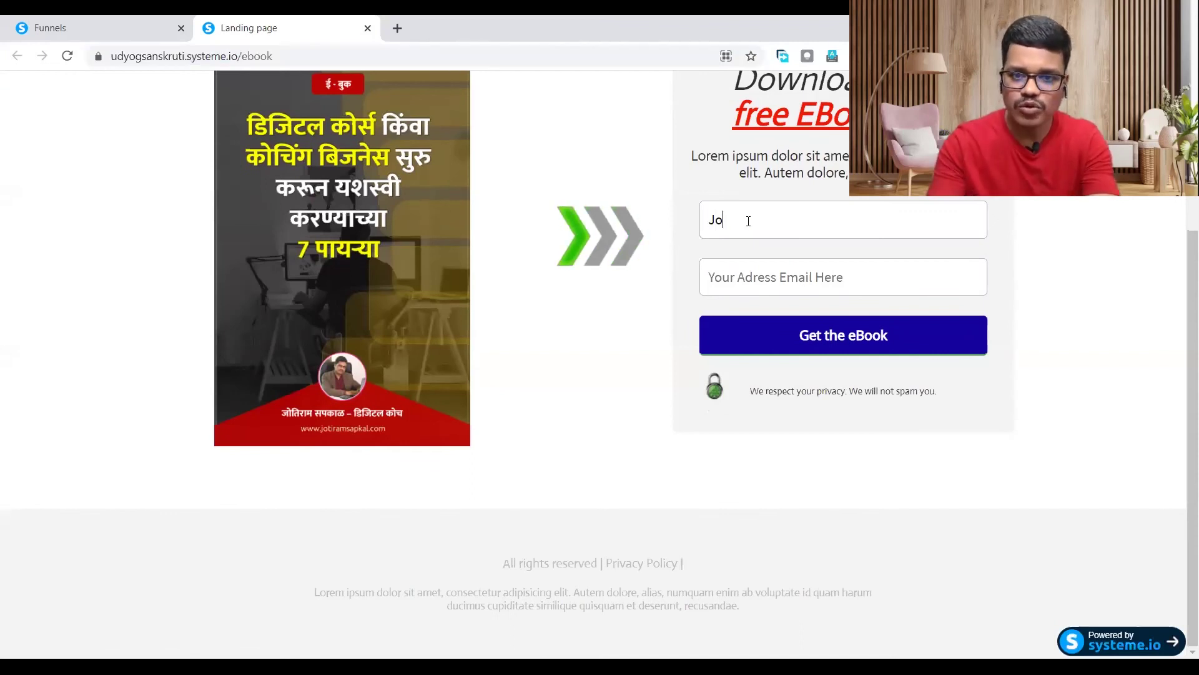
type("tiram Sapkal")
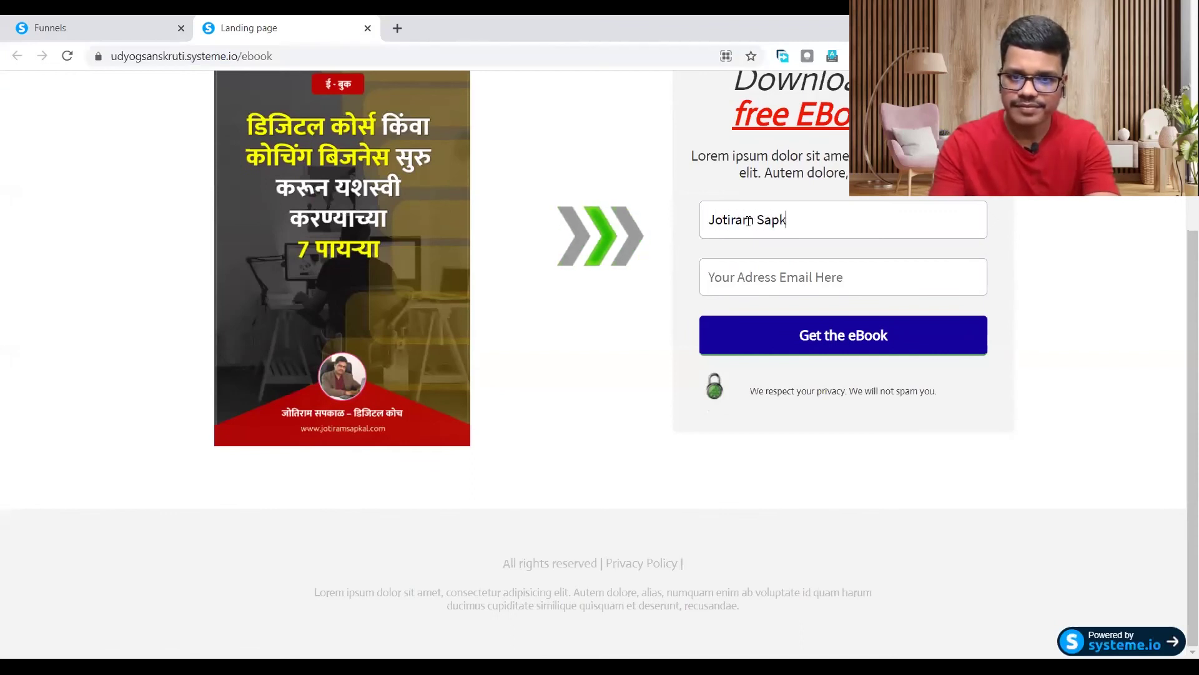
left_click(749, 286)
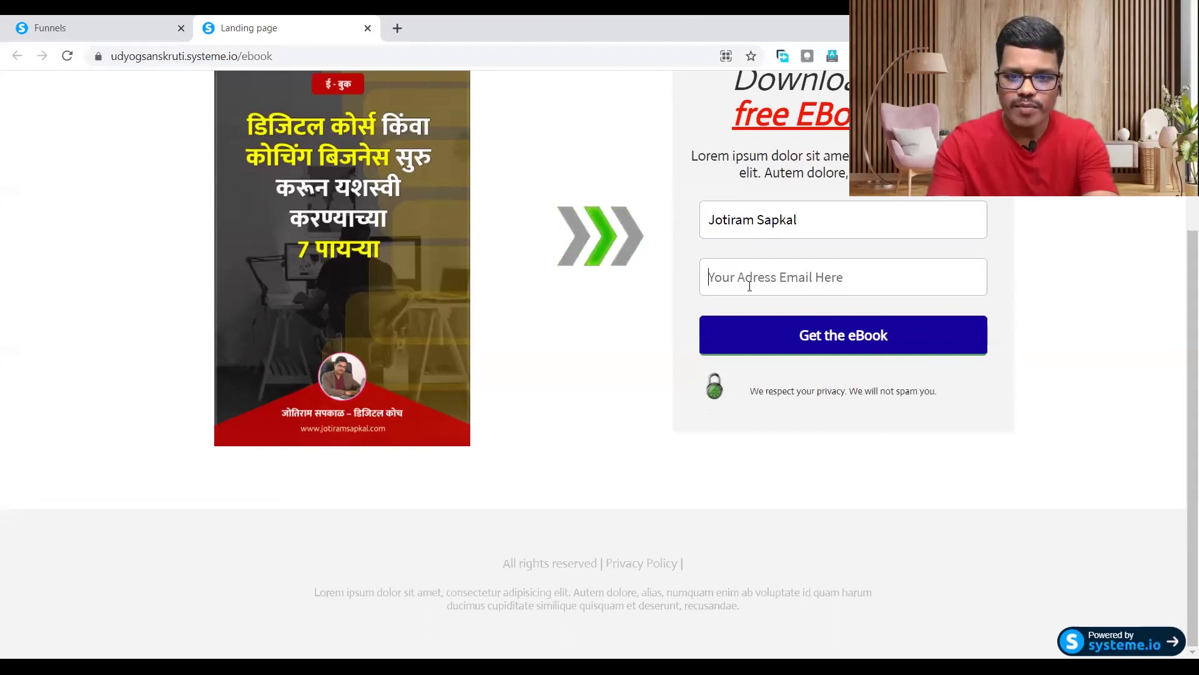
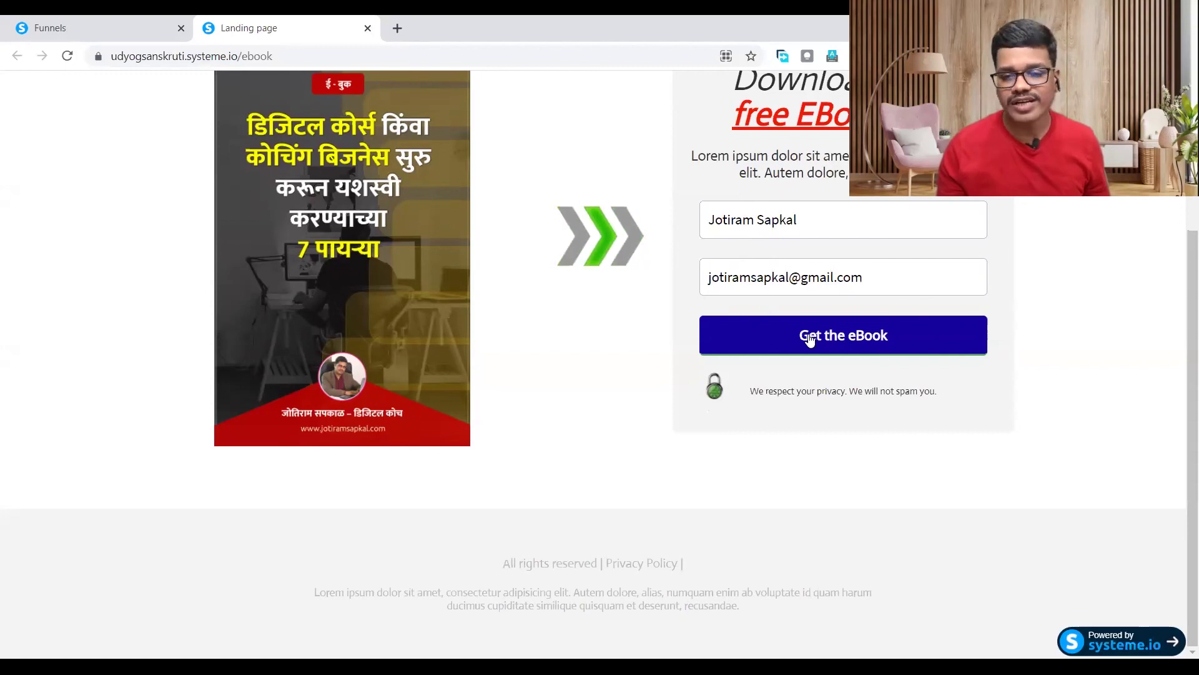
Step: Submit the form with Get the eBook and highlight the Thank You message about the emailed copy
scroll(806, 347, "up", 1)
scroll(798, 350, "down", 1)
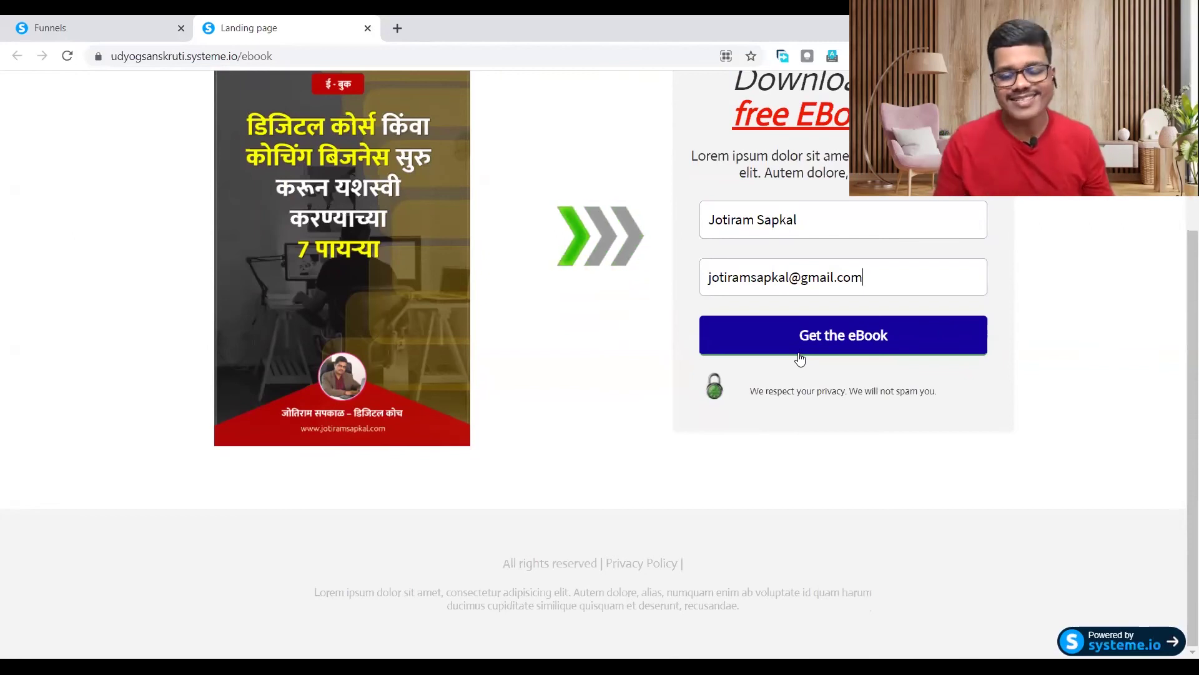
scroll(656, 407, "up", 2)
scroll(656, 407, "down", 2)
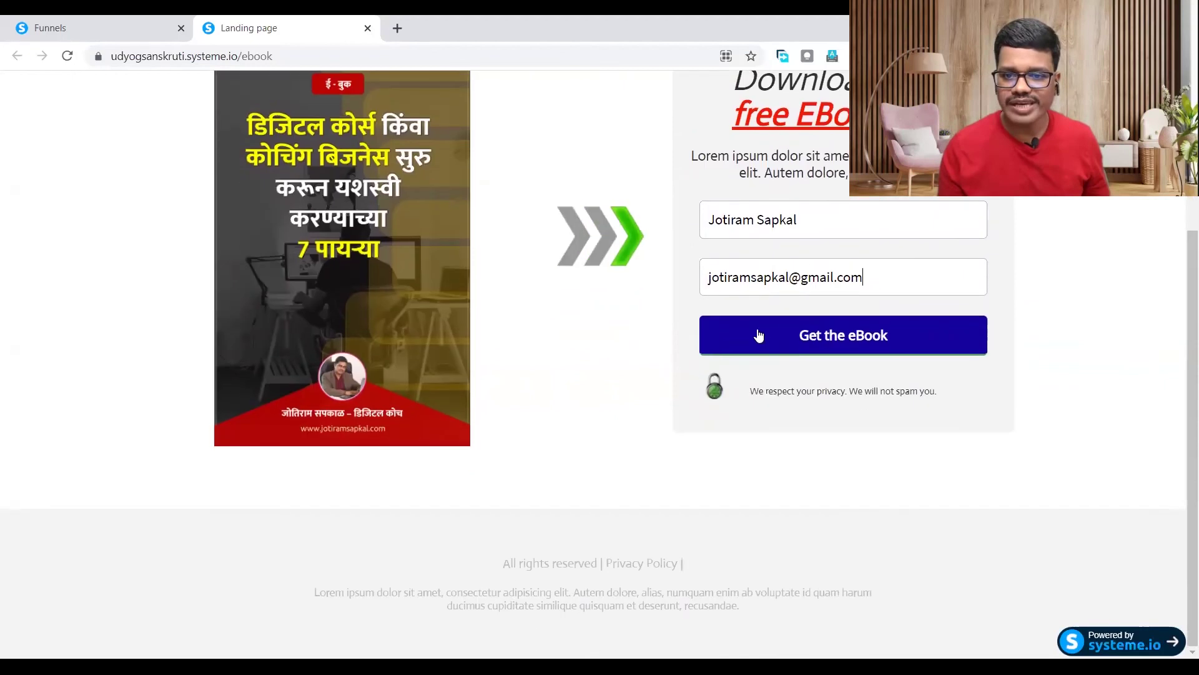
left_click(779, 339)
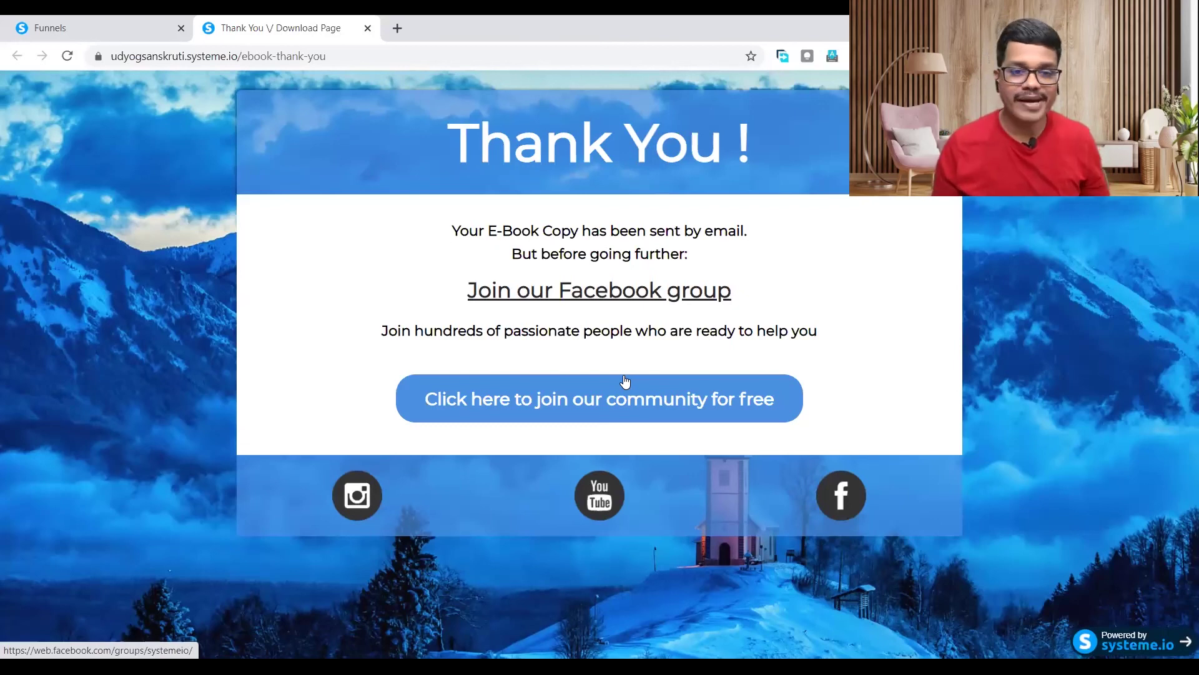
left_click_drag(461, 230, 710, 262)
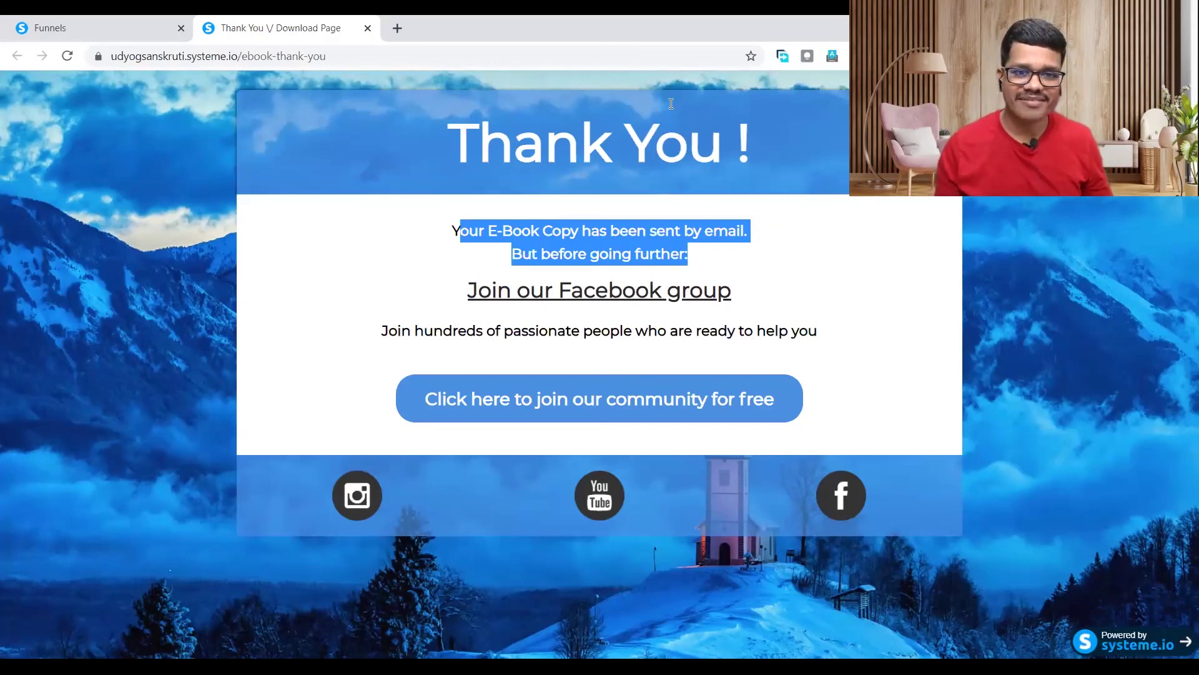
Step: Load gmail.com in a new tab, open the Marathi ई-बुक email, then go back to systeme.io Funnels
left_click(398, 26)
type("gmail.com")
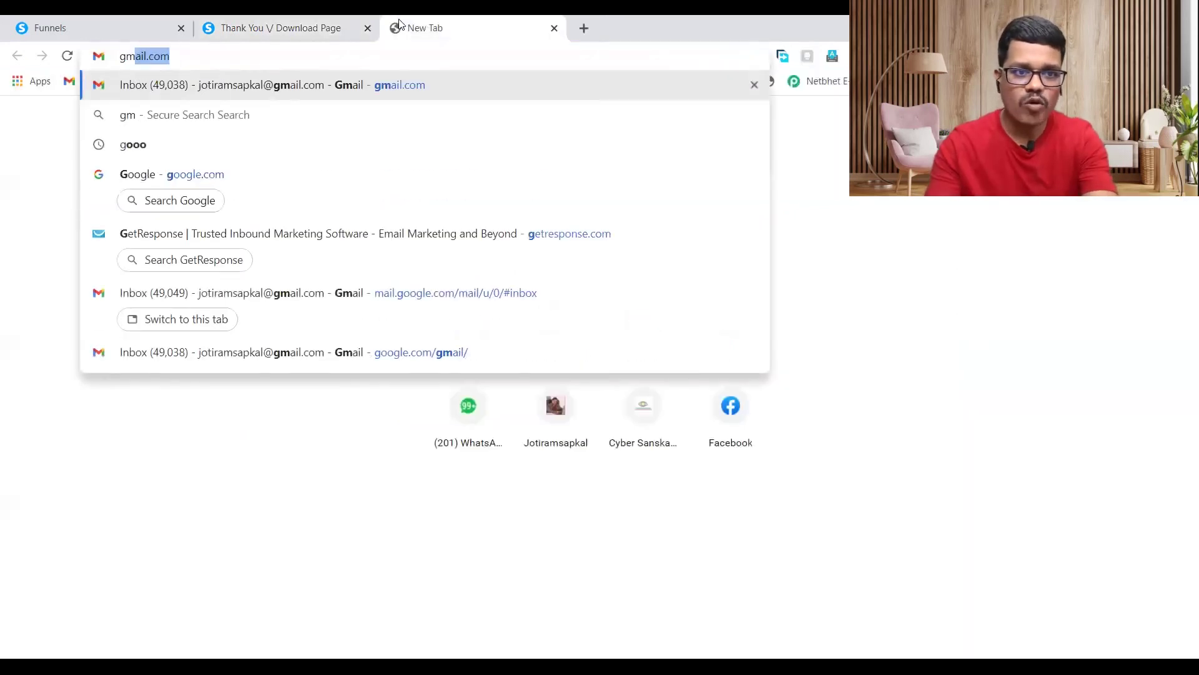
key("Return")
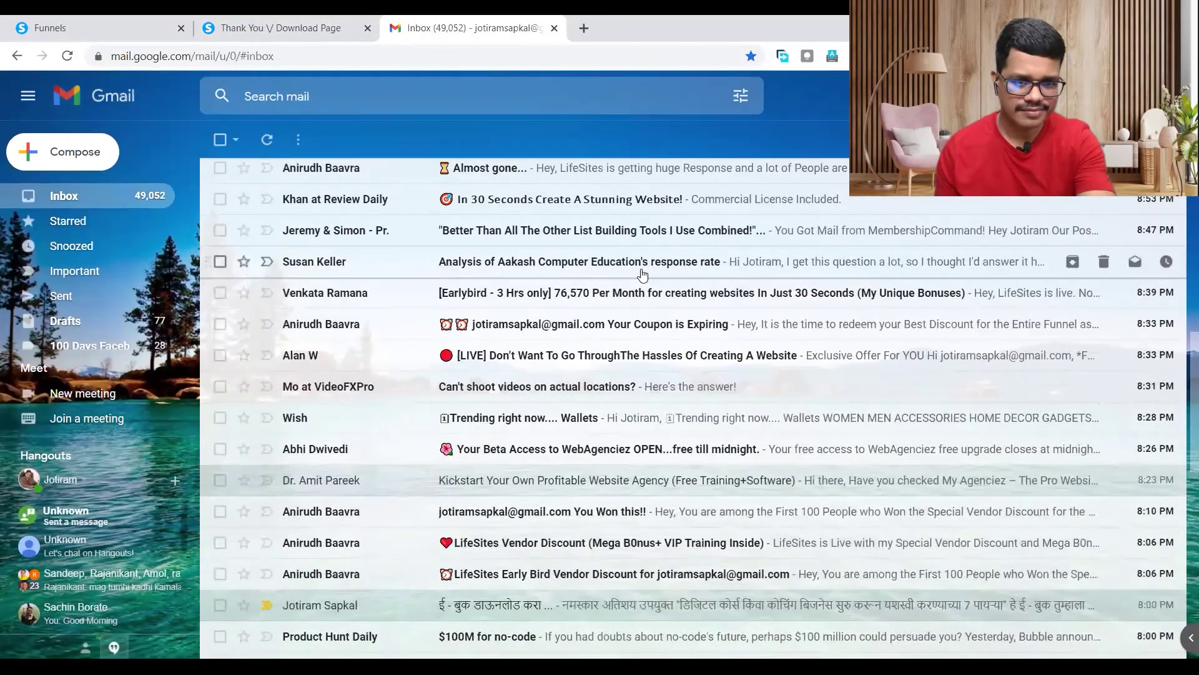
scroll(642, 275, "down", 4)
left_click(547, 368)
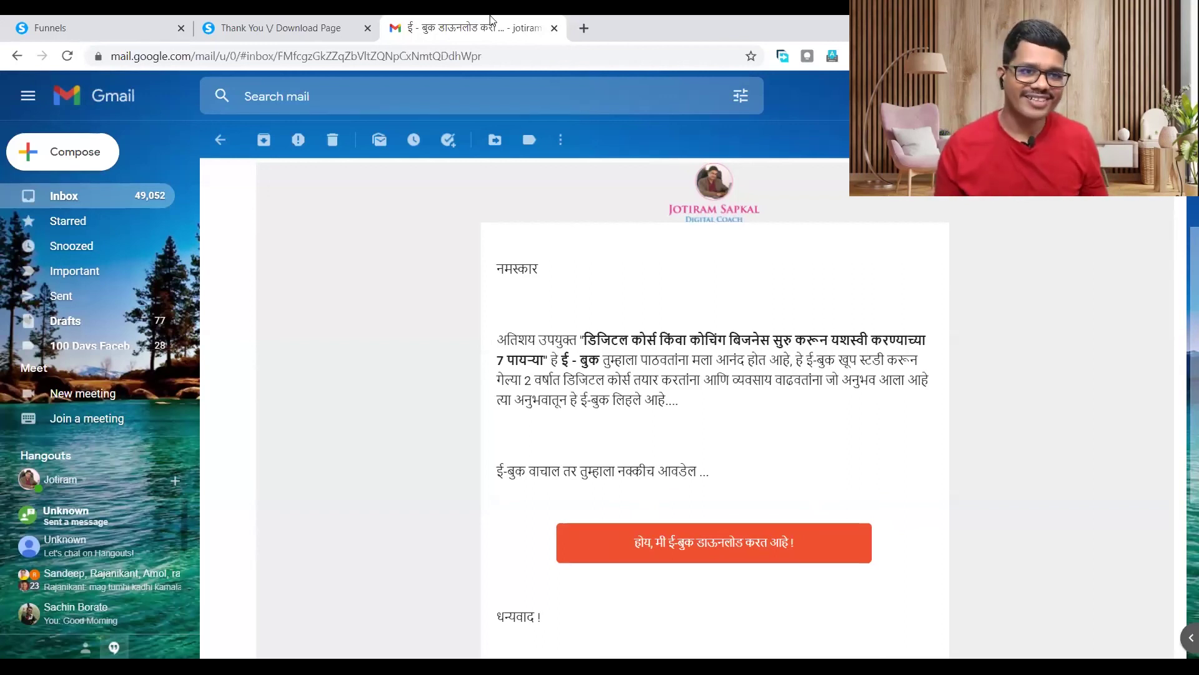
left_click(130, 19)
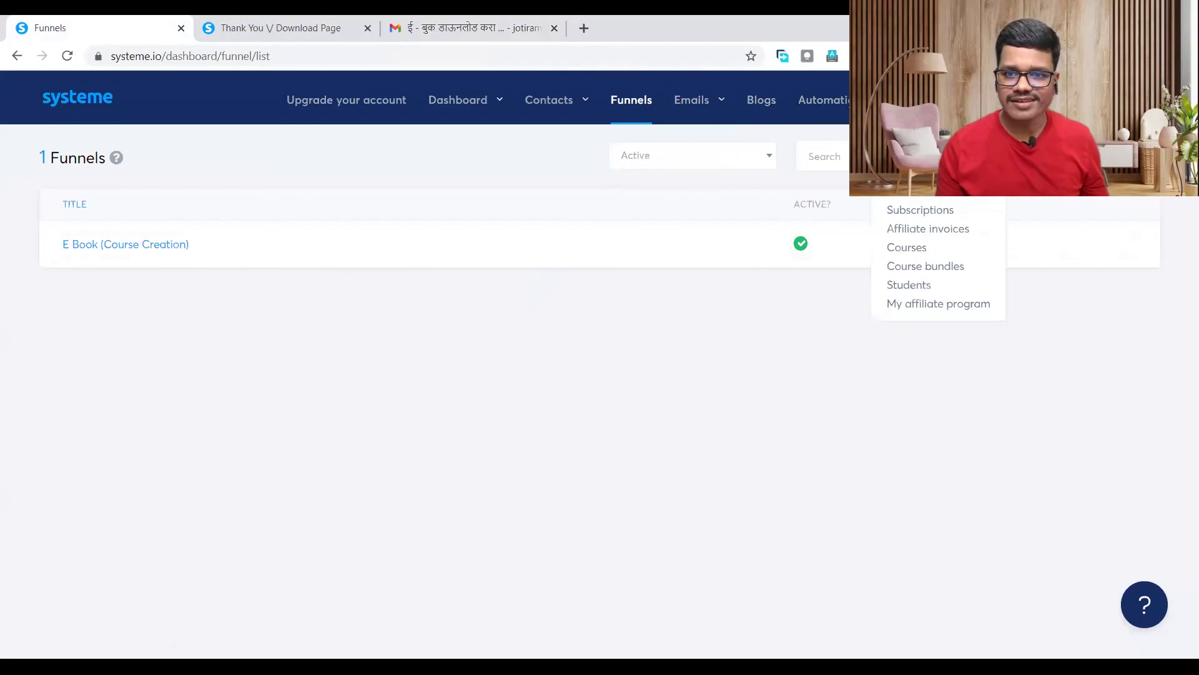
mouse_move(701, 106)
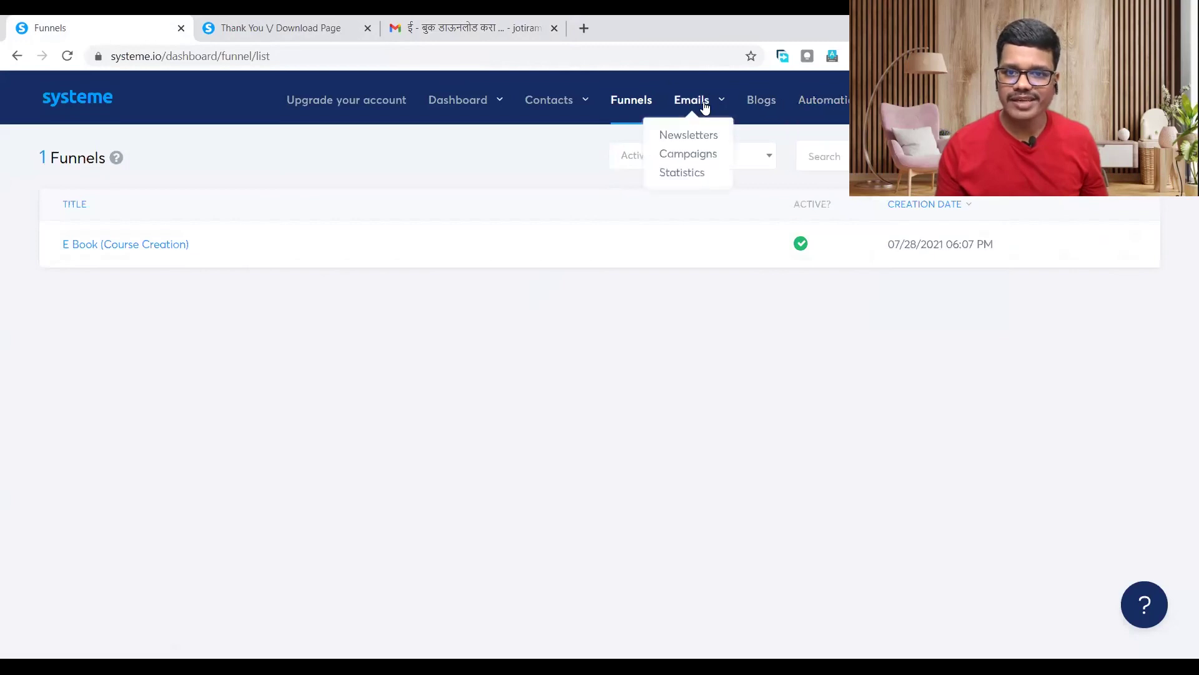
left_click(692, 154)
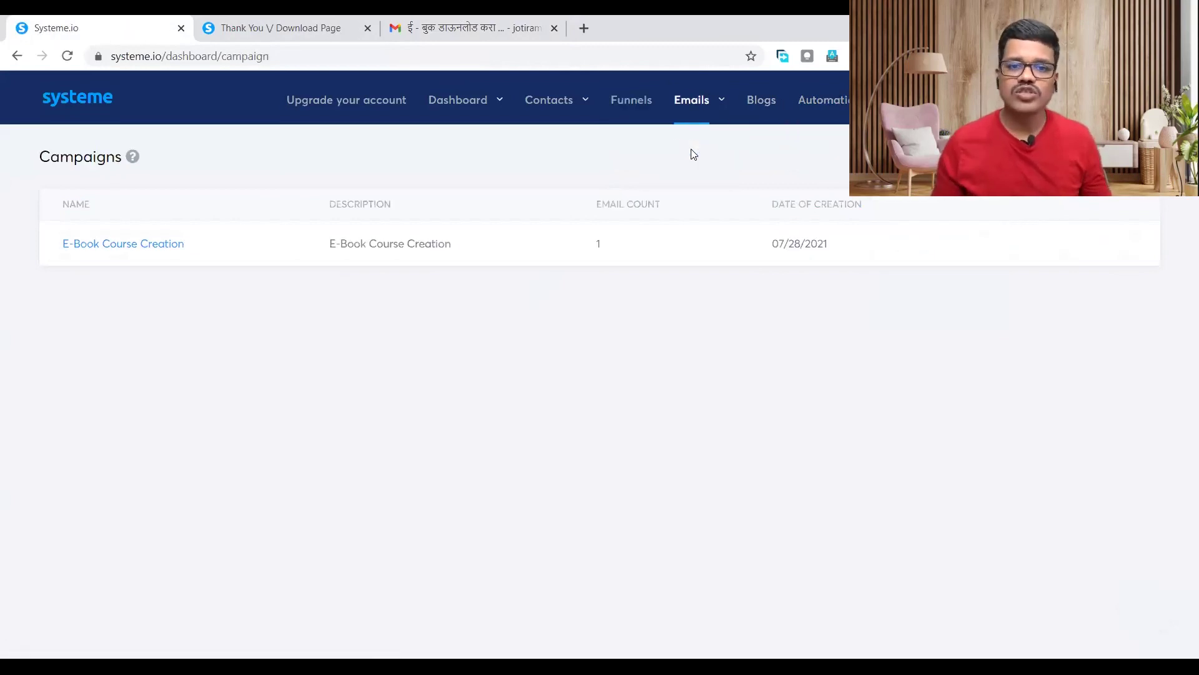
double_click(598, 243)
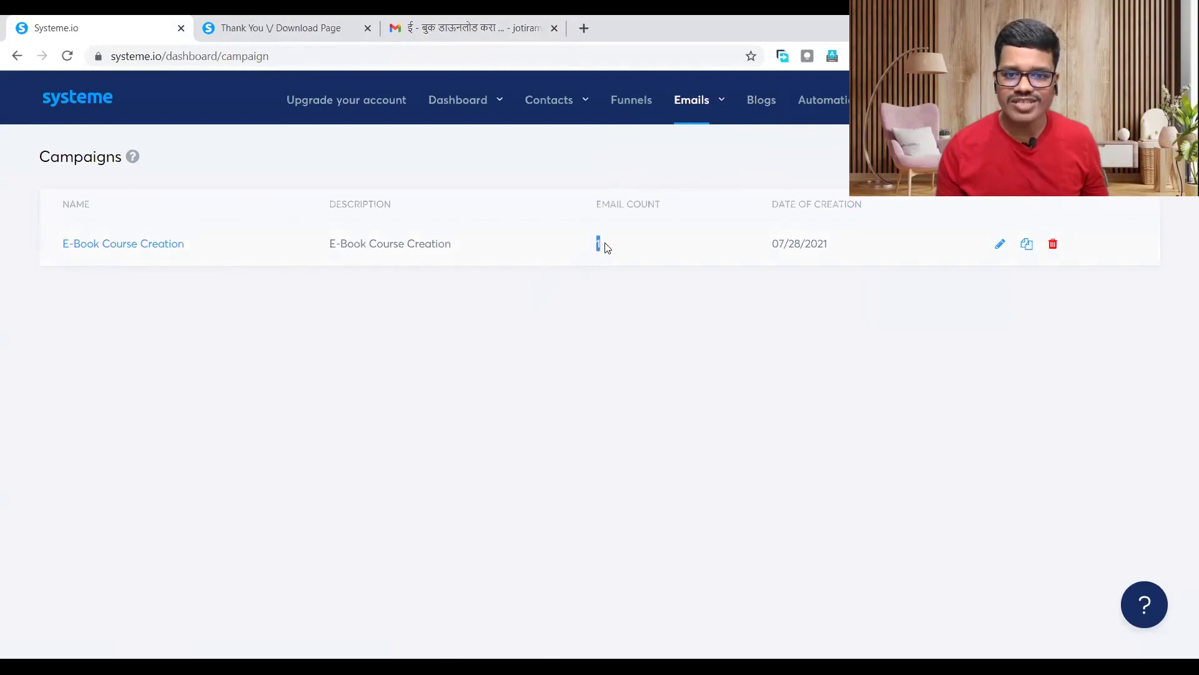
left_click_drag(599, 196, 675, 220)
left_click(607, 247)
left_click_drag(608, 247, 594, 249)
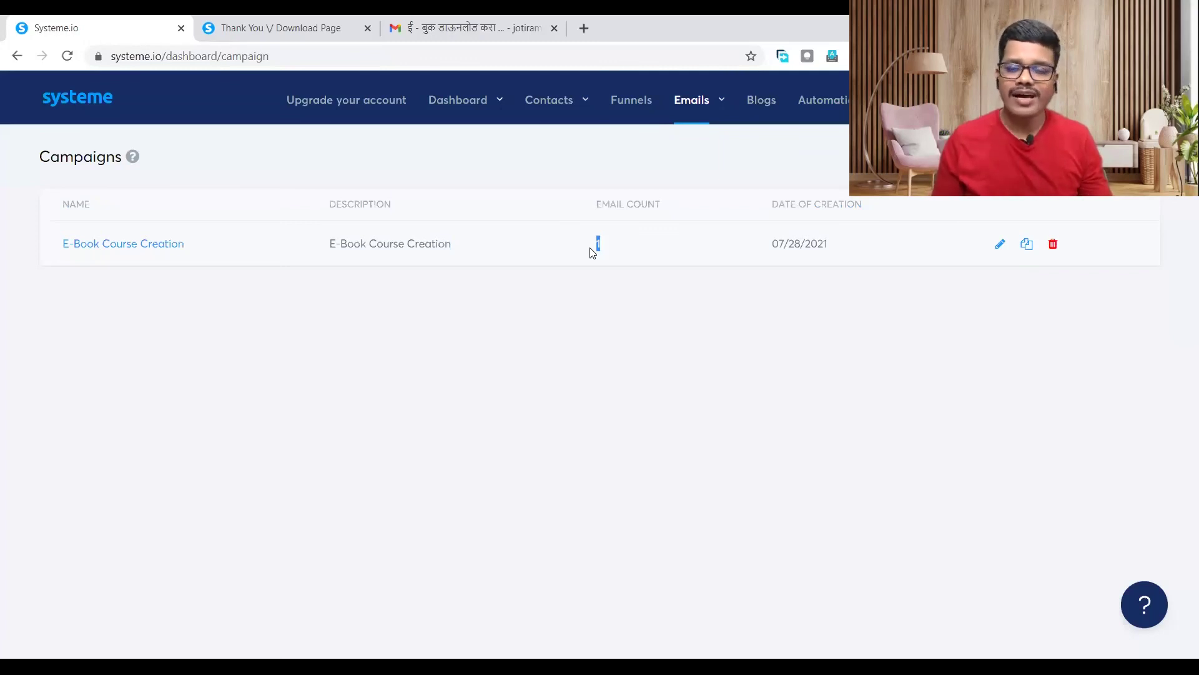
left_click_drag(590, 252, 609, 249)
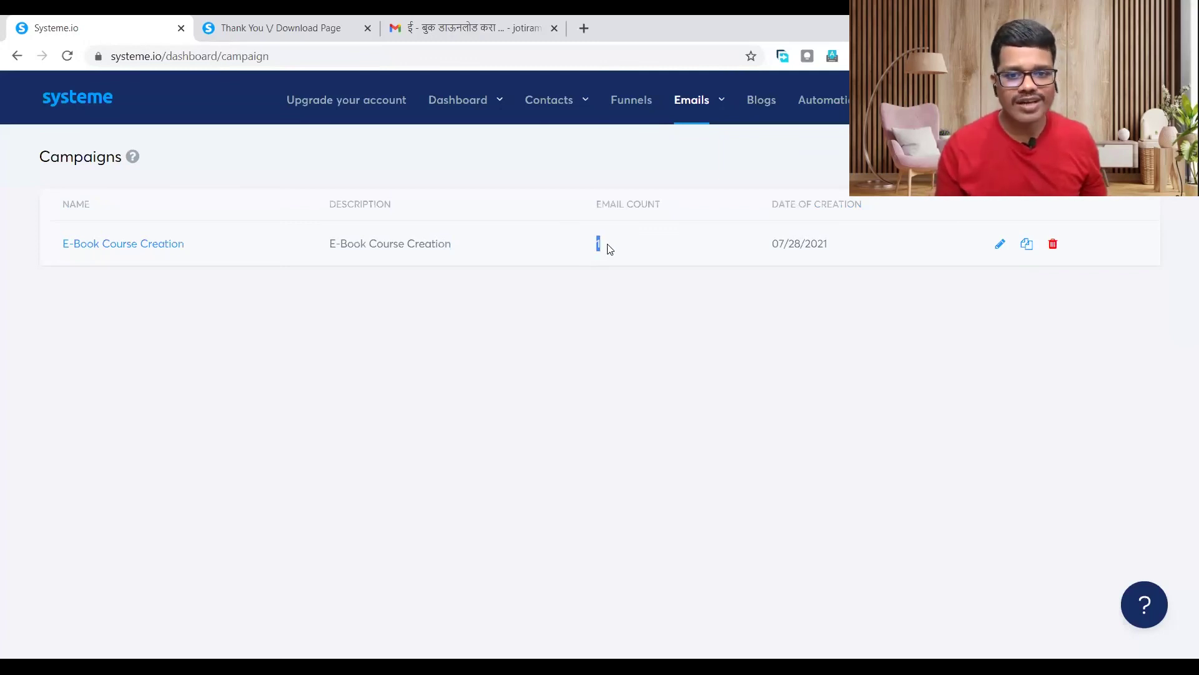